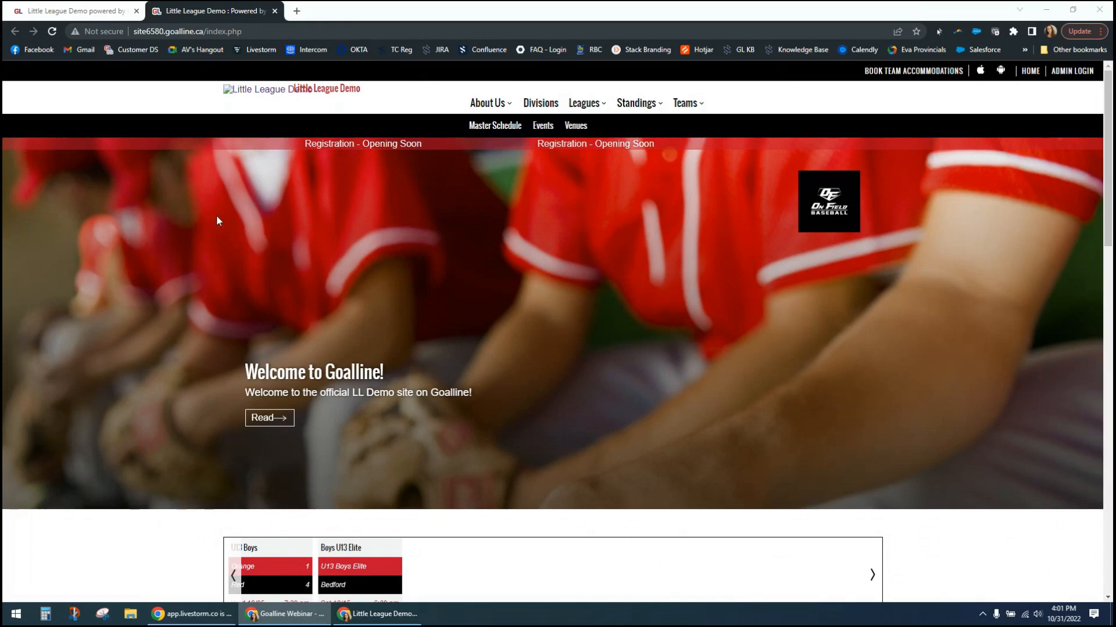
- Switch to the league's control panel and open the Individual Registration Forms management page
{"action": "left_click", "coordinate": [93, 11]}
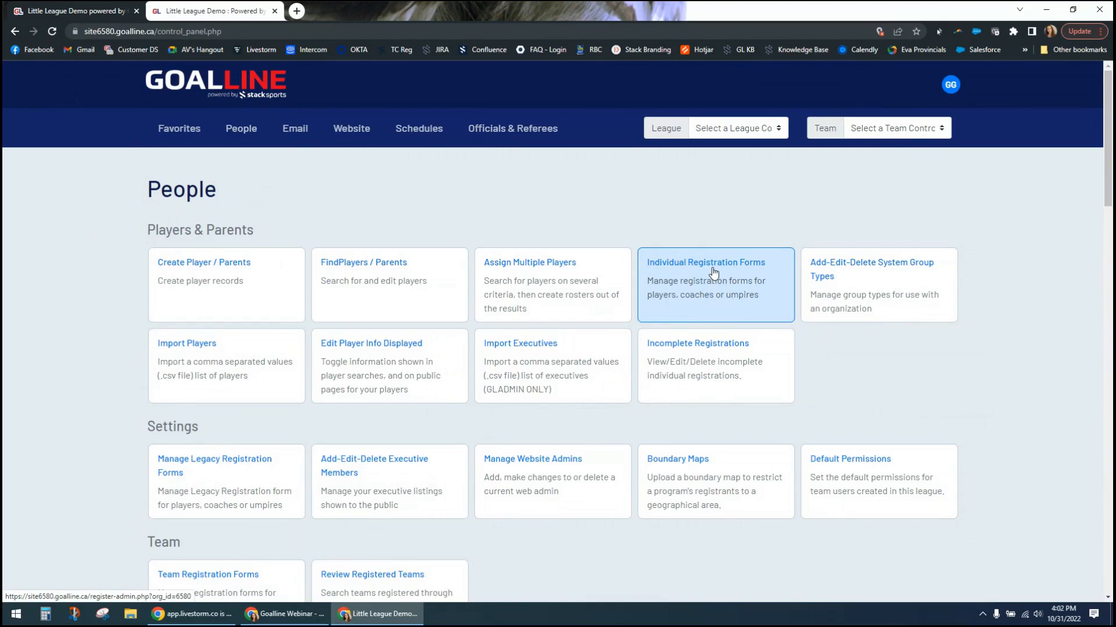
{"action": "scroll", "coordinate": [104, 440], "scroll_direction": "down", "scroll_amount": 1}
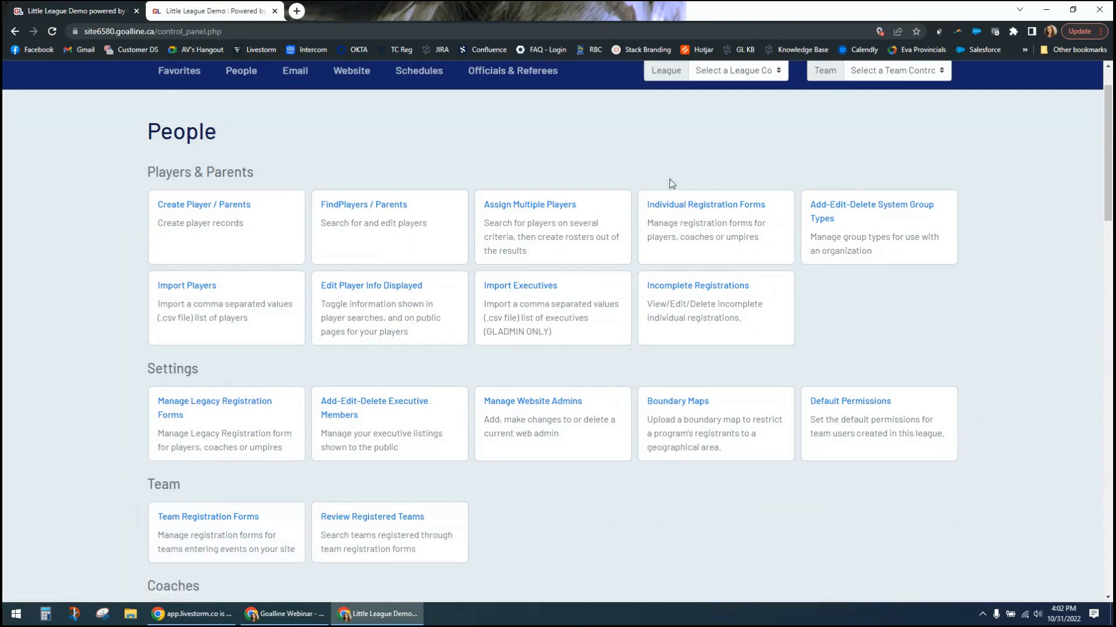
{"action": "left_click", "coordinate": [670, 226]}
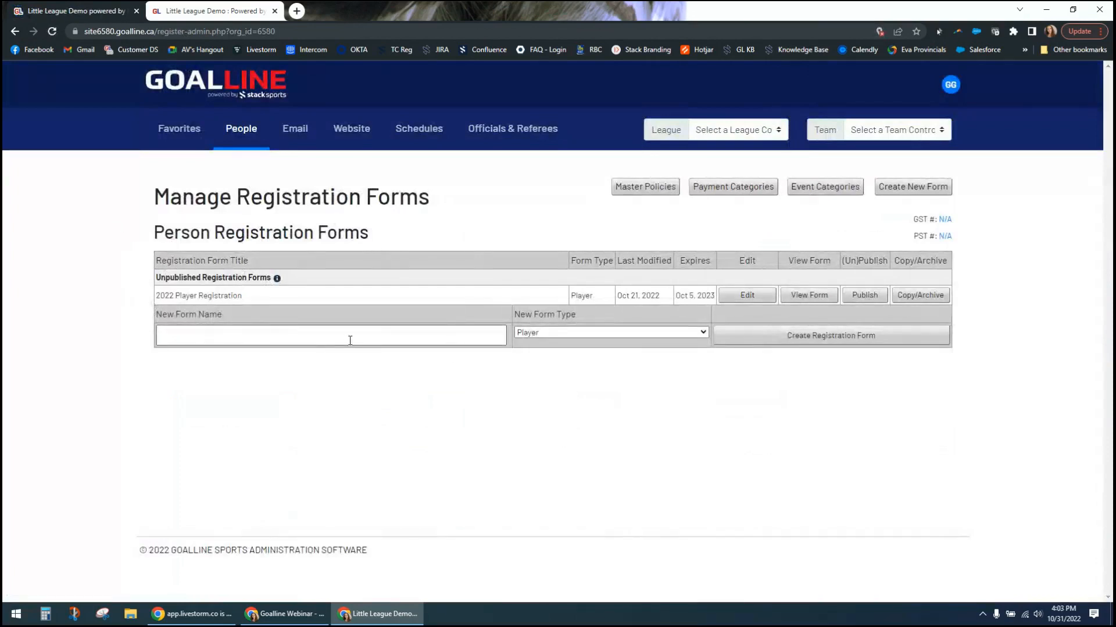
{"action": "left_click_drag", "start_coordinate": [208, 299], "coordinate": [239, 299]}
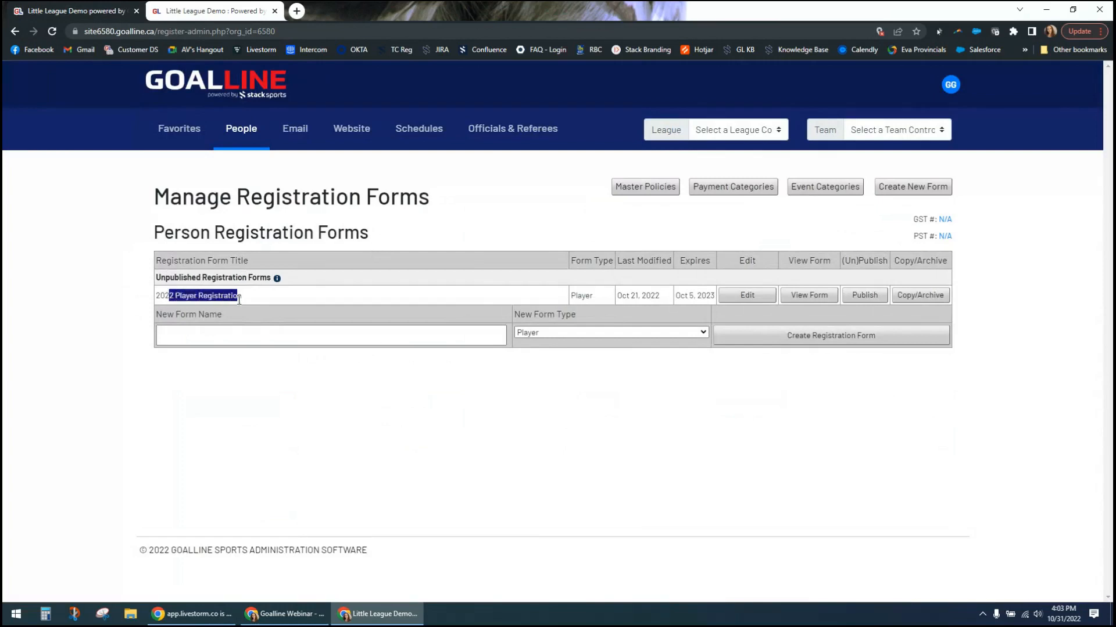
{"action": "left_click", "coordinate": [145, 302]}
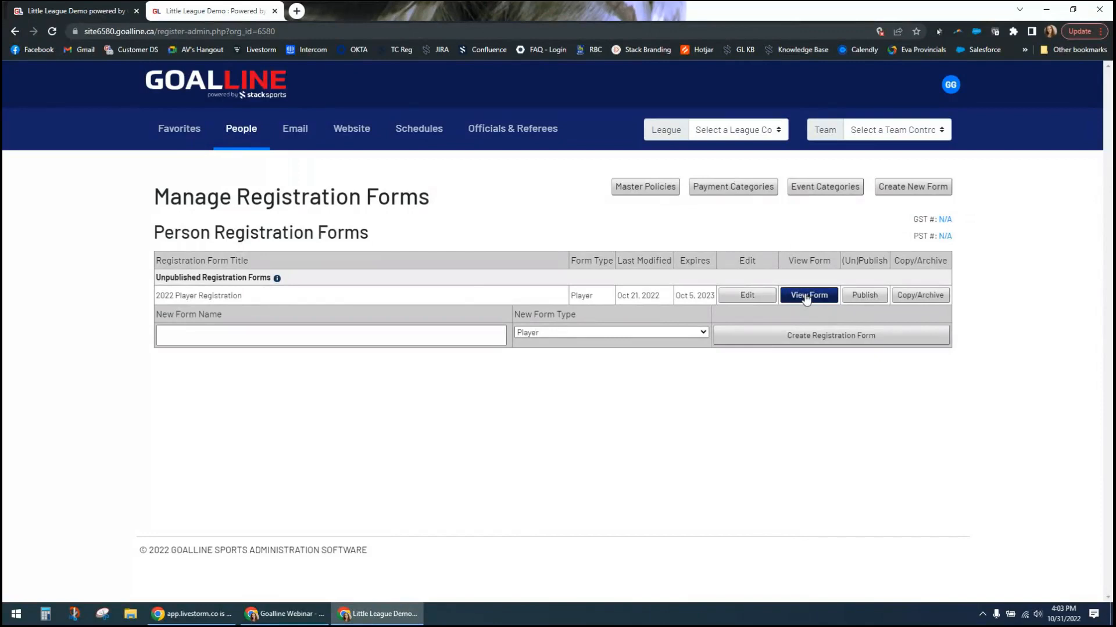
- Review the publishing notice for the 2022 Player Registration form and dismiss it without publishing
{"action": "left_click", "coordinate": [873, 299]}
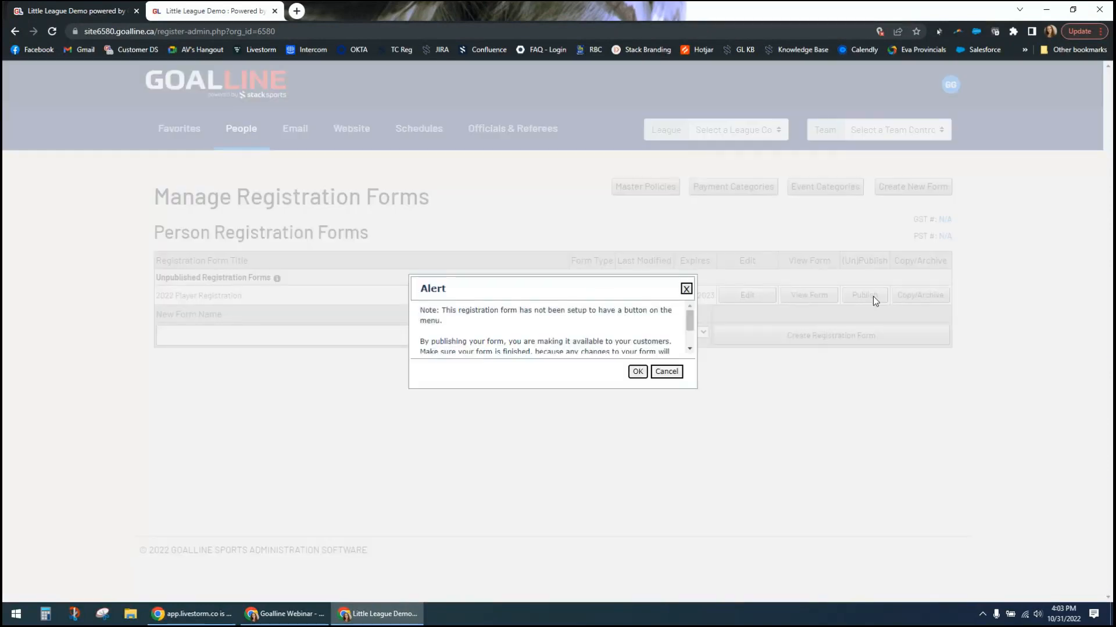
{"action": "mouse_move", "coordinate": [691, 324]}
{"action": "left_mouse_down"}
{"action": "mouse_move", "coordinate": [693, 346]}
{"action": "mouse_move", "coordinate": [693, 304]}
{"action": "left_mouse_up"}
{"action": "left_click", "coordinate": [686, 289]}
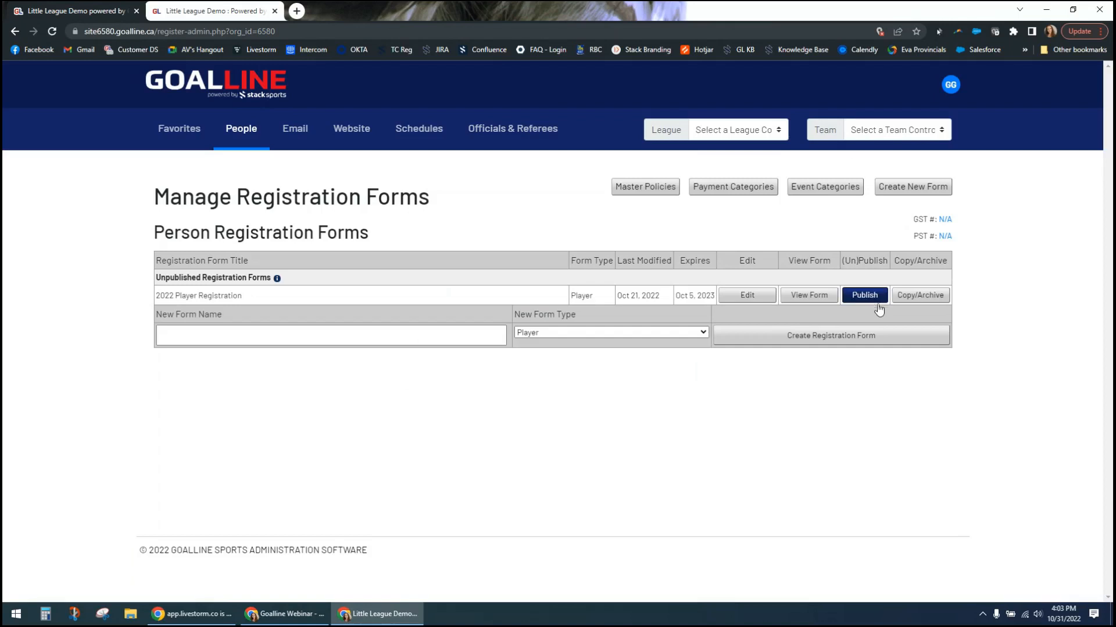
- Examine the copy and archive options for the 2022 Player Registration form, including the name proposed for the copy
{"action": "left_click", "coordinate": [911, 297]}
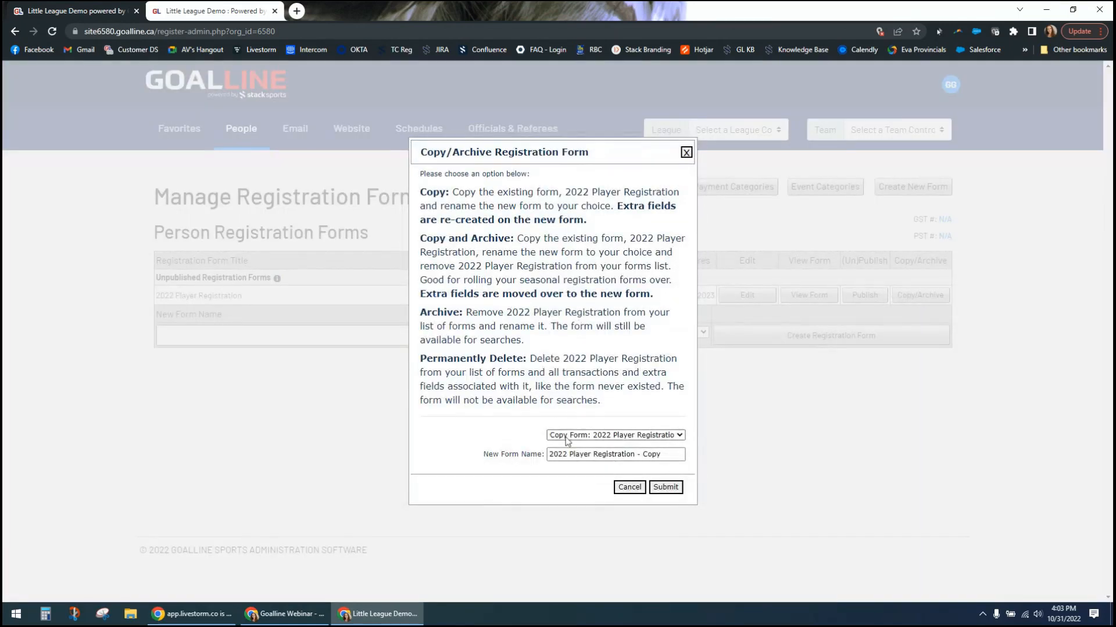
{"action": "left_click", "coordinate": [680, 435]}
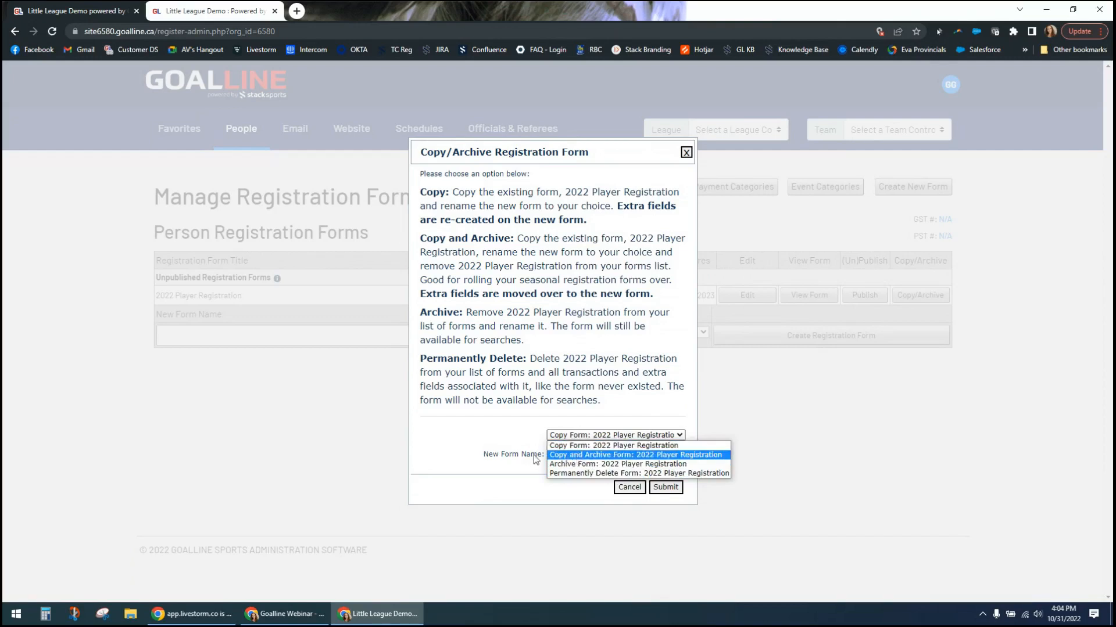
{"action": "left_click", "coordinate": [476, 438]}
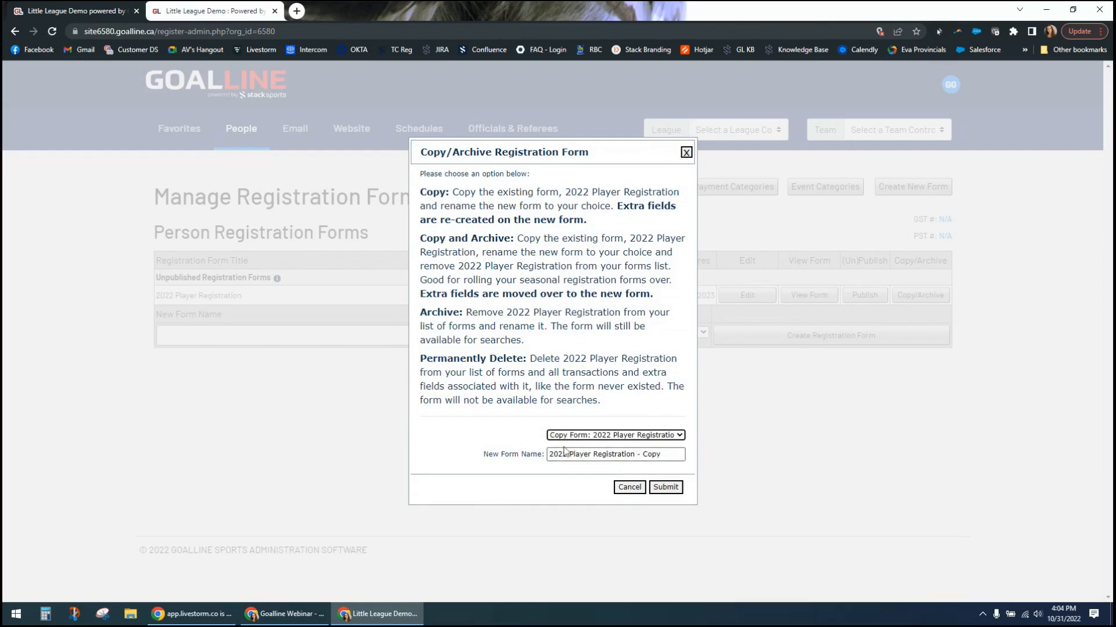
{"action": "left_click_drag", "start_coordinate": [561, 457], "coordinate": [566, 456]}
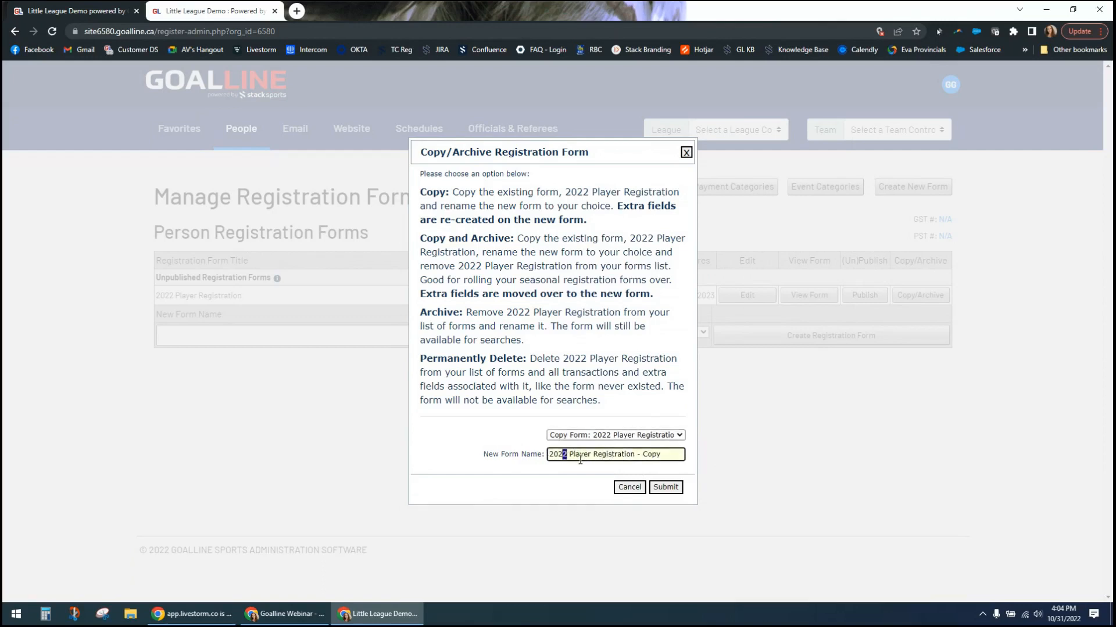
{"action": "left_click_drag", "start_coordinate": [638, 455], "coordinate": [667, 455]}
{"action": "left_click", "coordinate": [670, 454]}
- Choose Copy and Archive for 2022 Player Registration, inspect the new and archived form names, and cancel without submitting
{"action": "left_click", "coordinate": [662, 440]}
{"action": "left_click", "coordinate": [655, 456]}
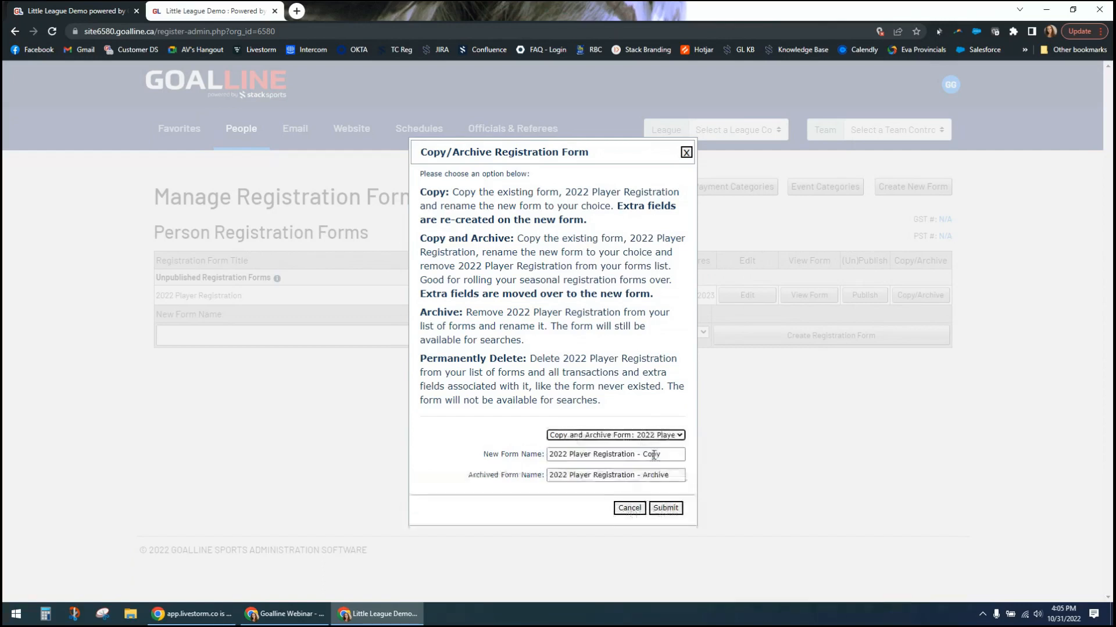
{"action": "left_click_drag", "start_coordinate": [493, 454], "coordinate": [666, 454]}
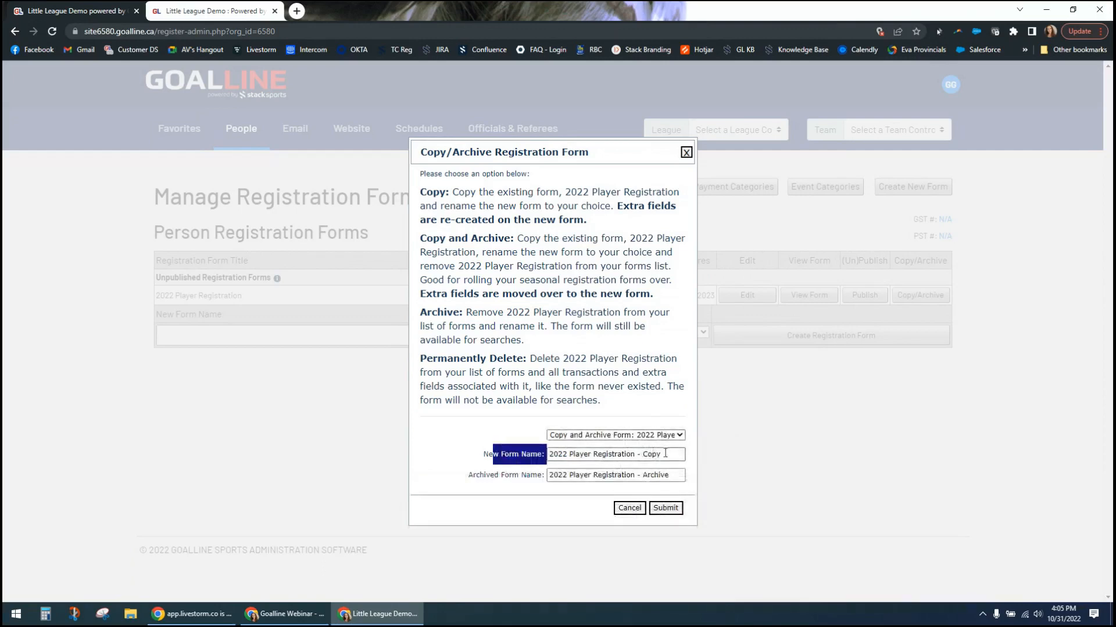
{"action": "left_click", "coordinate": [665, 454]}
{"action": "left_click_drag", "start_coordinate": [557, 476], "coordinate": [676, 477]}
{"action": "left_click", "coordinate": [676, 478]}
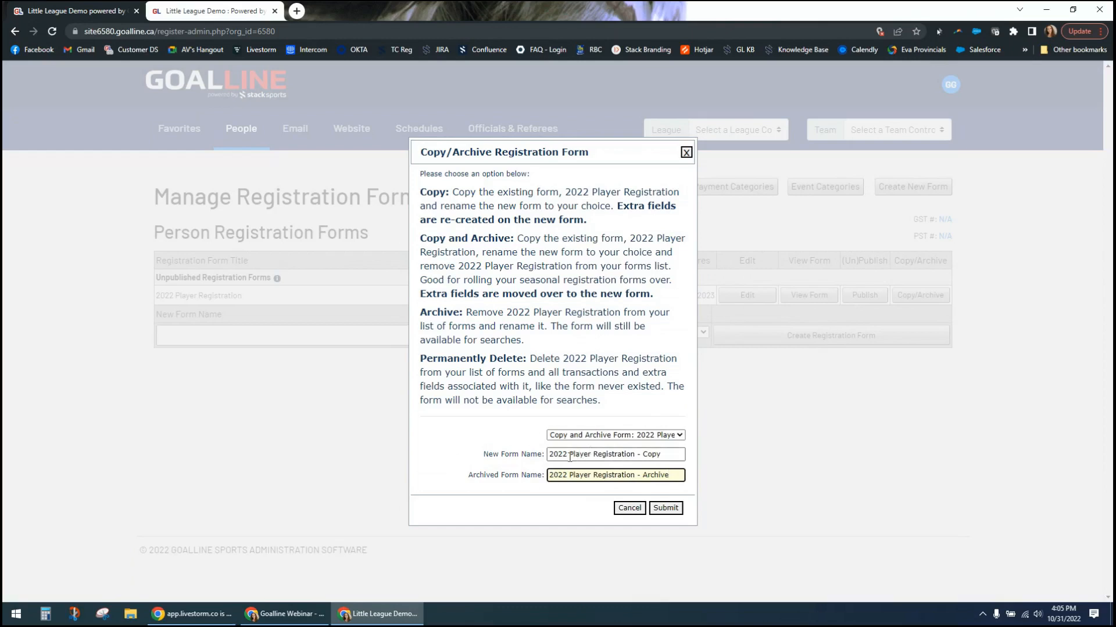
{"action": "left_click_drag", "start_coordinate": [570, 457], "coordinate": [521, 458]}
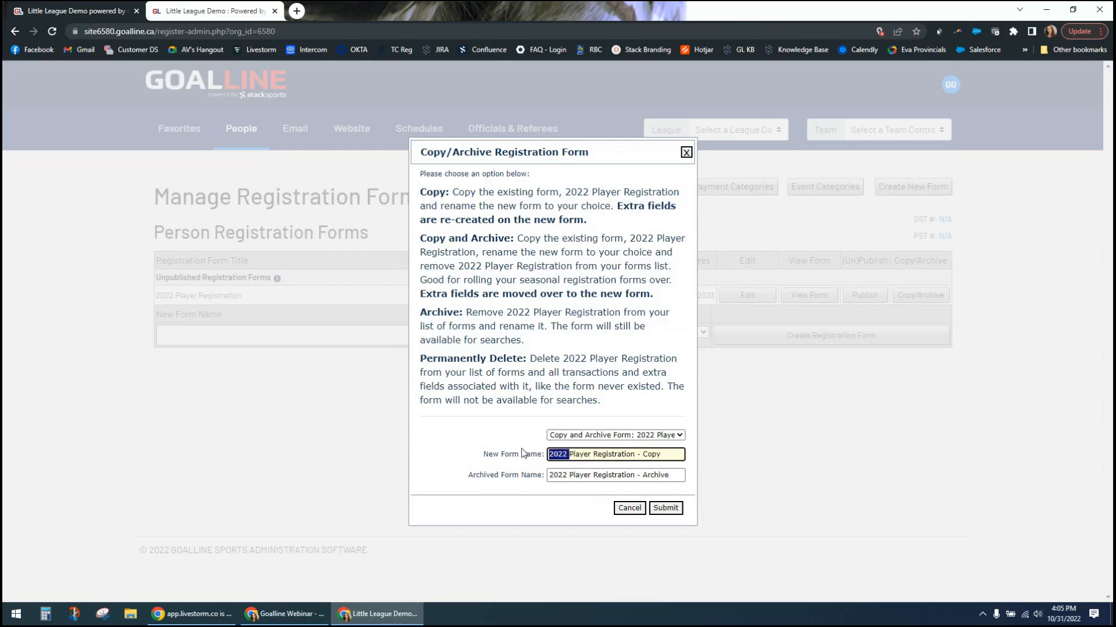
{"action": "left_click", "coordinate": [630, 511]}
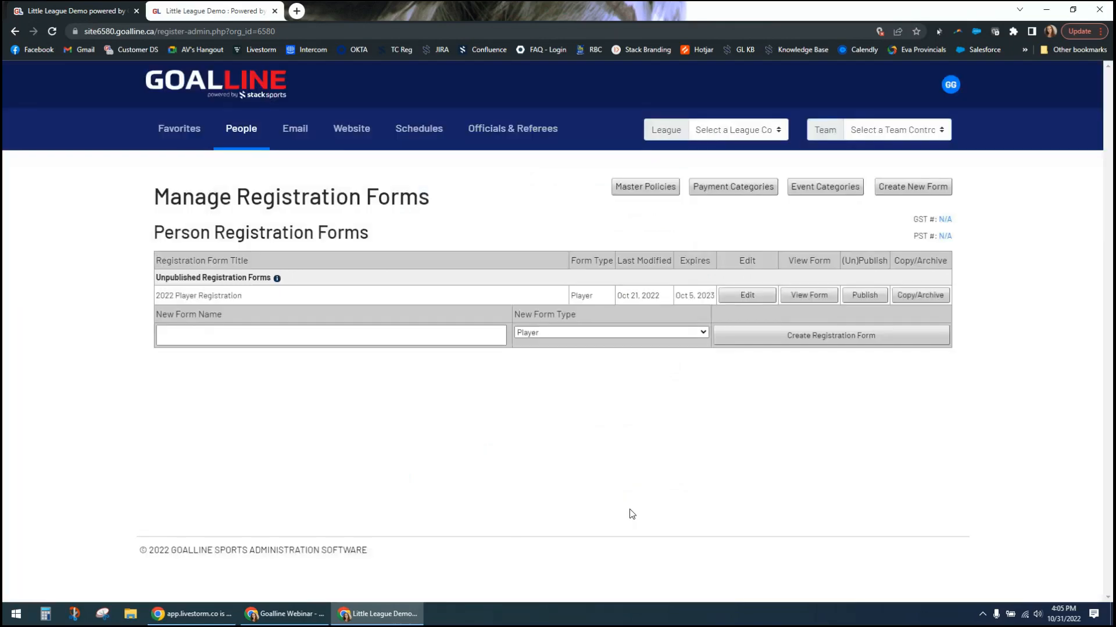
- Create a registration form named "2022 Coach Registration" with the form type Coach
{"action": "left_click", "coordinate": [258, 337]}
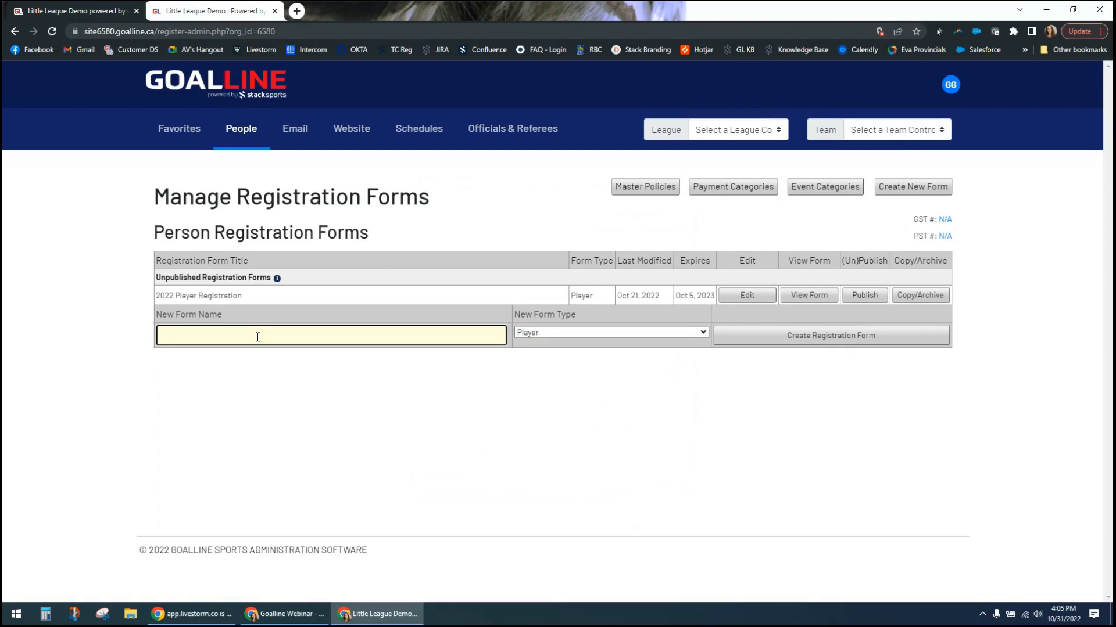
{"action": "type", "text": "2022 Coach Registration"}
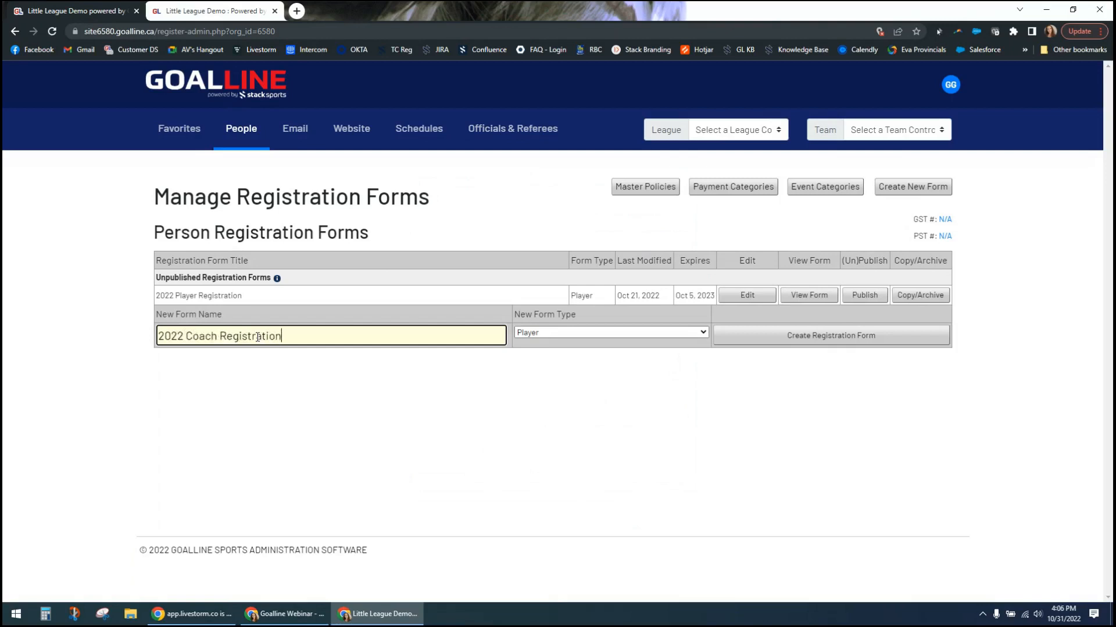
{"action": "left_click", "coordinate": [672, 337]}
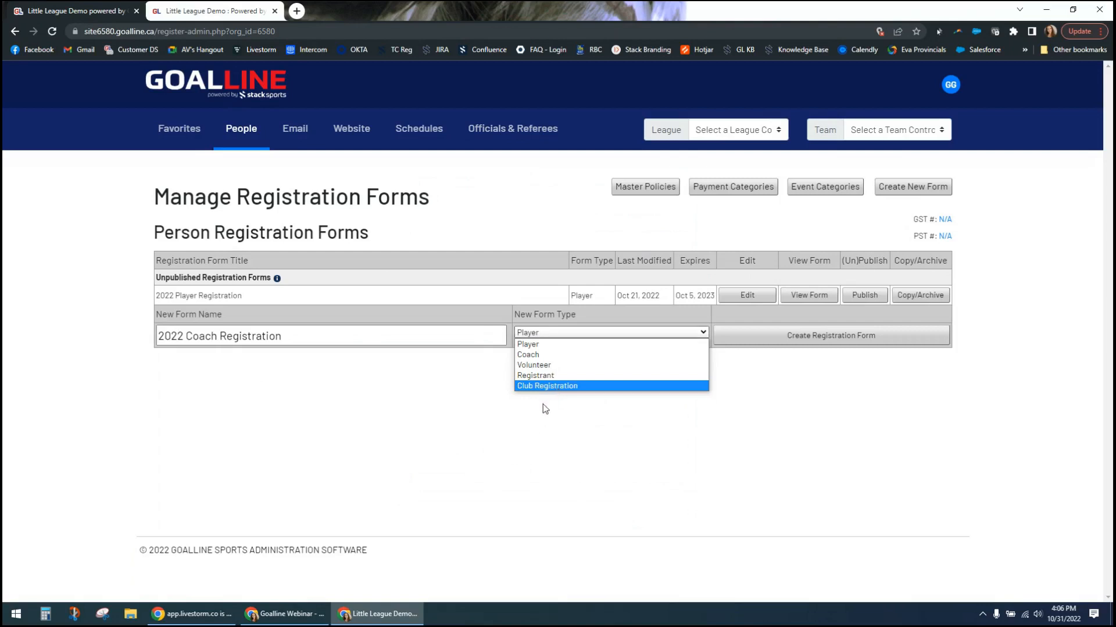
{"action": "left_click", "coordinate": [537, 360]}
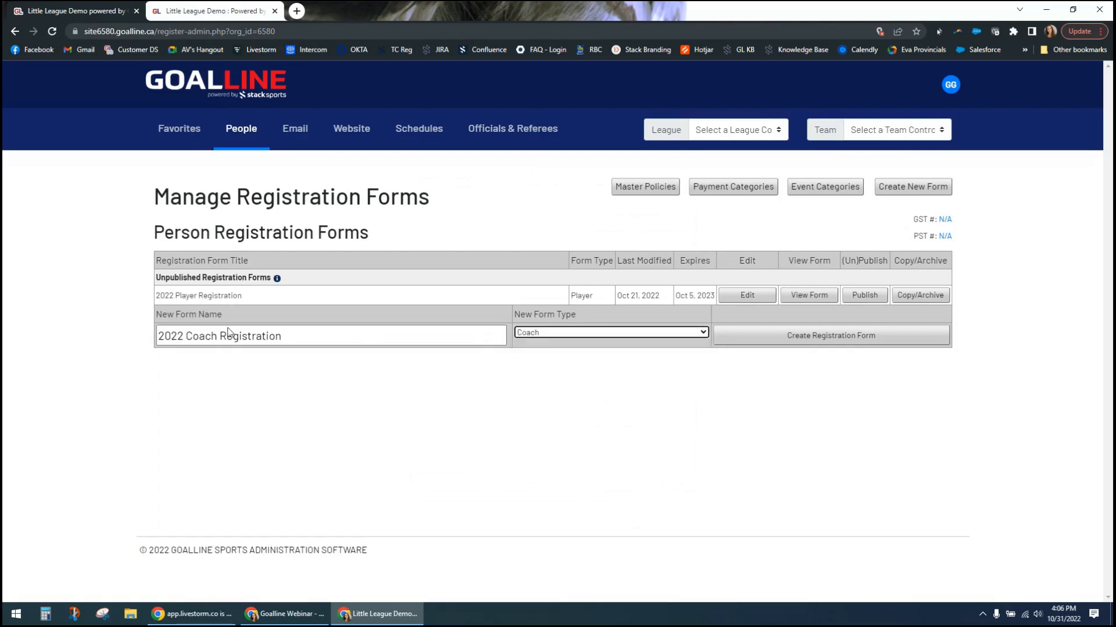
{"action": "left_click", "coordinate": [805, 337]}
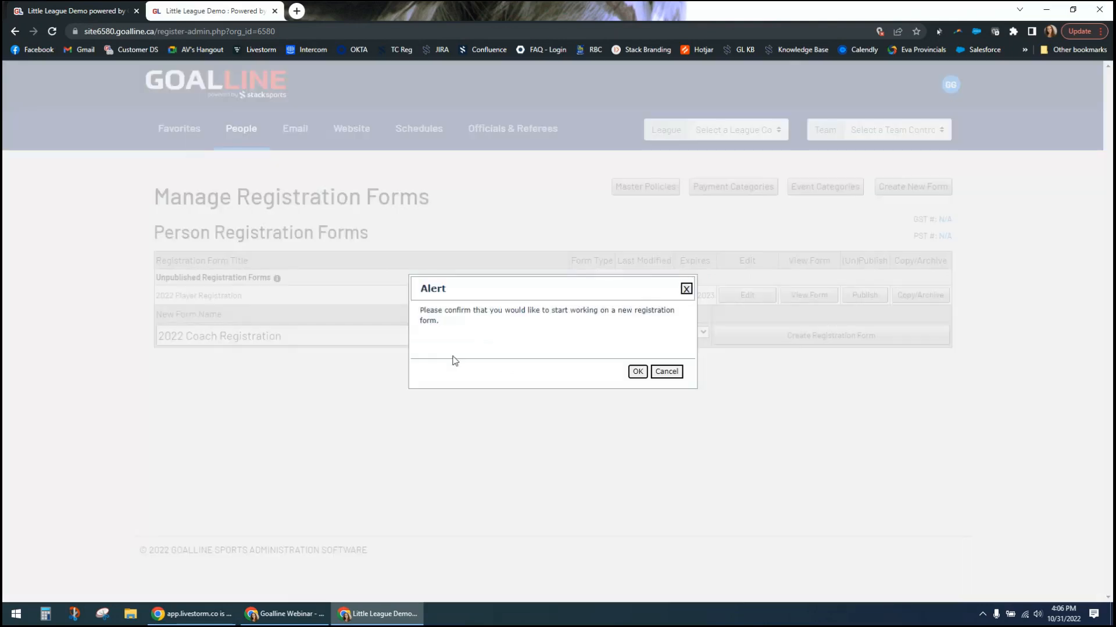
{"action": "left_click_drag", "start_coordinate": [493, 313], "coordinate": [585, 311]}
{"action": "left_click", "coordinate": [622, 313]}
{"action": "left_click", "coordinate": [637, 371]}
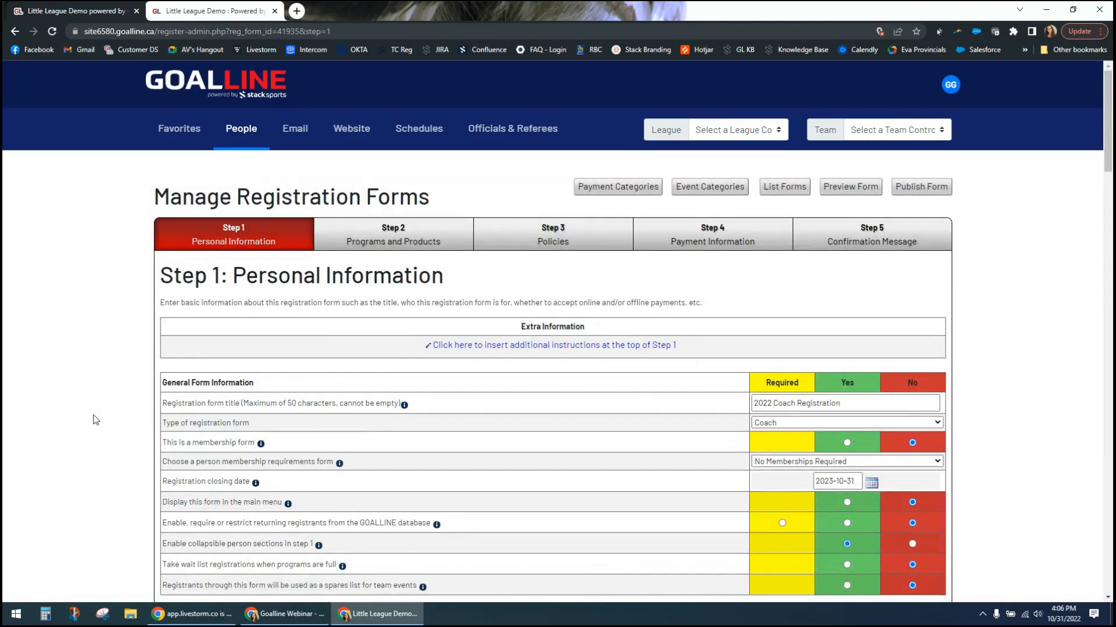
- Look over the Personal Information settings of the coach form, from the general options to the coach information fields
{"action": "scroll", "coordinate": [126, 392], "scroll_direction": "down", "scroll_amount": 2}
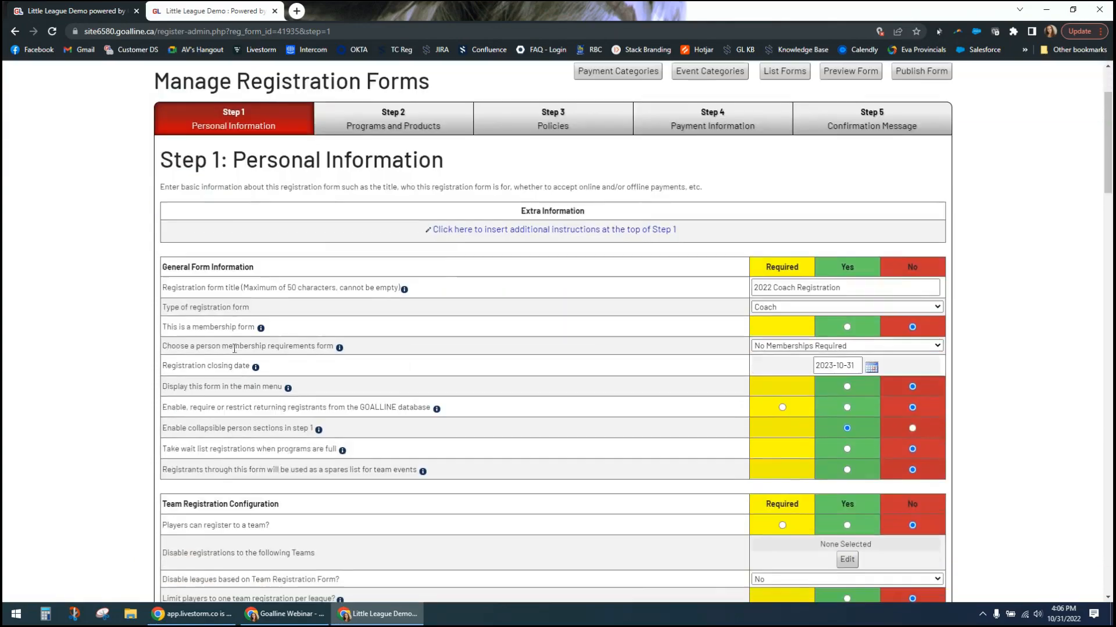
{"action": "scroll", "coordinate": [135, 361], "scroll_direction": "down", "scroll_amount": 4}
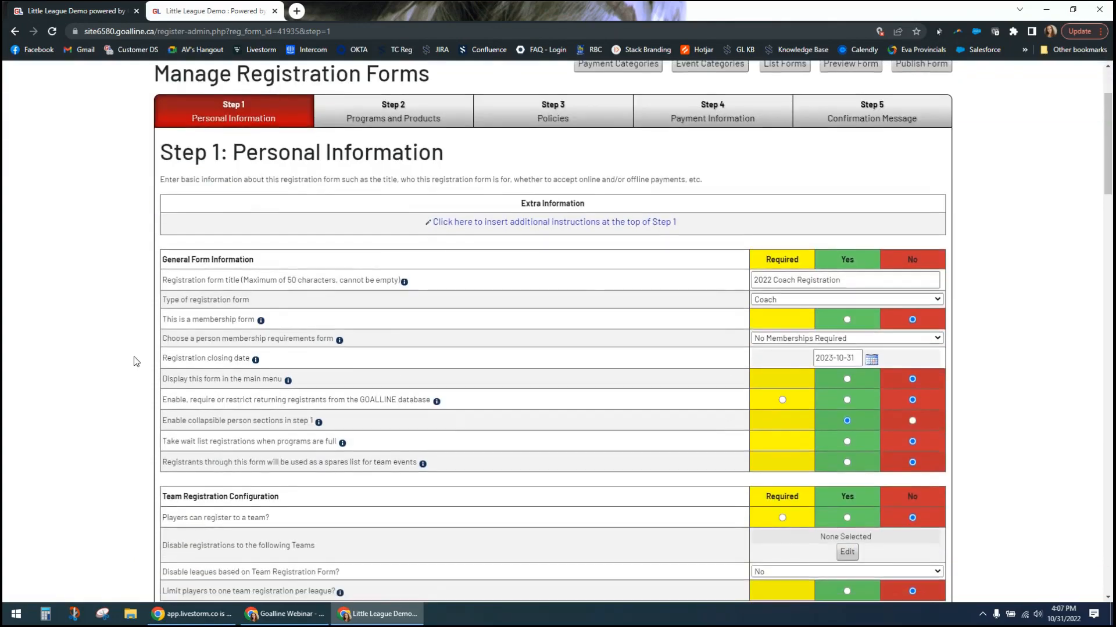
{"action": "scroll", "coordinate": [135, 363], "scroll_direction": "down", "scroll_amount": 6}
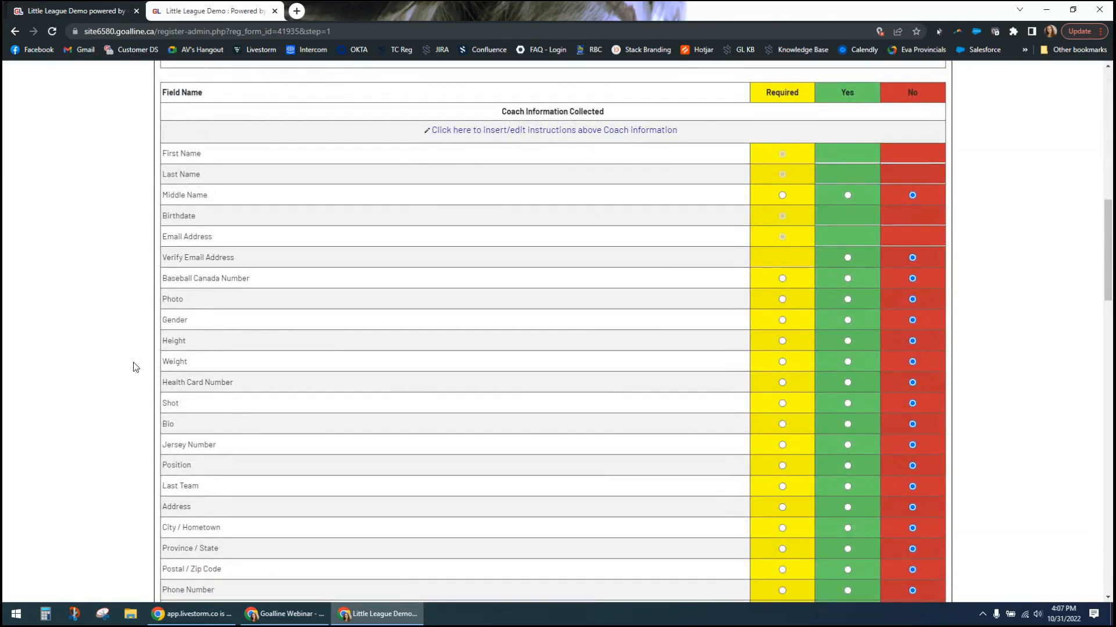
{"action": "scroll", "coordinate": [135, 367], "scroll_direction": "up", "scroll_amount": 8}
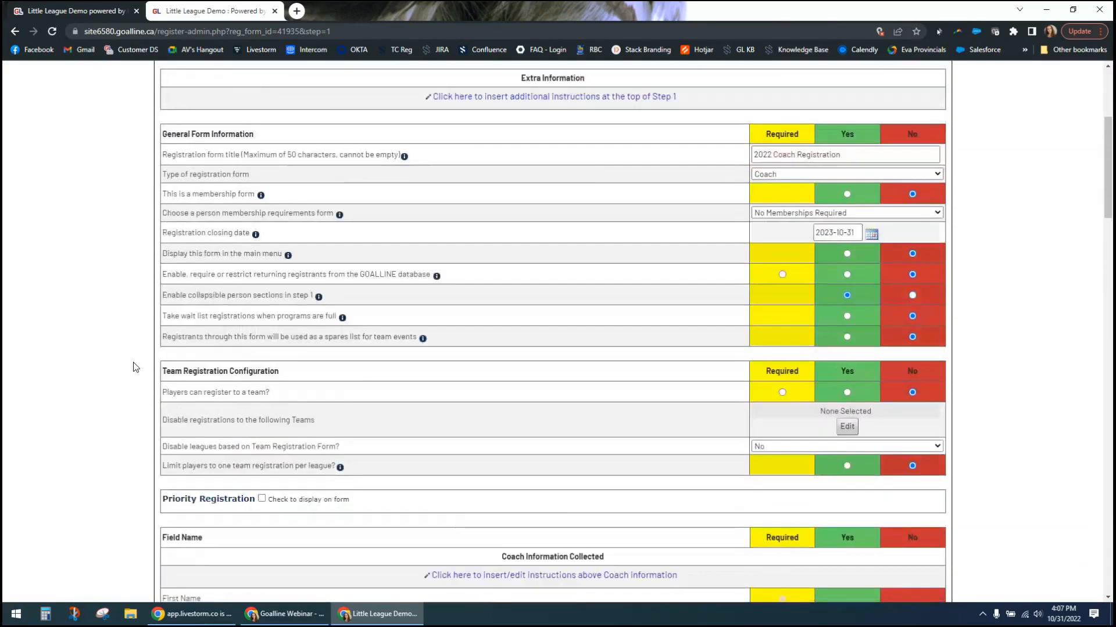
{"action": "scroll", "coordinate": [135, 367], "scroll_direction": "up", "scroll_amount": 4}
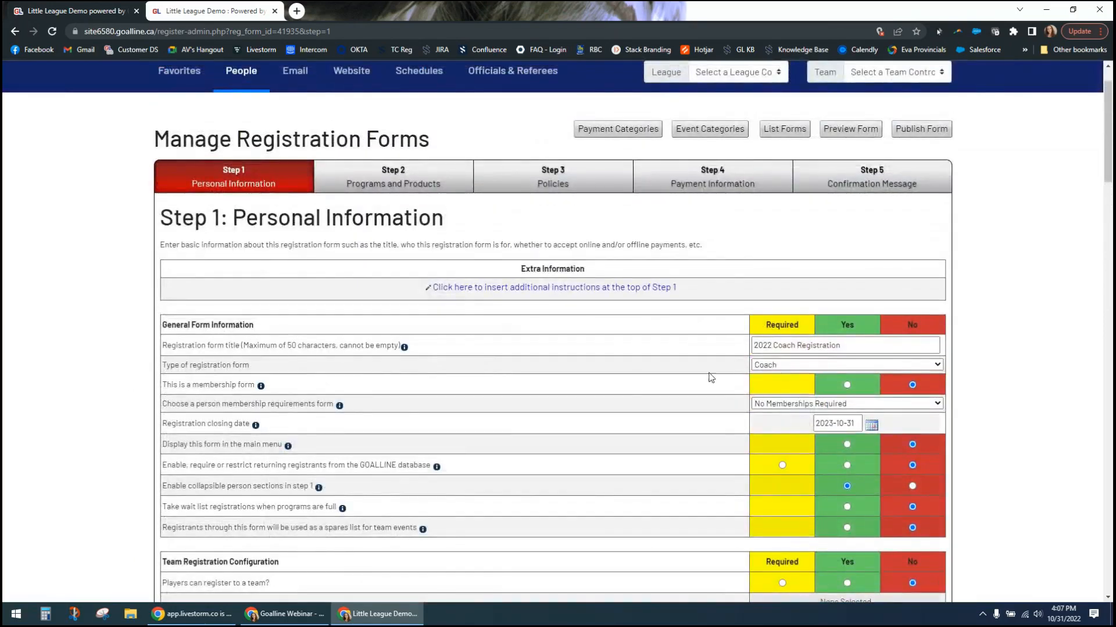
- Examine the coach form's title and available registration form types without changing them, and review the remaining general settings
{"action": "left_click", "coordinate": [846, 347]}
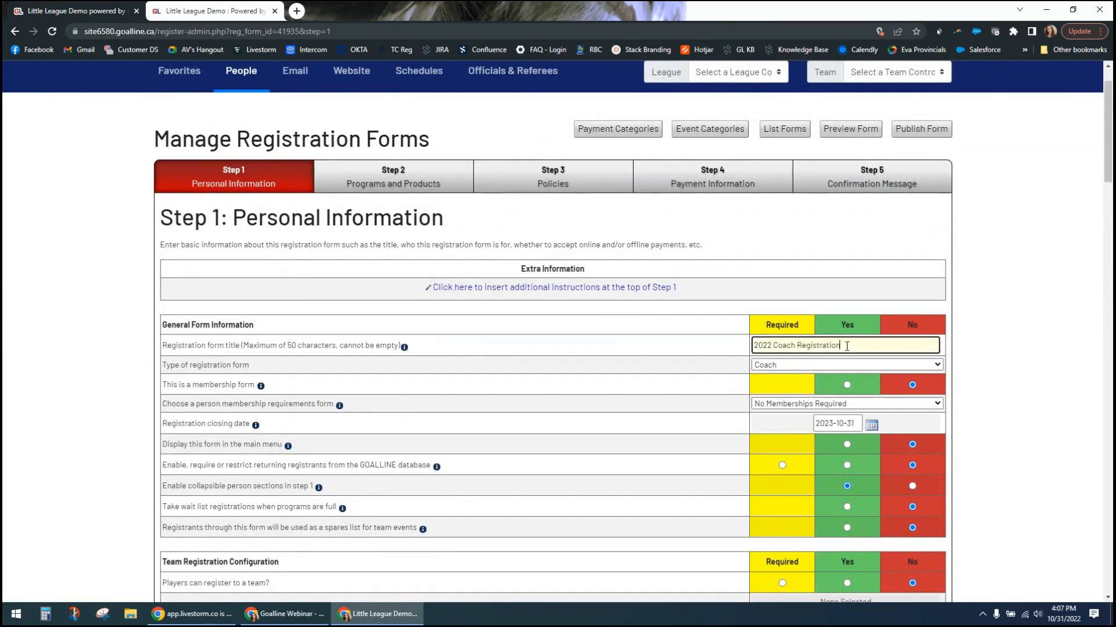
{"action": "left_click", "coordinate": [966, 367]}
{"action": "scroll", "coordinate": [947, 302], "scroll_direction": "down", "scroll_amount": 2}
{"action": "left_click", "coordinate": [937, 251]}
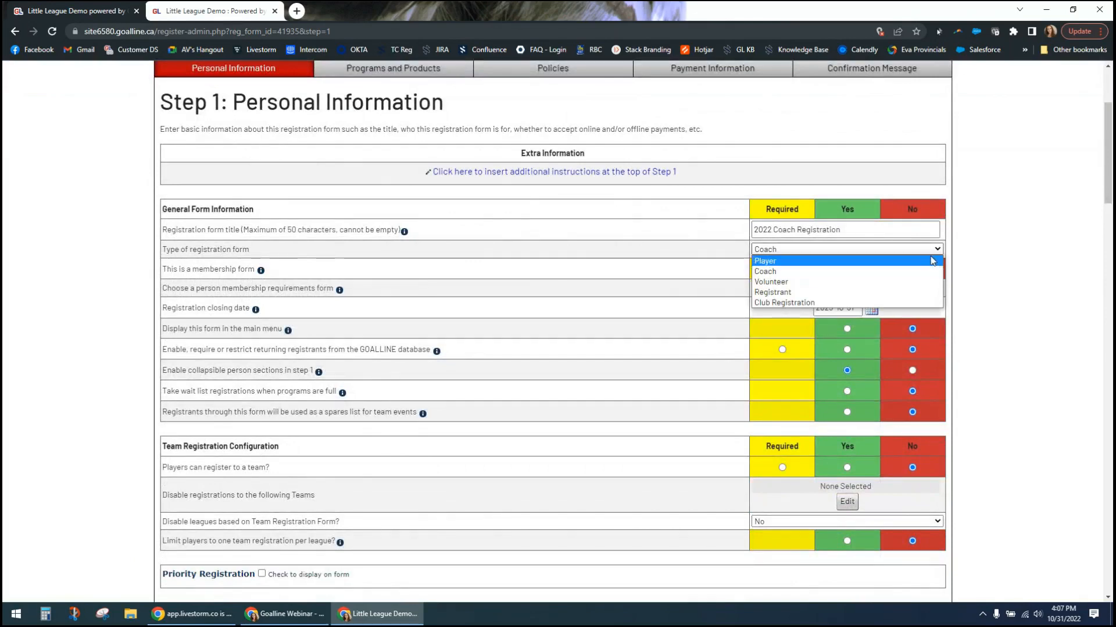
{"action": "left_click", "coordinate": [973, 263]}
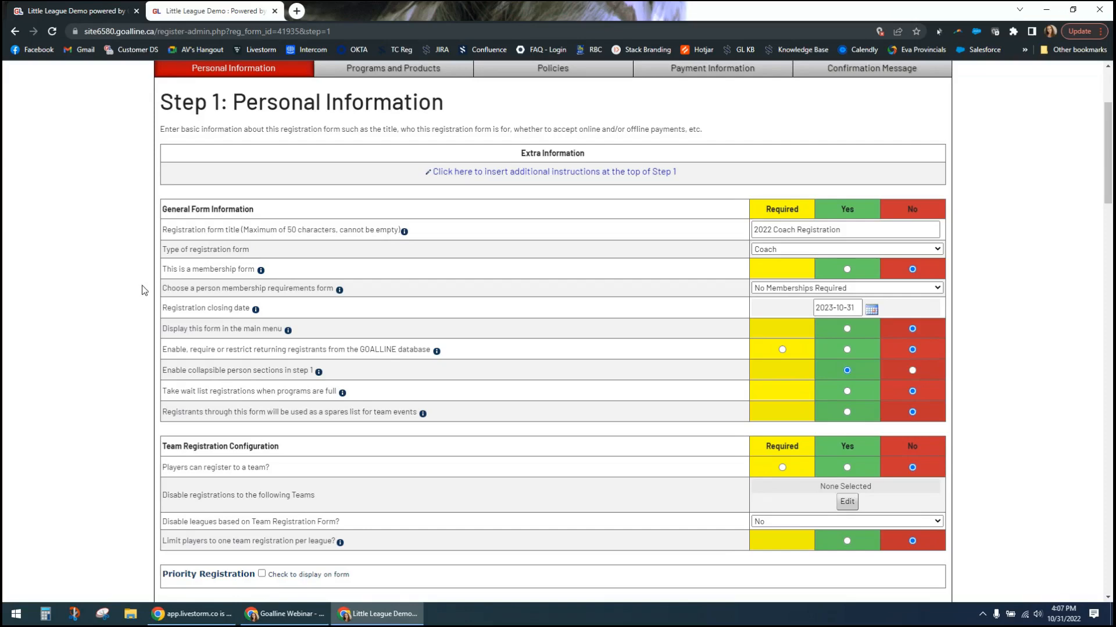
{"action": "scroll", "coordinate": [141, 287], "scroll_direction": "up", "scroll_amount": 2}
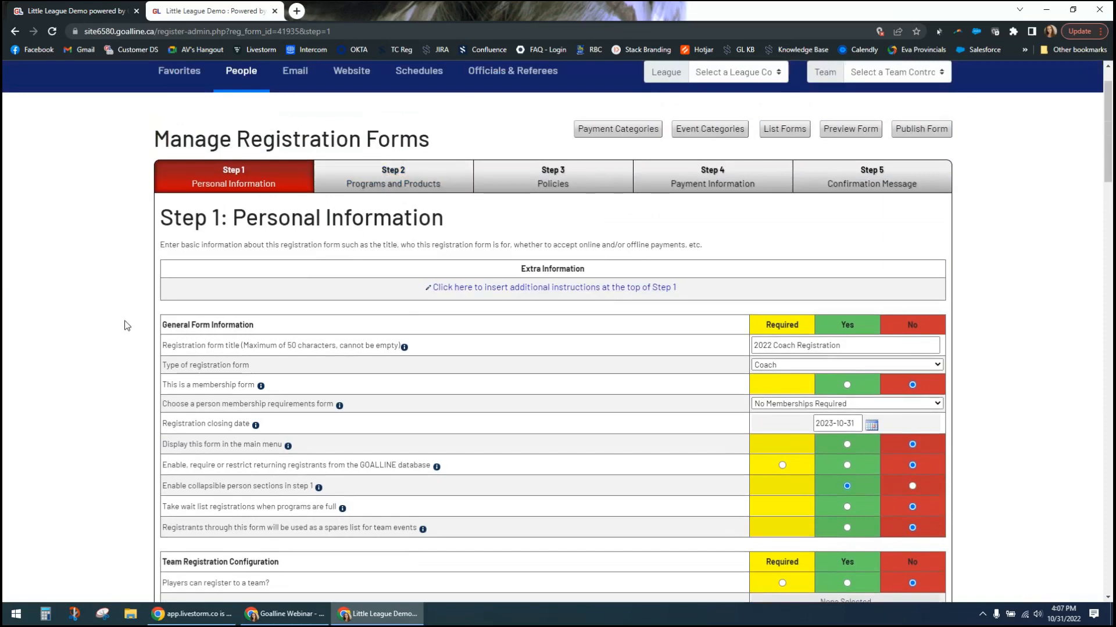
{"action": "scroll", "coordinate": [127, 326], "scroll_direction": "down", "scroll_amount": 2}
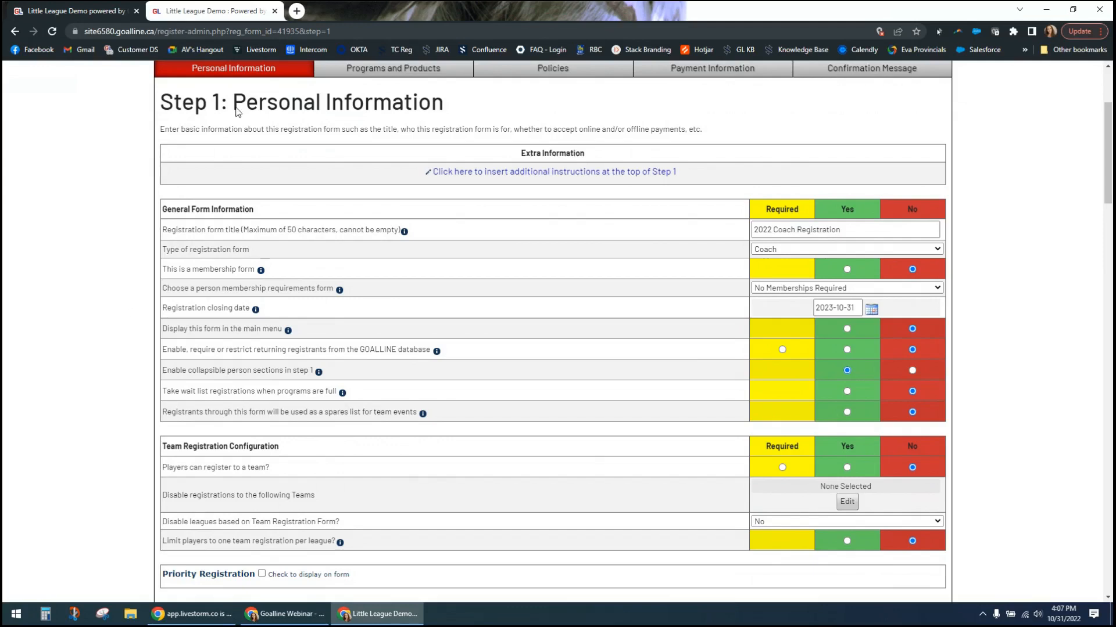
- Open the help centre at faq.goalline.ca in a new browser tab and return to the league's public site
{"action": "left_click", "coordinate": [297, 11]}
{"action": "type", "text": "faq.goalline.ca"}
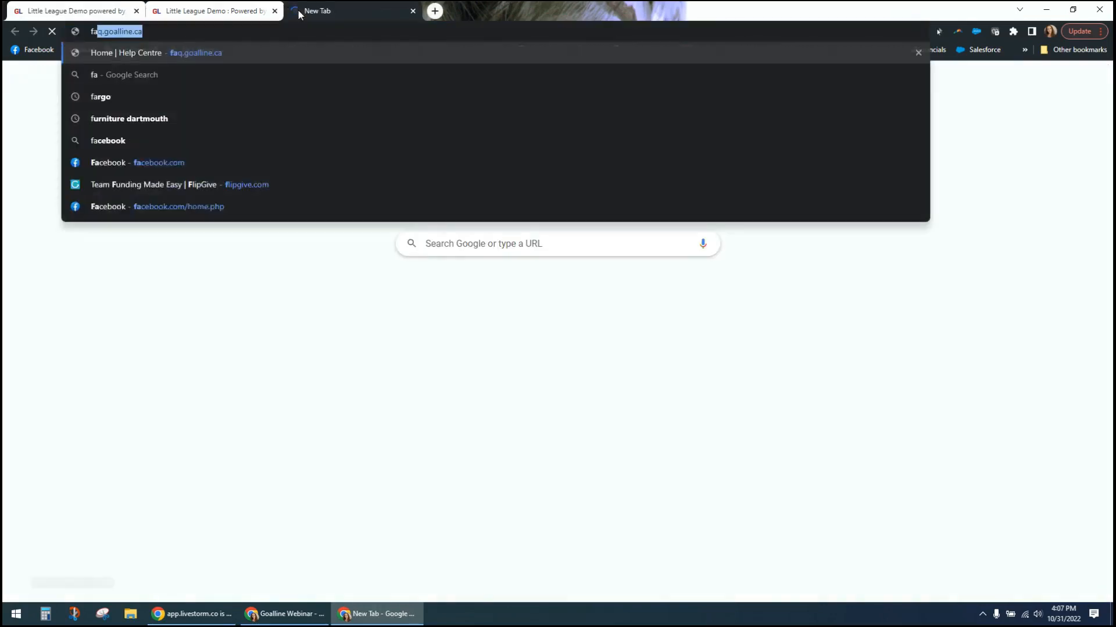
{"action": "key", "text": "Return"}
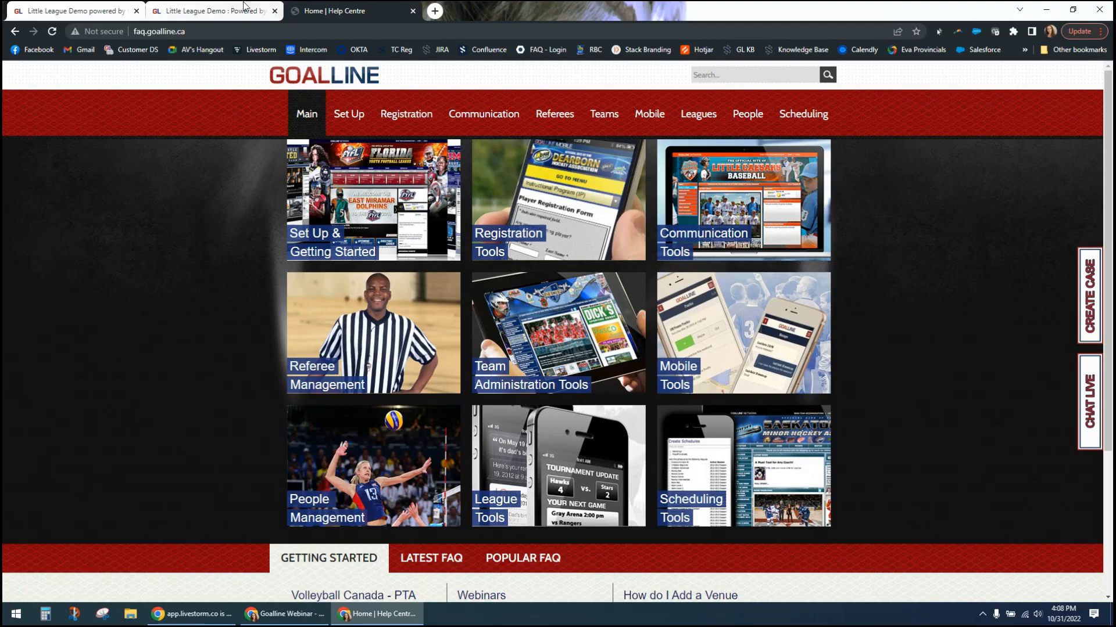
{"action": "left_click", "coordinate": [213, 11]}
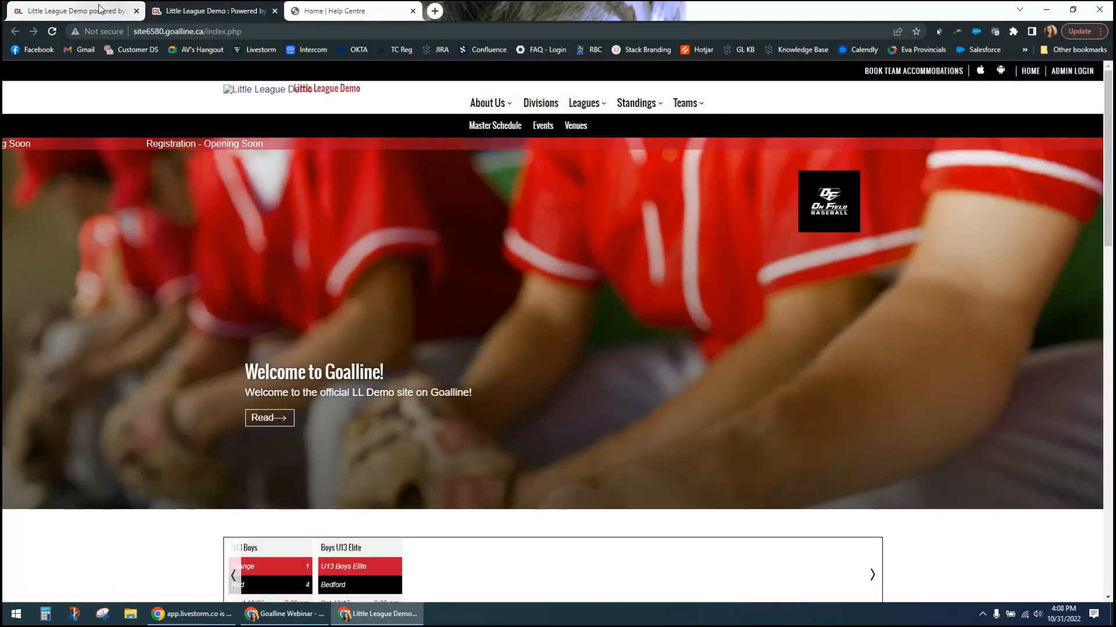
- Return to the coach form's settings and review the membership form and person membership requirements options
{"action": "left_click", "coordinate": [213, 10]}
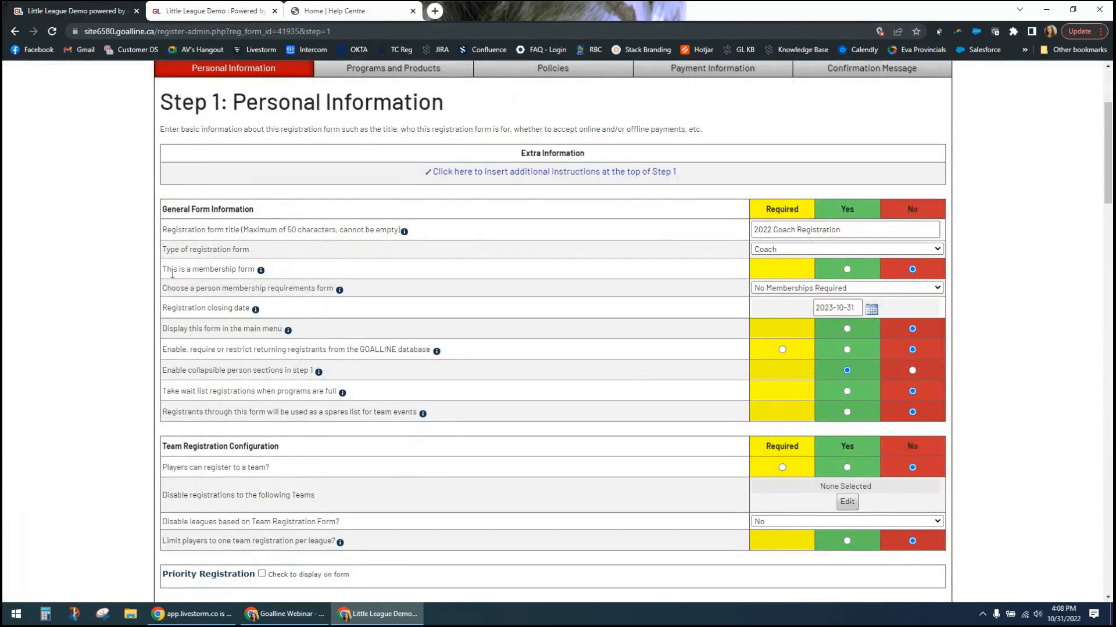
{"action": "left_click_drag", "start_coordinate": [177, 270], "coordinate": [294, 284]}
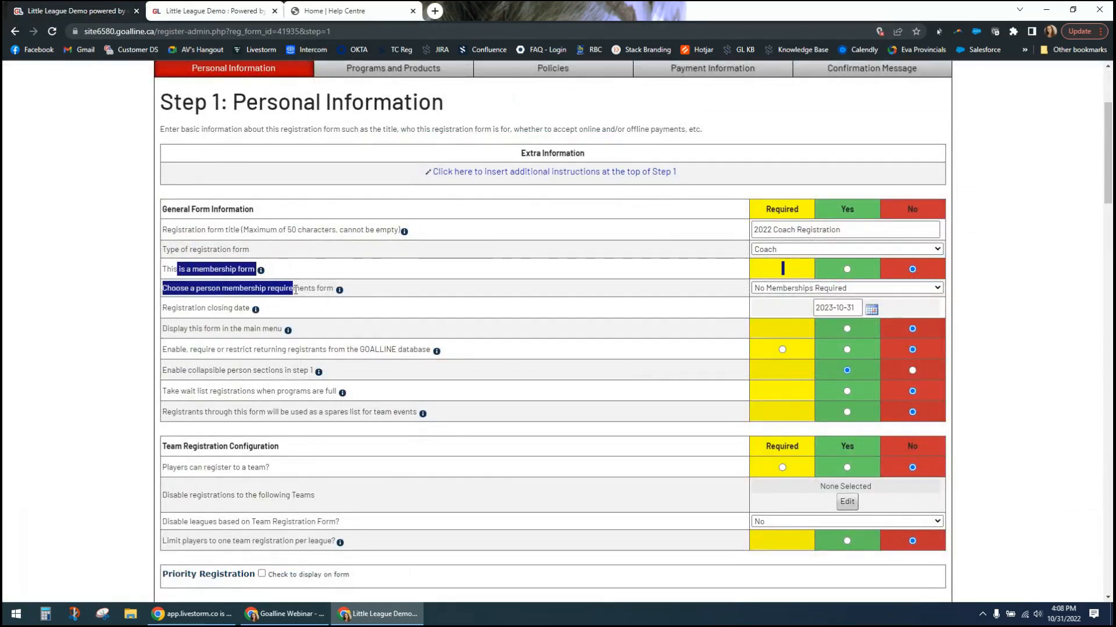
{"action": "left_click", "coordinate": [458, 291]}
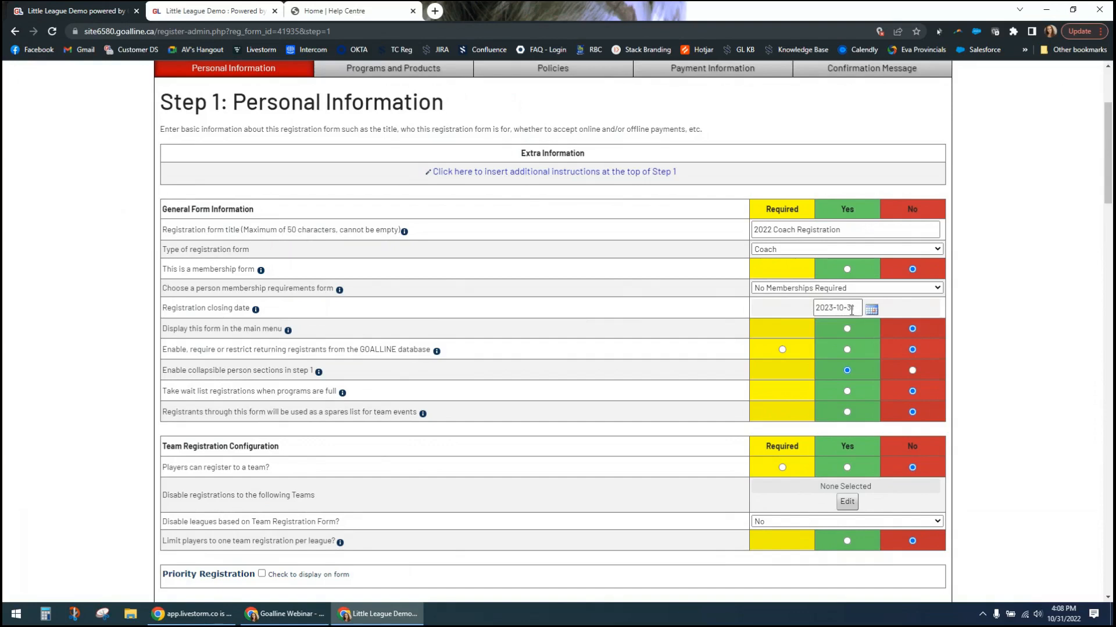
- Set the coach form's registration closing date to 2022-12-16
{"action": "left_click_drag", "start_coordinate": [825, 308], "coordinate": [835, 308]}
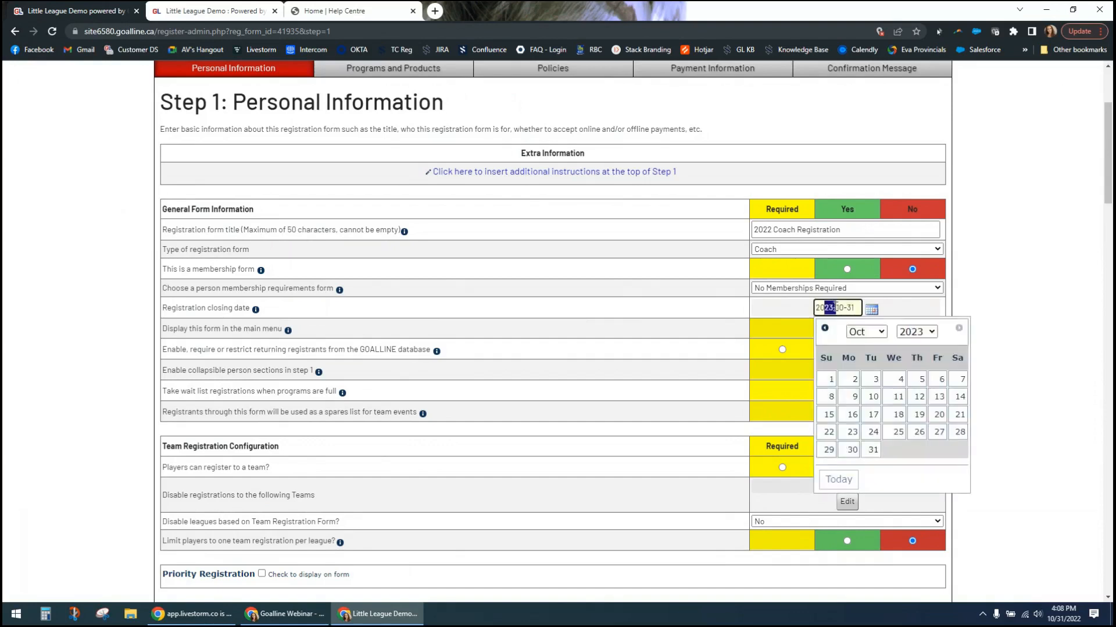
{"action": "left_click", "coordinate": [829, 308]}
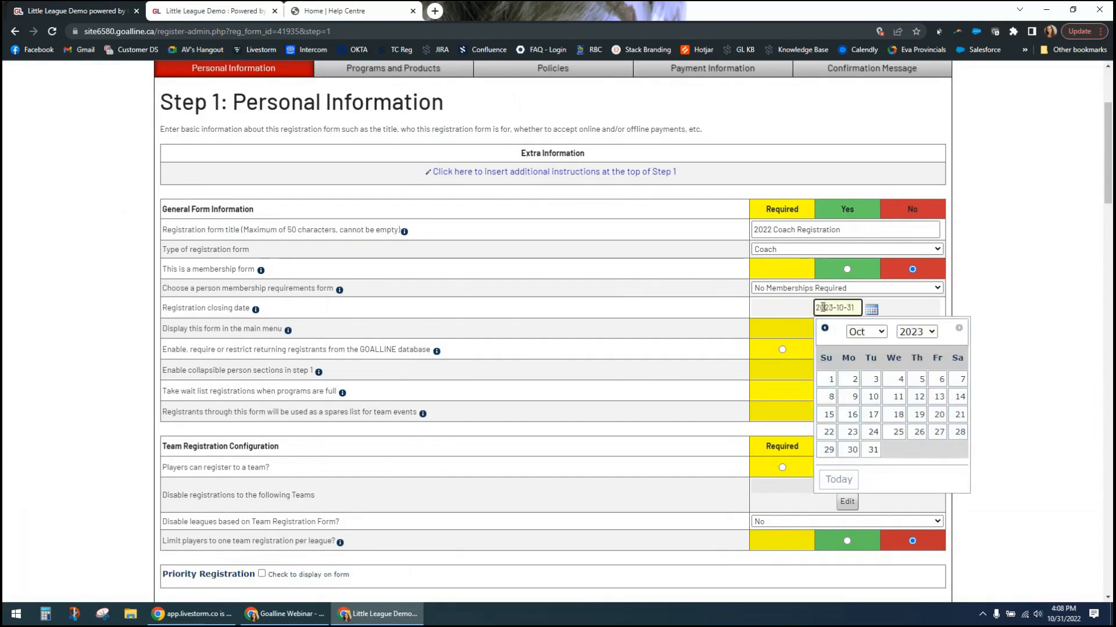
{"action": "left_click", "coordinate": [978, 312]}
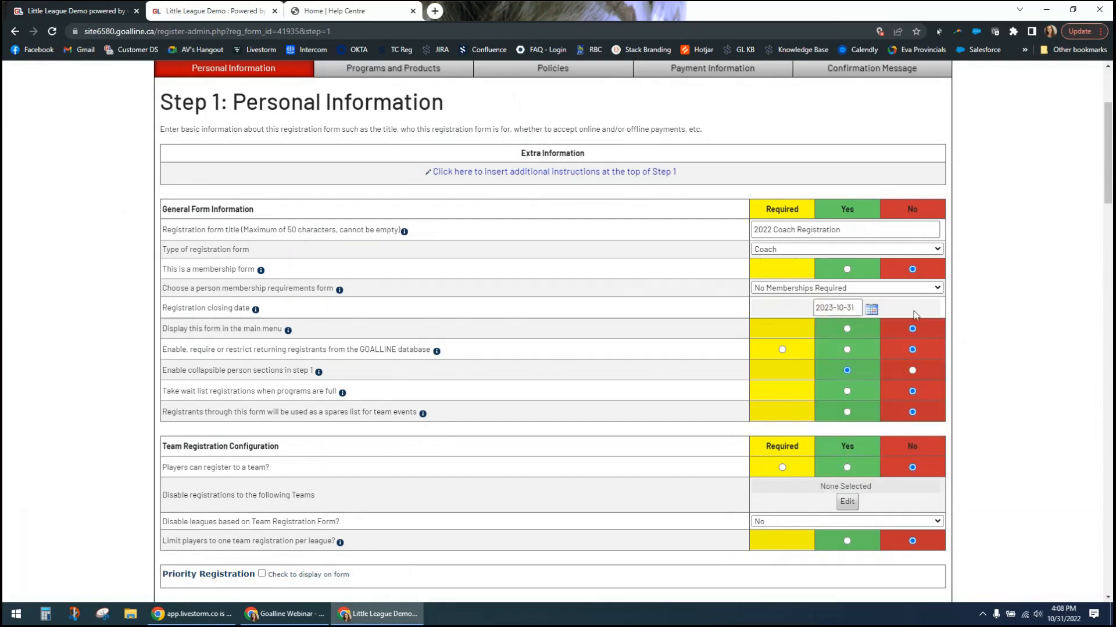
{"action": "left_click", "coordinate": [871, 311]}
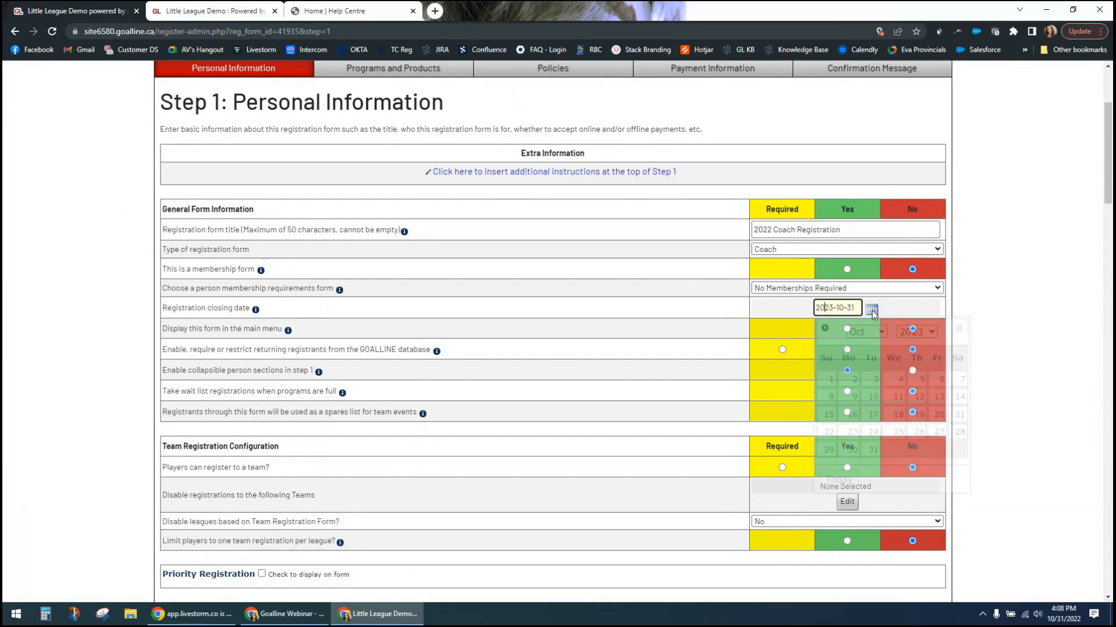
{"action": "left_click", "coordinate": [934, 334]}
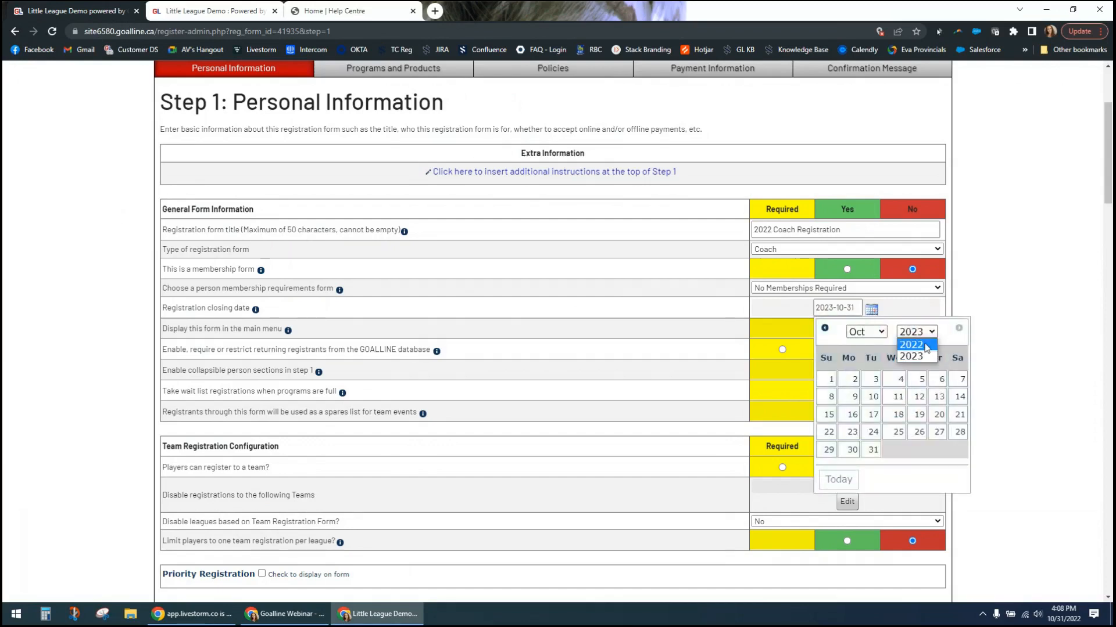
{"action": "left_click", "coordinate": [922, 348]}
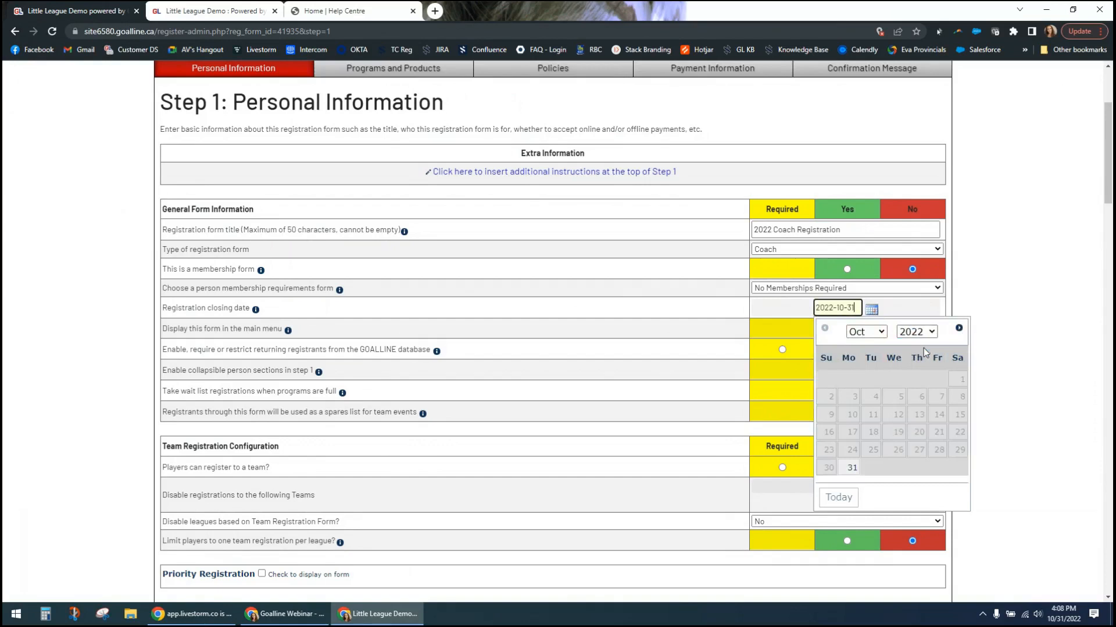
{"action": "left_click", "coordinate": [874, 333]}
{"action": "left_click", "coordinate": [874, 371]}
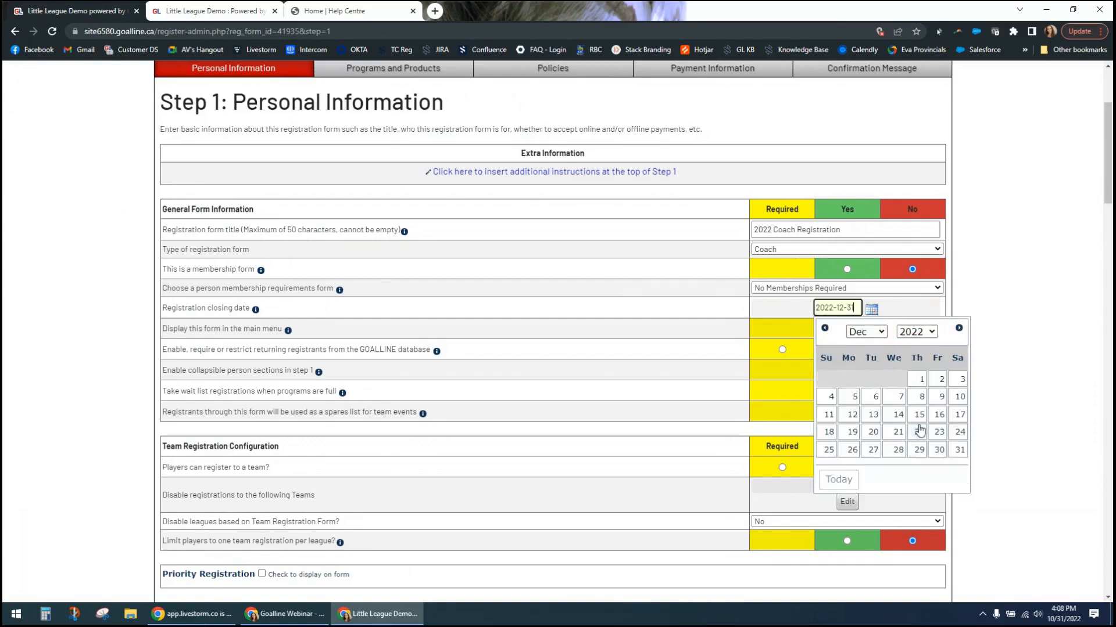
{"action": "left_click", "coordinate": [939, 416]}
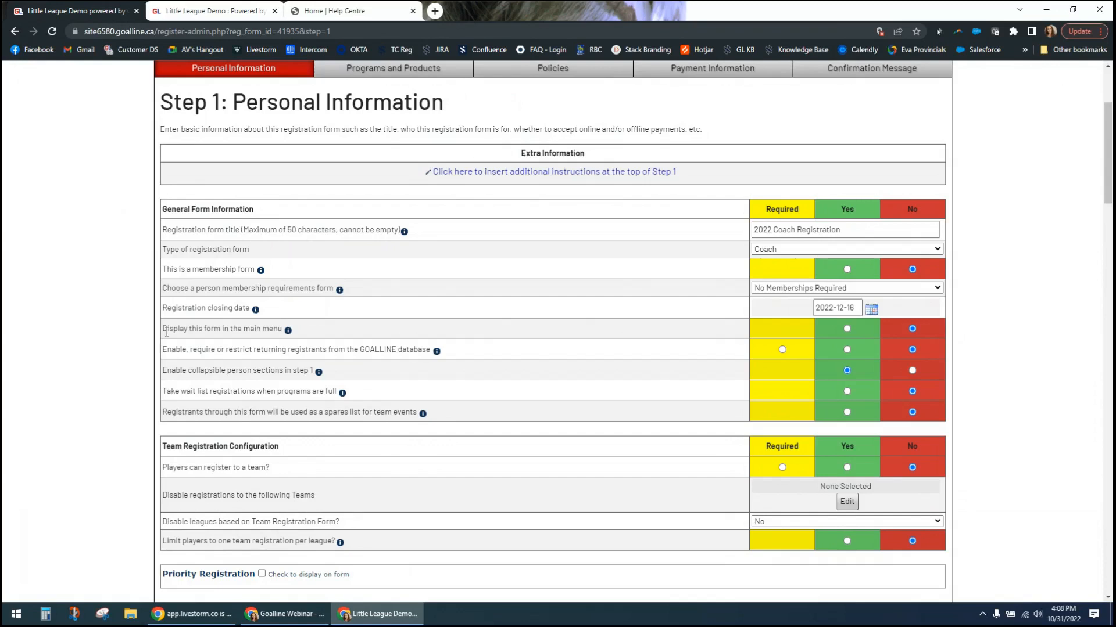
- Set the coach form to display in the main menu
{"action": "left_click_drag", "start_coordinate": [166, 329], "coordinate": [248, 333]}
{"action": "left_click", "coordinate": [260, 330]}
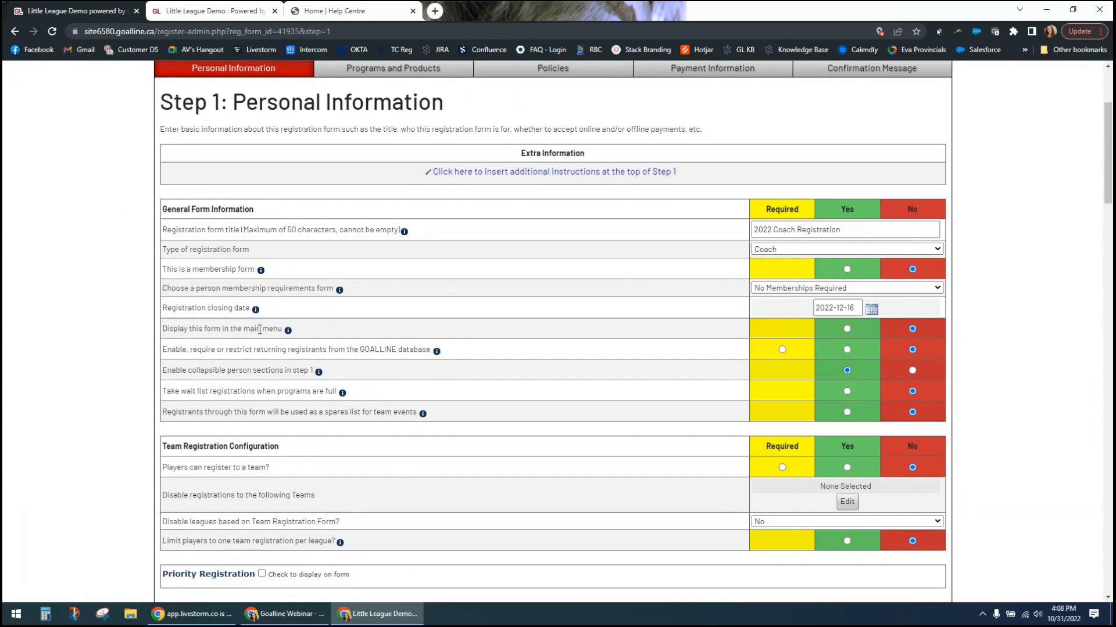
{"action": "left_click", "coordinate": [846, 329]}
- Open site1465.goalline.ca in a new browser tab, look at its home page menus, and return to the coach form settings
{"action": "left_click", "coordinate": [435, 11]}
{"action": "type", "text": "site1465.goalline.ca"}
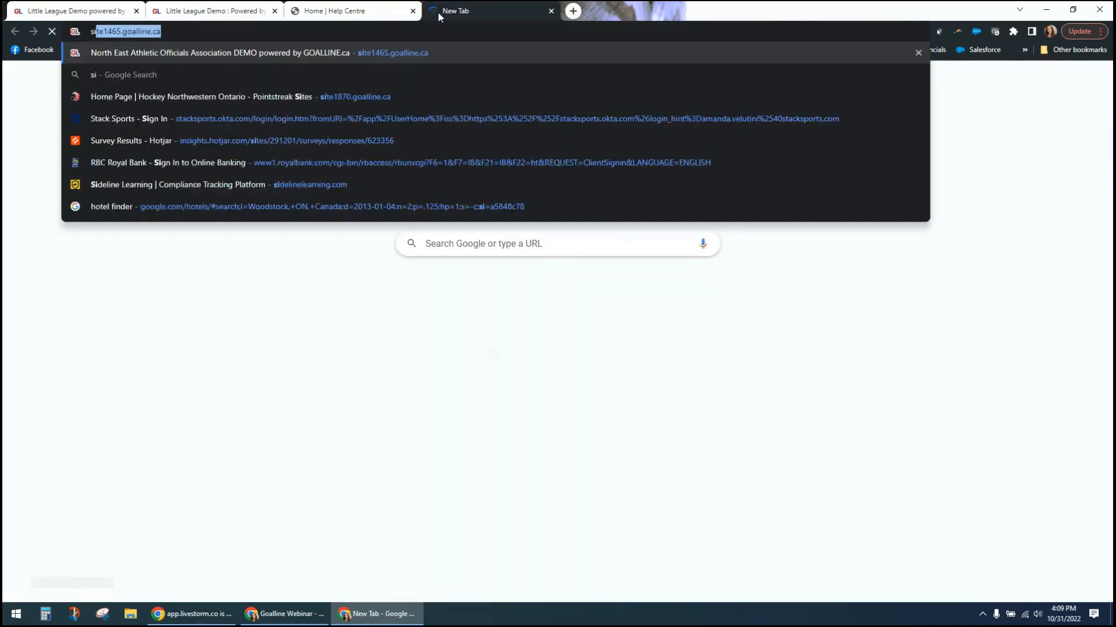
{"action": "key", "text": "Return"}
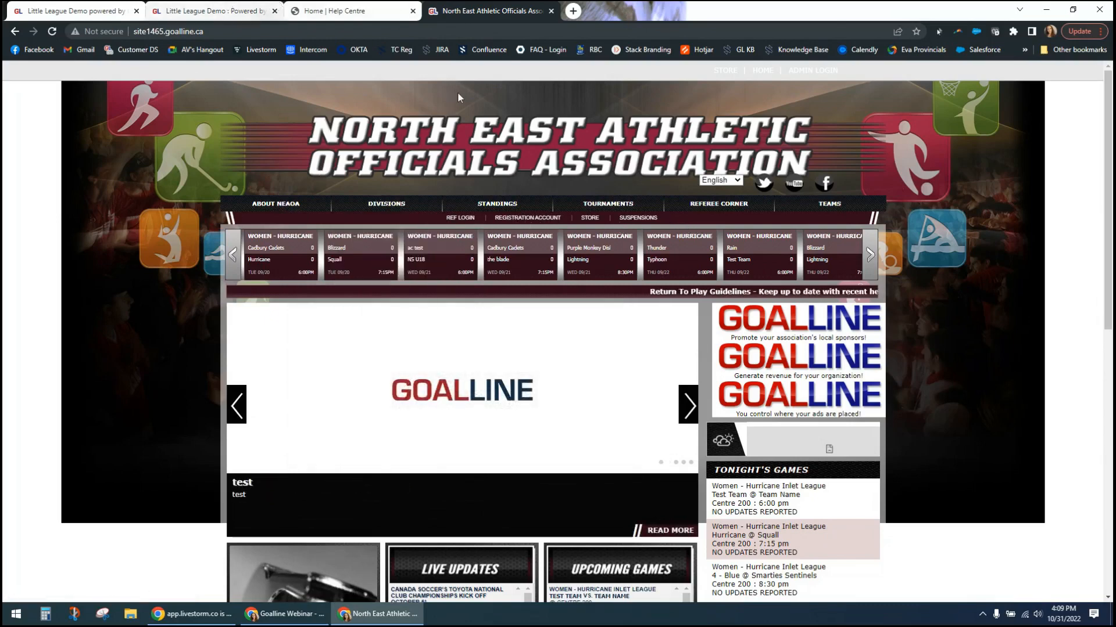
{"action": "left_click", "coordinate": [210, 11]}
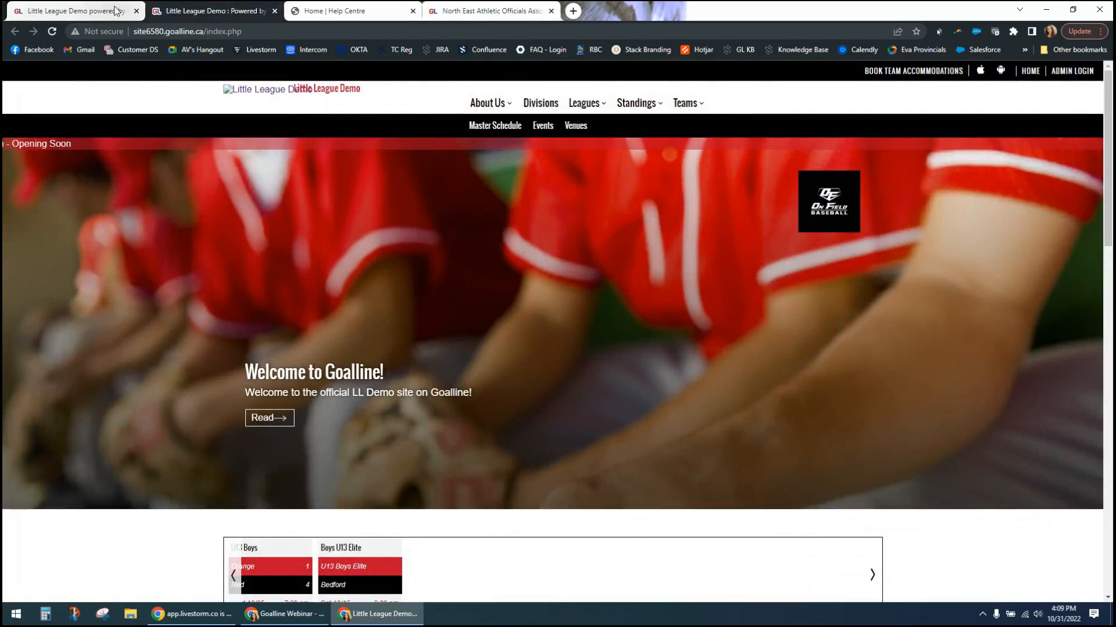
{"action": "left_click", "coordinate": [73, 10]}
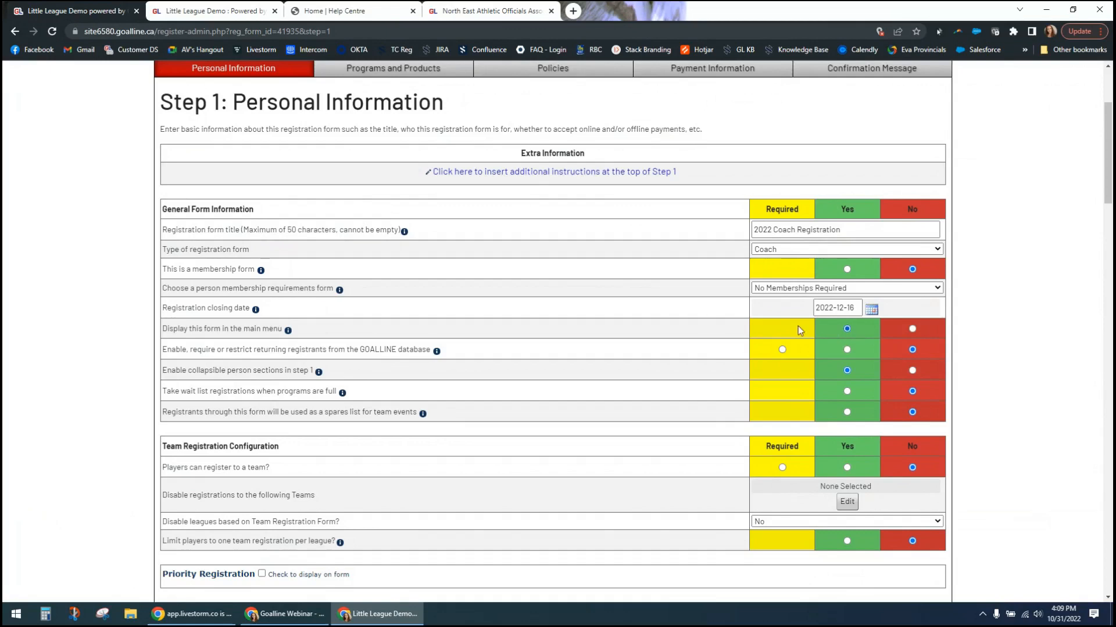
- Set the option for returning registrants from the GOALLINE database to Yes after trying Required and No
{"action": "scroll", "coordinate": [631, 342], "scroll_direction": "up", "scroll_amount": 1}
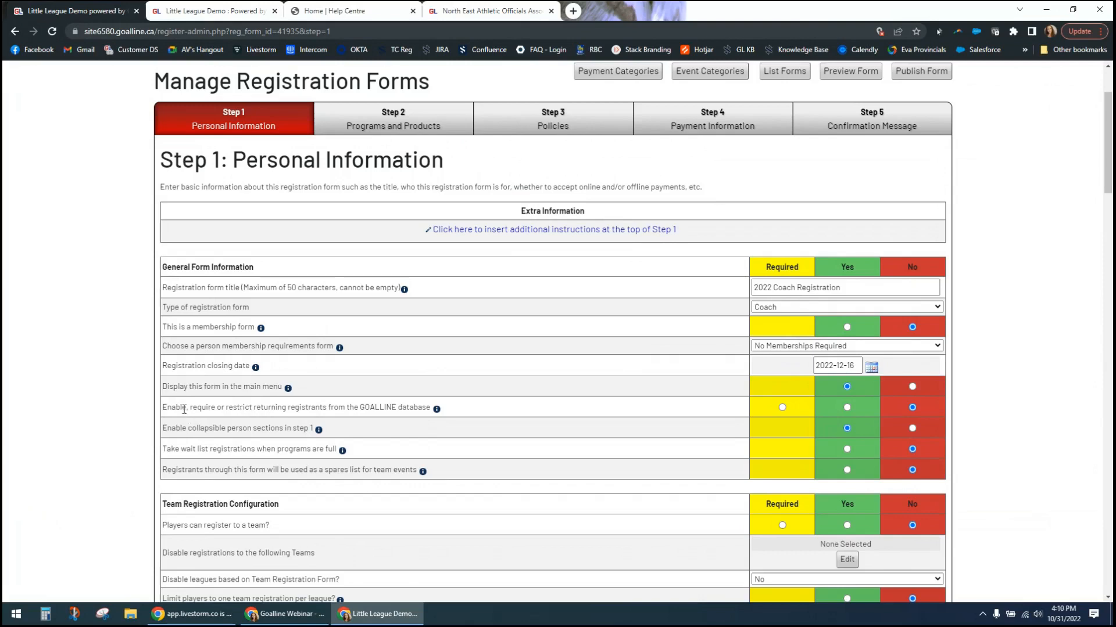
{"action": "left_click_drag", "start_coordinate": [182, 408], "coordinate": [369, 410]}
{"action": "left_click", "coordinate": [409, 410]}
{"action": "left_click_drag", "start_coordinate": [177, 406], "coordinate": [223, 407]}
{"action": "left_click", "coordinate": [250, 407]}
{"action": "left_click_drag", "start_coordinate": [201, 408], "coordinate": [414, 410]}
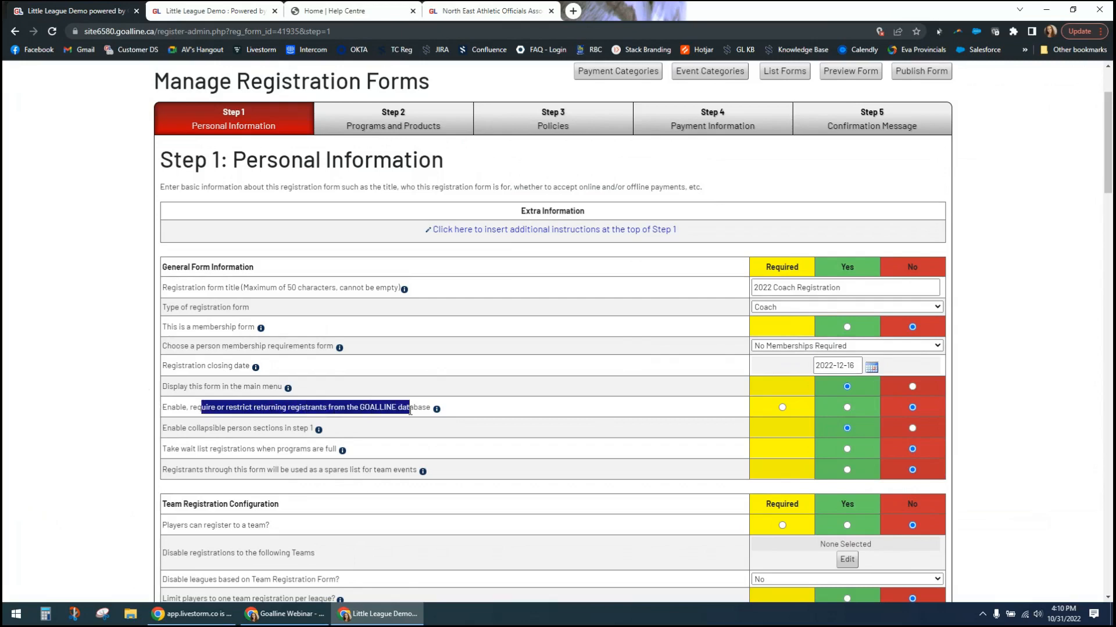
{"action": "left_click", "coordinate": [416, 410]}
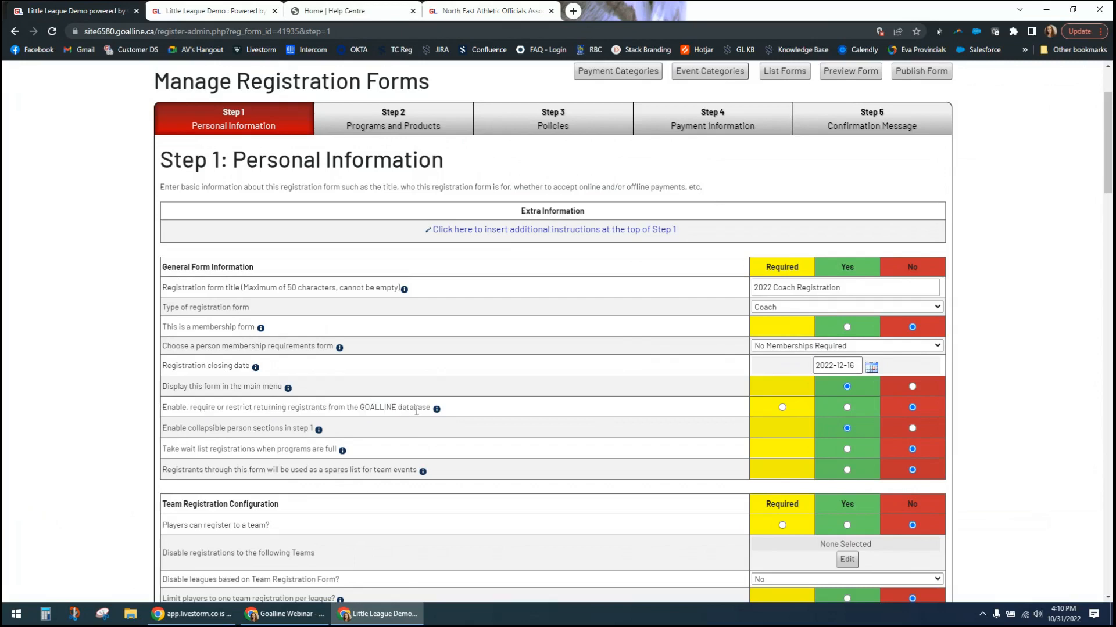
{"action": "left_click", "coordinate": [847, 408]}
{"action": "left_click", "coordinate": [782, 407]}
{"action": "left_click", "coordinate": [913, 408]}
{"action": "left_click", "coordinate": [846, 407]}
{"action": "left_click", "coordinate": [782, 408]}
{"action": "left_click", "coordinate": [781, 408]}
{"action": "left_click", "coordinate": [913, 408]}
{"action": "left_click", "coordinate": [847, 408]}
- Disable collapsible person sections in step 1 of the coach form
{"action": "left_click_drag", "start_coordinate": [205, 428], "coordinate": [286, 431]}
{"action": "left_click", "coordinate": [286, 430]}
{"action": "left_click", "coordinate": [912, 429]}
{"action": "left_click_drag", "start_coordinate": [200, 428], "coordinate": [284, 429]}
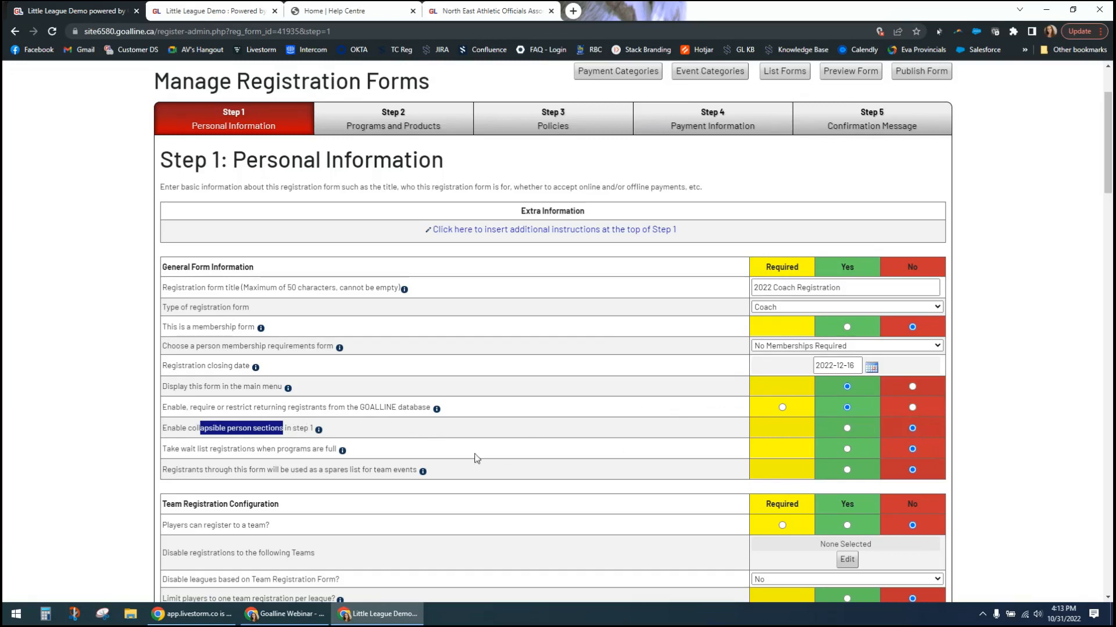
- Enable wait list registrations for when programs are full
{"action": "left_click_drag", "start_coordinate": [276, 449], "coordinate": [309, 449]}
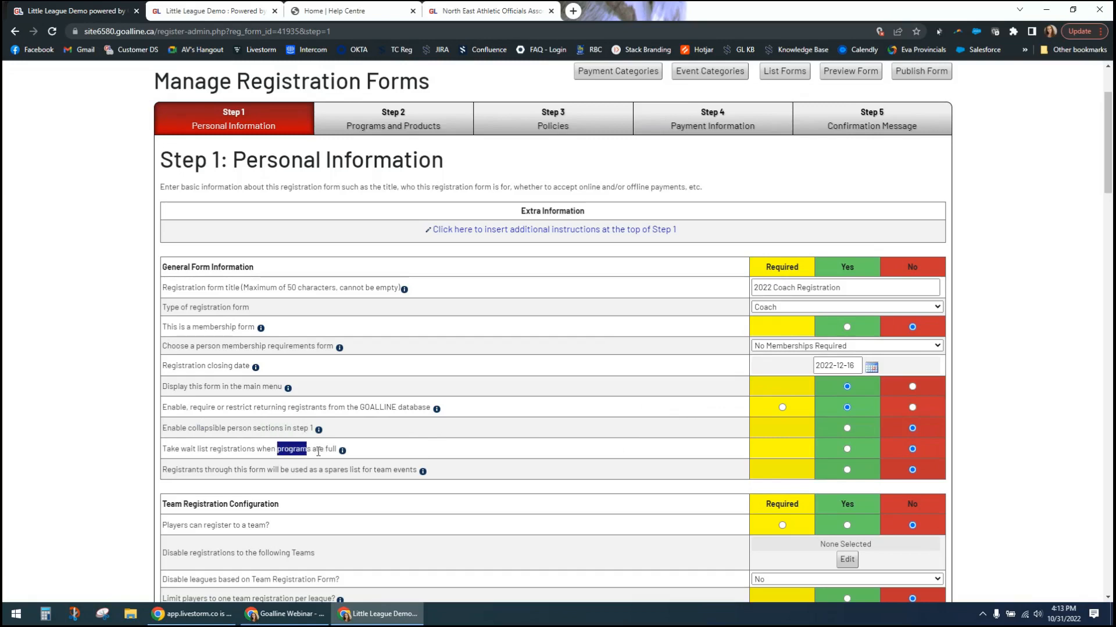
{"action": "left_click", "coordinate": [318, 452]}
{"action": "left_click_drag", "start_coordinate": [170, 449], "coordinate": [314, 450]}
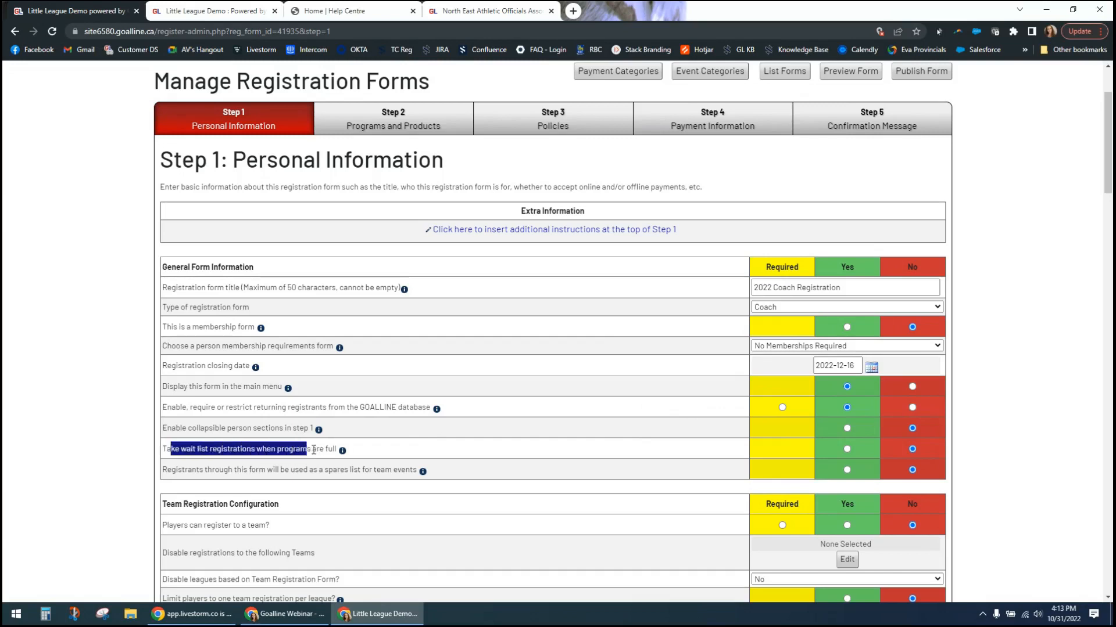
{"action": "left_click", "coordinate": [329, 449]}
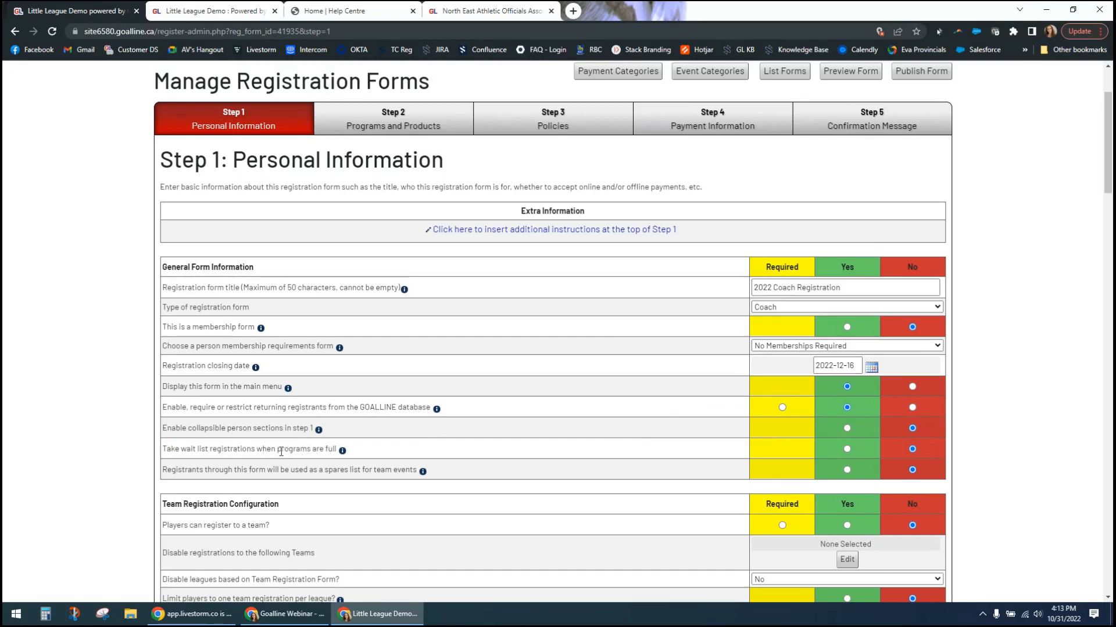
{"action": "left_click_drag", "start_coordinate": [163, 453], "coordinate": [209, 449]}
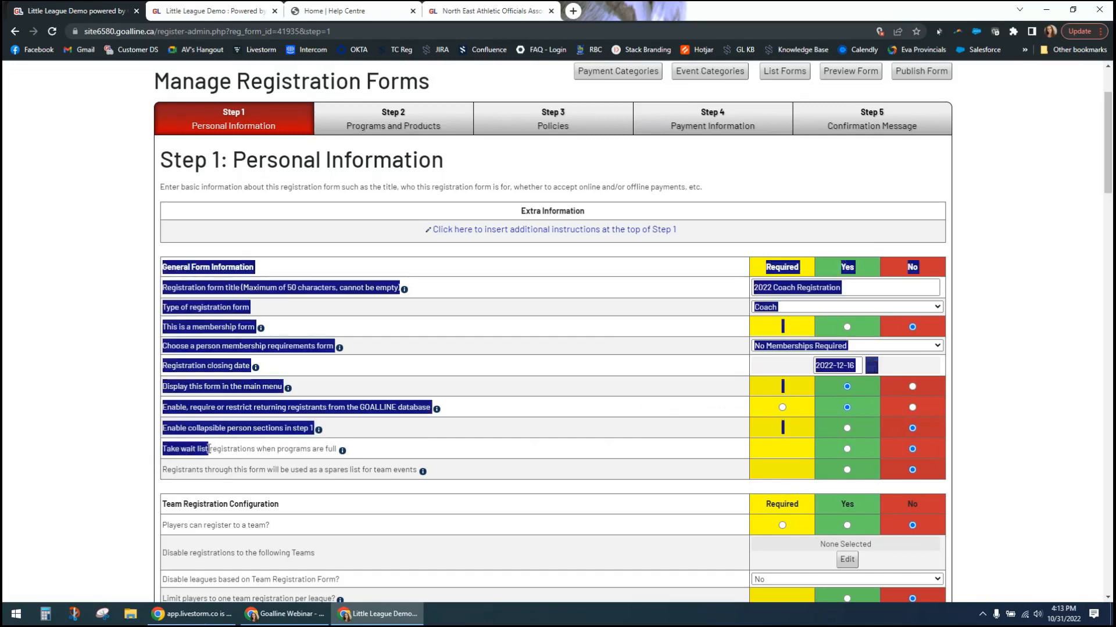
{"action": "left_click", "coordinate": [266, 450]}
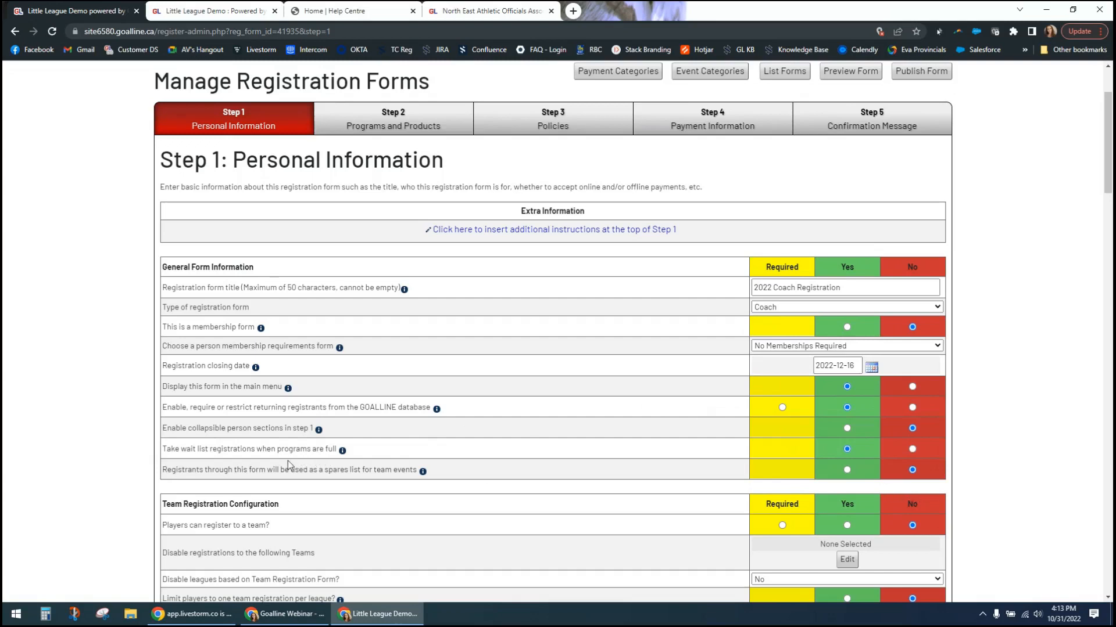
- Review the option for using this form's registrants as a spares list for team events
{"action": "left_click_drag", "start_coordinate": [213, 468], "coordinate": [401, 473]}
{"action": "left_click", "coordinate": [392, 474]}
{"action": "left_click_drag", "start_coordinate": [164, 470], "coordinate": [420, 481]}
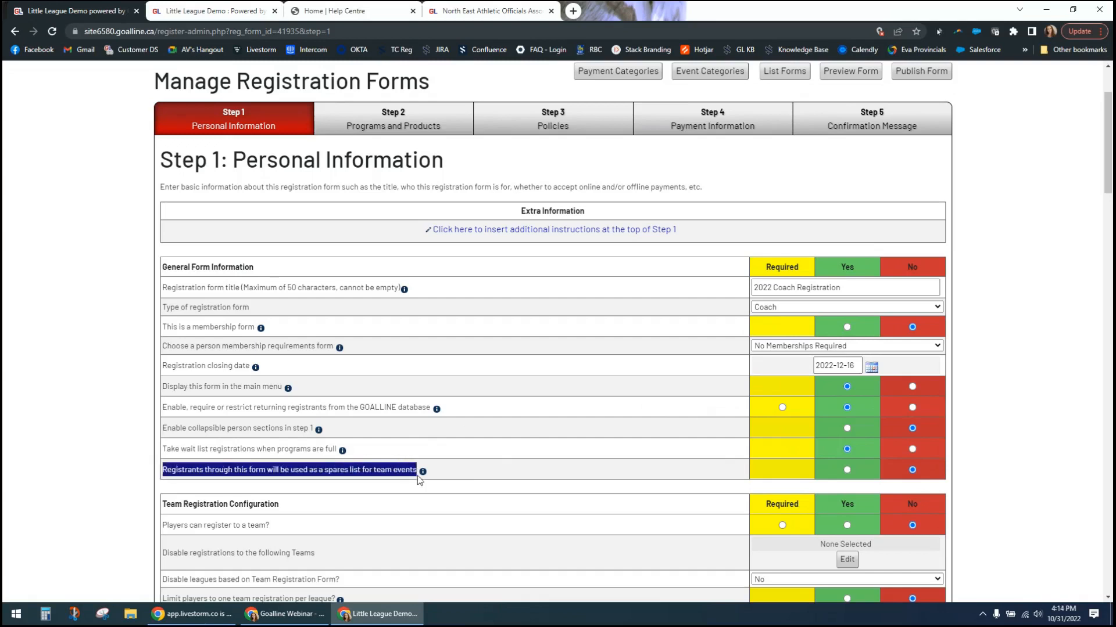
{"action": "left_click", "coordinate": [988, 473]}
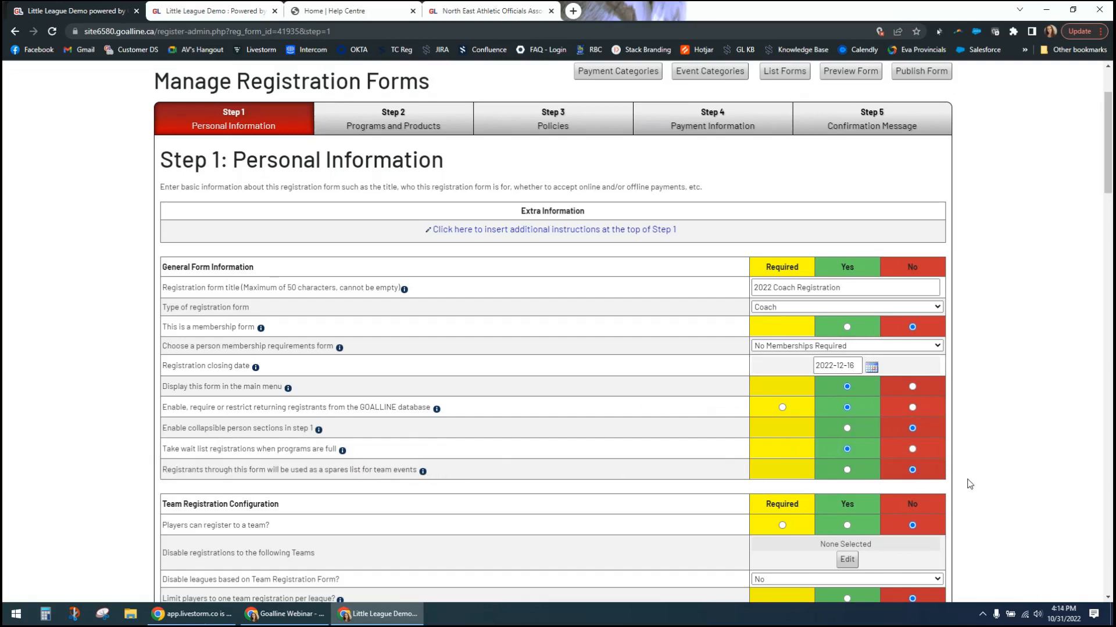
- Try the Yes and Required settings for players registering to a team, and set the option back to No
{"action": "scroll", "coordinate": [969, 484], "scroll_direction": "down", "scroll_amount": 2}
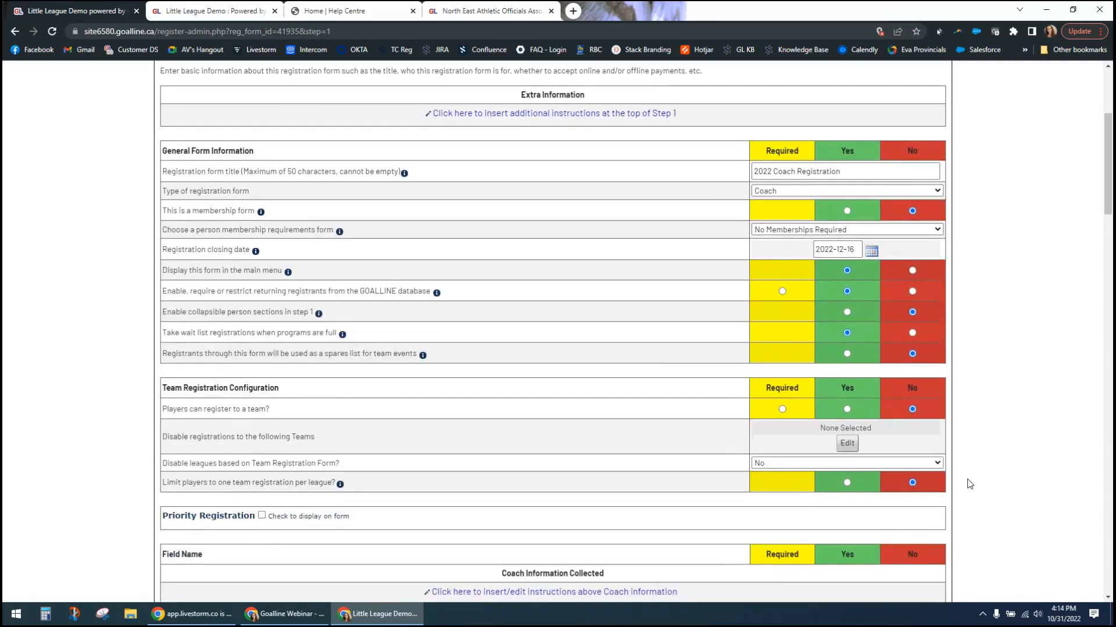
{"action": "scroll", "coordinate": [969, 484], "scroll_direction": "down", "scroll_amount": 1}
{"action": "scroll", "coordinate": [969, 480], "scroll_direction": "down", "scroll_amount": 1}
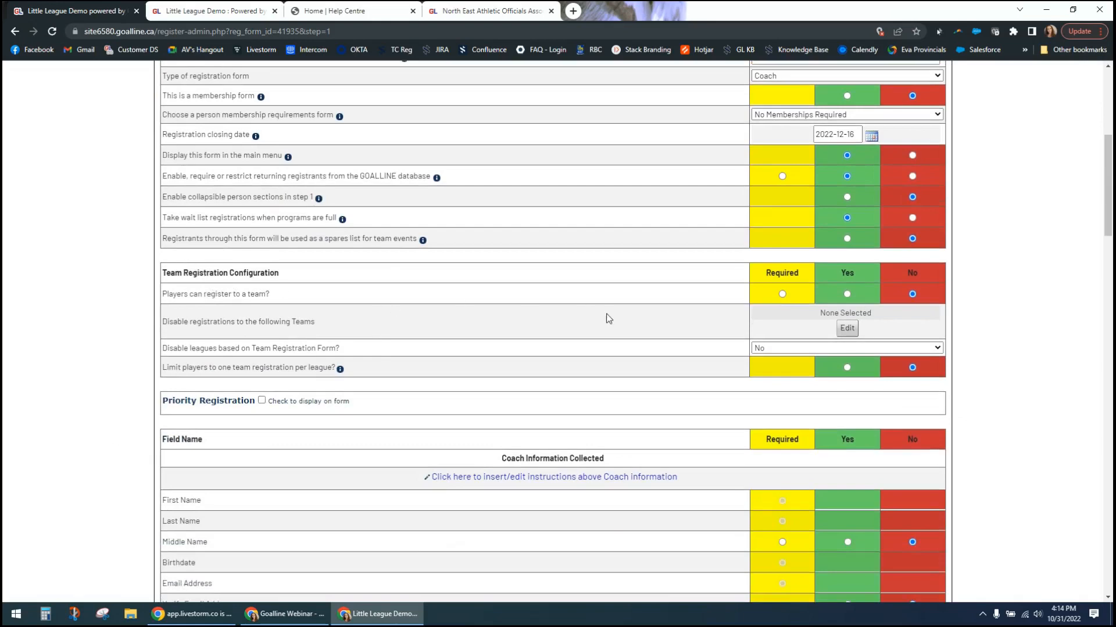
{"action": "left_click", "coordinate": [847, 295]}
{"action": "left_click", "coordinate": [781, 294]}
{"action": "left_click", "coordinate": [912, 295]}
- Turn on Priority Registration for display on the coach form and review its options
{"action": "scroll", "coordinate": [983, 339], "scroll_direction": "down", "scroll_amount": 2}
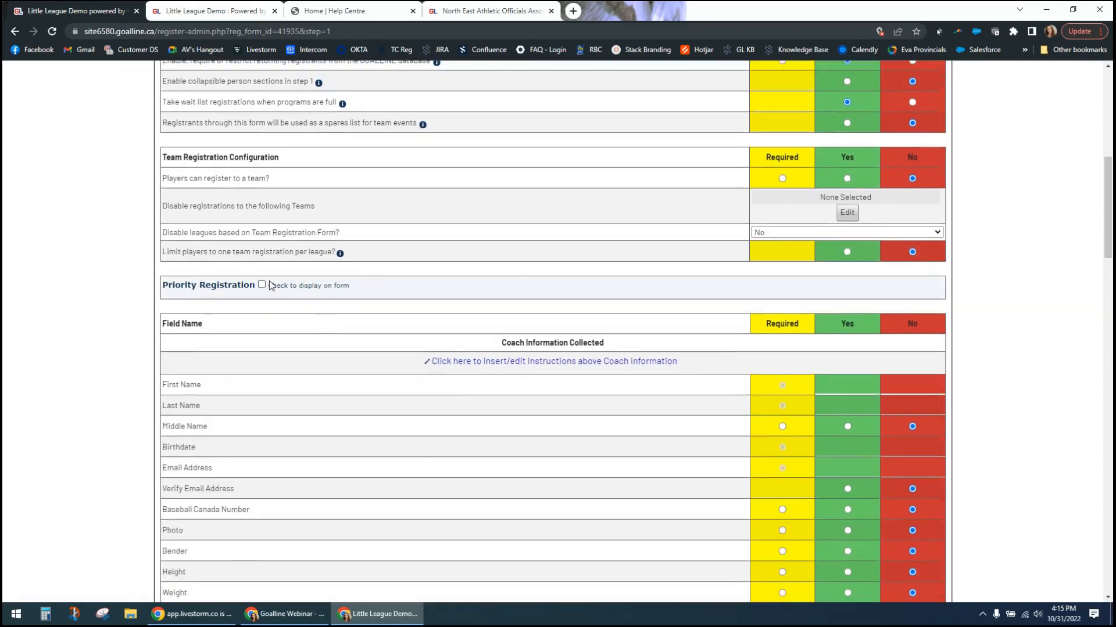
{"action": "left_click", "coordinate": [262, 284]}
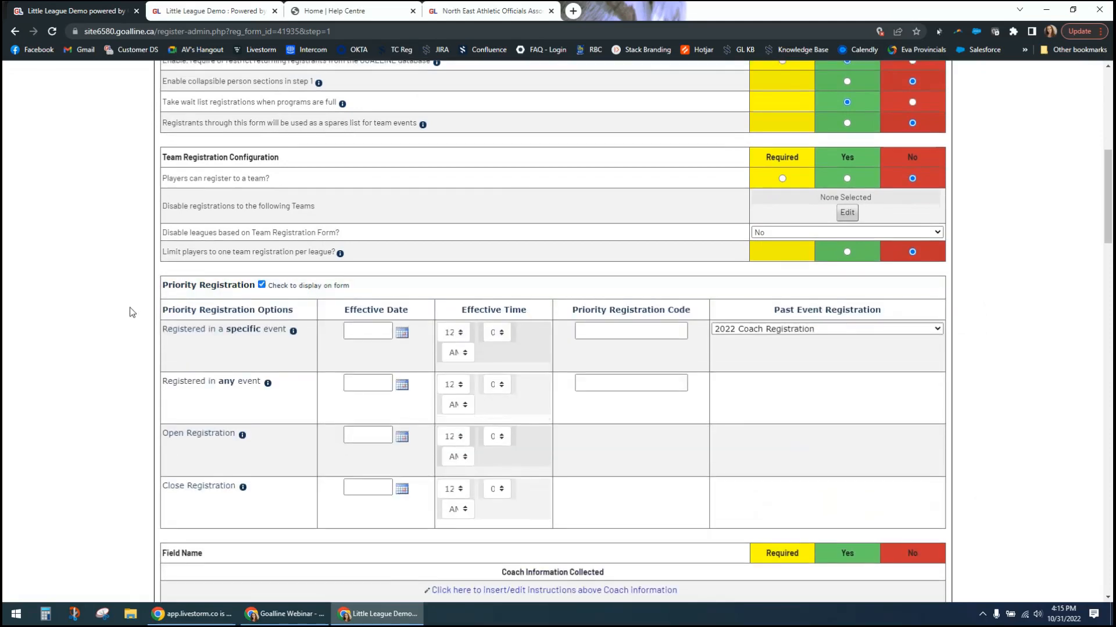
{"action": "scroll", "coordinate": [132, 311], "scroll_direction": "up", "scroll_amount": 1}
{"action": "scroll", "coordinate": [131, 312], "scroll_direction": "down", "scroll_amount": 1}
{"action": "scroll", "coordinate": [131, 312], "scroll_direction": "down", "scroll_amount": 1}
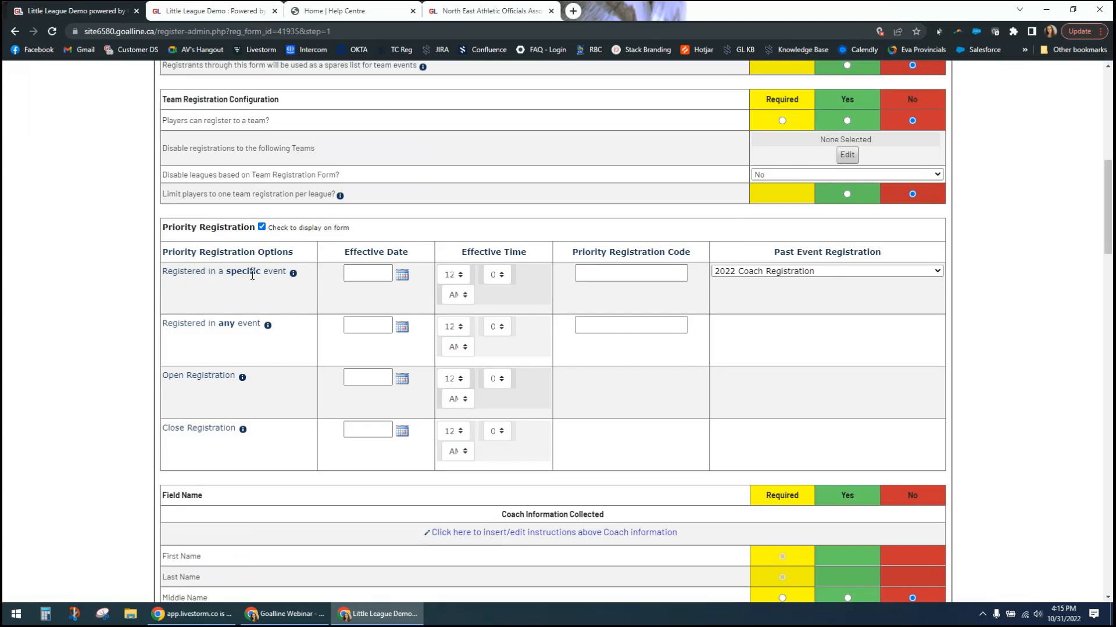
- Examine the past event choices and the priority registration code field for people registered in a specific event
{"action": "left_click", "coordinate": [937, 272]}
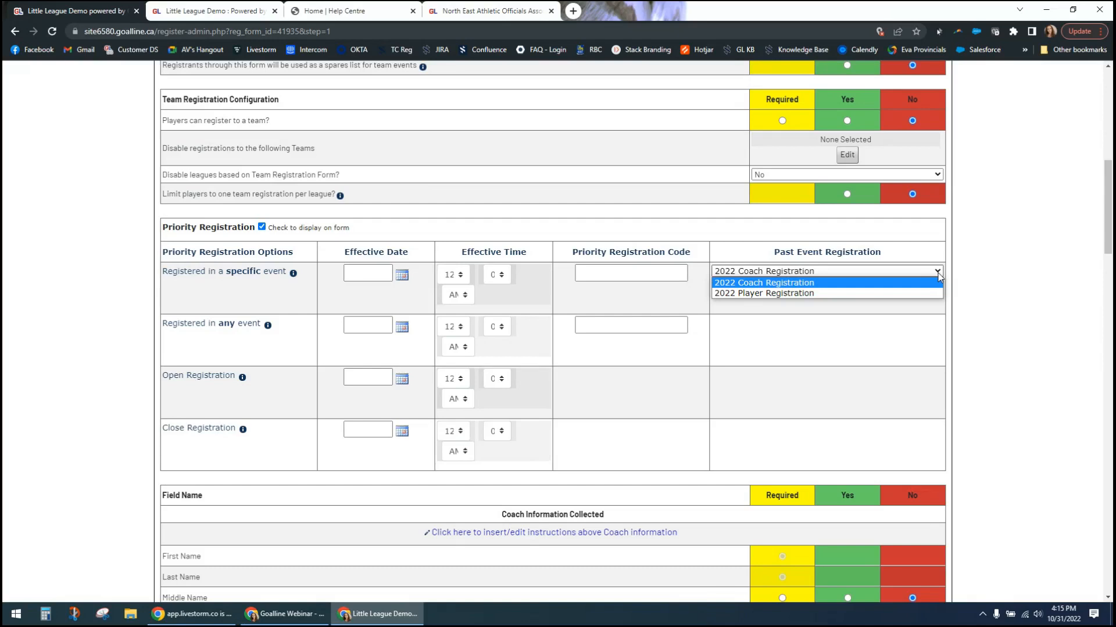
{"action": "left_click", "coordinate": [939, 275]}
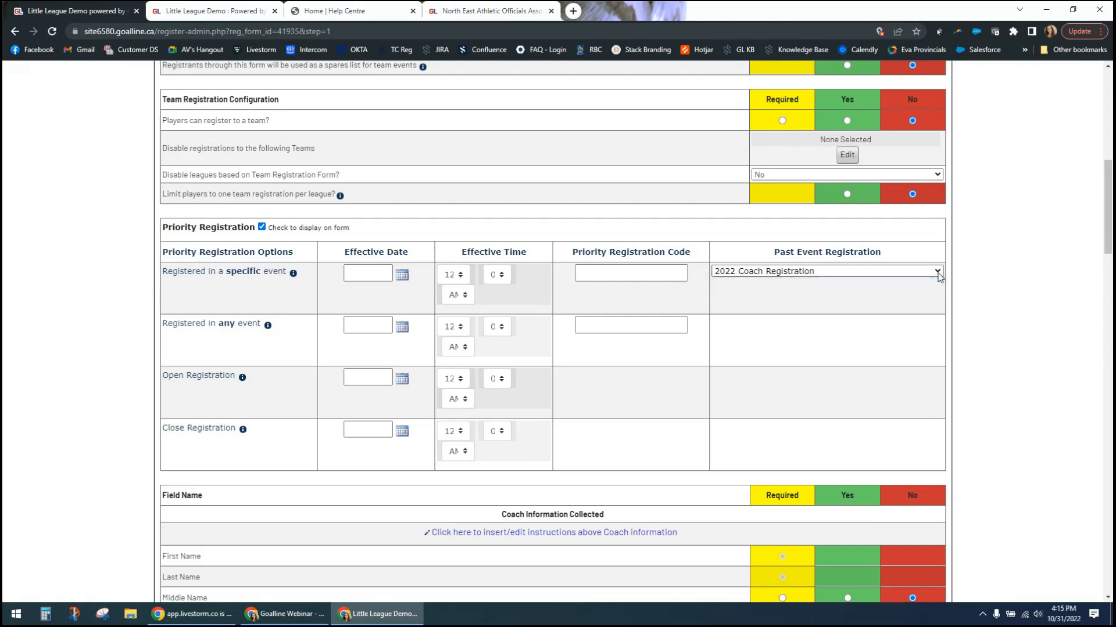
{"action": "left_click", "coordinate": [635, 271]}
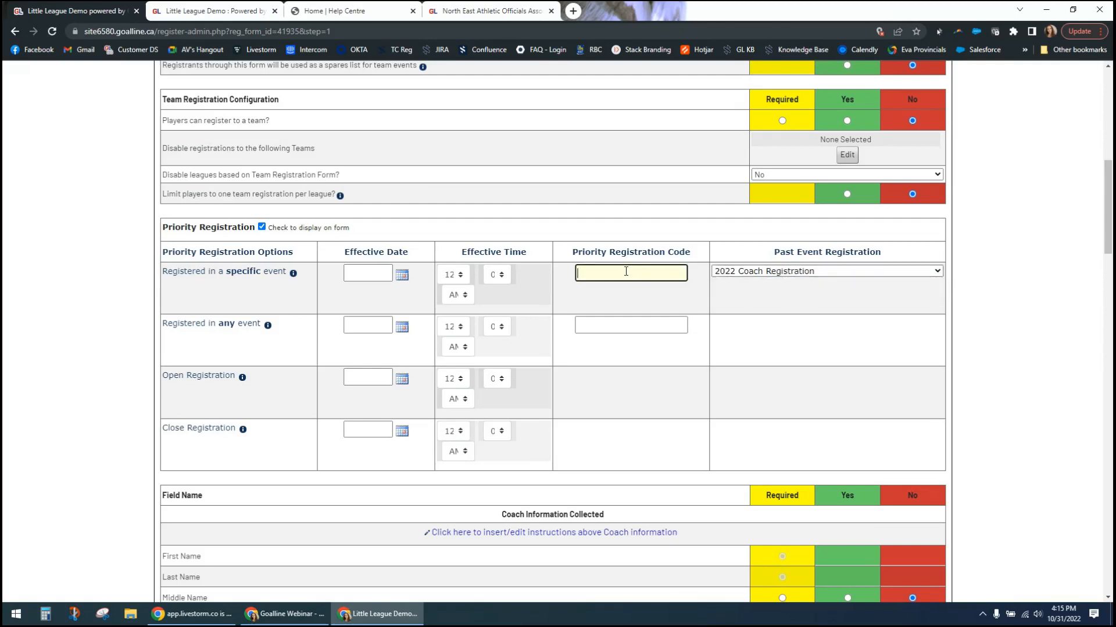
- Set the specific-event priority registration code to code2022 and its effective date to 2022-11-01
{"action": "type", "text": "code2022"}
{"action": "left_click", "coordinate": [387, 274]}
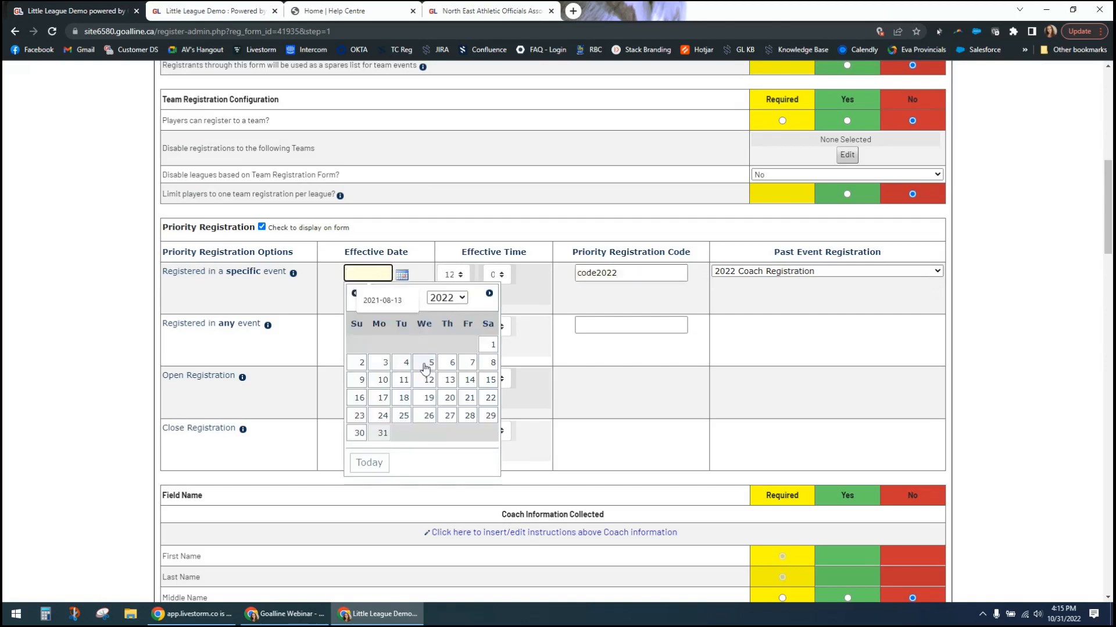
{"action": "left_click", "coordinate": [491, 297]}
{"action": "left_click", "coordinate": [407, 347]}
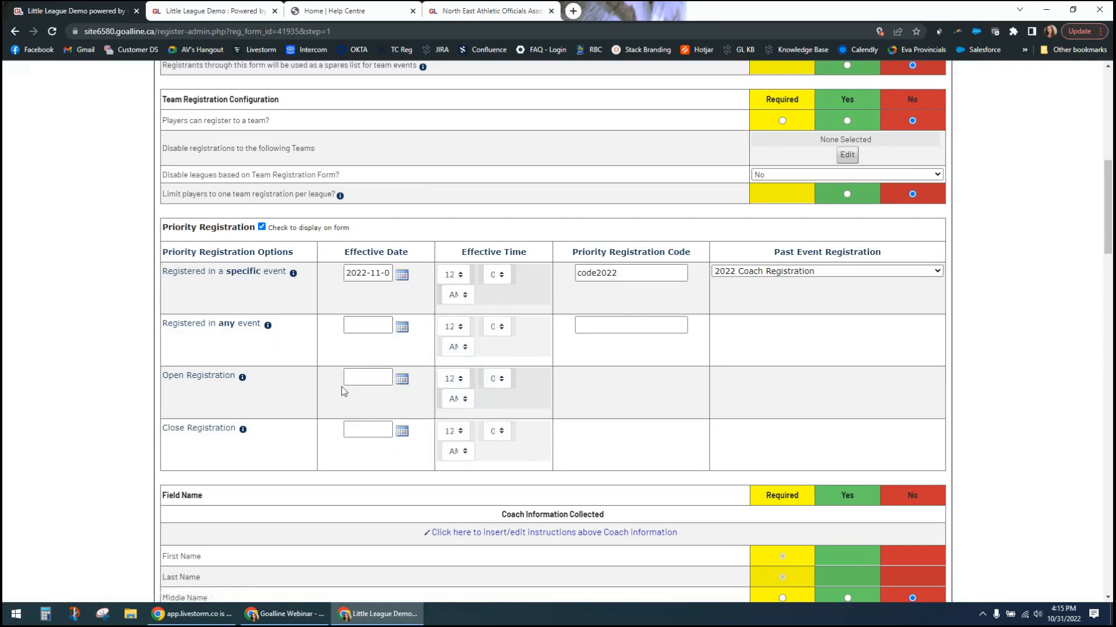
- Try 2022-11-07 as the Open Registration effective date, and clear the date again
{"action": "left_click", "coordinate": [400, 380]}
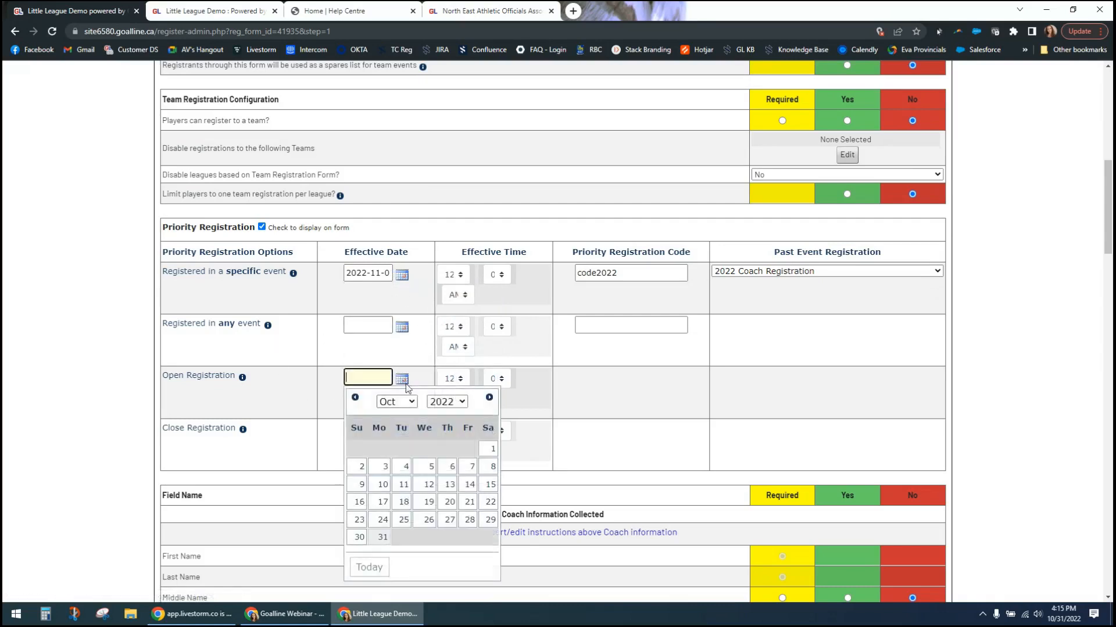
{"action": "left_click", "coordinate": [489, 398]}
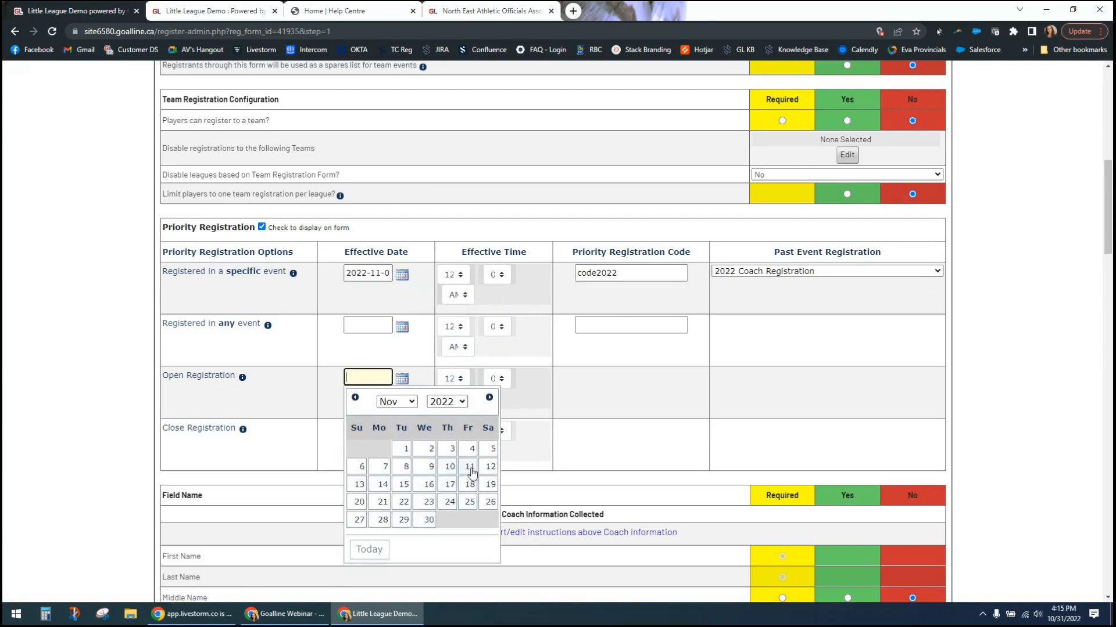
{"action": "left_click", "coordinate": [384, 467]}
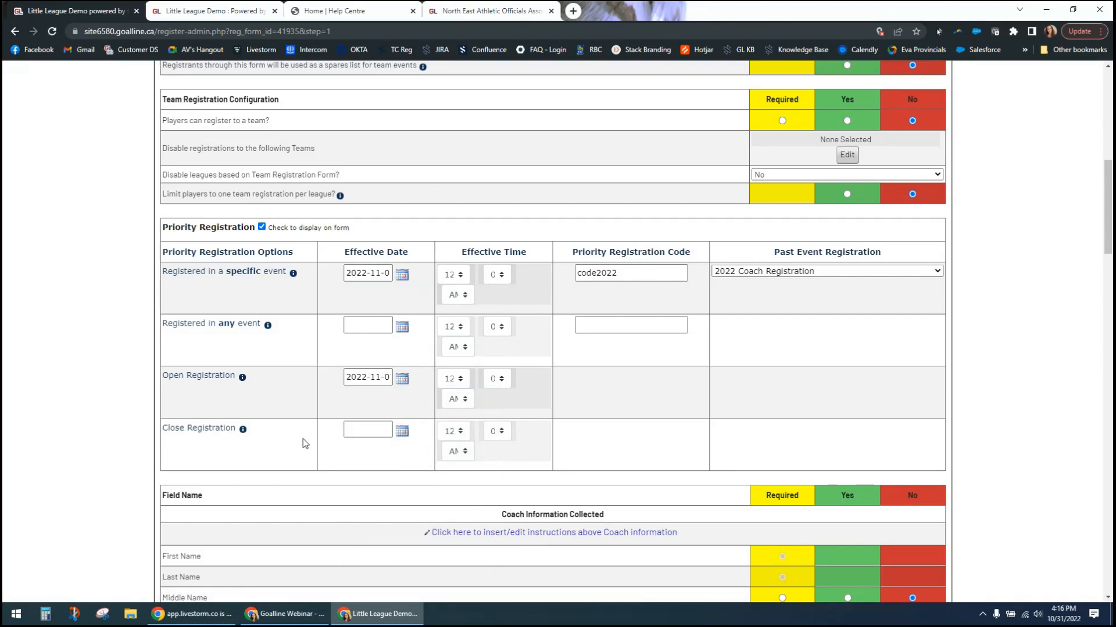
{"action": "left_click", "coordinate": [368, 378]}
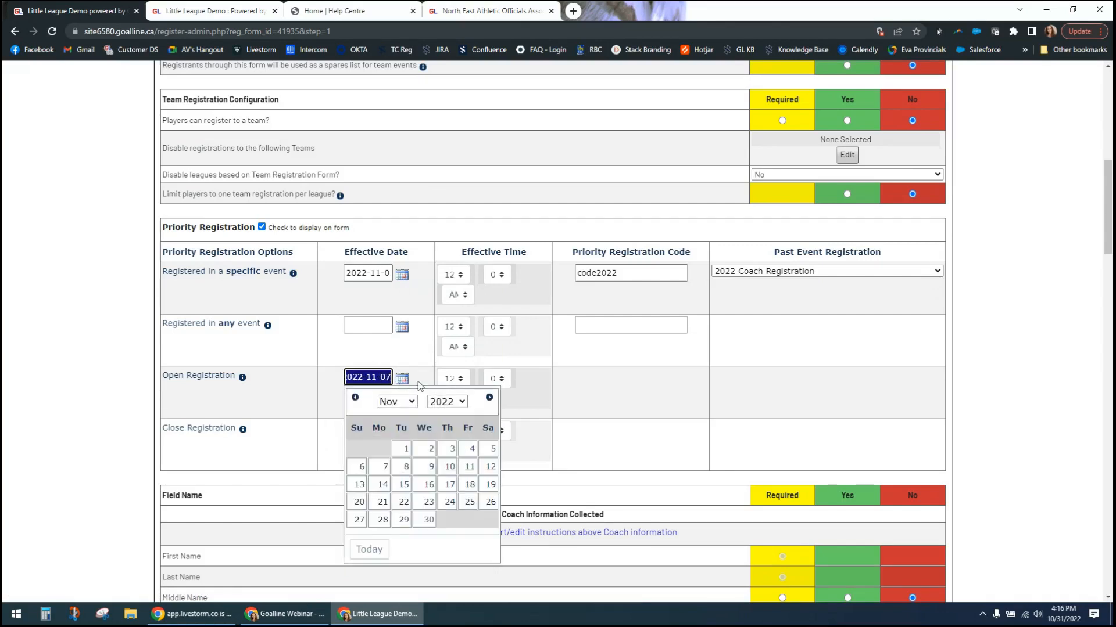
{"action": "key", "text": "BackSpace"}
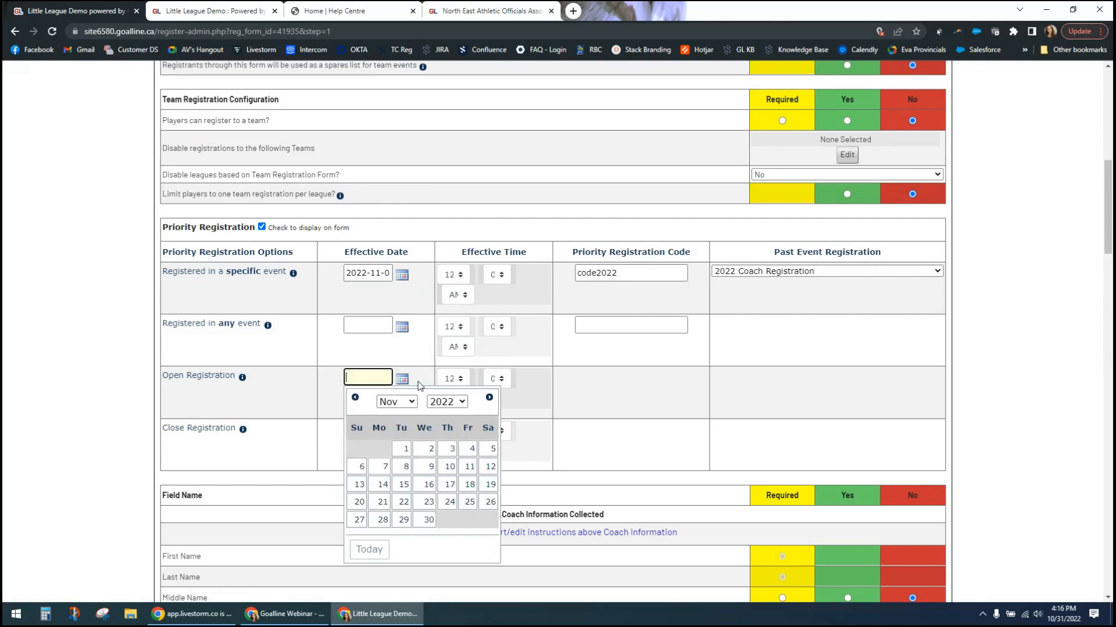
{"action": "left_click", "coordinate": [134, 333]}
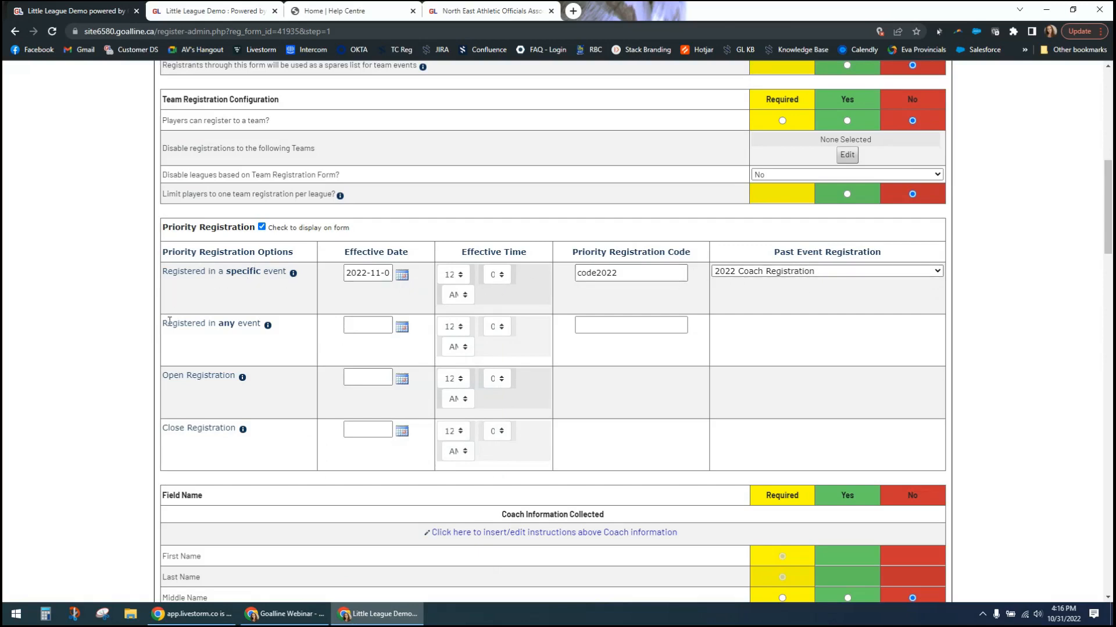
- Set the priority registration code for people registered in any event to Code2-2022, effective 2022-11-04
{"action": "left_click_drag", "start_coordinate": [168, 323], "coordinate": [650, 328]}
{"action": "left_click", "coordinate": [657, 329]}
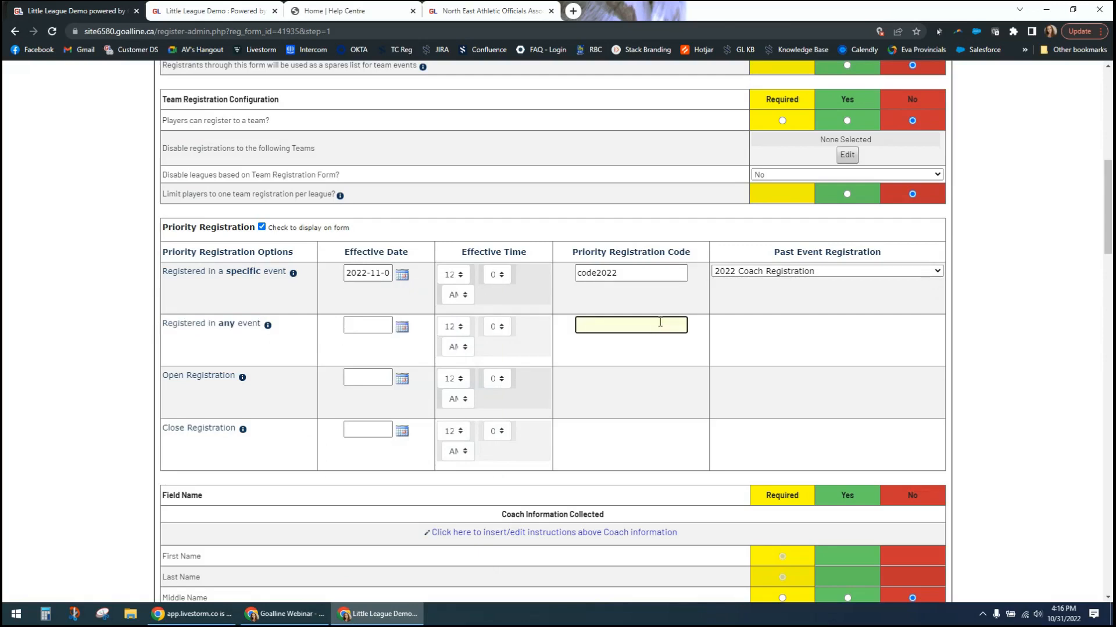
{"action": "type", "text": "Code2-2022"}
{"action": "left_click", "coordinate": [695, 331]}
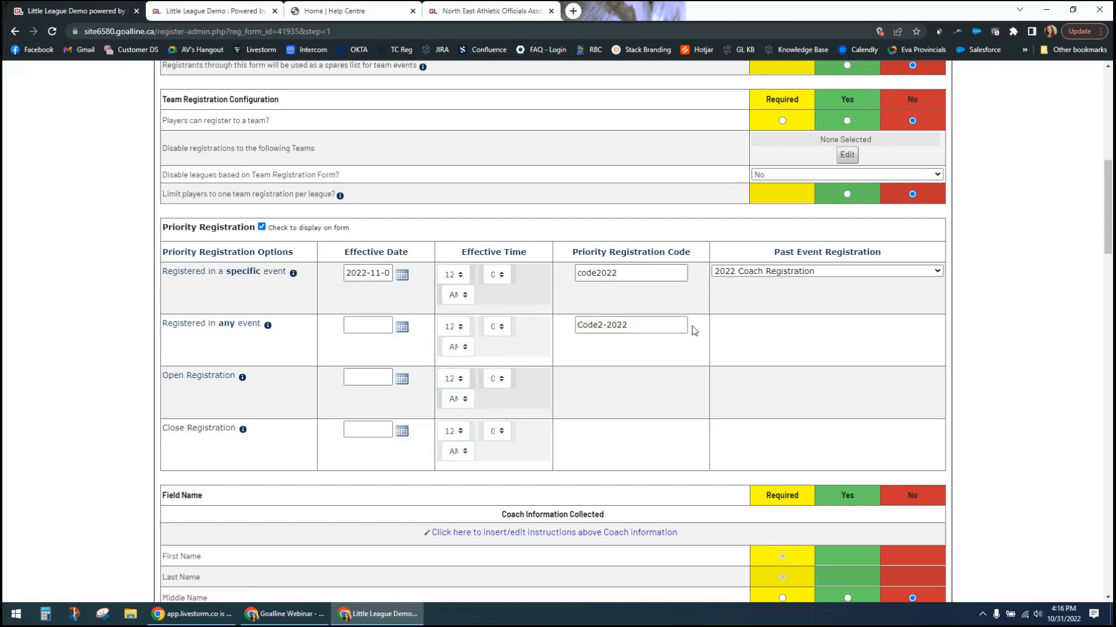
{"action": "left_click", "coordinate": [381, 325]}
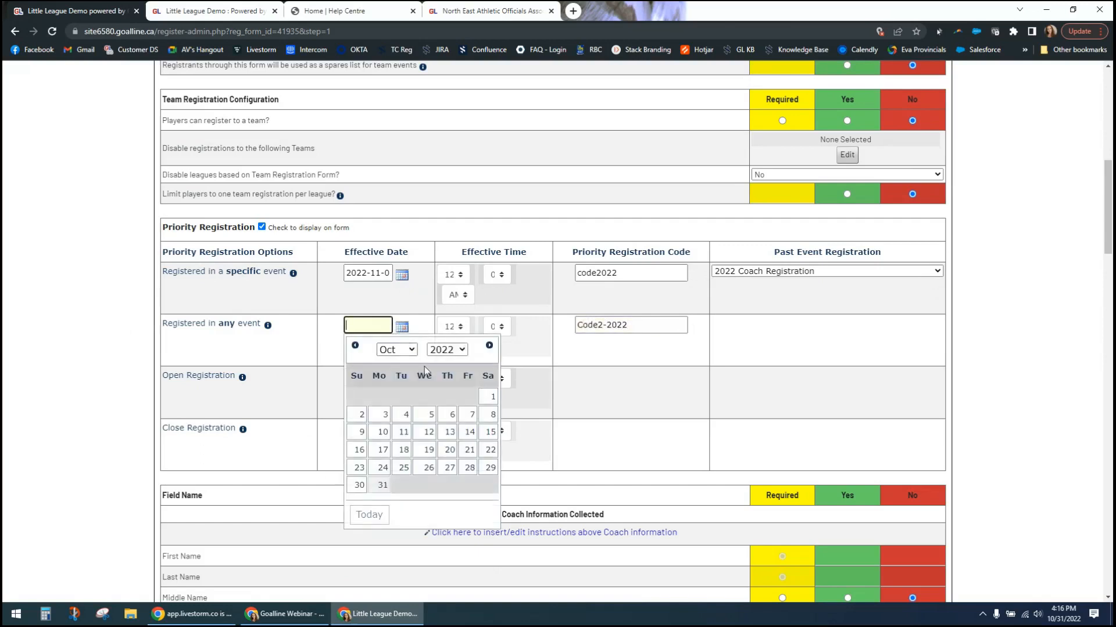
{"action": "left_click", "coordinate": [489, 346]}
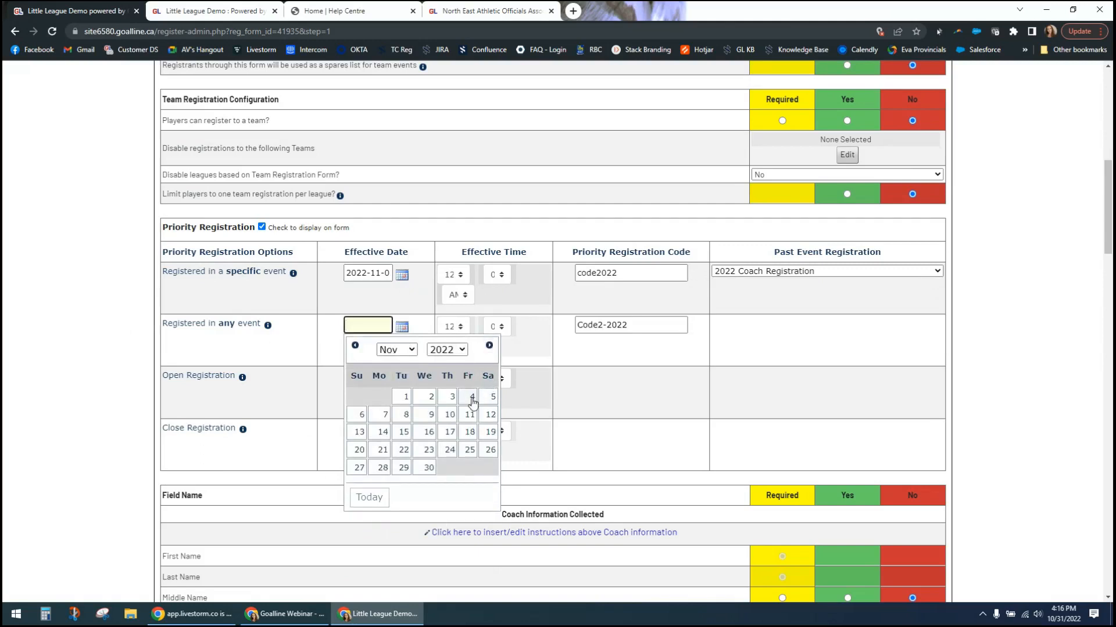
{"action": "left_click", "coordinate": [471, 397]}
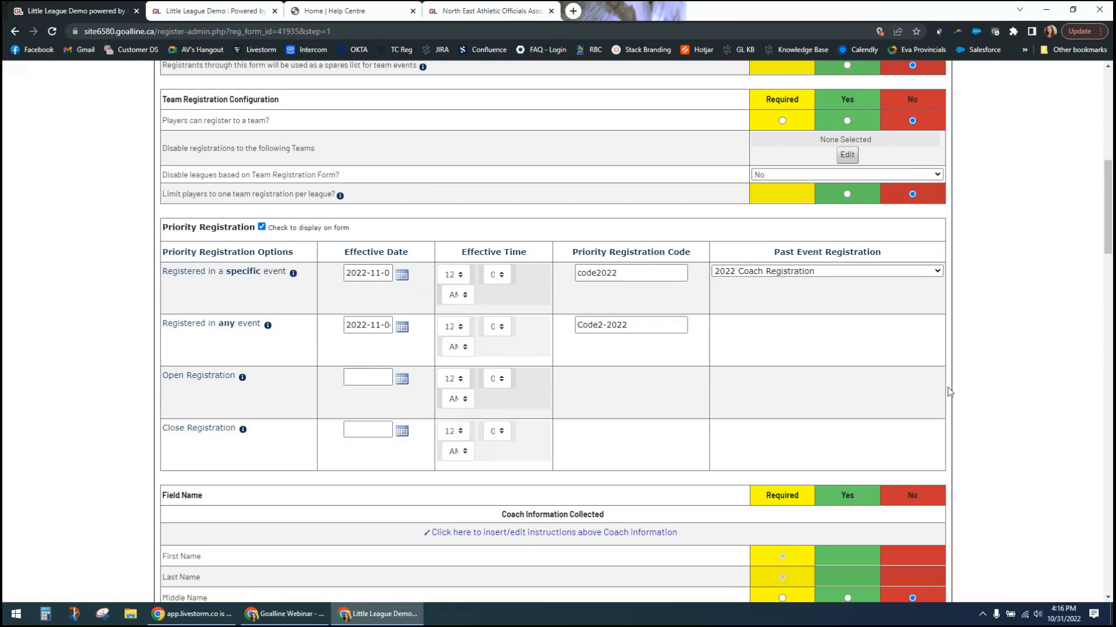
- Review the Close Registration date option alongside the registration closing date in the general form information
{"action": "left_click", "coordinate": [364, 429]}
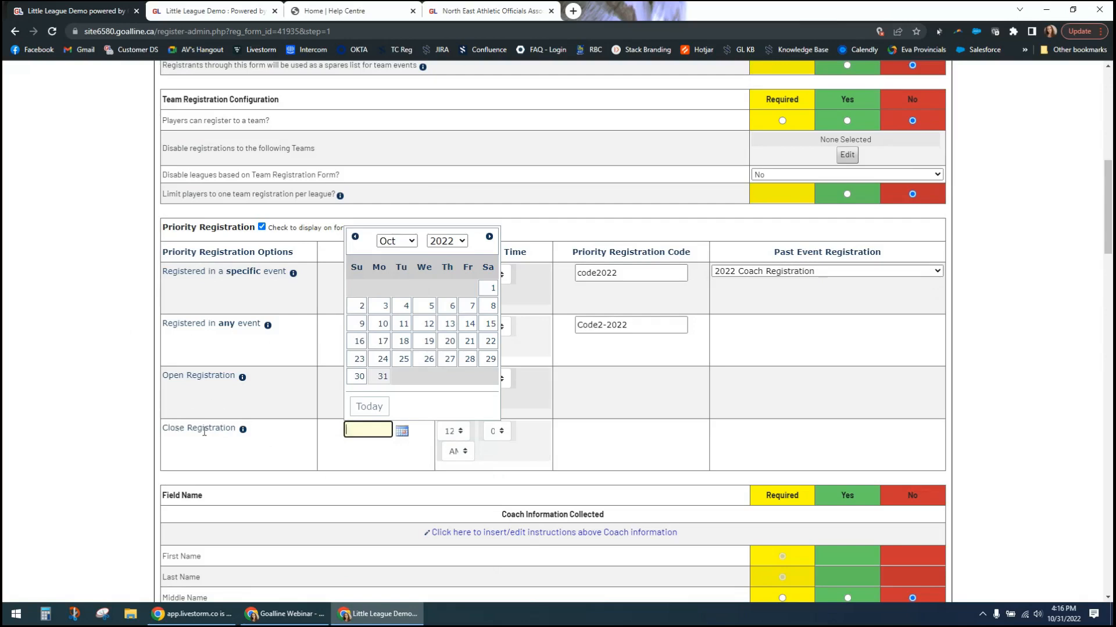
{"action": "left_click_drag", "start_coordinate": [171, 431], "coordinate": [224, 431]}
{"action": "left_click", "coordinate": [970, 446]}
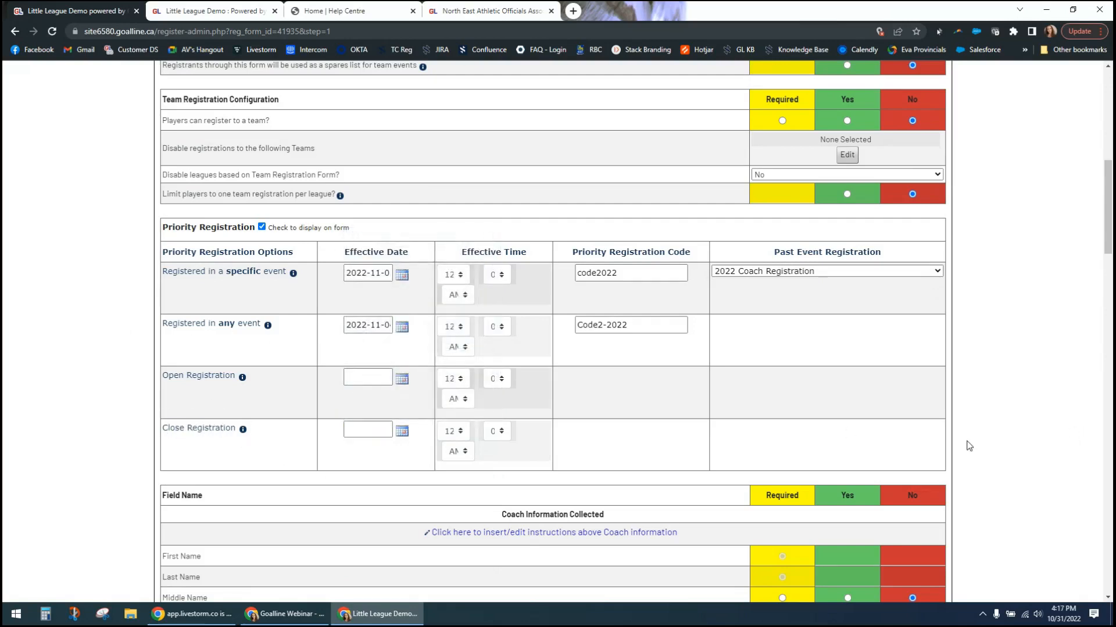
{"action": "scroll", "coordinate": [964, 224], "scroll_direction": "up", "scroll_amount": 1}
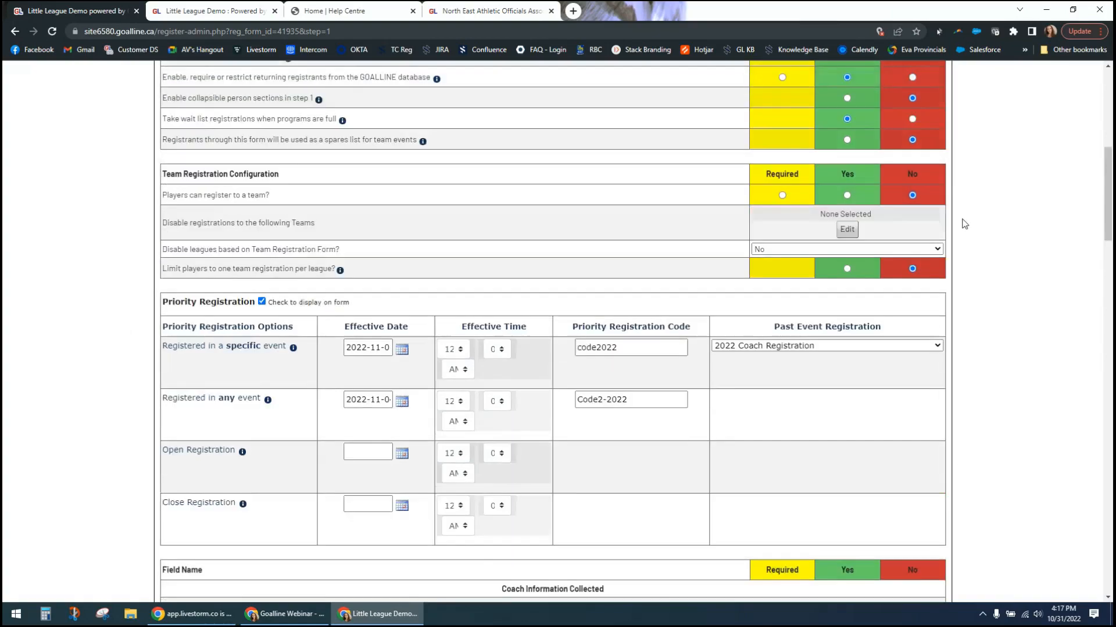
{"action": "scroll", "coordinate": [964, 225], "scroll_direction": "up", "scroll_amount": 6}
{"action": "scroll", "coordinate": [867, 331], "scroll_direction": "down", "scroll_amount": 2}
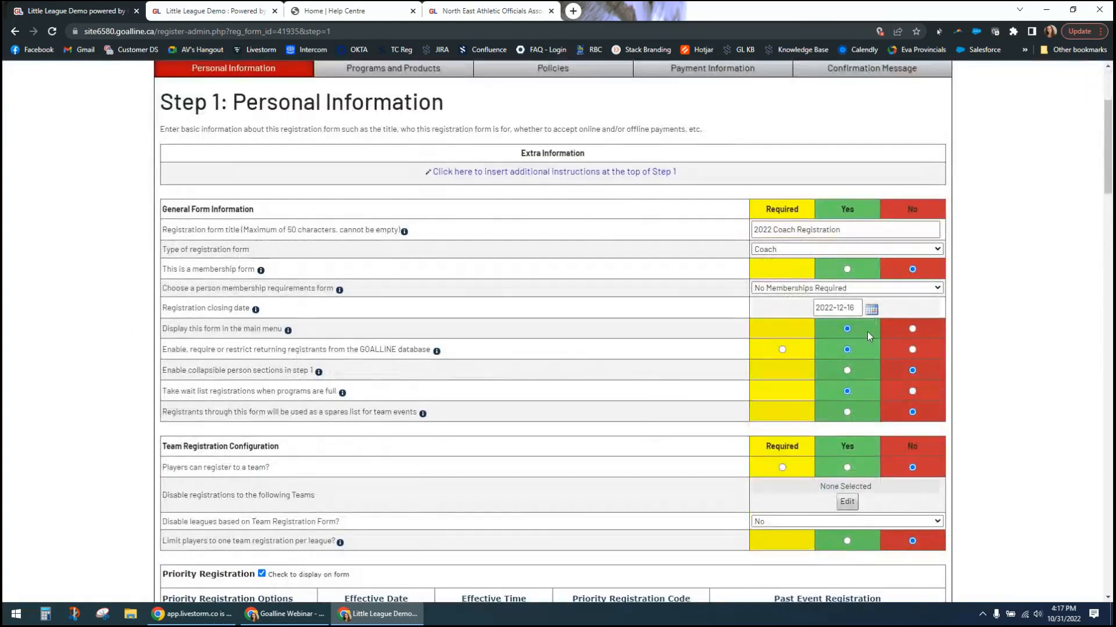
{"action": "scroll", "coordinate": [867, 331], "scroll_direction": "down", "scroll_amount": 5}
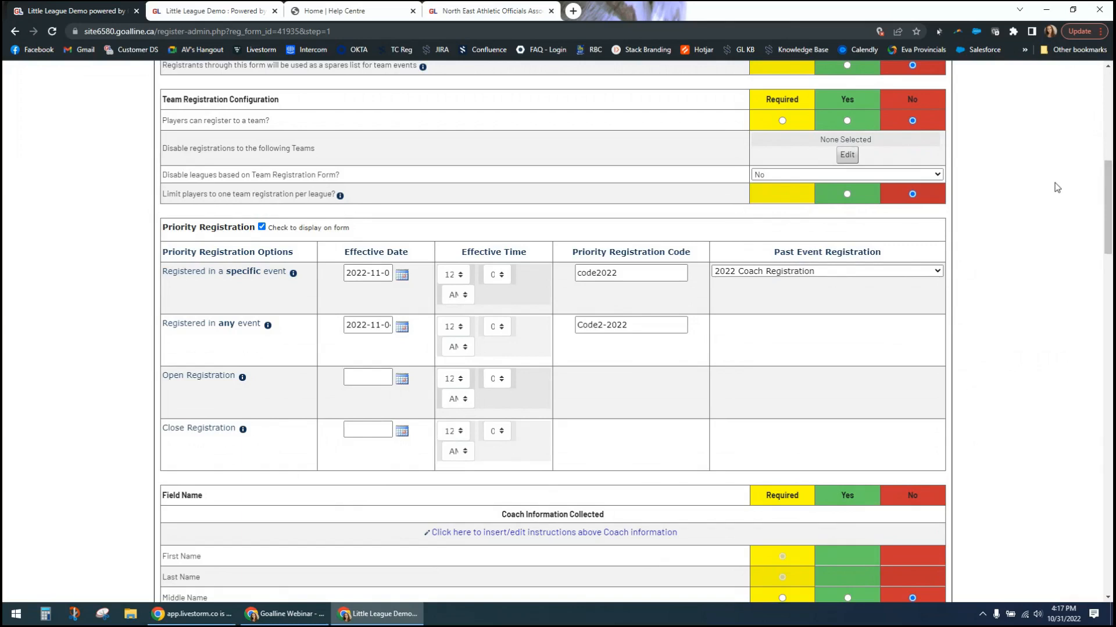
- Clear the priority registration codes for both the any-event and specific-event options
{"action": "scroll", "coordinate": [1056, 187], "scroll_direction": "down", "scroll_amount": 1}
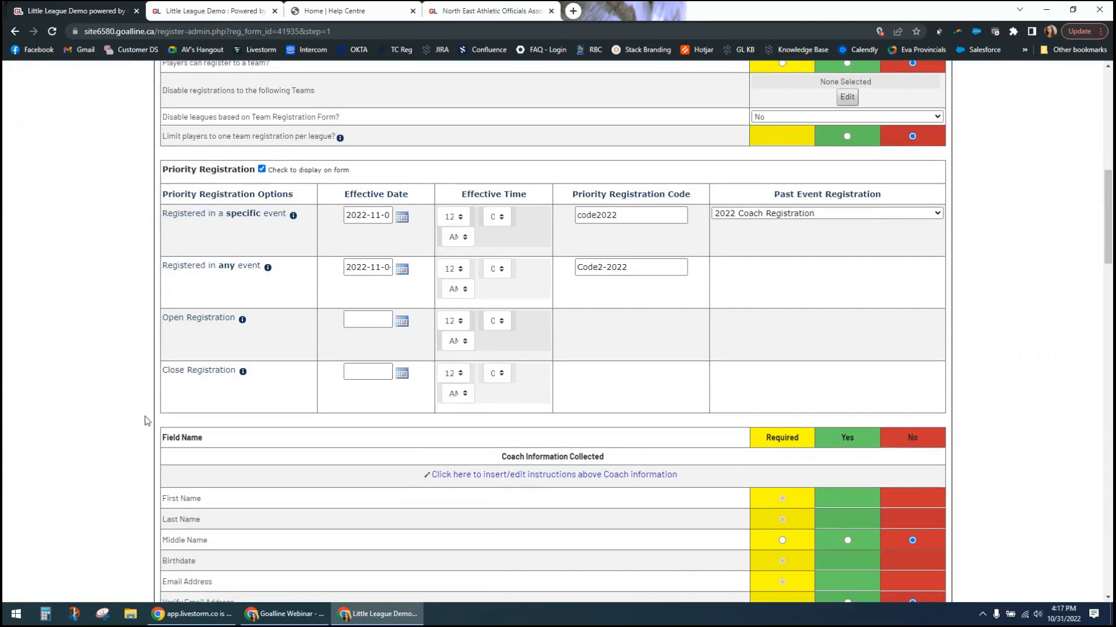
{"action": "scroll", "coordinate": [145, 419], "scroll_direction": "down", "scroll_amount": 1}
{"action": "scroll", "coordinate": [145, 416], "scroll_direction": "down", "scroll_amount": 3}
{"action": "scroll", "coordinate": [145, 403], "scroll_direction": "up", "scroll_amount": 3}
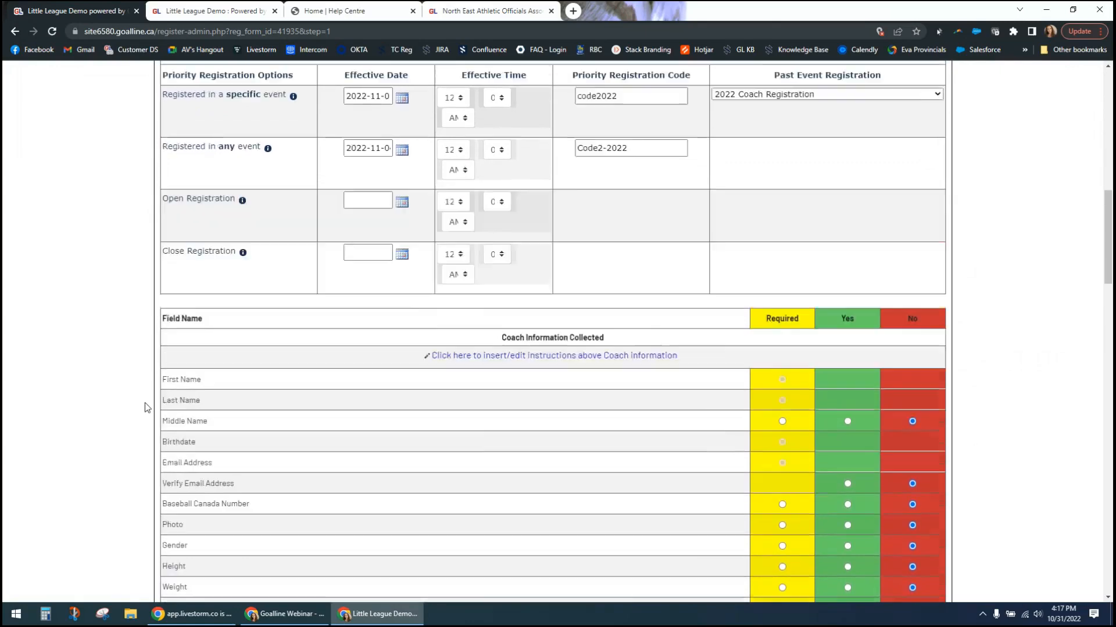
{"action": "left_click_drag", "start_coordinate": [626, 209], "coordinate": [515, 210]}
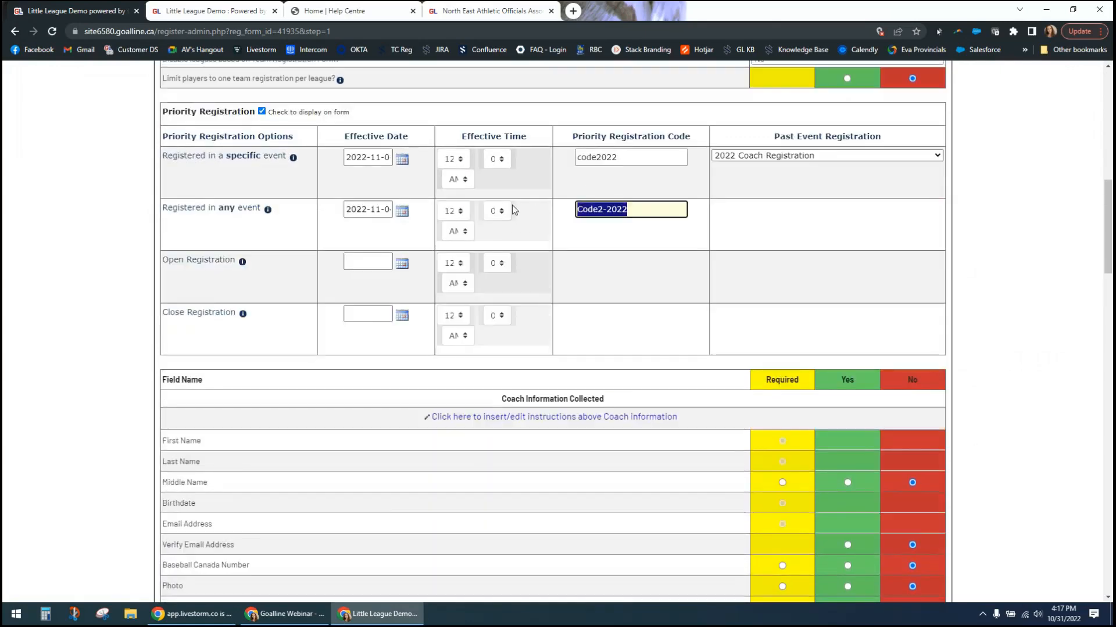
{"action": "key", "text": "BackSpace"}
{"action": "left_click_drag", "start_coordinate": [627, 157], "coordinate": [518, 159]}
{"action": "key", "text": "BackSpace"}
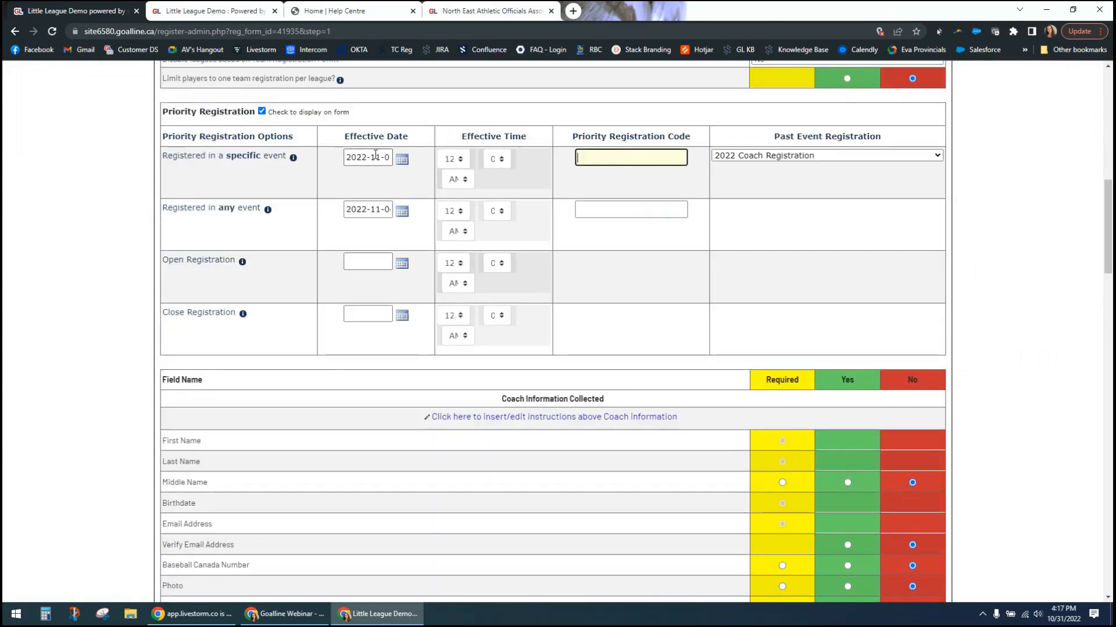
- Clear the effective dates of the specific-event and any-event priority registration options
{"action": "left_click_drag", "start_coordinate": [351, 157], "coordinate": [390, 158]}
{"action": "key", "text": "BackSpace"}
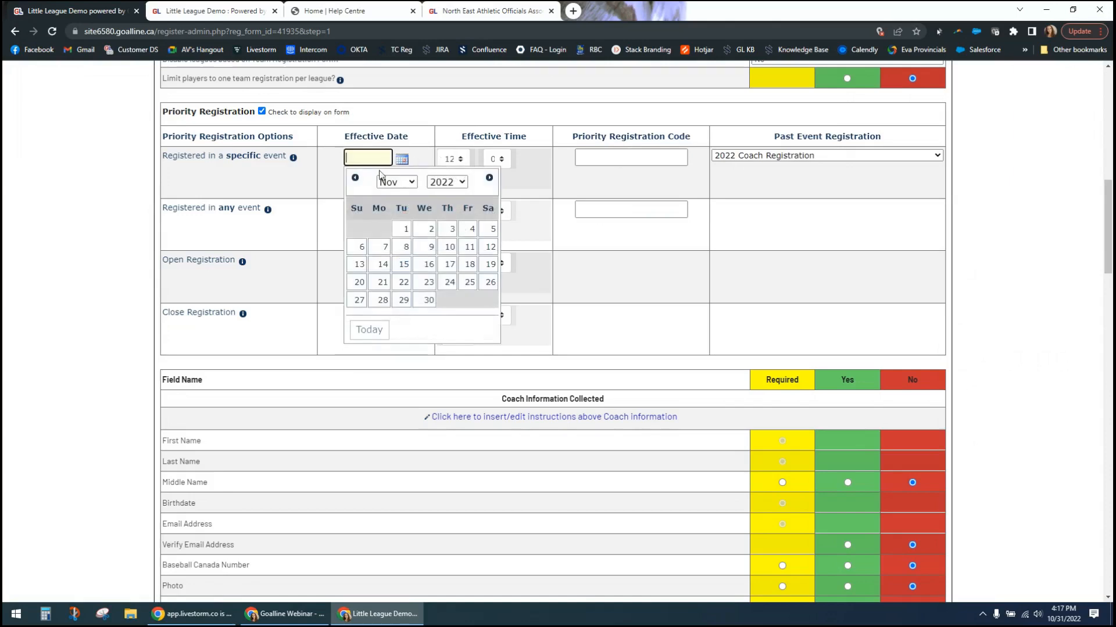
{"action": "left_click", "coordinate": [343, 207]}
{"action": "left_click_drag", "start_coordinate": [347, 209], "coordinate": [439, 214]}
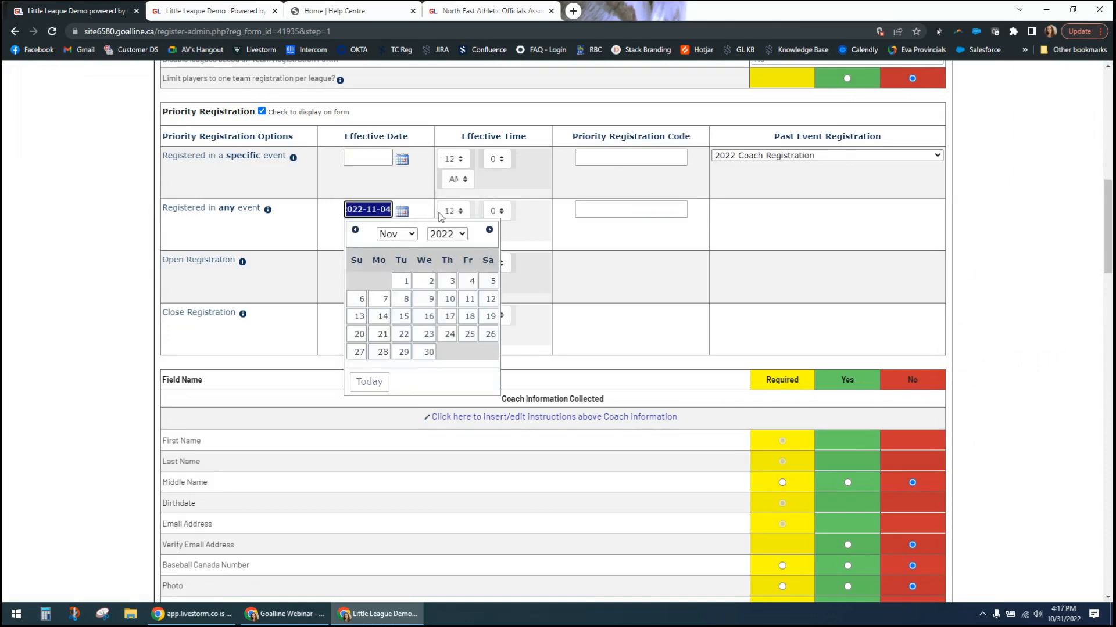
{"action": "key", "text": "BackSpace"}
{"action": "left_click", "coordinate": [103, 282]}
- Make Gender a required field in the coach information collected
{"action": "scroll", "coordinate": [102, 292], "scroll_direction": "down", "scroll_amount": 4}
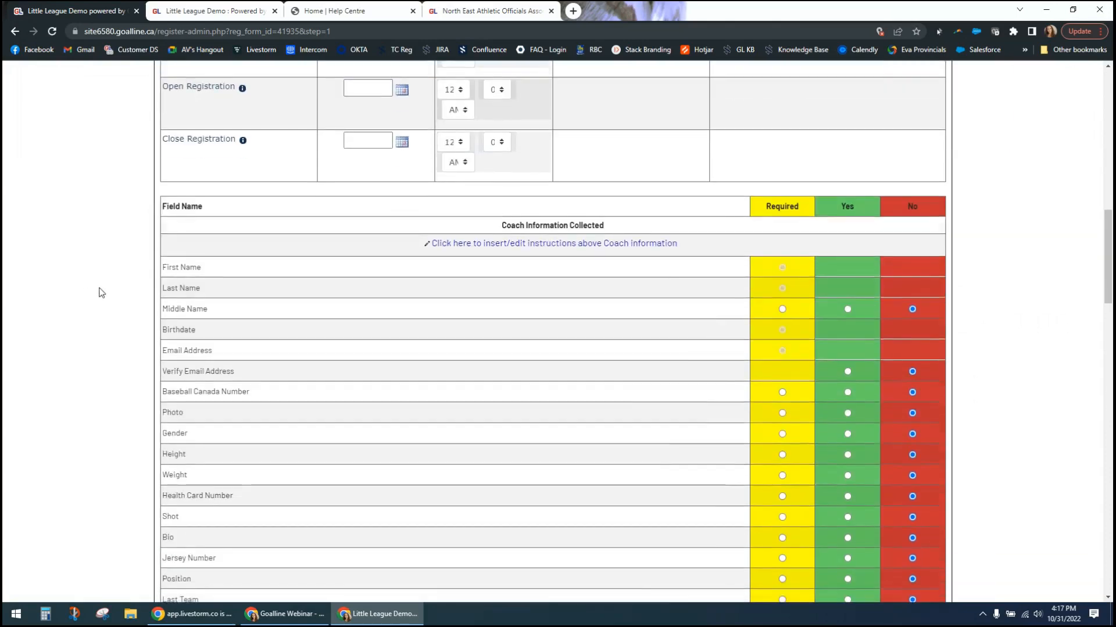
{"action": "scroll", "coordinate": [101, 293], "scroll_direction": "down", "scroll_amount": 1}
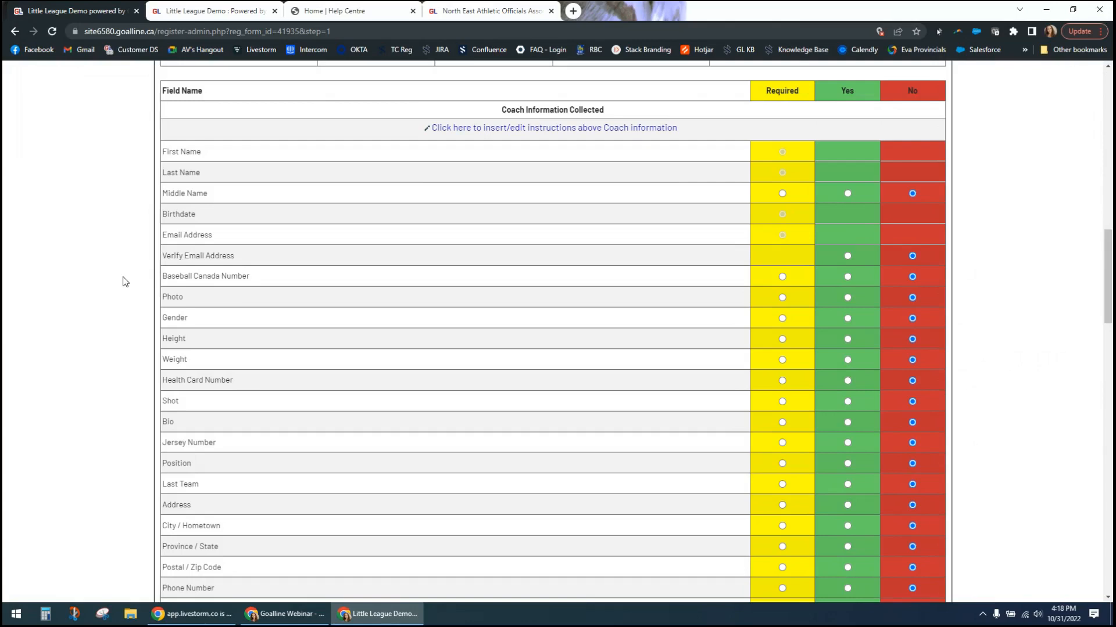
{"action": "scroll", "coordinate": [124, 321], "scroll_direction": "down", "scroll_amount": 2}
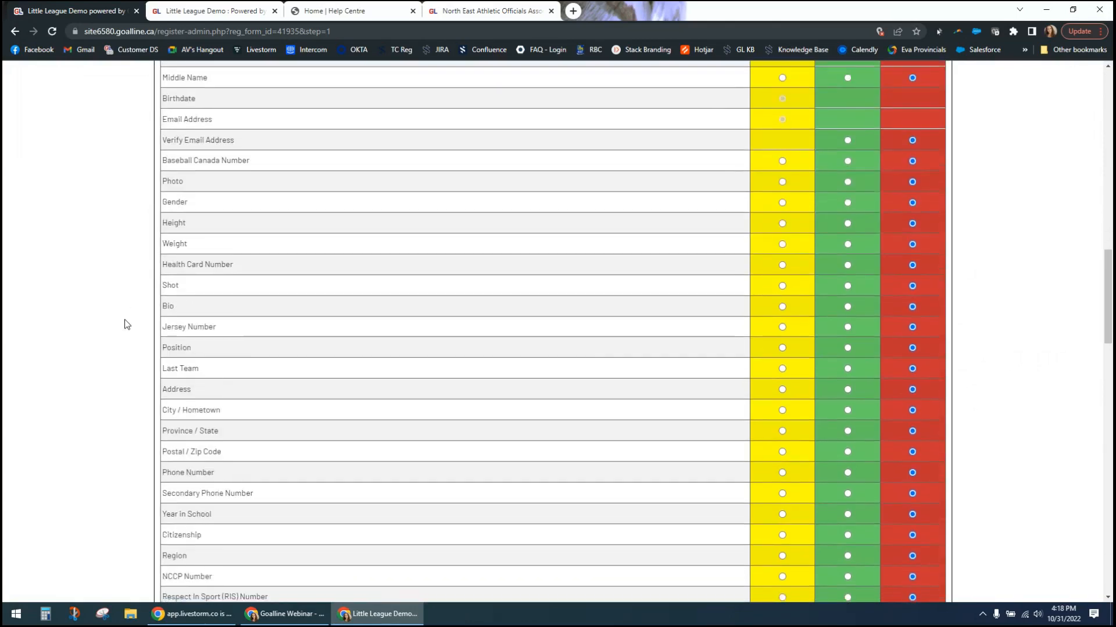
{"action": "scroll", "coordinate": [128, 324], "scroll_direction": "up", "scroll_amount": 2}
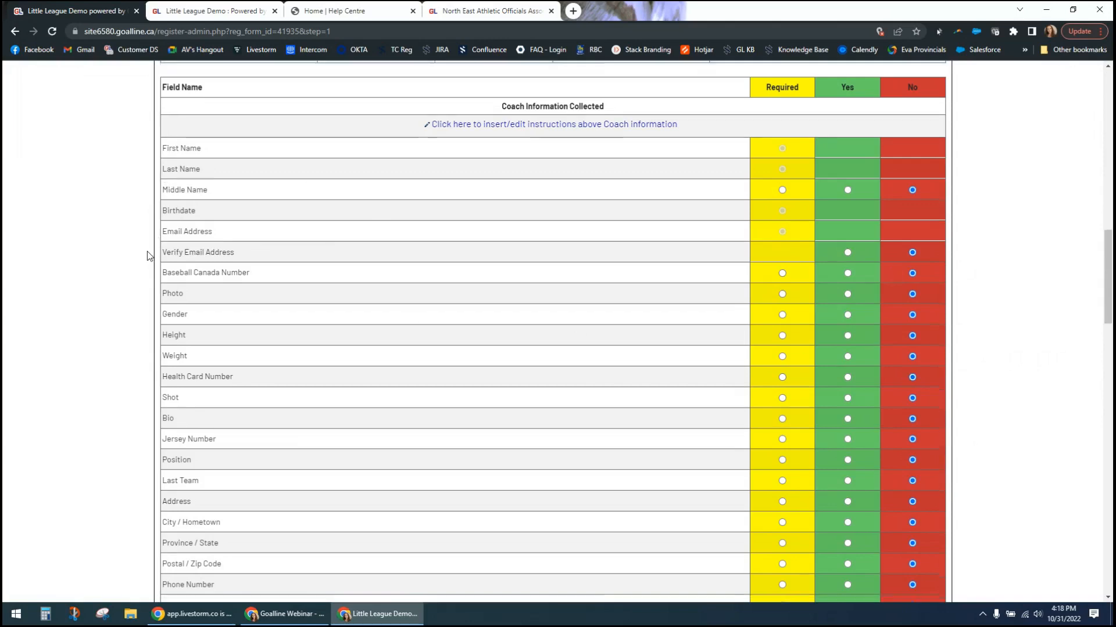
{"action": "scroll", "coordinate": [150, 256], "scroll_direction": "down", "scroll_amount": 1}
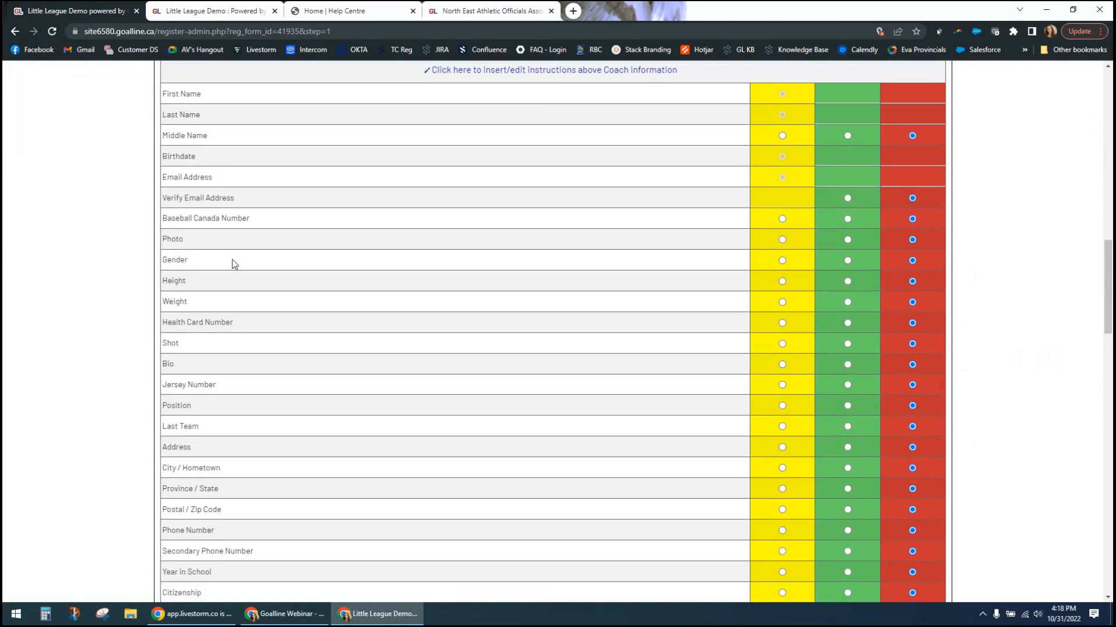
{"action": "left_click", "coordinate": [783, 261]}
- Enter a new extra coach question titled "Allergies?" and set its question style to Radio Buttons
{"action": "scroll", "coordinate": [299, 347], "scroll_direction": "down", "scroll_amount": 2}
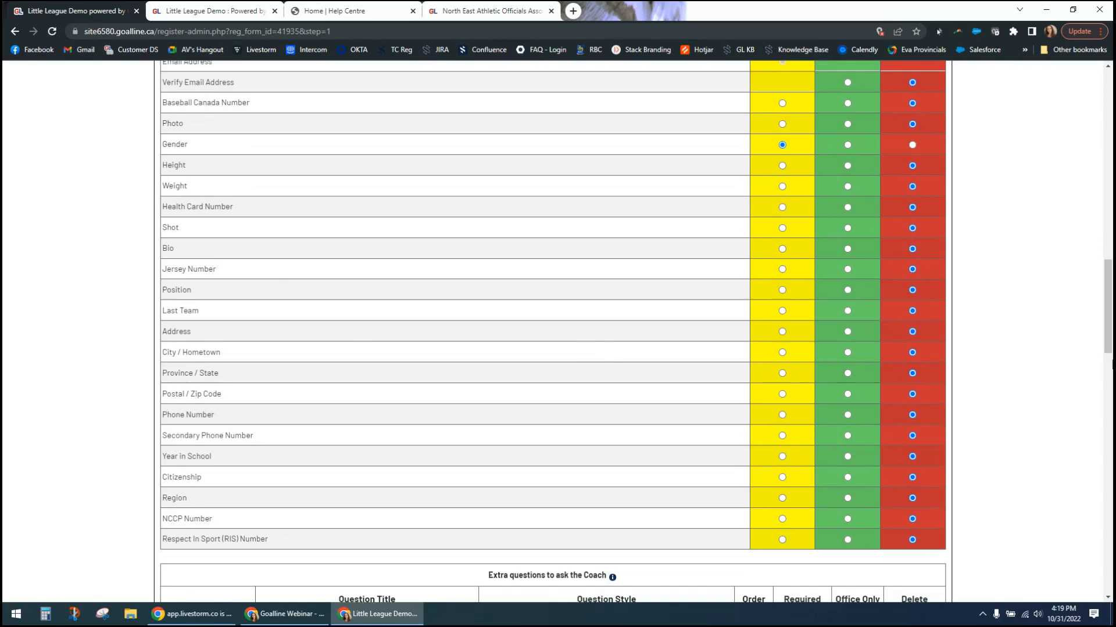
{"action": "scroll", "coordinate": [1014, 357], "scroll_direction": "down", "scroll_amount": 1}
{"action": "scroll", "coordinate": [1014, 356], "scroll_direction": "down", "scroll_amount": 3}
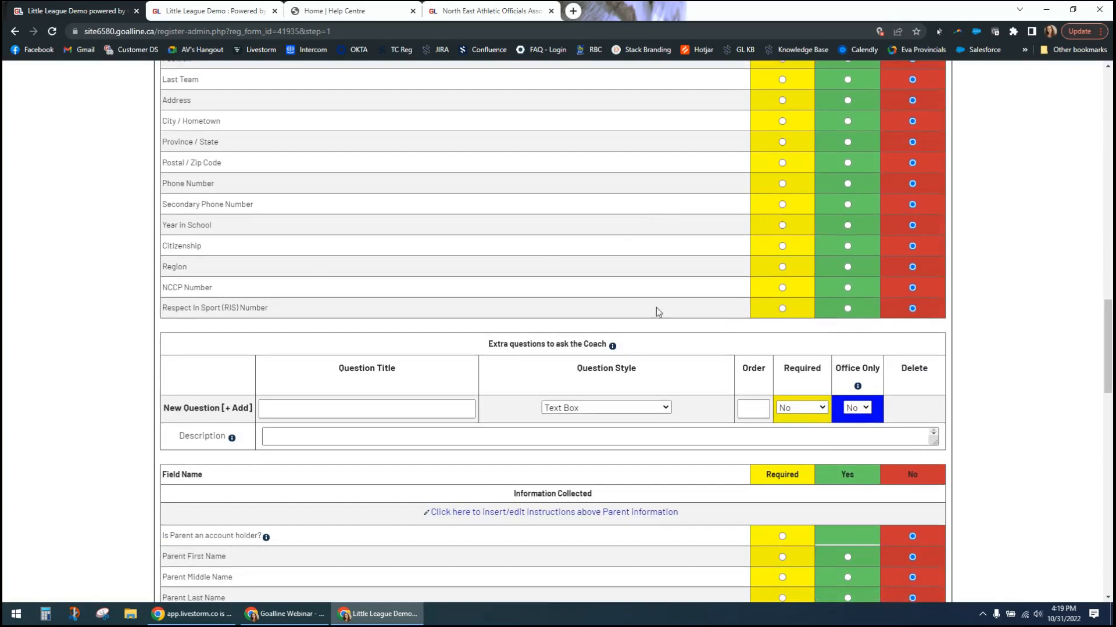
{"action": "scroll", "coordinate": [1019, 409], "scroll_direction": "down", "scroll_amount": 2}
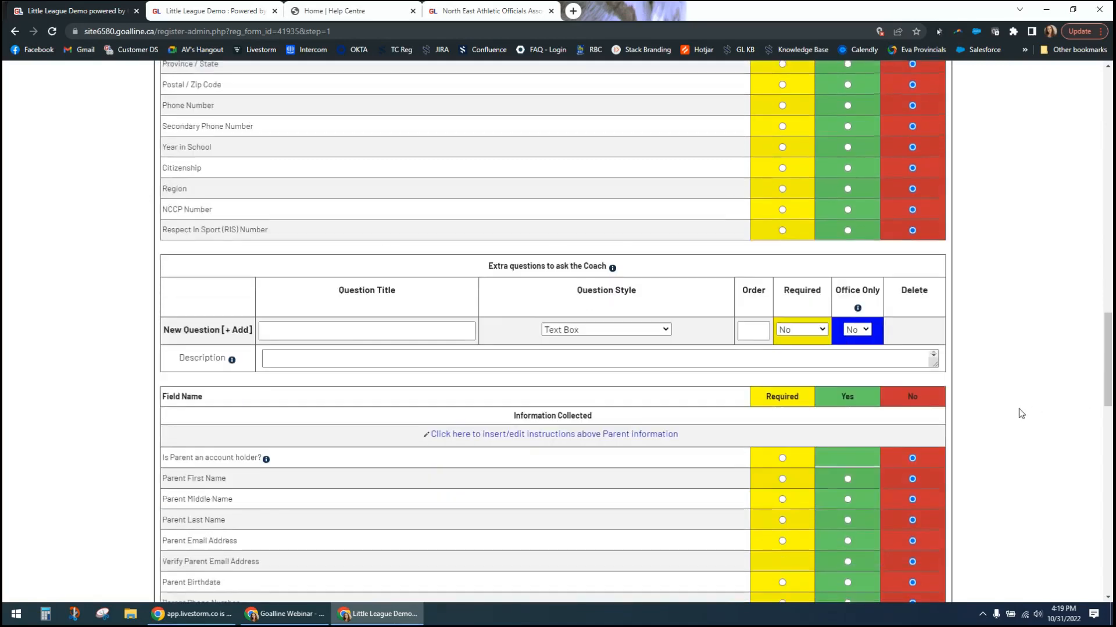
{"action": "left_click", "coordinate": [375, 293]}
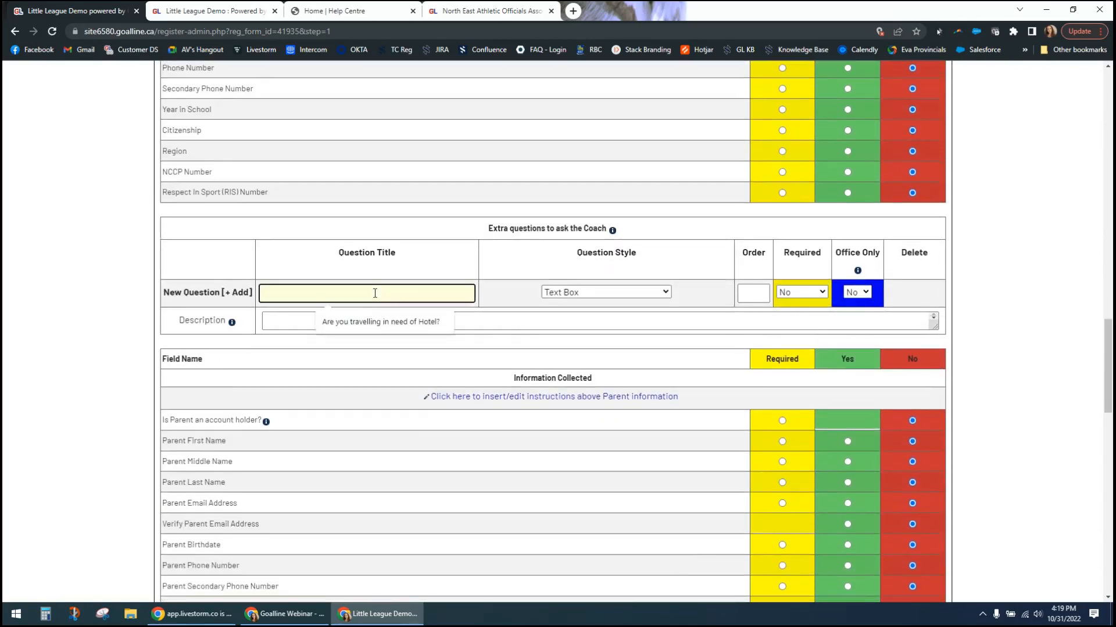
{"action": "type", "text": "Aller"}
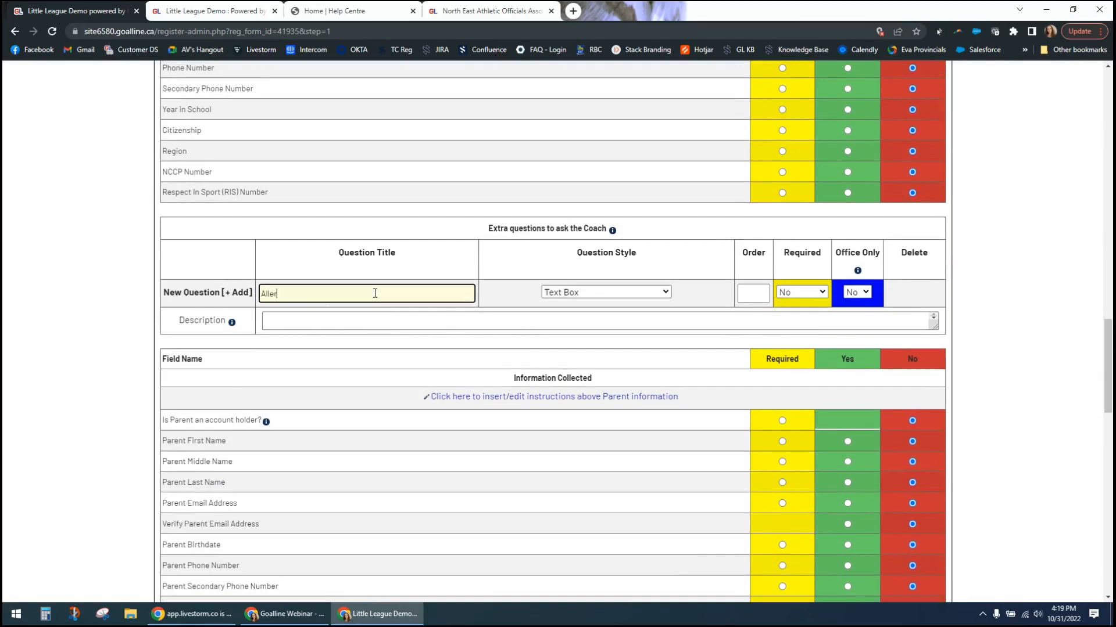
{"action": "type", "text": "gies?"}
{"action": "left_click", "coordinate": [665, 293]}
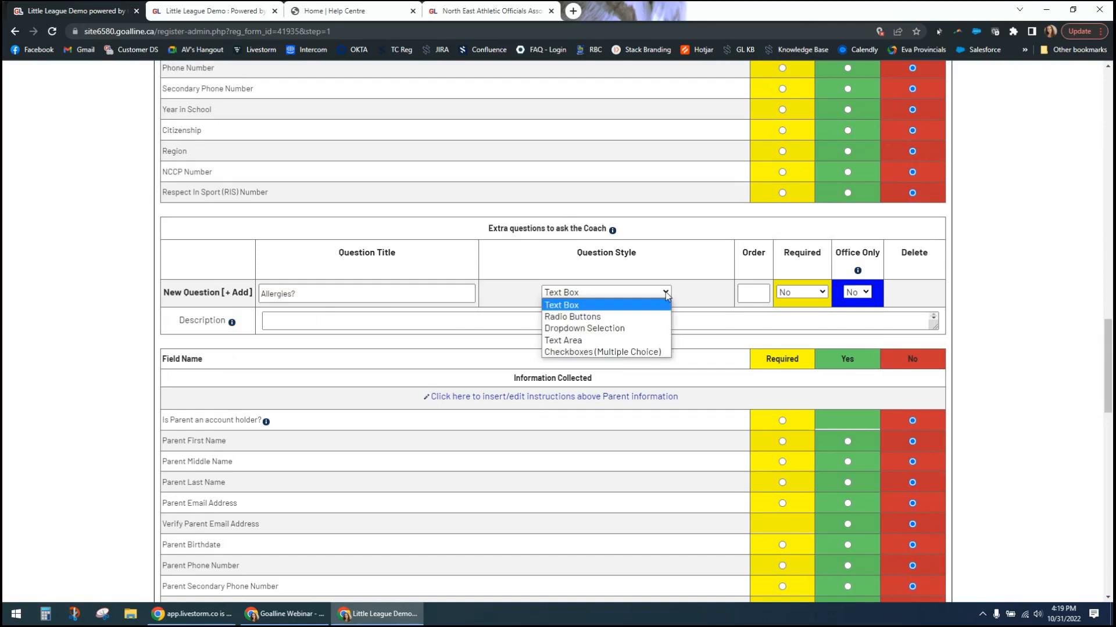
{"action": "left_click", "coordinate": [574, 318]}
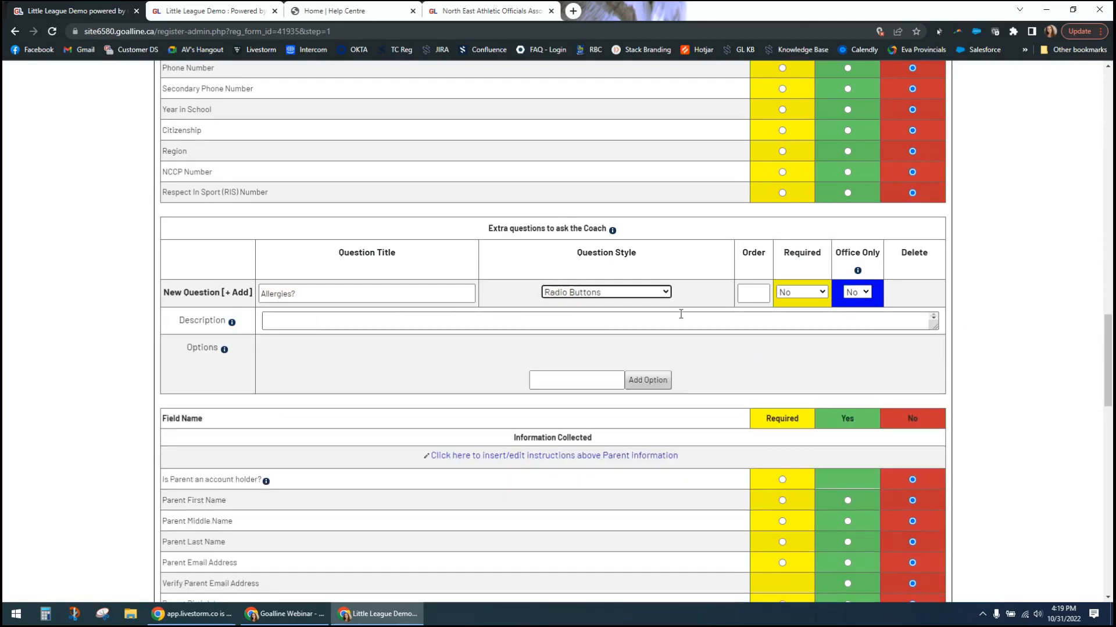
{"action": "left_click", "coordinate": [666, 293]}
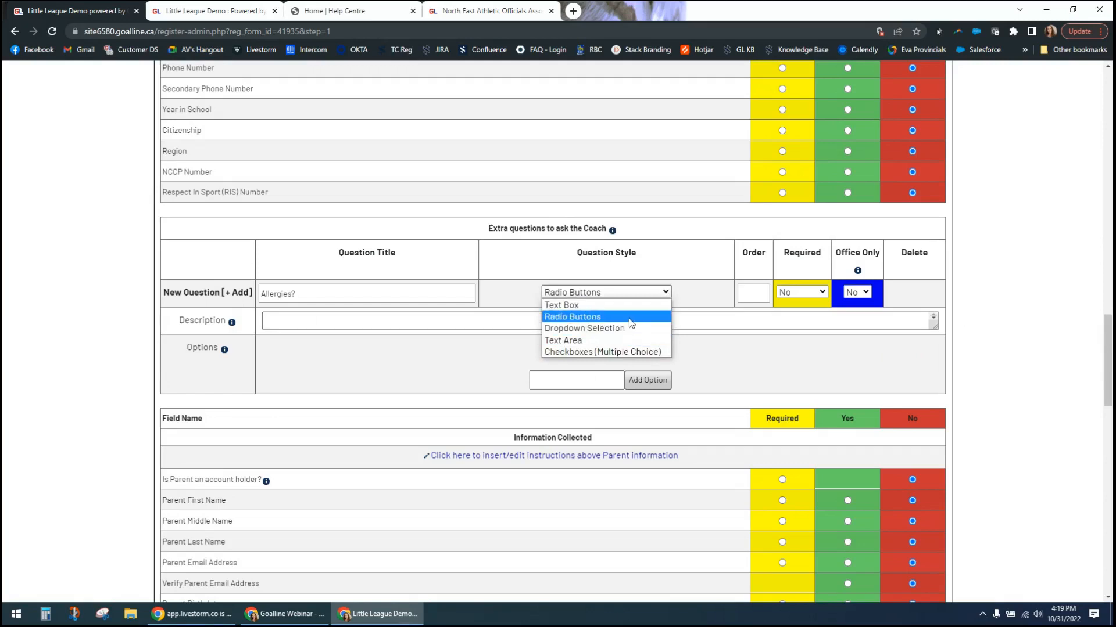
{"action": "left_click", "coordinate": [602, 317]}
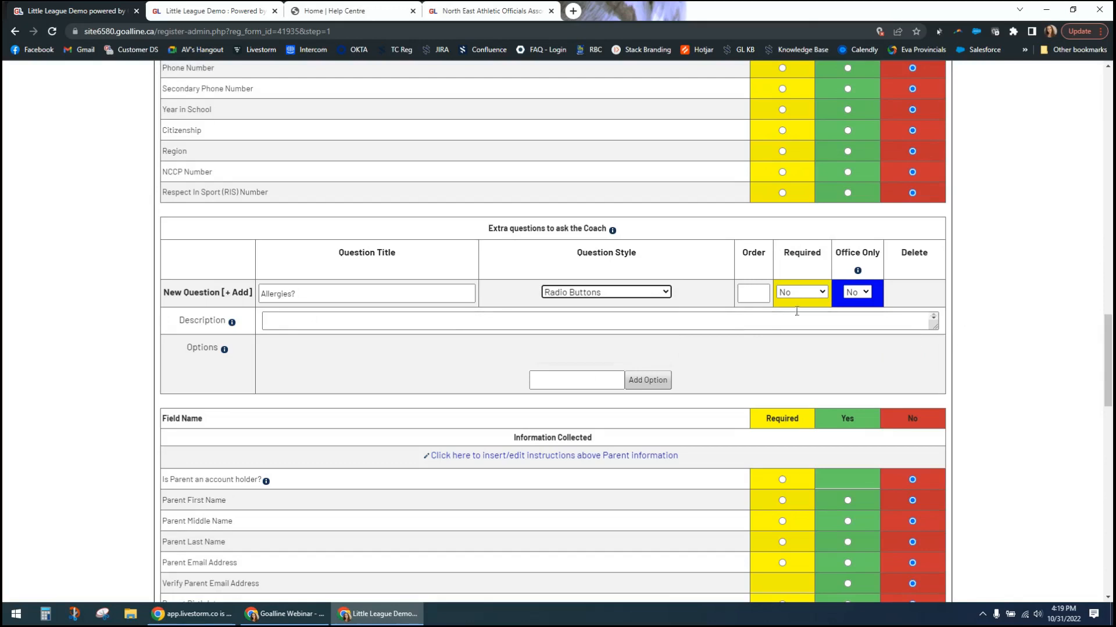
- Add the answer options "Yes" and "No" to the "Allergies?" question
{"action": "left_click", "coordinate": [604, 378]}
{"action": "type", "text": "Yes"}
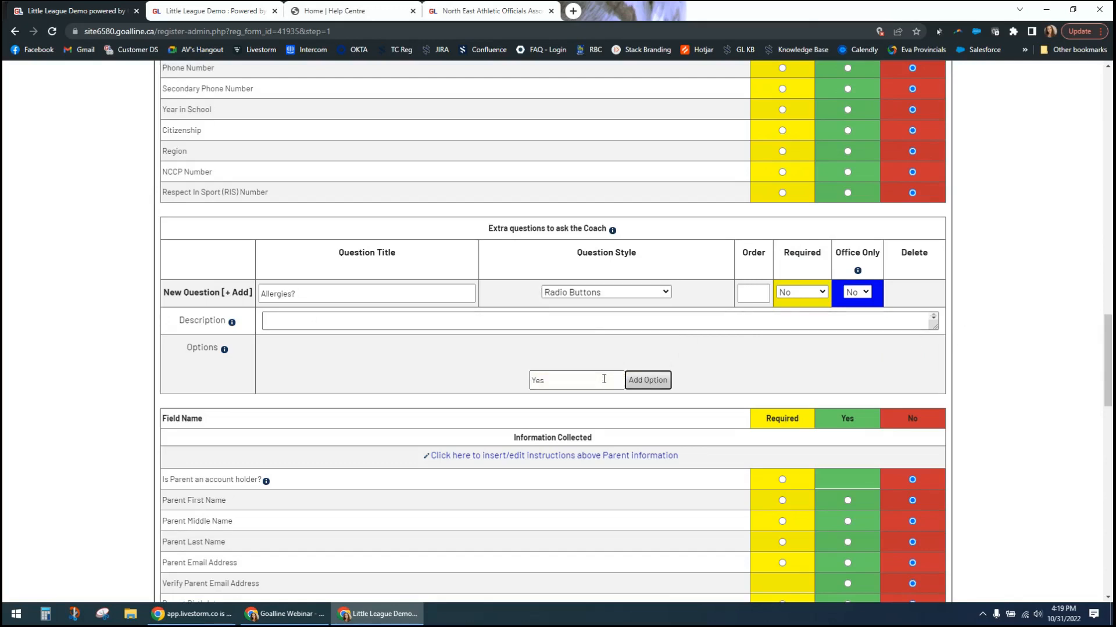
{"action": "key", "text": "Return"}
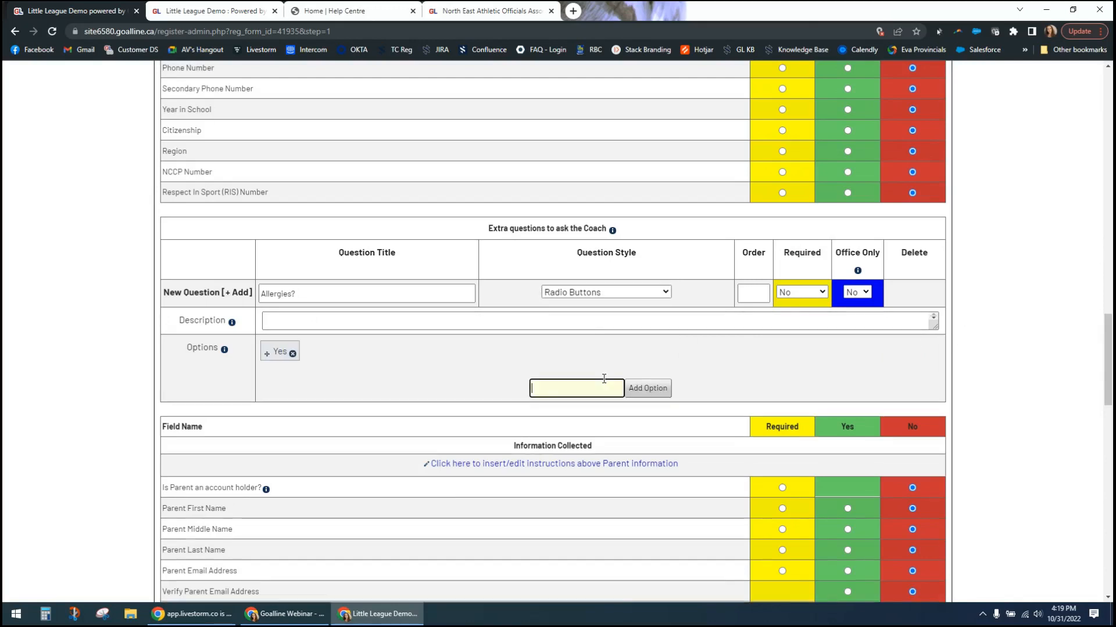
{"action": "type", "text": "No"}
{"action": "left_click", "coordinate": [646, 389]}
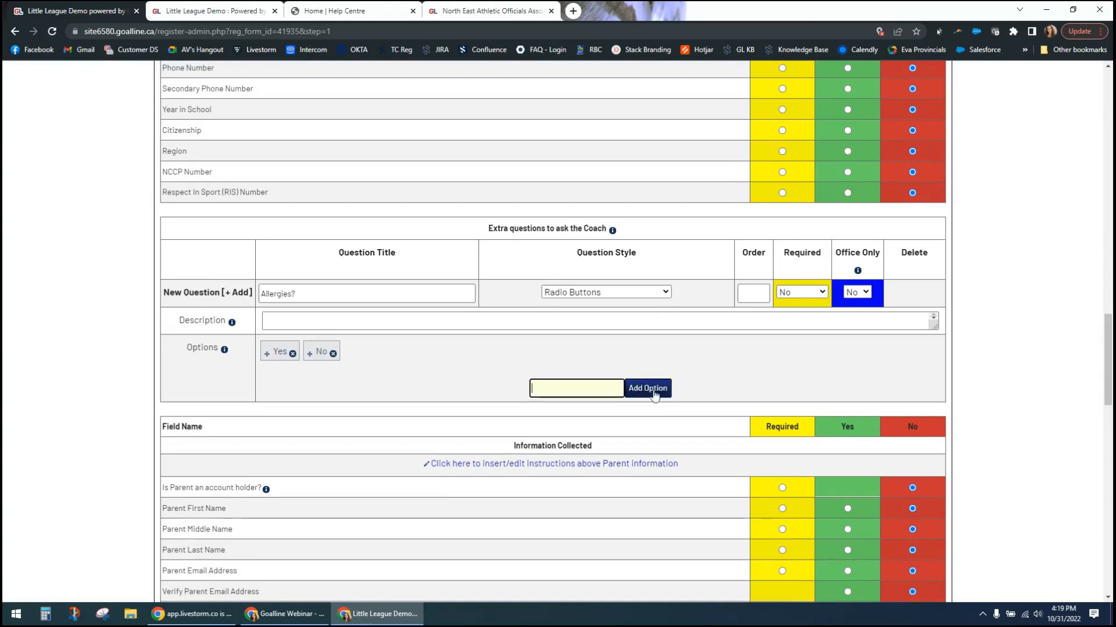
- Make the "Allergies?" question required for coaches
{"action": "left_click", "coordinate": [803, 297]}
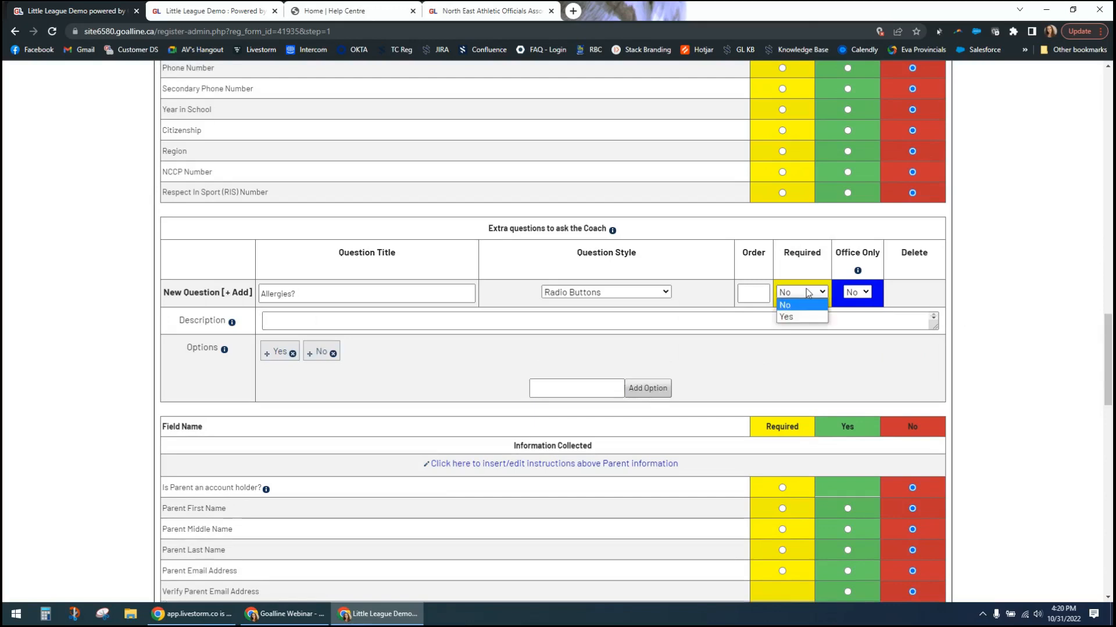
{"action": "left_click", "coordinate": [785, 316]}
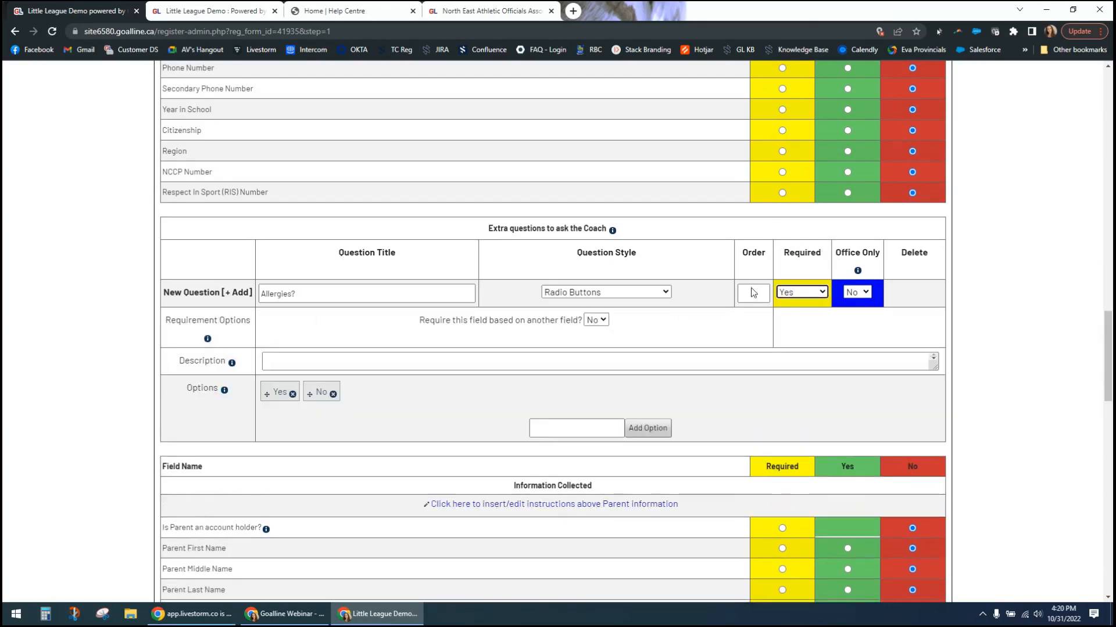
{"action": "left_click", "coordinate": [858, 293]}
{"action": "left_click", "coordinate": [867, 293]}
{"action": "left_click", "coordinate": [859, 292]}
{"action": "left_click", "coordinate": [1018, 313]}
- Save the form's Step 1 personal information with the new coach question
{"action": "scroll", "coordinate": [754, 285], "scroll_direction": "down", "scroll_amount": 15}
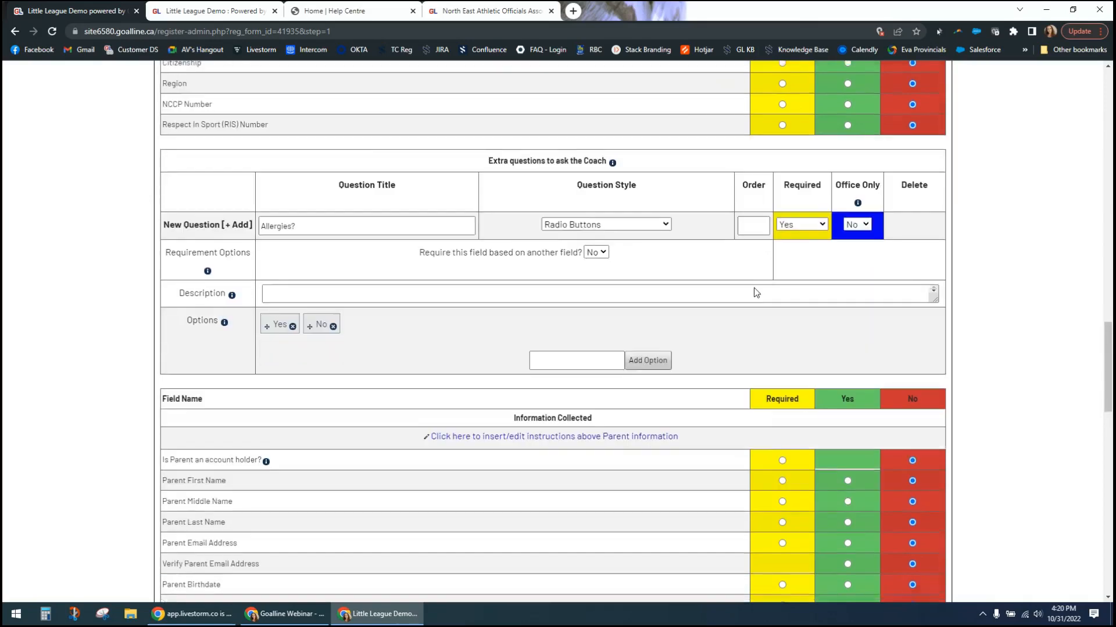
{"action": "scroll", "coordinate": [867, 401], "scroll_direction": "down", "scroll_amount": 3}
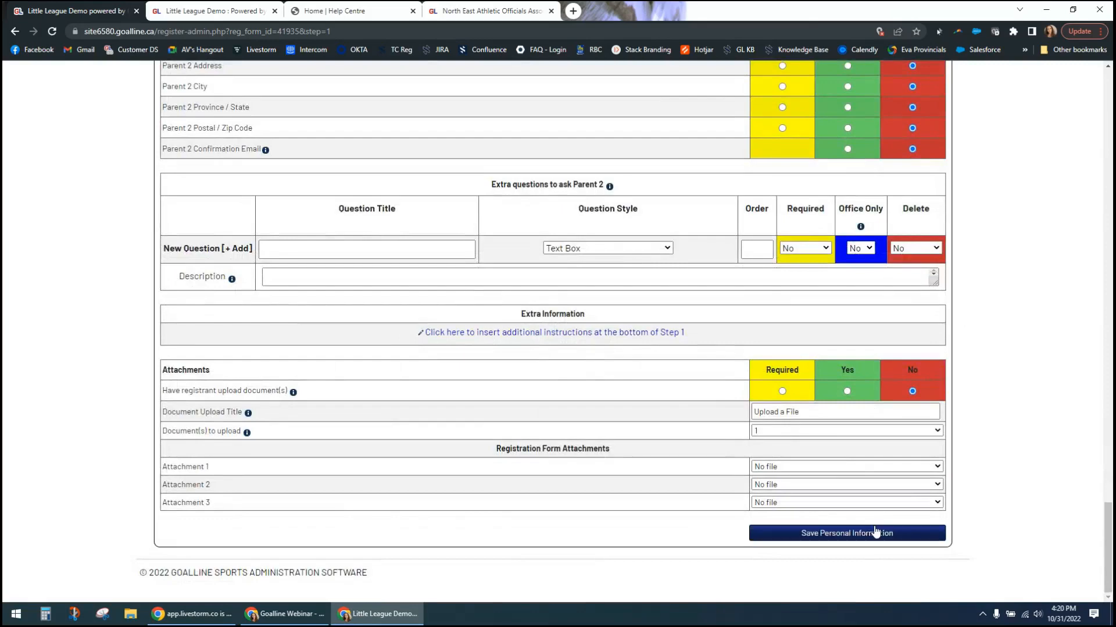
{"action": "left_click", "coordinate": [870, 534]}
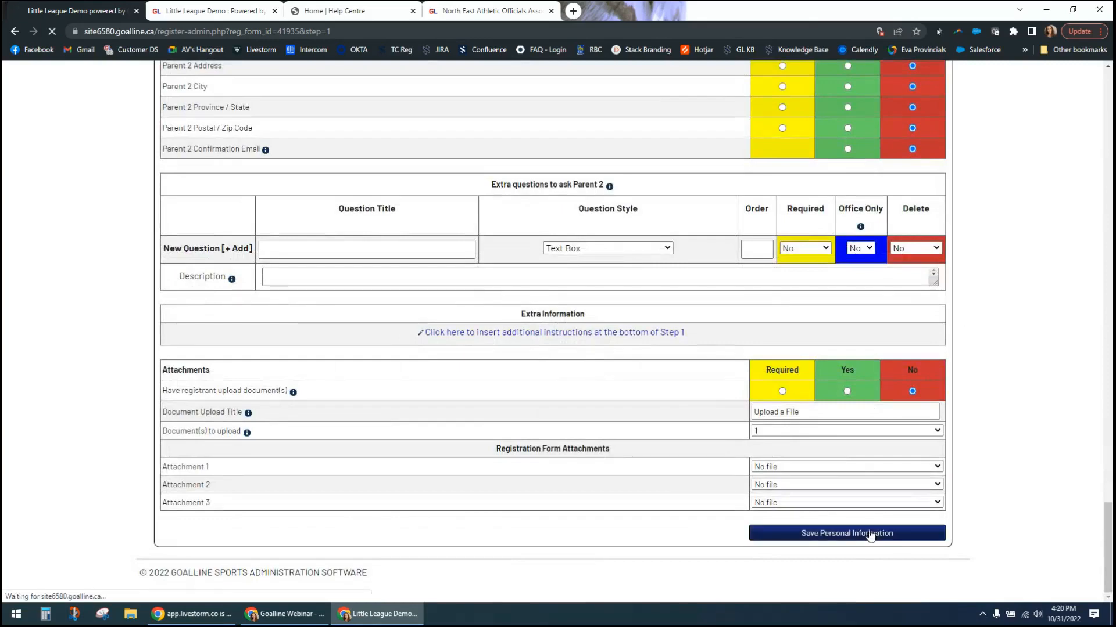
{"action": "triple_click", "coordinate": [669, 458]}
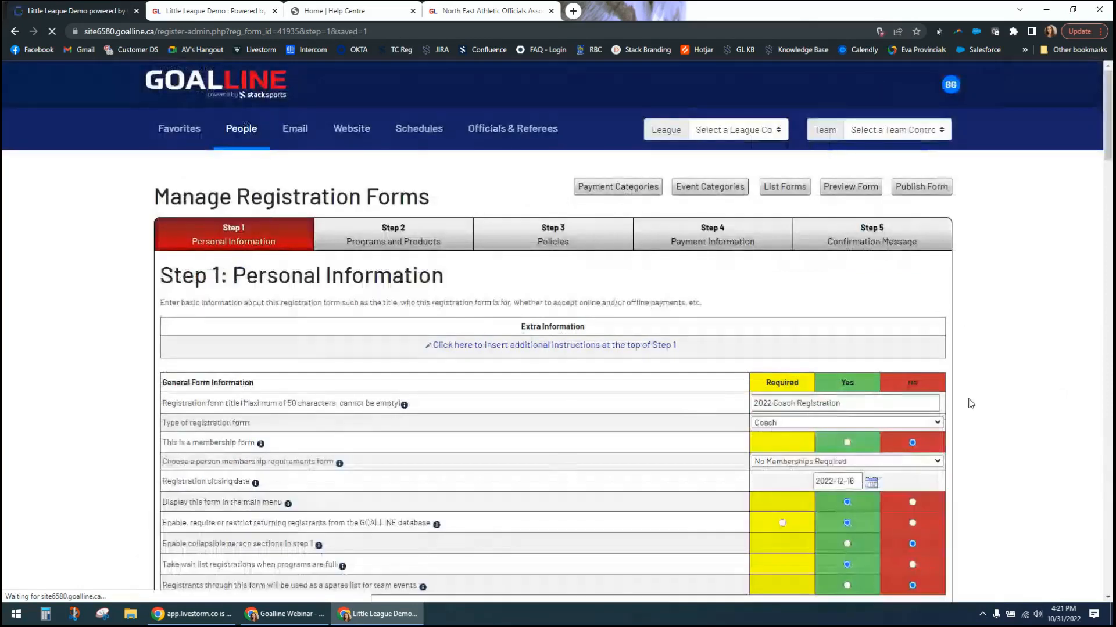
- Set the order of the "Allergies?" coach question to 1 and of the new blank question to 2
{"action": "scroll", "coordinate": [971, 403], "scroll_direction": "down", "scroll_amount": 20}
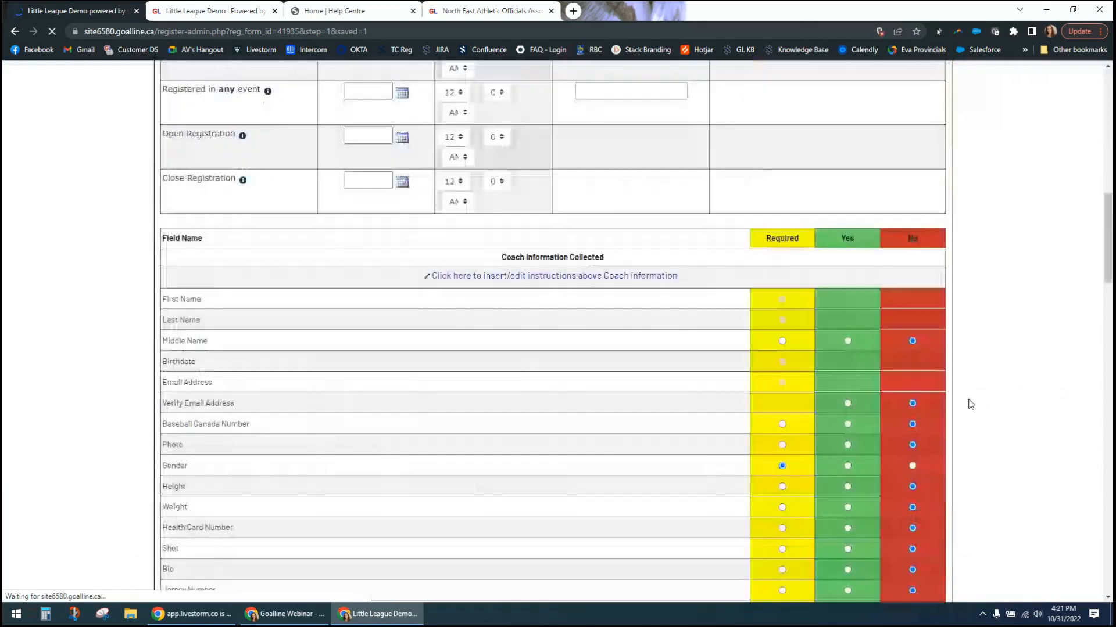
{"action": "scroll", "coordinate": [970, 401], "scroll_direction": "down", "scroll_amount": 8}
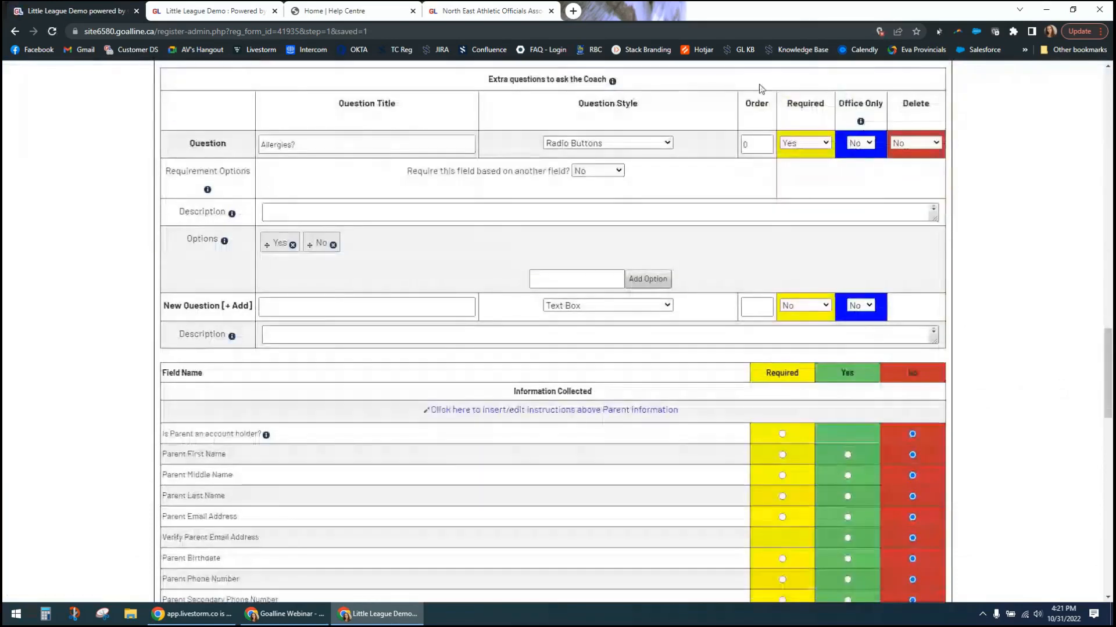
{"action": "left_click", "coordinate": [753, 144]}
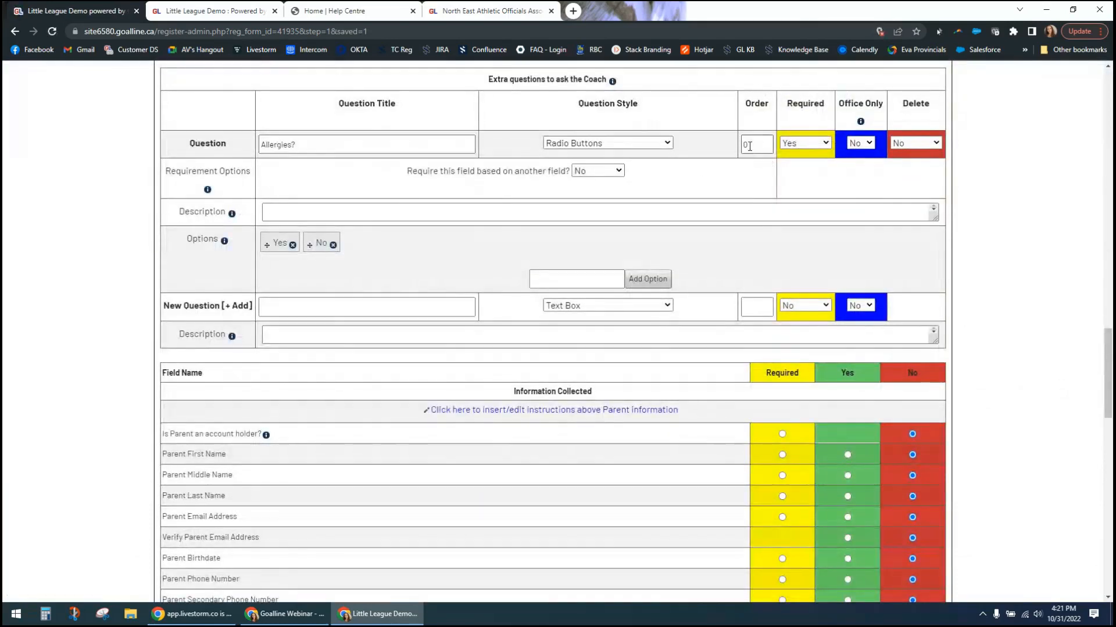
{"action": "type", "text": "1"}
{"action": "left_click", "coordinate": [759, 306]}
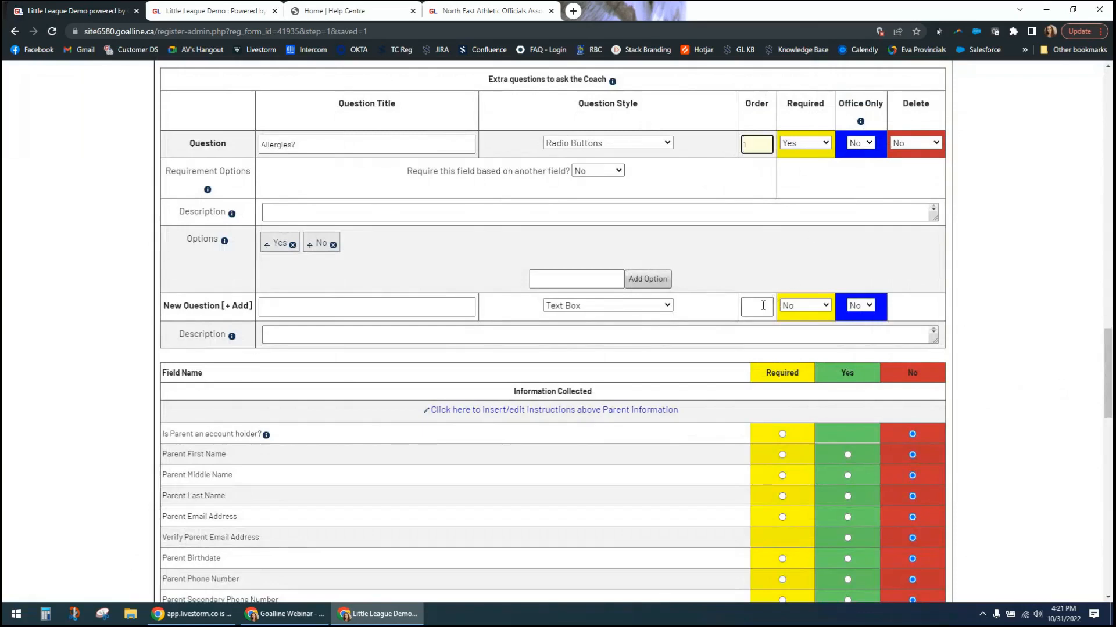
{"action": "type", "text": "2"}
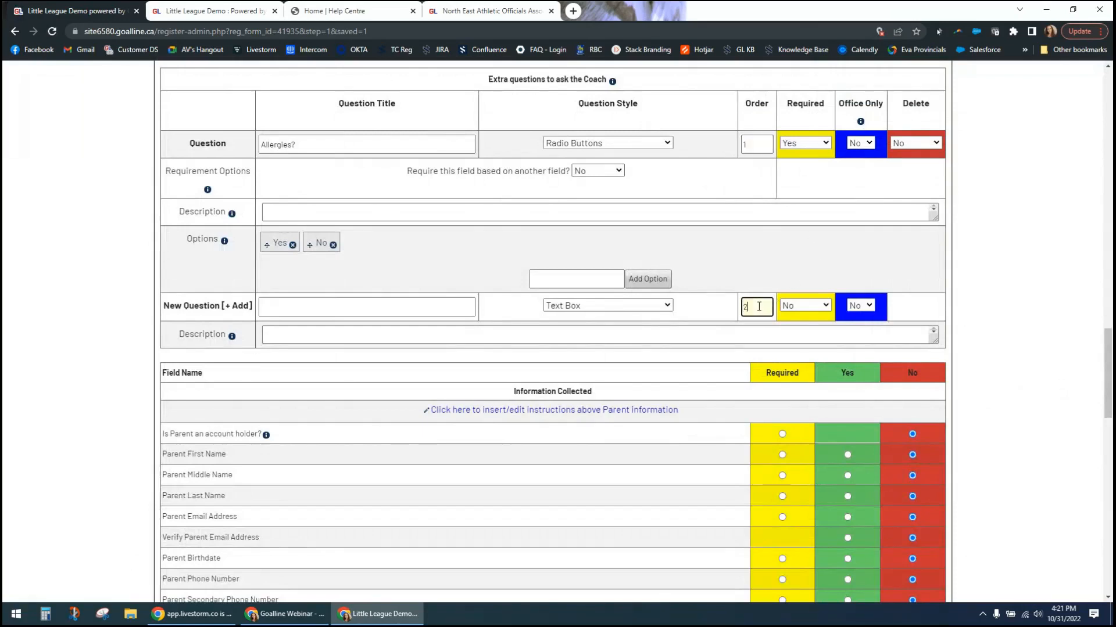
- Title the second extra coach question "What are your allergies?" and make it required
{"action": "left_click", "coordinate": [321, 306]}
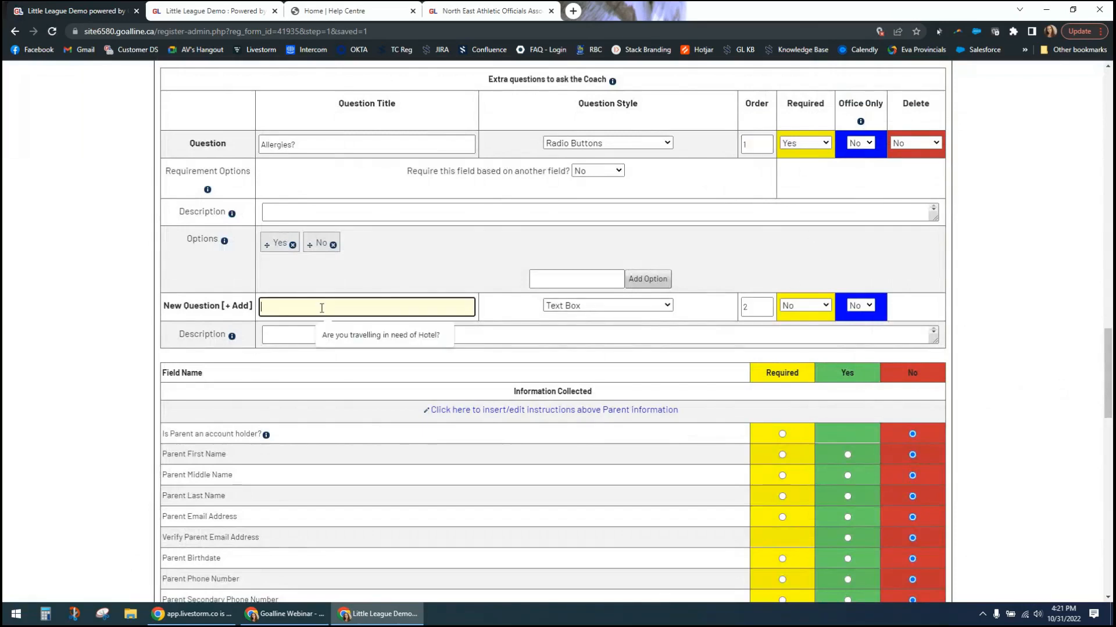
{"action": "type", "text": "What"}
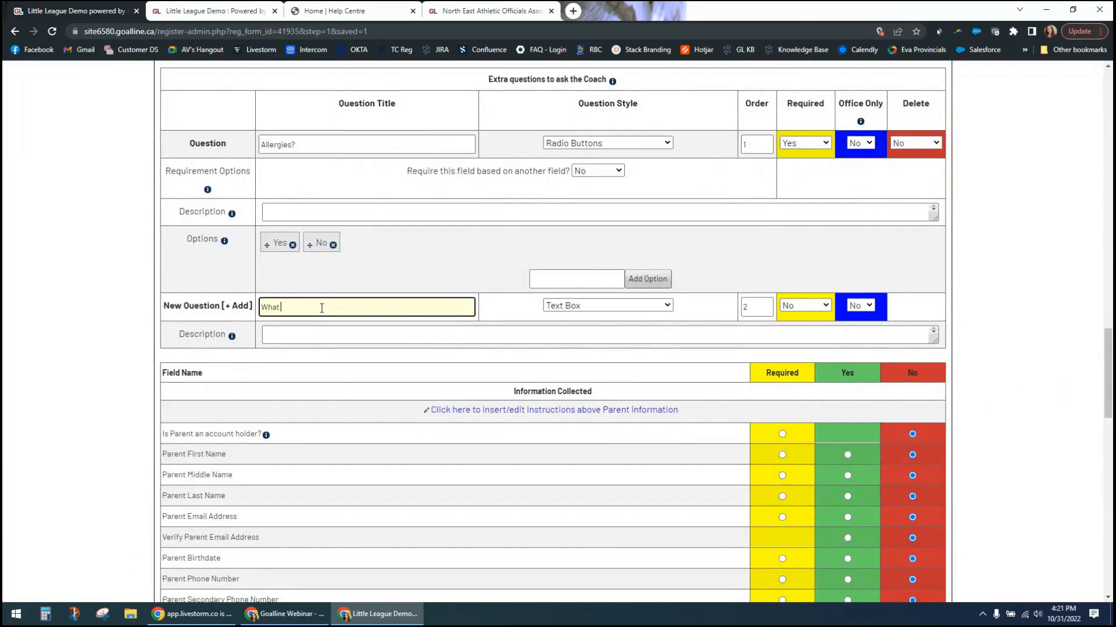
{"action": "type", "text": " are your allergies?"}
{"action": "left_click", "coordinate": [811, 306]}
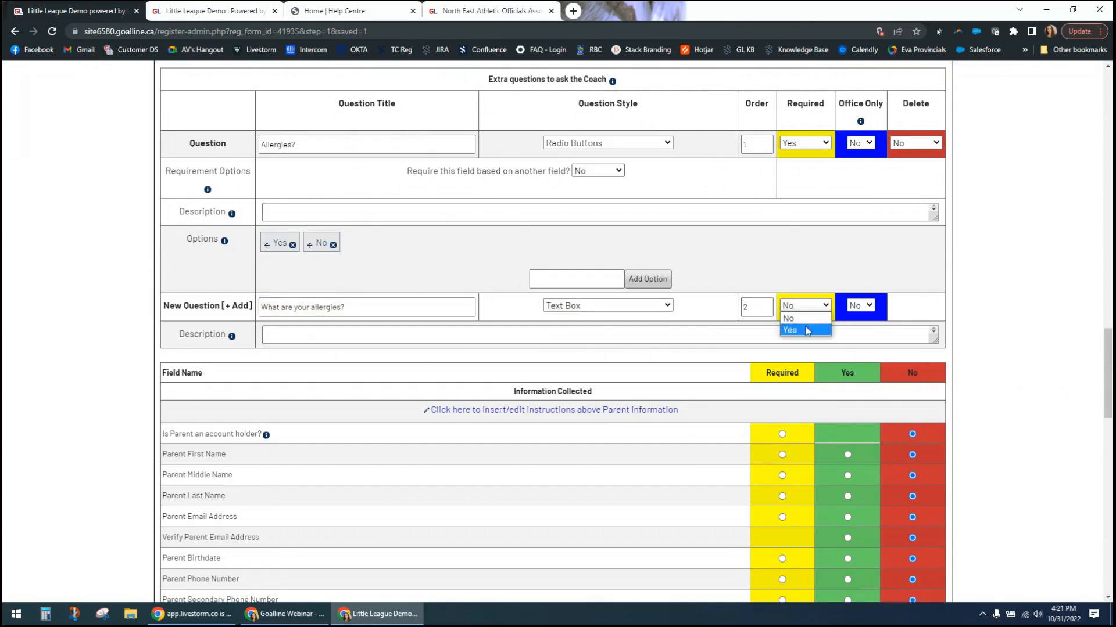
{"action": "left_click", "coordinate": [807, 331]}
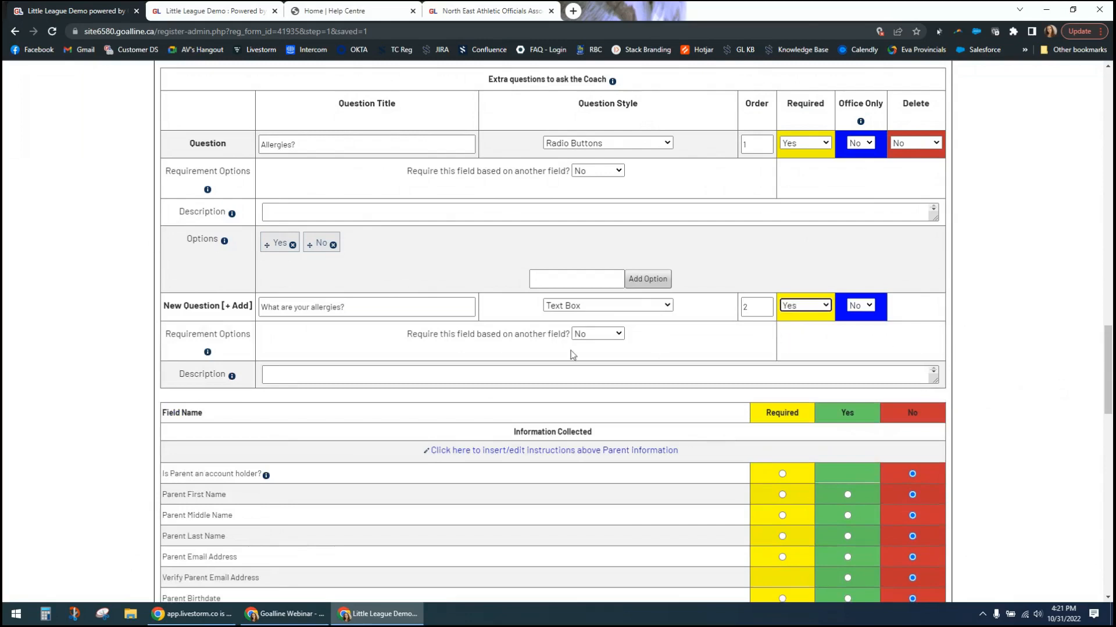
- Make the "What are your allergies?" requirement depend on the "Allergies?" question being answered Yes
{"action": "left_click_drag", "start_coordinate": [430, 335], "coordinate": [549, 335]}
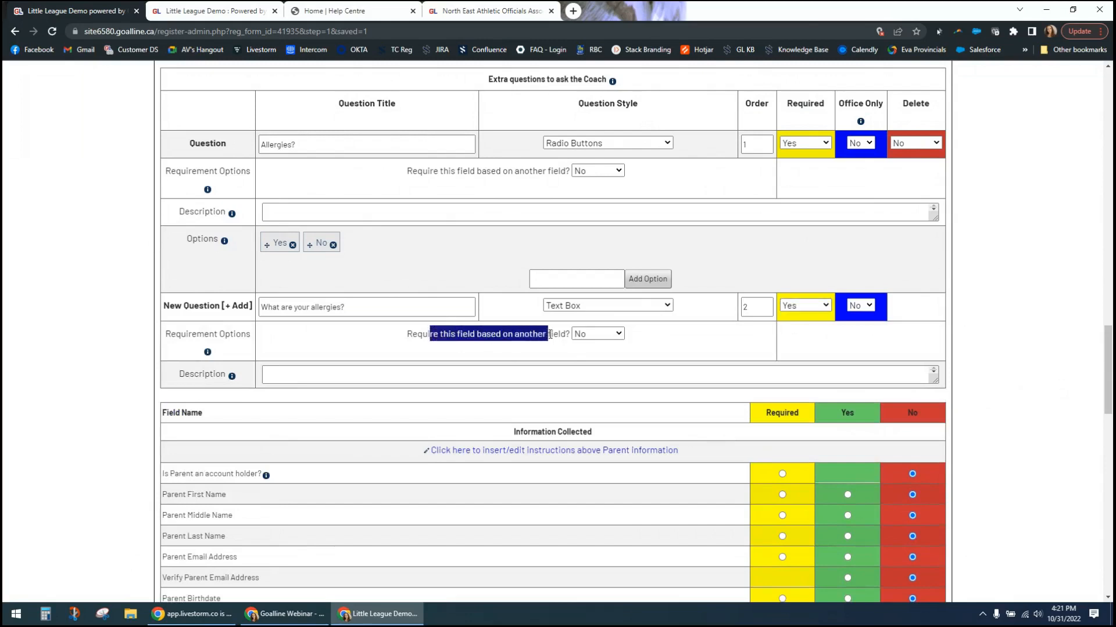
{"action": "left_click", "coordinate": [482, 336]}
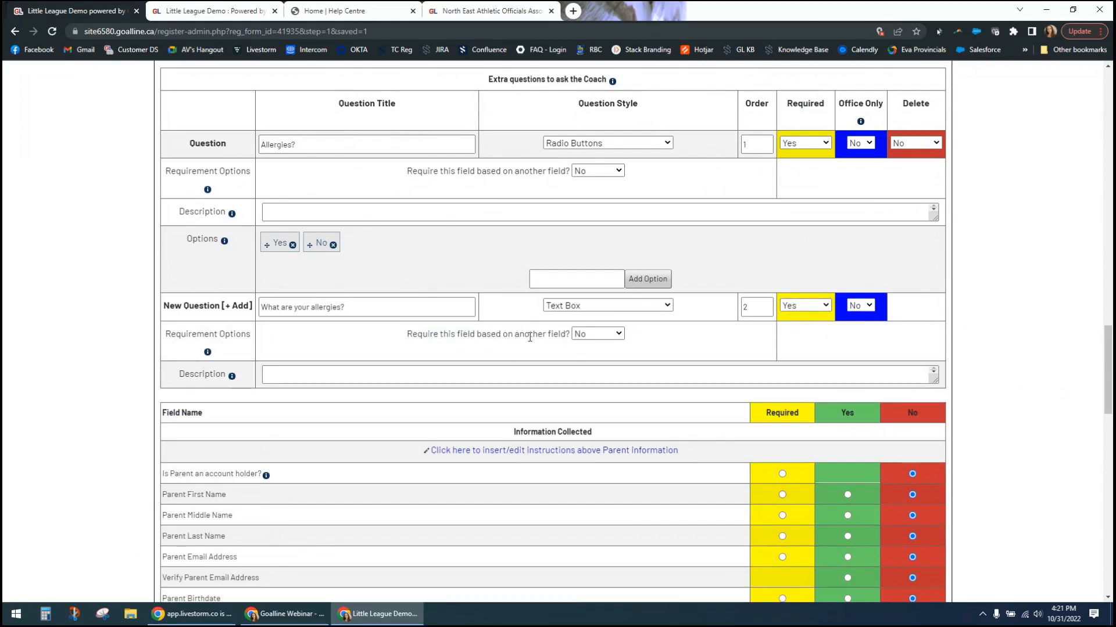
{"action": "left_click", "coordinate": [599, 334]}
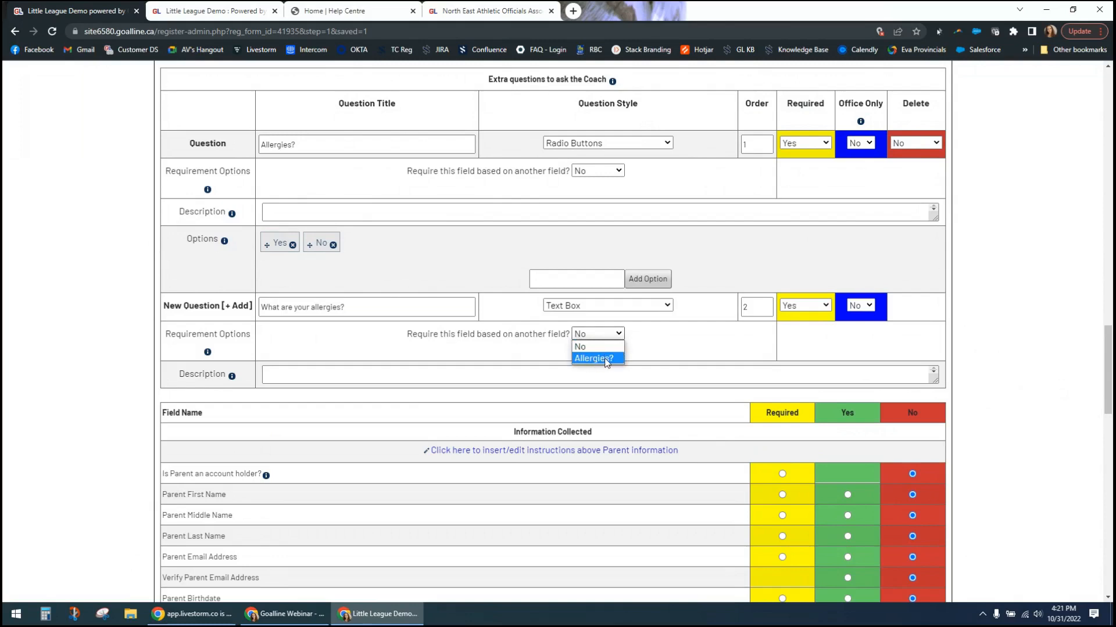
{"action": "left_click", "coordinate": [606, 360]}
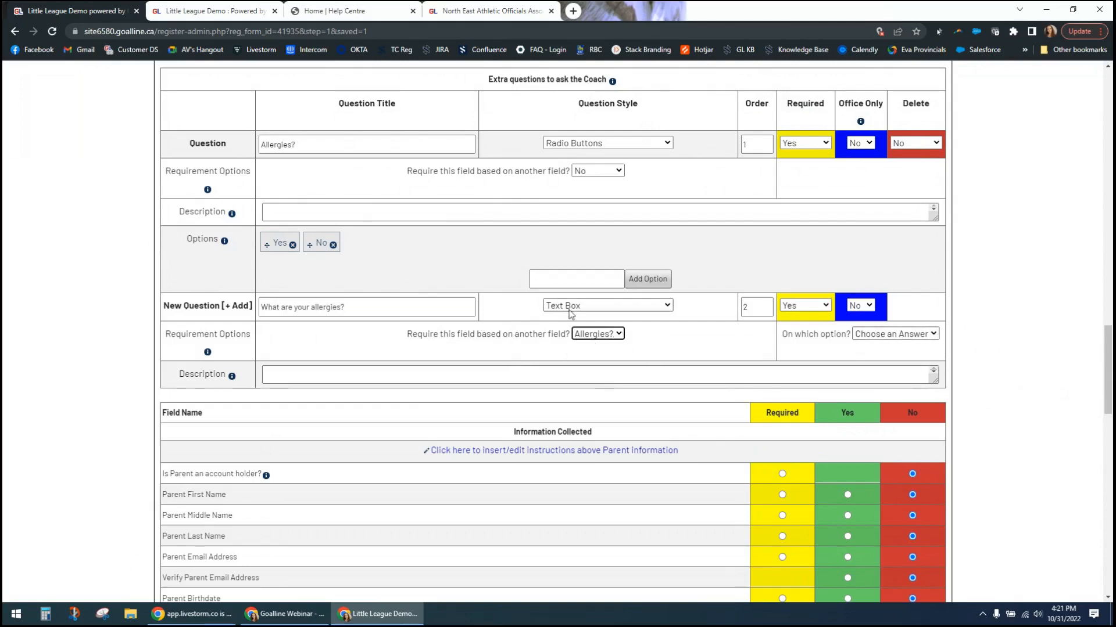
{"action": "left_click", "coordinate": [890, 340]}
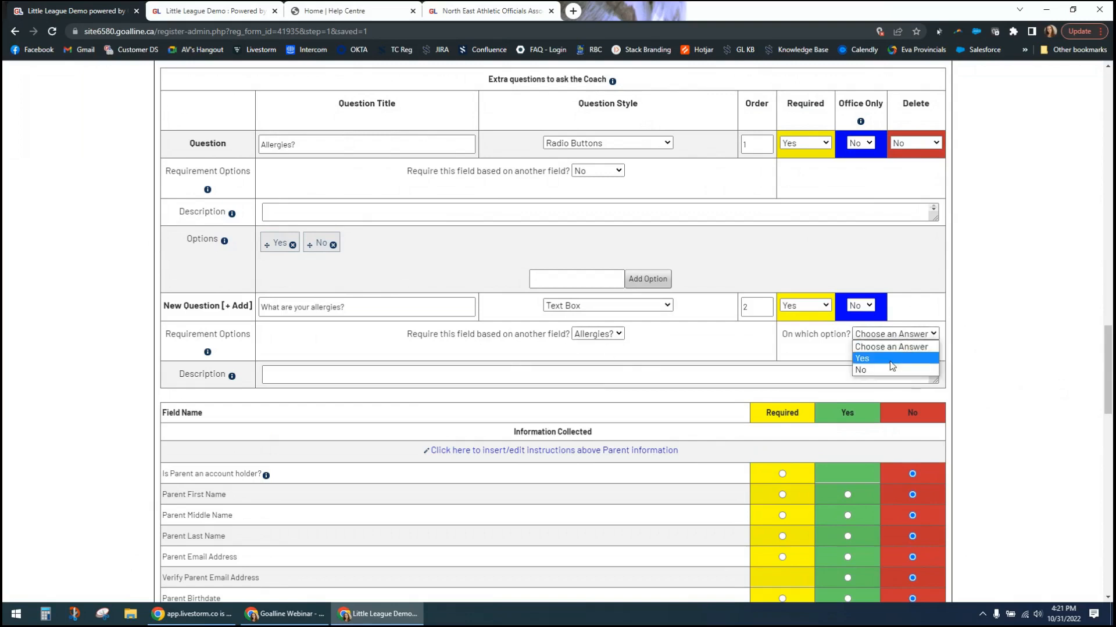
{"action": "left_click", "coordinate": [891, 365]}
{"action": "left_click", "coordinate": [983, 361]}
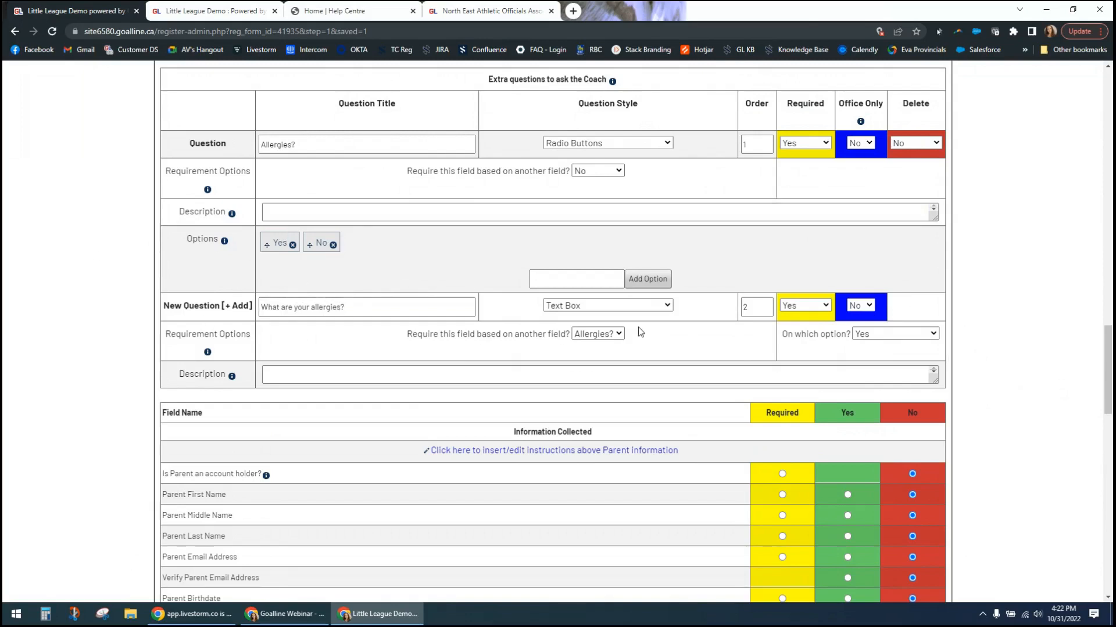
{"action": "left_click", "coordinate": [653, 308]}
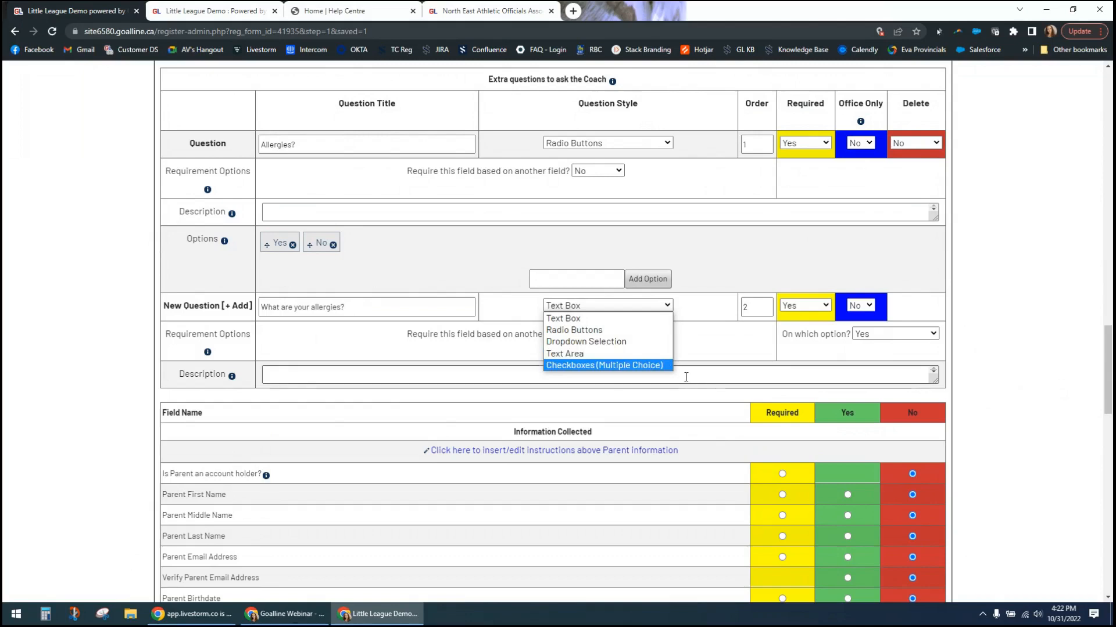
{"action": "left_click", "coordinate": [955, 386]}
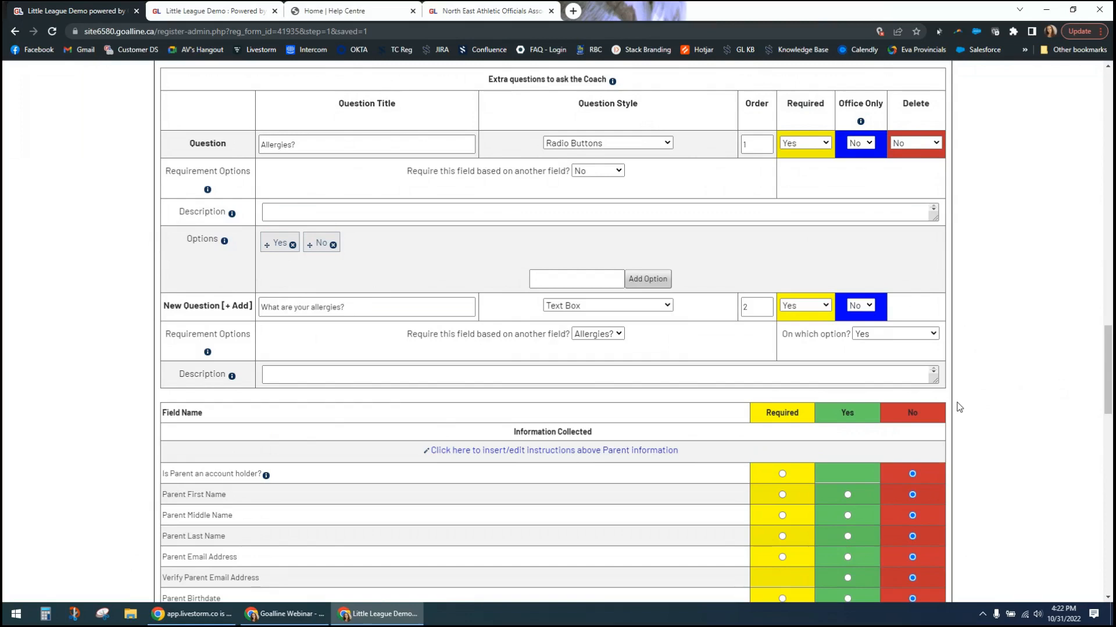
{"action": "scroll", "coordinate": [959, 407], "scroll_direction": "down", "scroll_amount": 7}
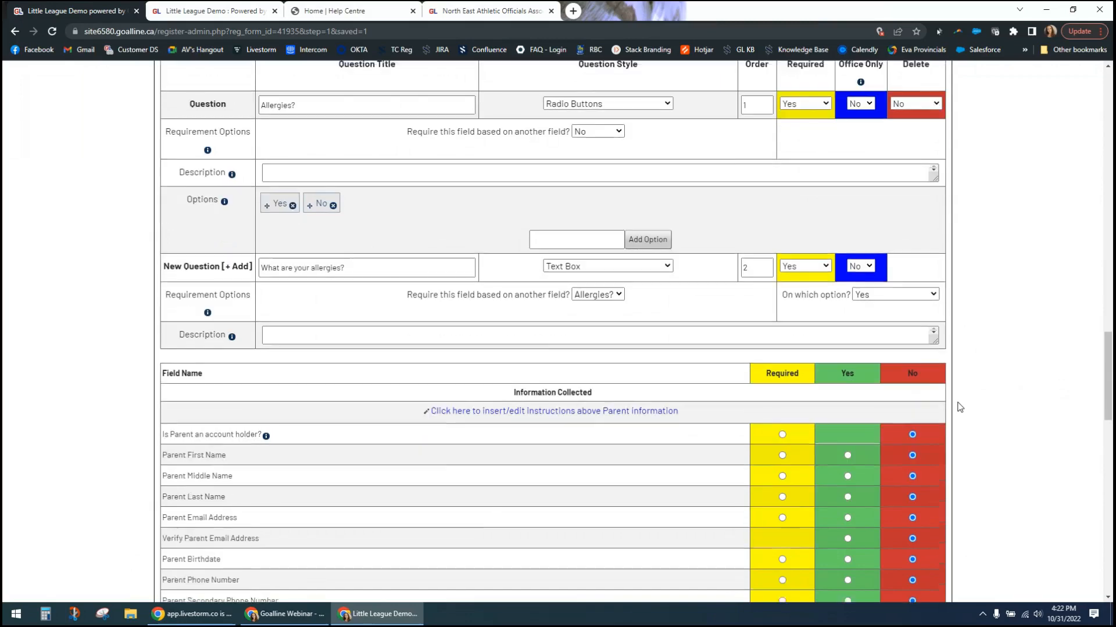
- Open the Site Configuration page from the Website section in a separate browser tab
{"action": "scroll", "coordinate": [575, 197], "scroll_direction": "down", "scroll_amount": 7}
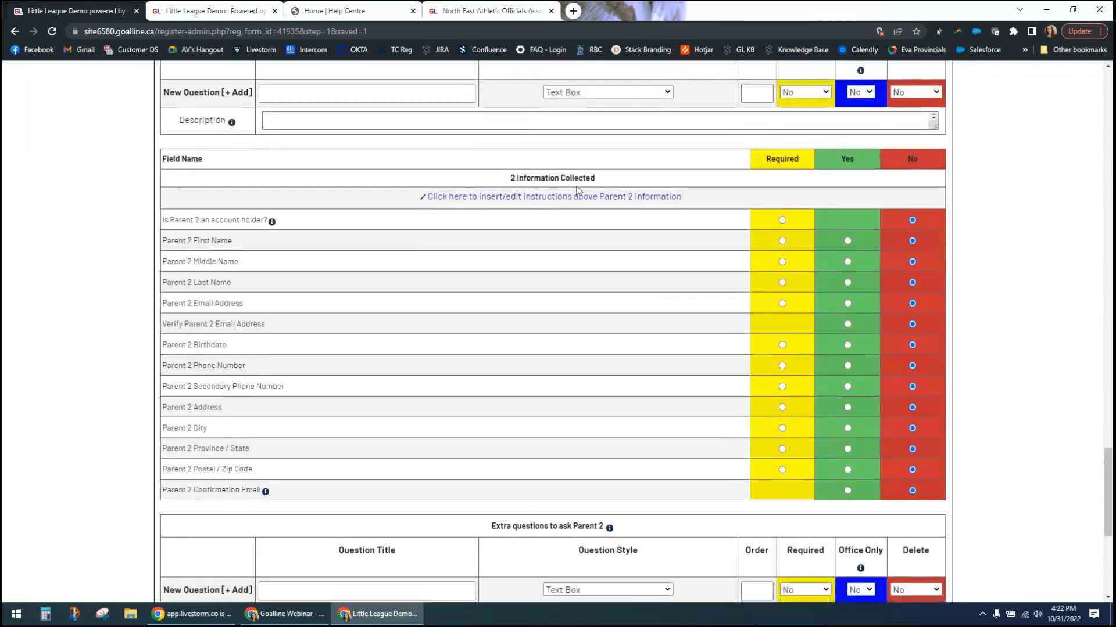
{"action": "scroll", "coordinate": [523, 130], "scroll_direction": "up", "scroll_amount": 3}
{"action": "scroll", "coordinate": [529, 173], "scroll_direction": "up", "scroll_amount": 6}
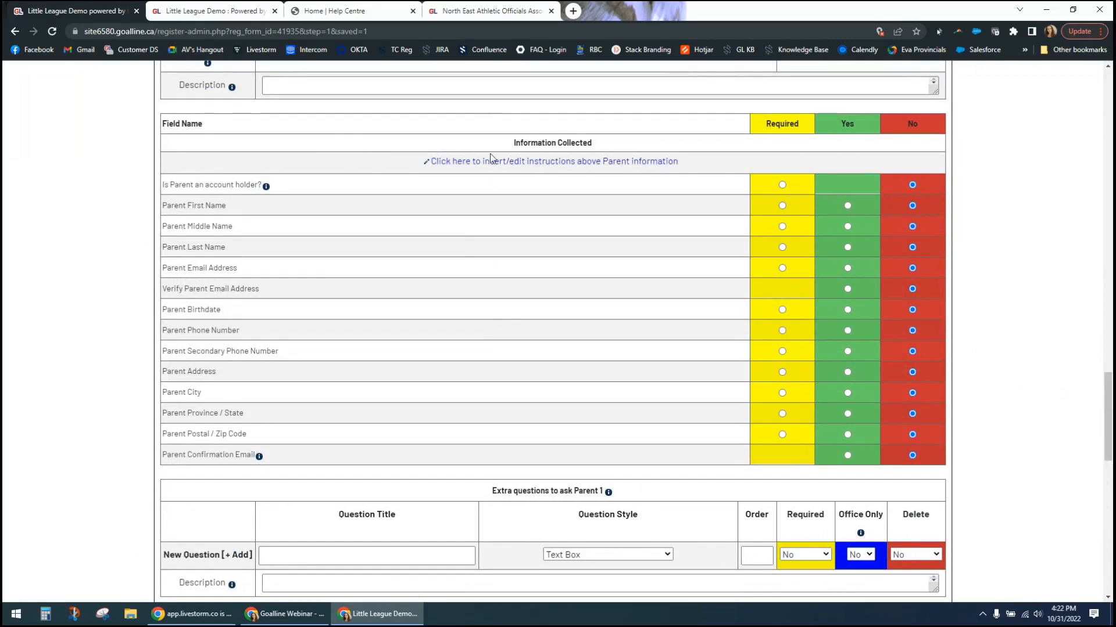
{"action": "scroll", "coordinate": [453, 298], "scroll_direction": "up", "scroll_amount": 20}
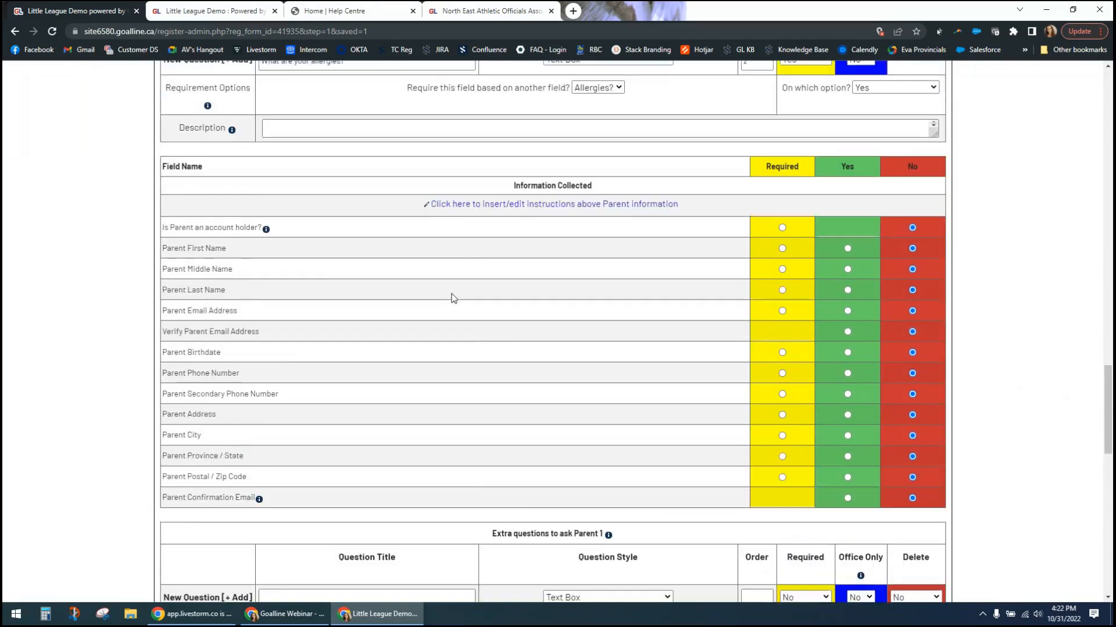
{"action": "scroll", "coordinate": [454, 298], "scroll_direction": "up", "scroll_amount": 9}
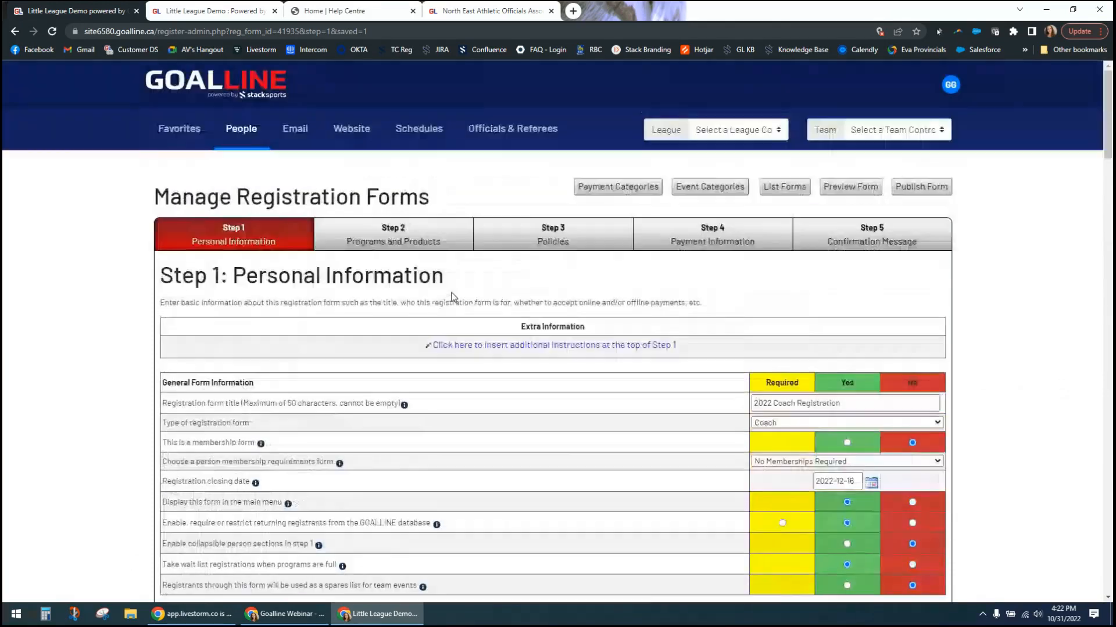
{"action": "right_click", "coordinate": [360, 133]}
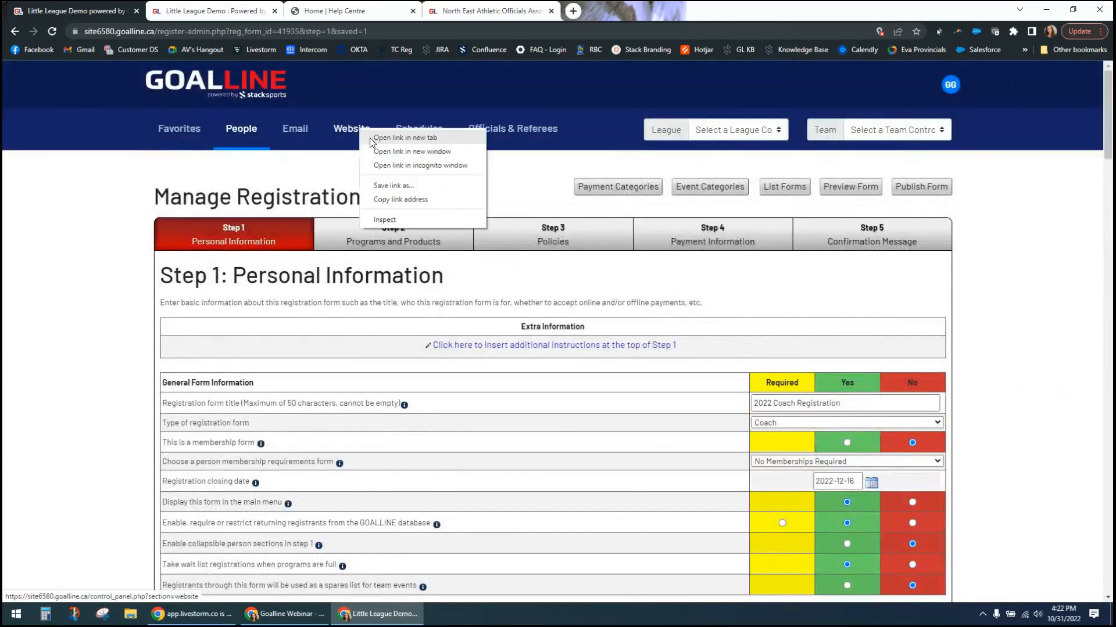
{"action": "left_click", "coordinate": [395, 142]}
{"action": "left_click", "coordinate": [184, 14]}
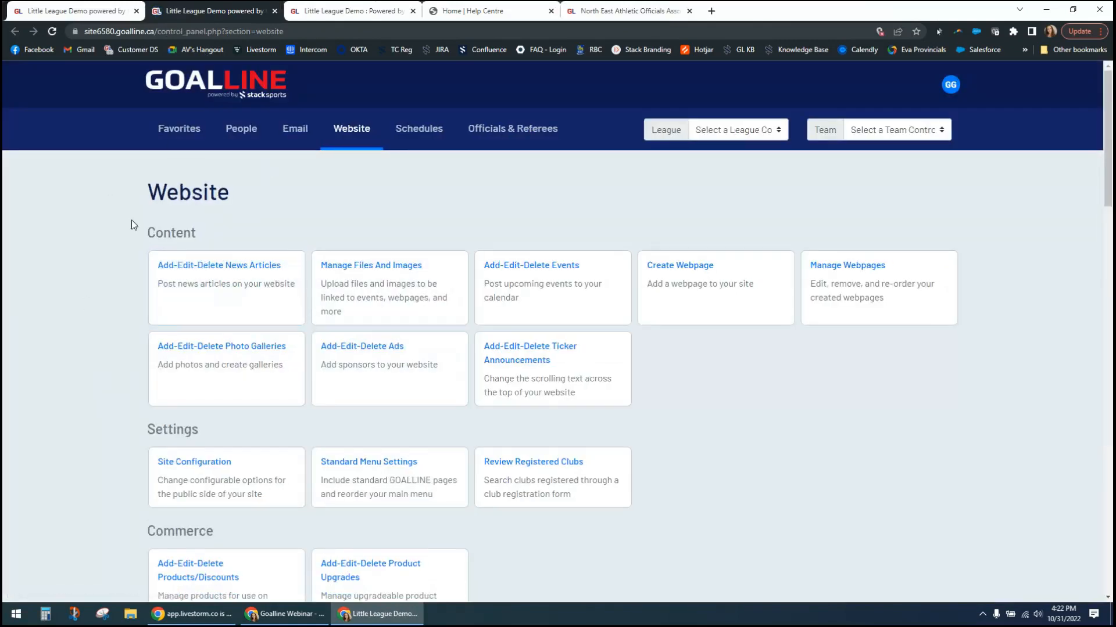
{"action": "left_click", "coordinate": [210, 481]}
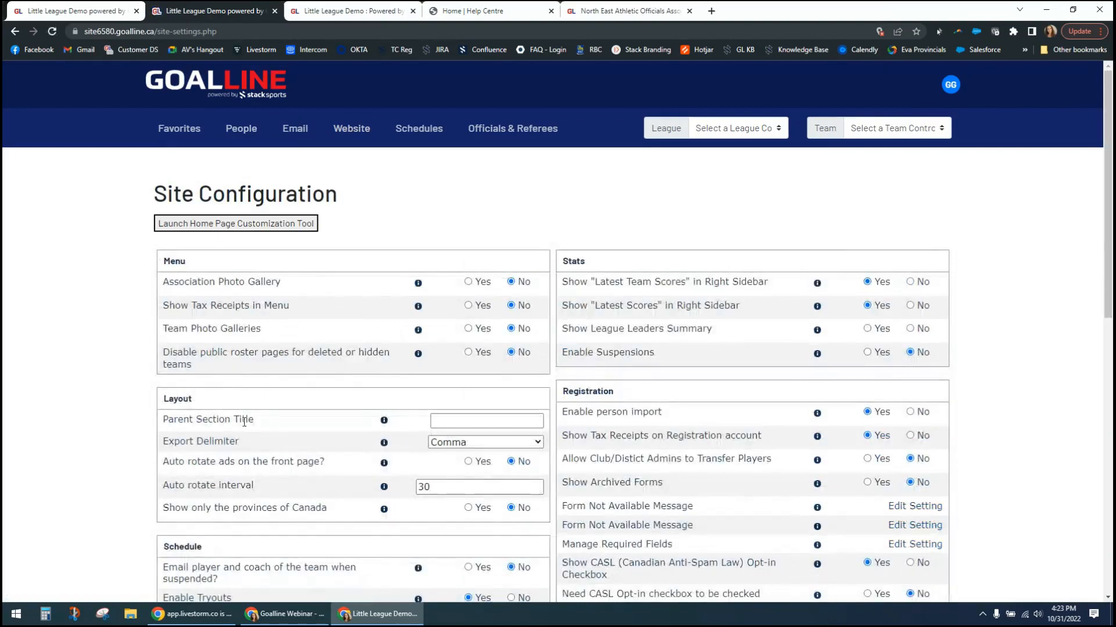
- Set the Parent Section Title to Parent/Guardian and save the site configuration
{"action": "left_click", "coordinate": [490, 422]}
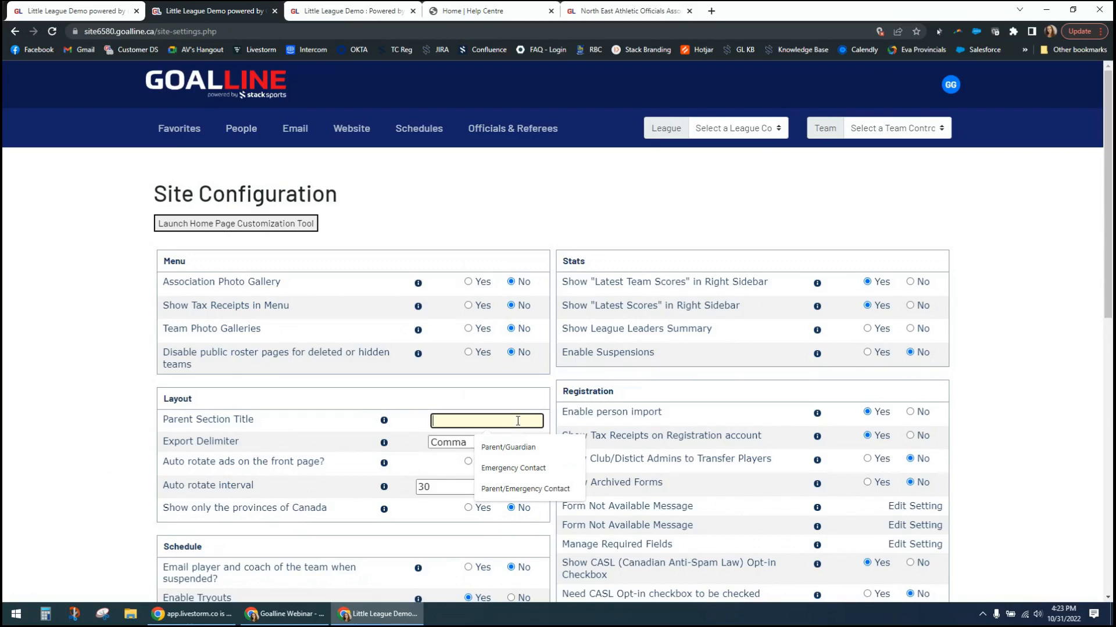
{"action": "left_click", "coordinate": [511, 448]}
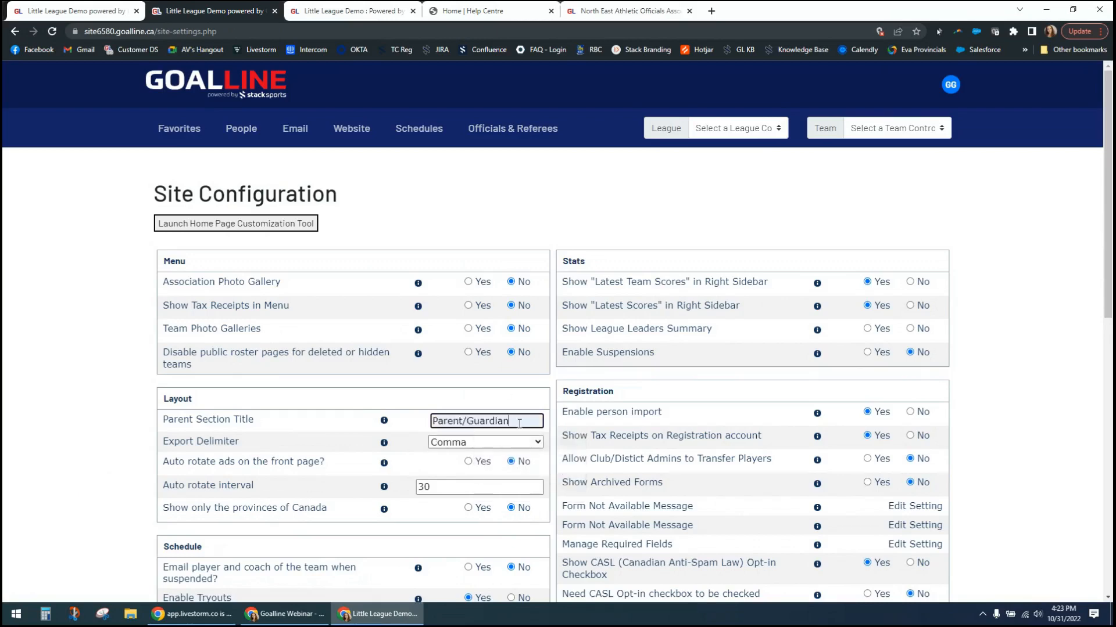
{"action": "left_click", "coordinate": [86, 415]}
{"action": "scroll", "coordinate": [106, 401], "scroll_direction": "down", "scroll_amount": 10}
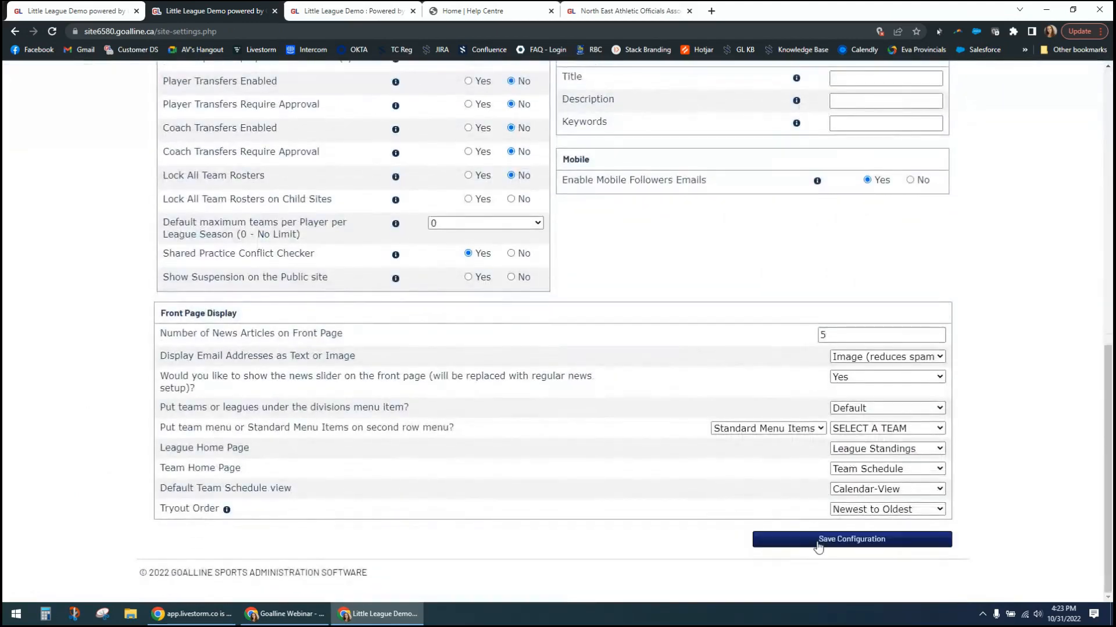
{"action": "left_click", "coordinate": [818, 541]}
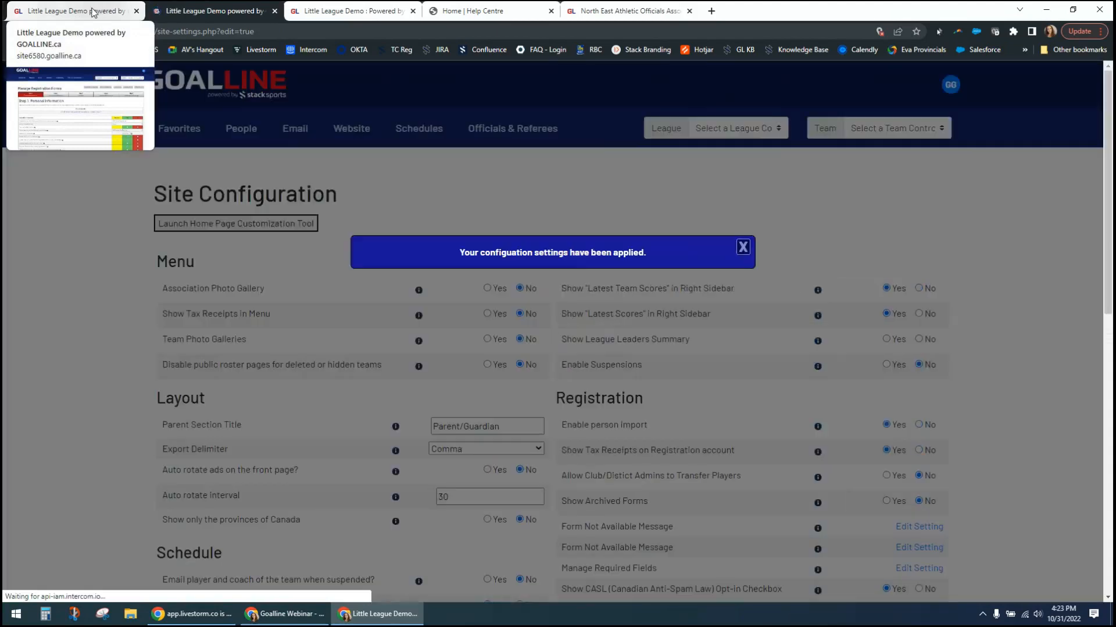
- Reload Step 1 of the coach registration form and make the Parent/Guardian first name, last name, email address and birthdate required
{"action": "left_click", "coordinate": [95, 13]}
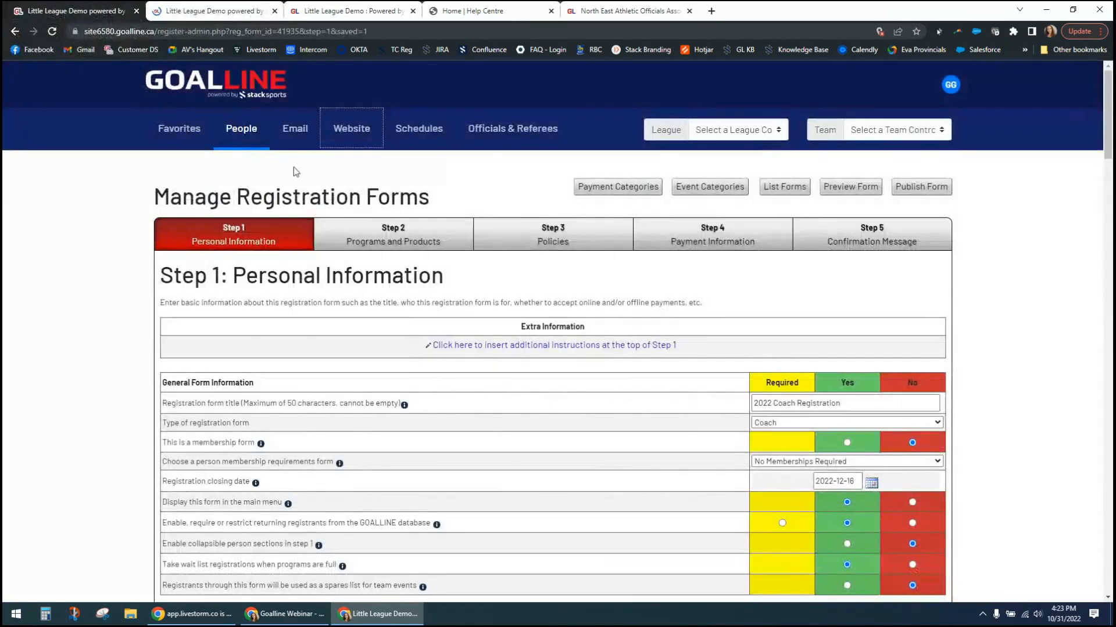
{"action": "left_click", "coordinate": [247, 242]}
{"action": "scroll", "coordinate": [473, 390], "scroll_direction": "down", "scroll_amount": 15}
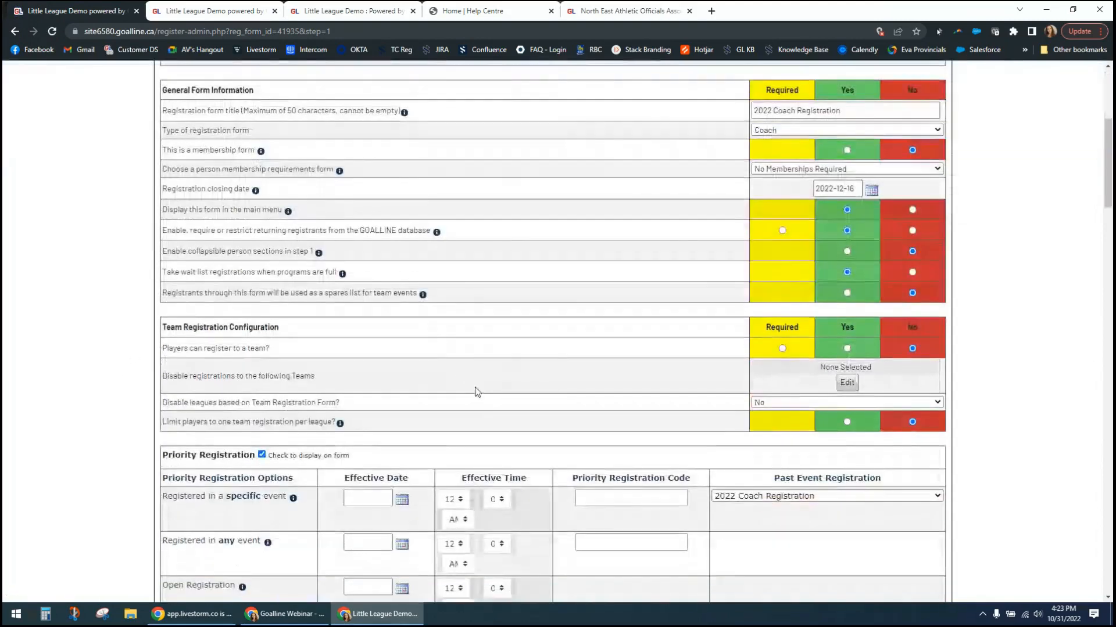
{"action": "scroll", "coordinate": [474, 389], "scroll_direction": "down", "scroll_amount": 11}
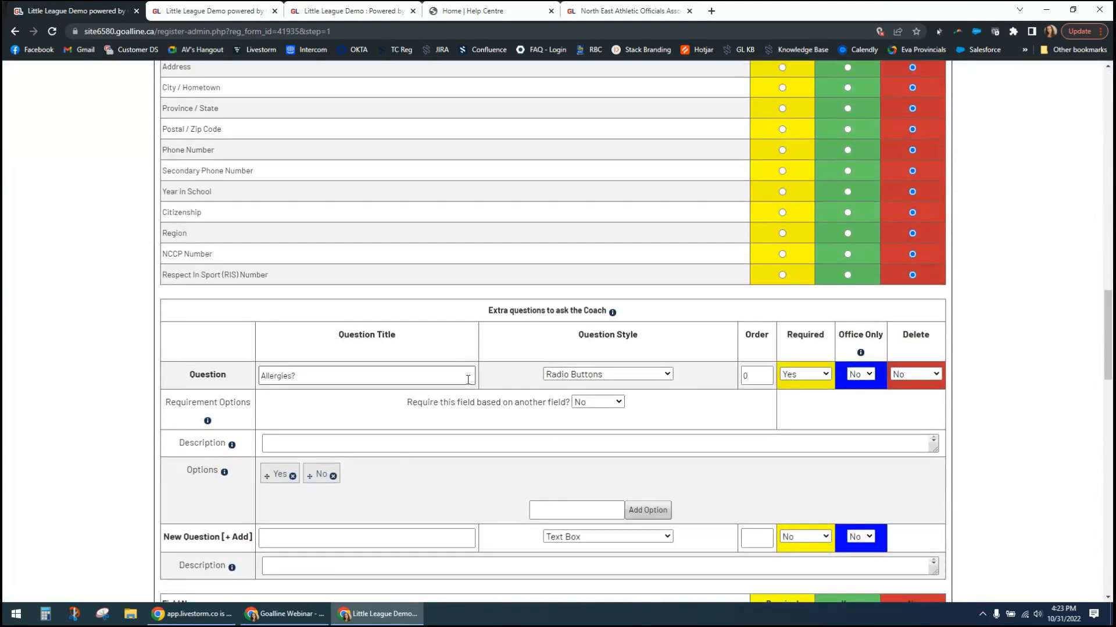
{"action": "scroll", "coordinate": [468, 380], "scroll_direction": "down", "scroll_amount": 6}
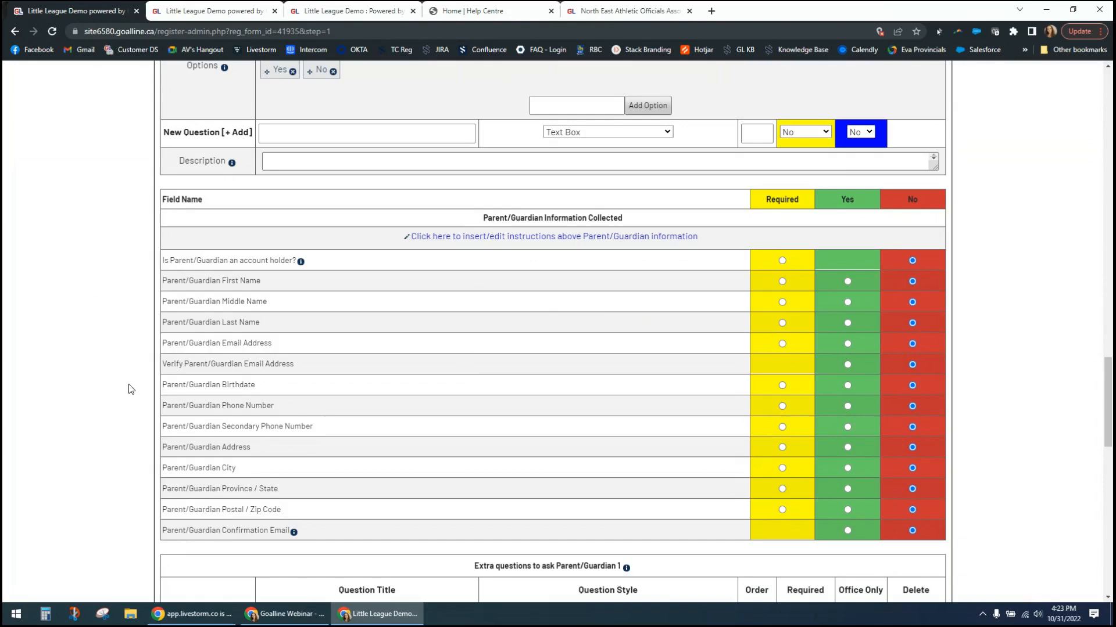
{"action": "left_click", "coordinate": [782, 282]}
{"action": "left_click", "coordinate": [782, 386]}
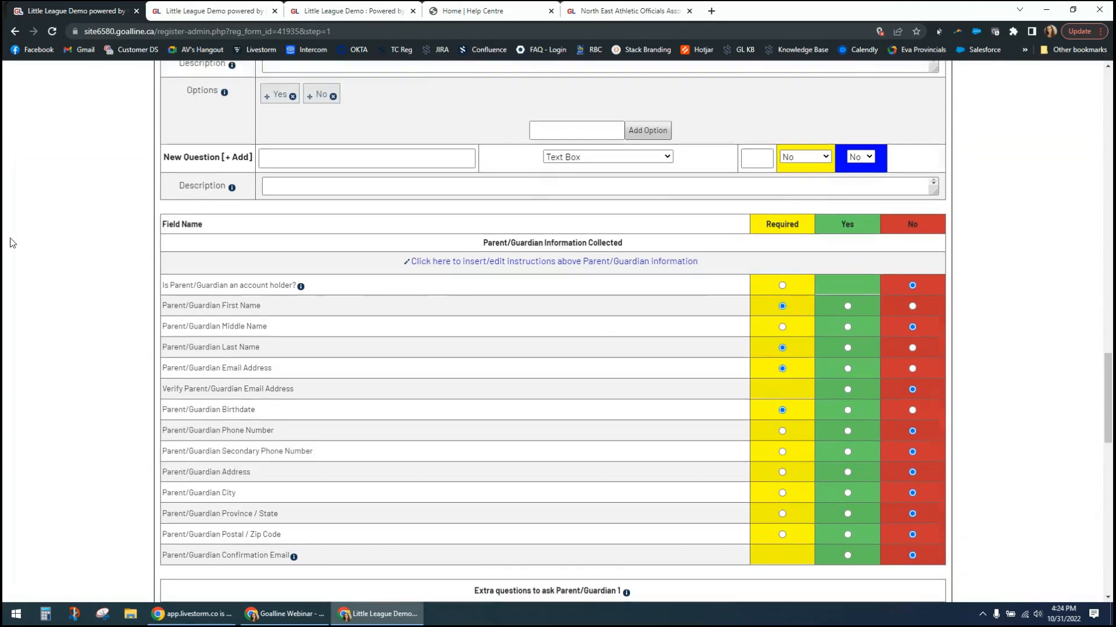
- Review the coach questions, both Parent/Guardian sections and the attachment settings through the end of Step 1
{"action": "scroll", "coordinate": [47, 242], "scroll_direction": "up", "scroll_amount": 5}
{"action": "scroll", "coordinate": [52, 242], "scroll_direction": "up", "scroll_amount": 4}
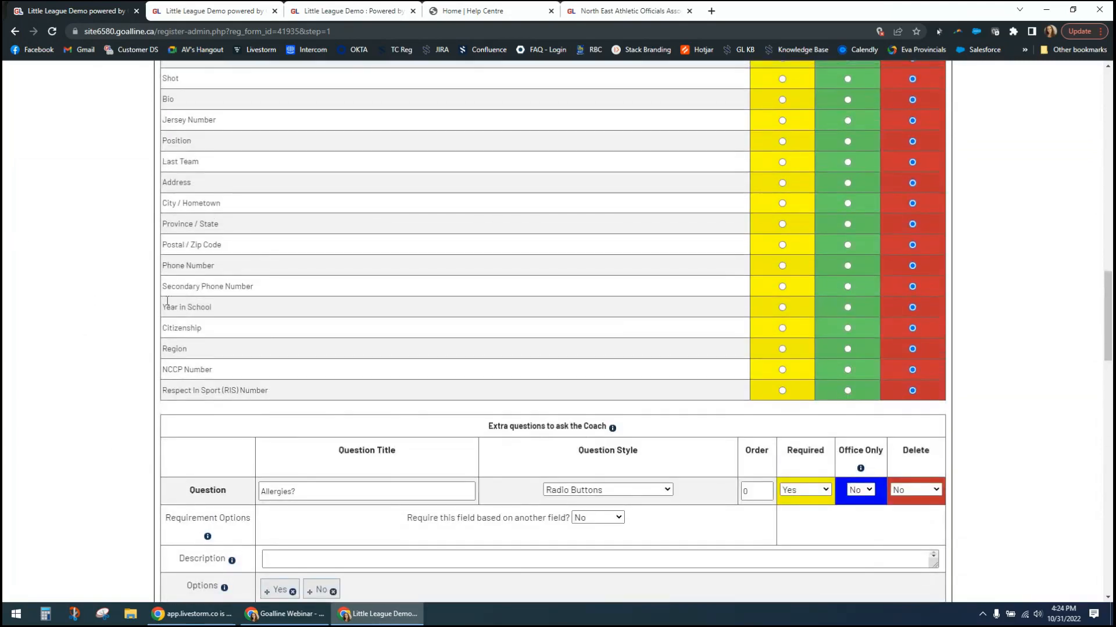
{"action": "scroll", "coordinate": [165, 347], "scroll_direction": "down", "scroll_amount": 2}
{"action": "scroll", "coordinate": [144, 337], "scroll_direction": "down", "scroll_amount": 8}
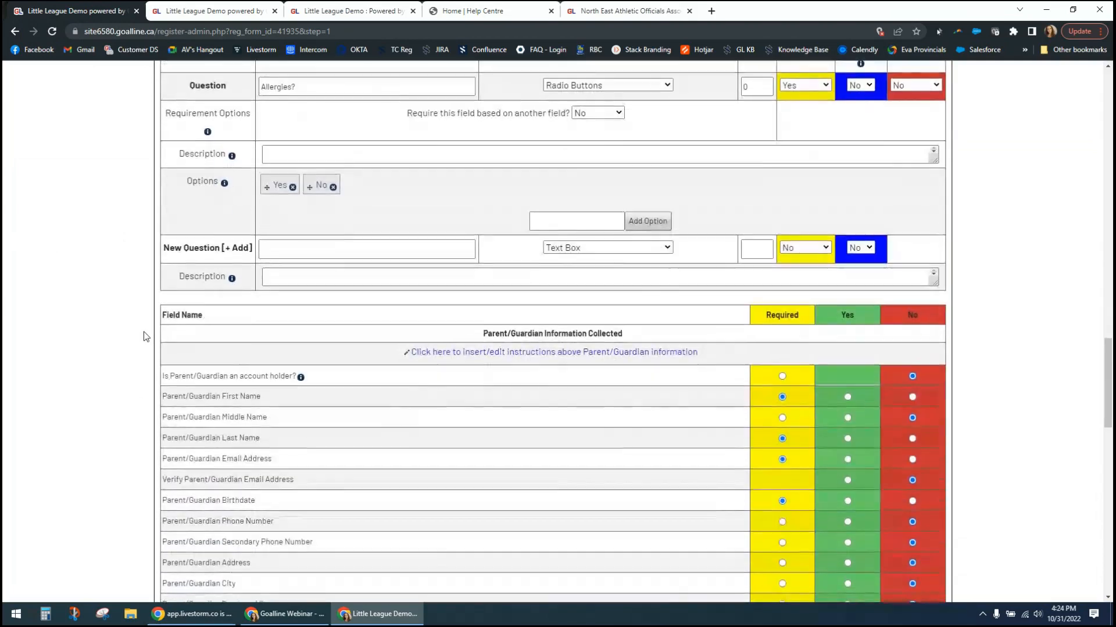
{"action": "scroll", "coordinate": [146, 337], "scroll_direction": "down", "scroll_amount": 1}
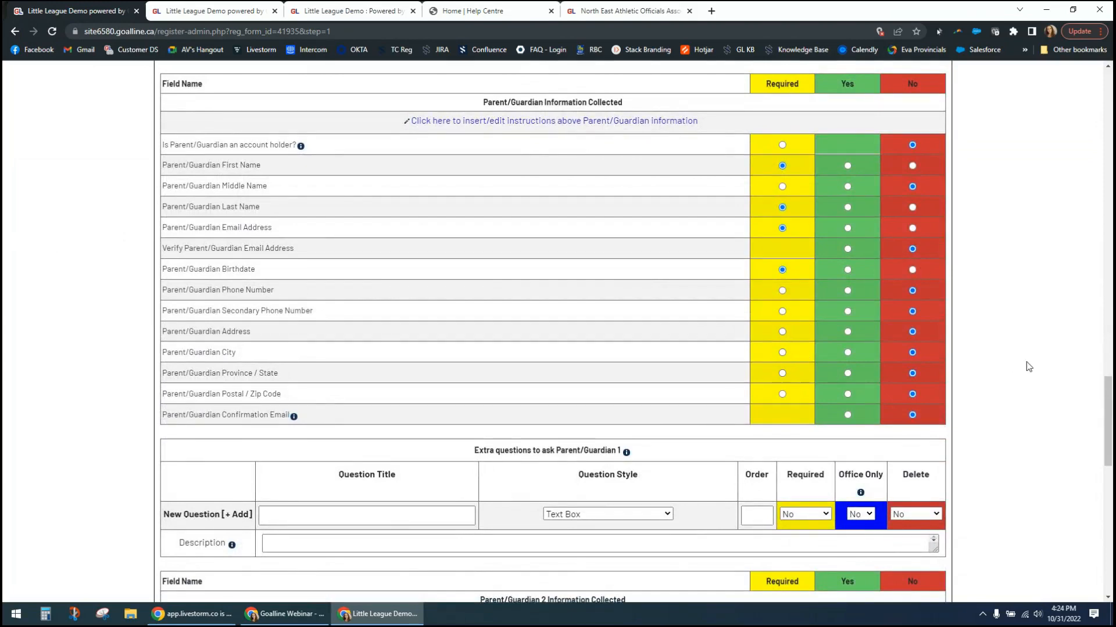
{"action": "scroll", "coordinate": [1028, 367], "scroll_direction": "down", "scroll_amount": 1}
{"action": "scroll", "coordinate": [1028, 366], "scroll_direction": "down", "scroll_amount": 3}
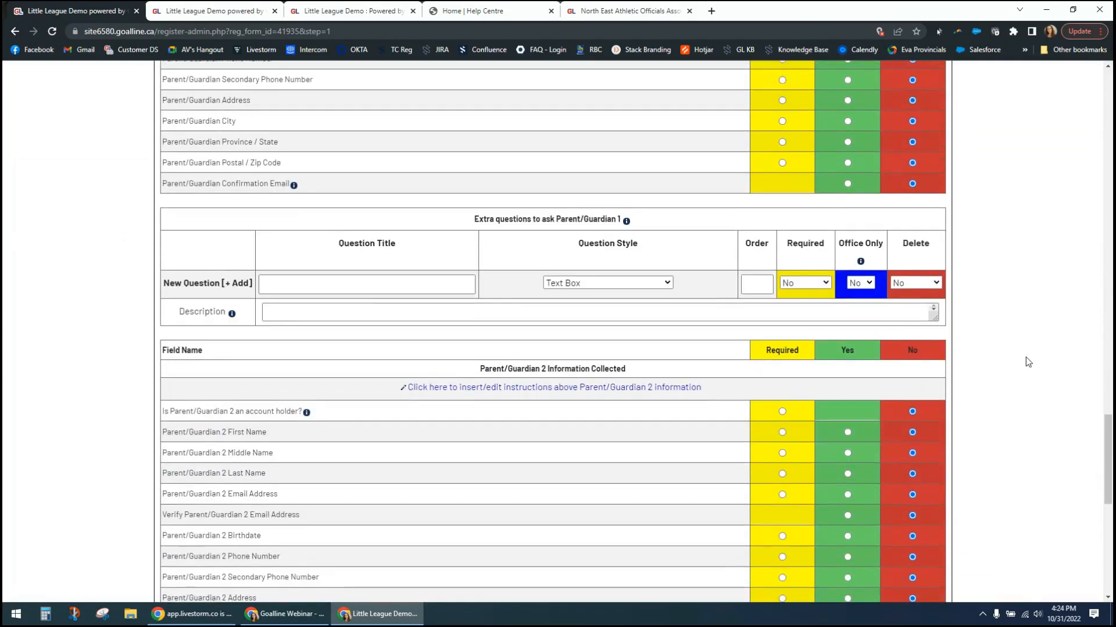
{"action": "scroll", "coordinate": [1025, 361], "scroll_direction": "down", "scroll_amount": 3}
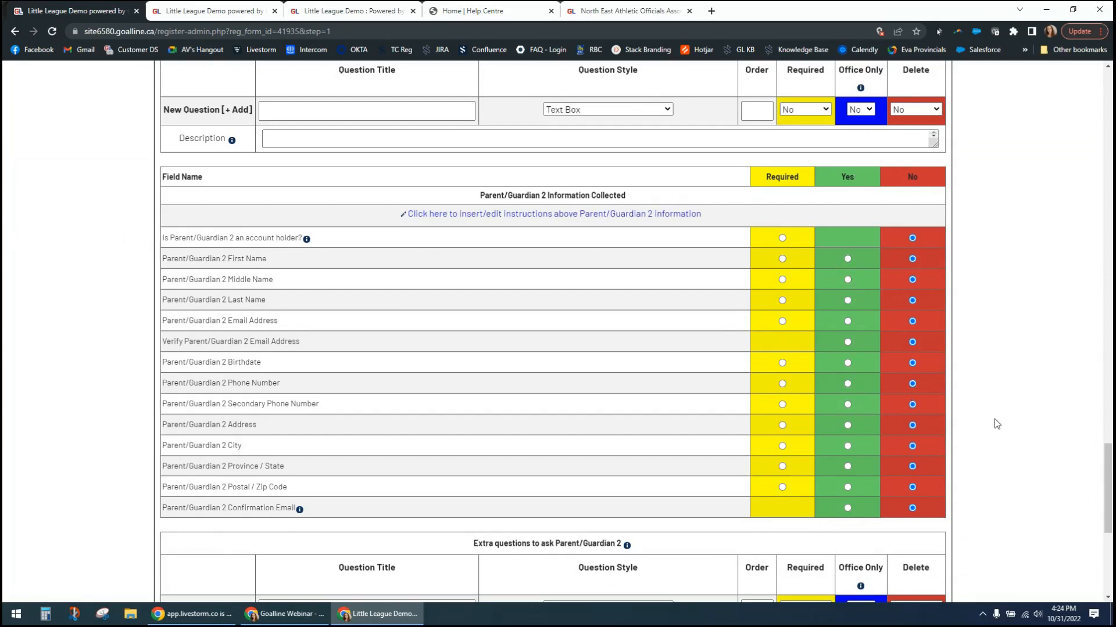
{"action": "scroll", "coordinate": [994, 420], "scroll_direction": "down", "scroll_amount": 2}
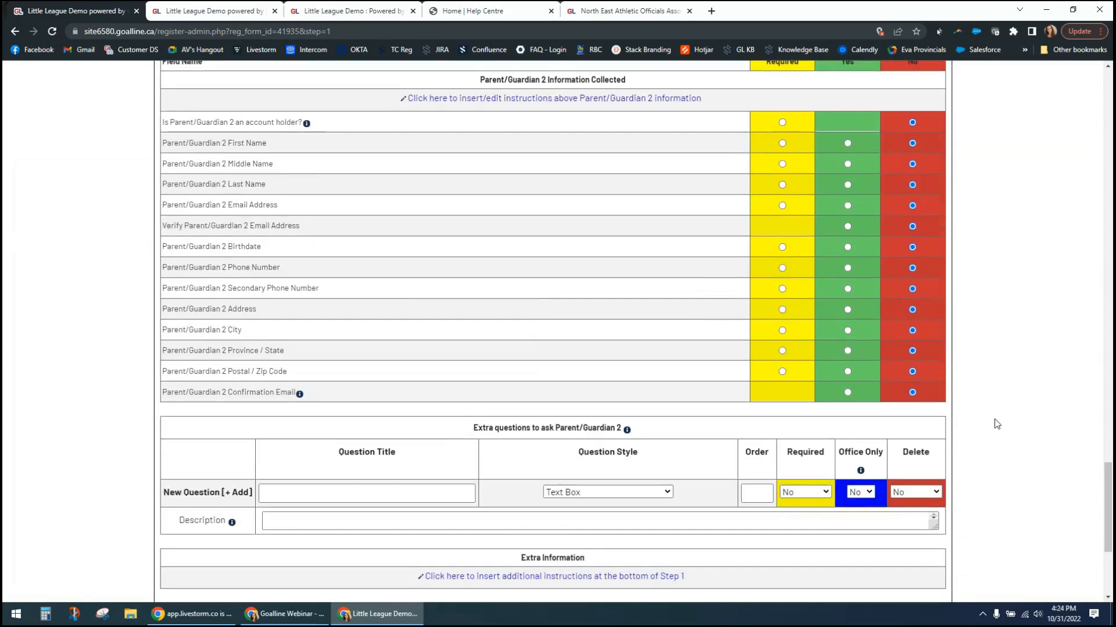
{"action": "scroll", "coordinate": [995, 421], "scroll_direction": "down", "scroll_amount": 3}
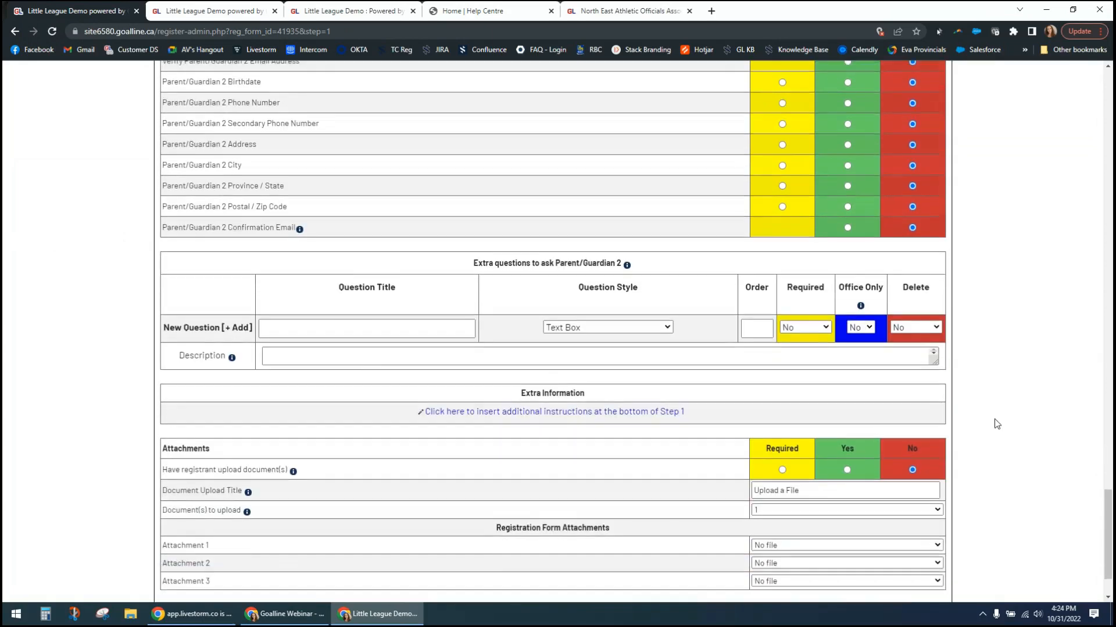
{"action": "scroll", "coordinate": [995, 420], "scroll_direction": "down", "scroll_amount": 1}
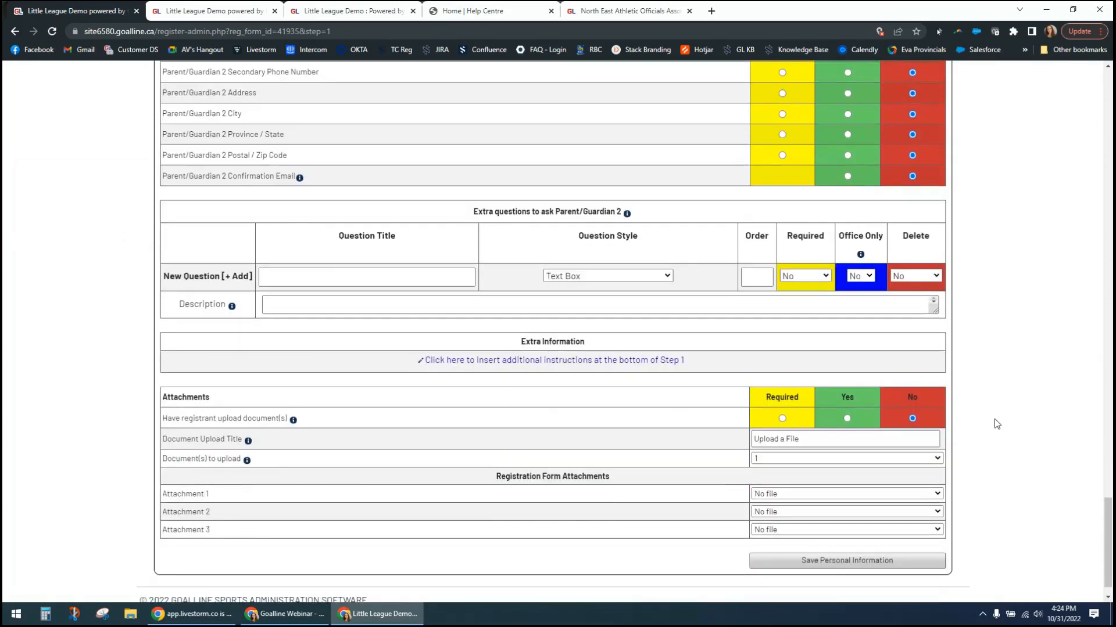
{"action": "scroll", "coordinate": [994, 423], "scroll_direction": "down", "scroll_amount": 1}
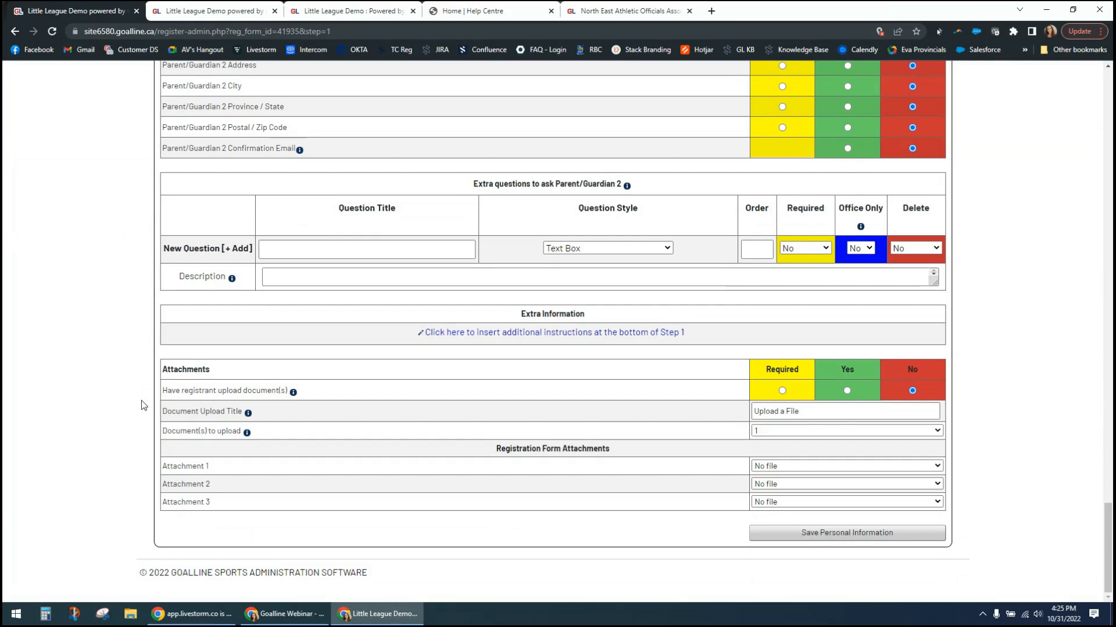
- Make the registrant document upload required in the form's attachment settings
{"action": "left_click", "coordinate": [846, 390]}
{"action": "left_click", "coordinate": [782, 392]}
{"action": "left_click_drag", "start_coordinate": [185, 466], "coordinate": [234, 499]}
{"action": "left_click", "coordinate": [244, 501]}
{"action": "left_click", "coordinate": [786, 465]}
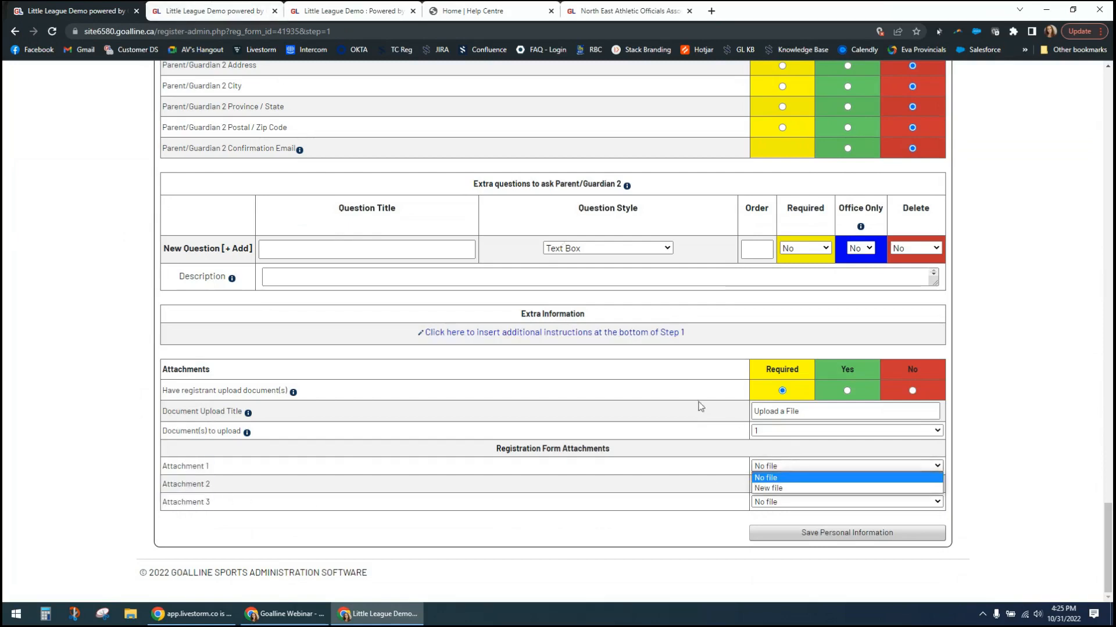
{"action": "left_click", "coordinate": [773, 488]}
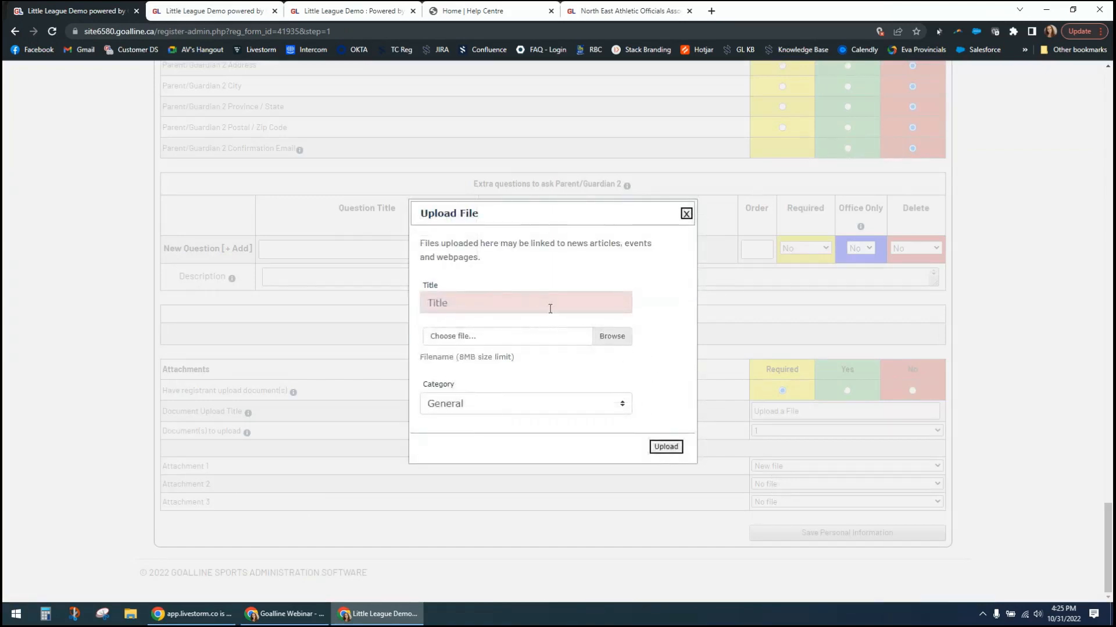
{"action": "left_click", "coordinate": [607, 406]}
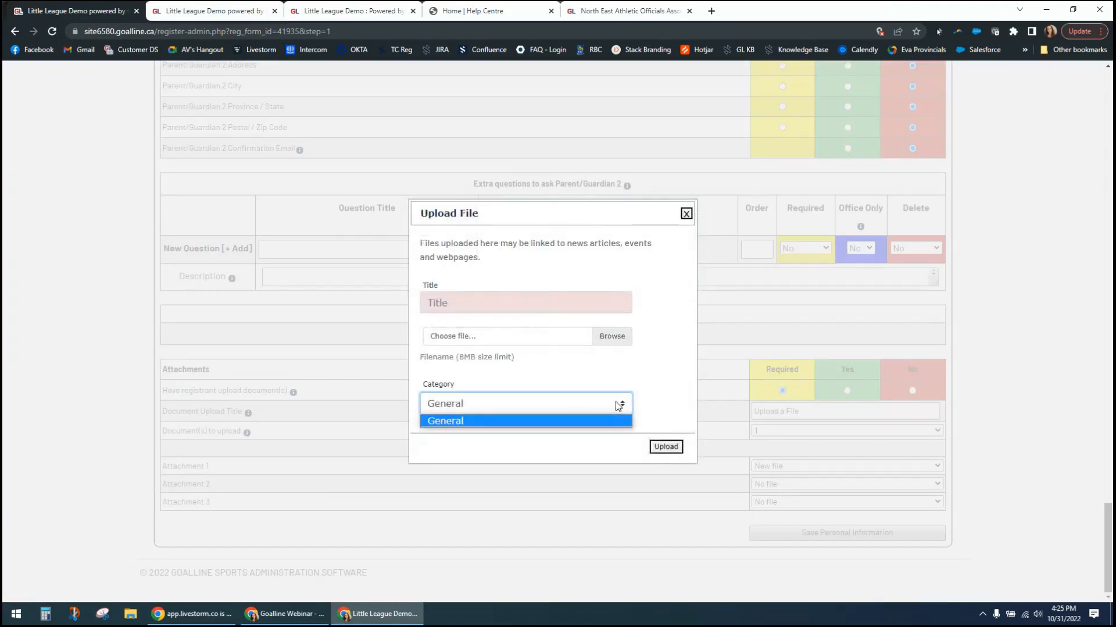
{"action": "left_click", "coordinate": [618, 404]}
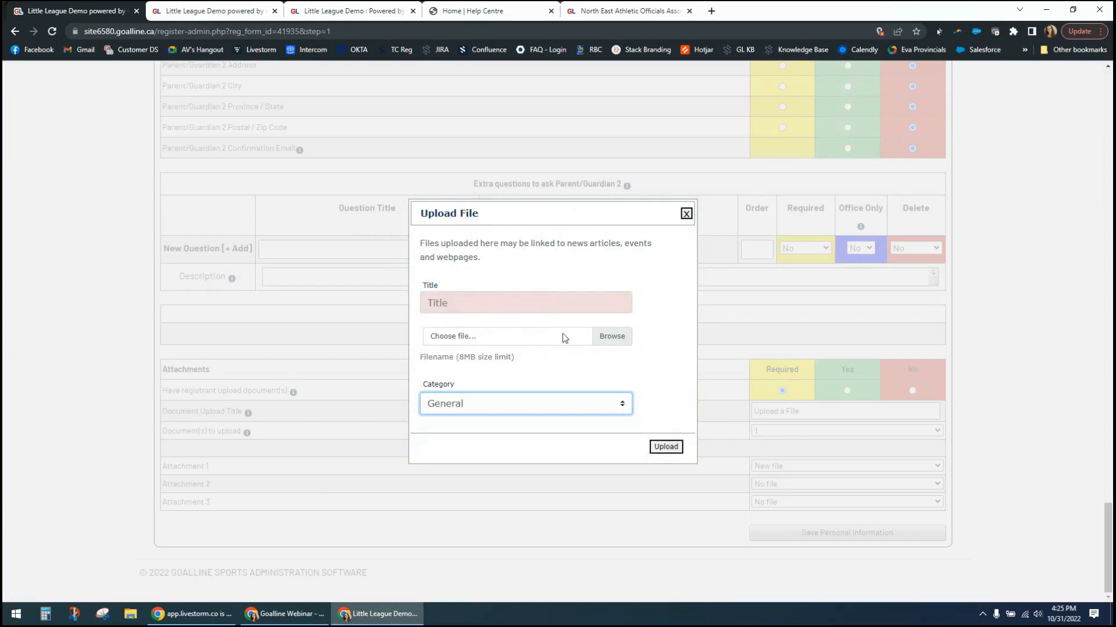
{"action": "left_click", "coordinate": [686, 214]}
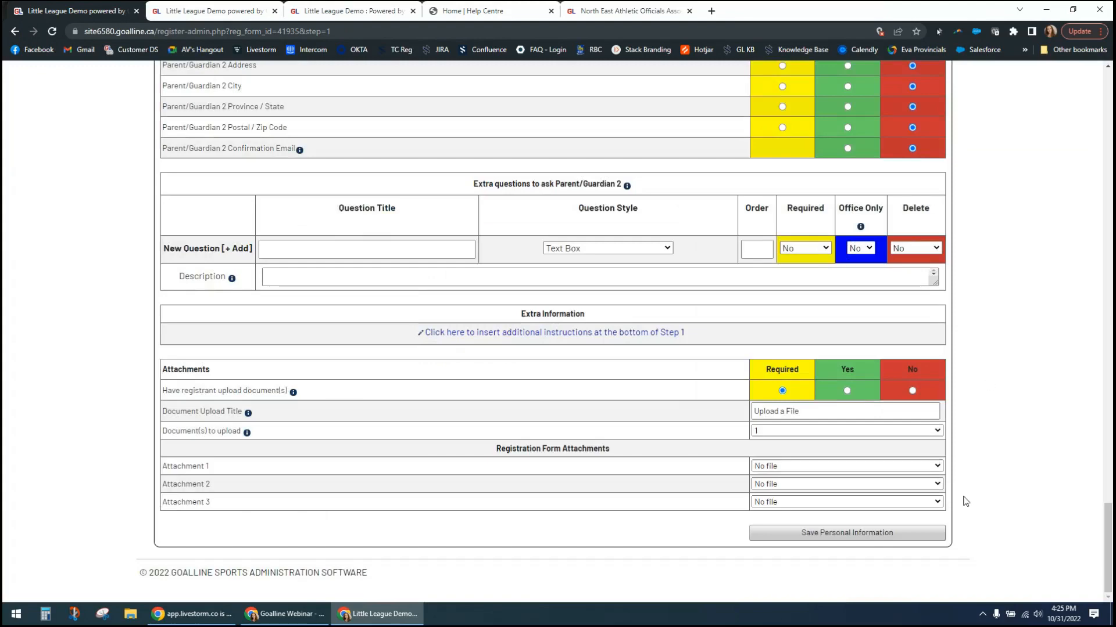
- Enter "What are your allergies" as the title of the blank new extra question for the coach
{"action": "scroll", "coordinate": [966, 497], "scroll_direction": "up", "scroll_amount": 2}
{"action": "scroll", "coordinate": [966, 498], "scroll_direction": "up", "scroll_amount": 20}
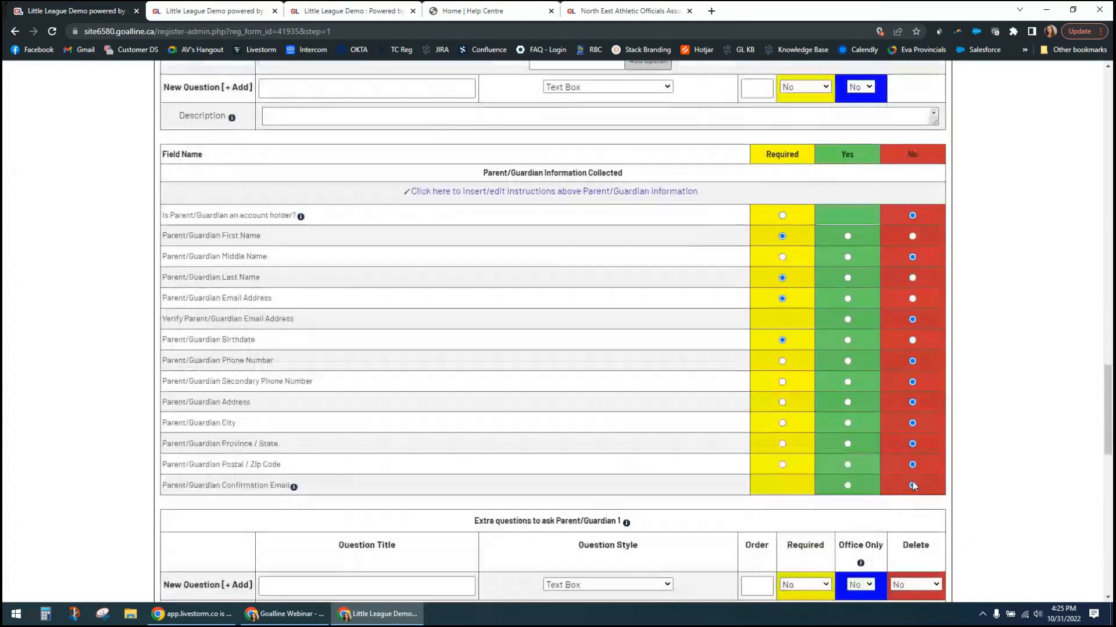
{"action": "scroll", "coordinate": [887, 480], "scroll_direction": "down", "scroll_amount": 3}
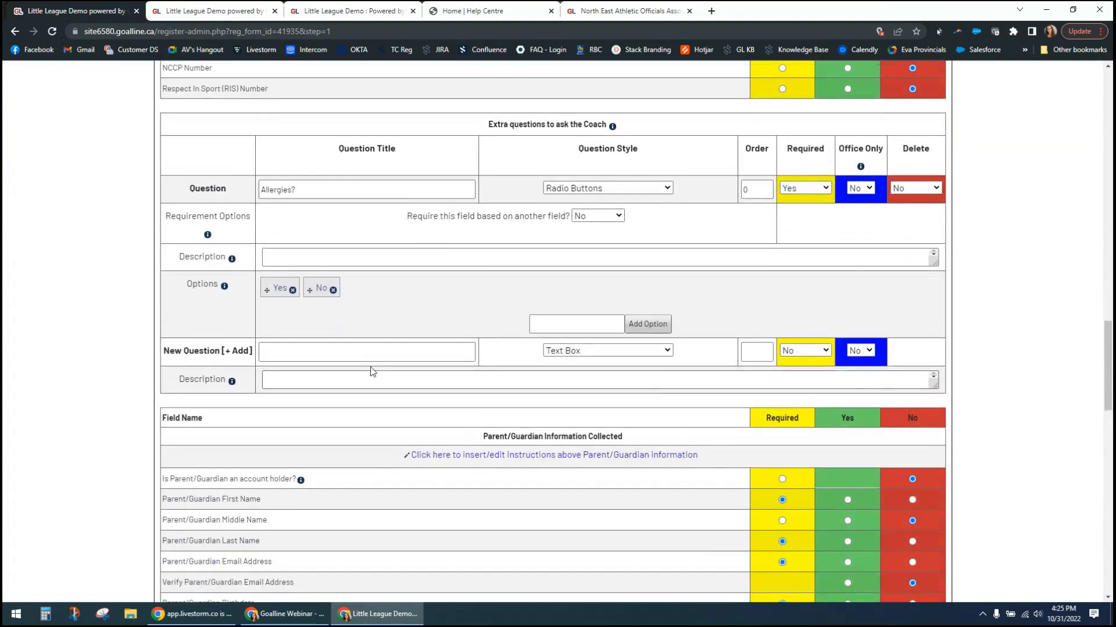
{"action": "left_click", "coordinate": [364, 355]}
{"action": "type", "text": "W"}
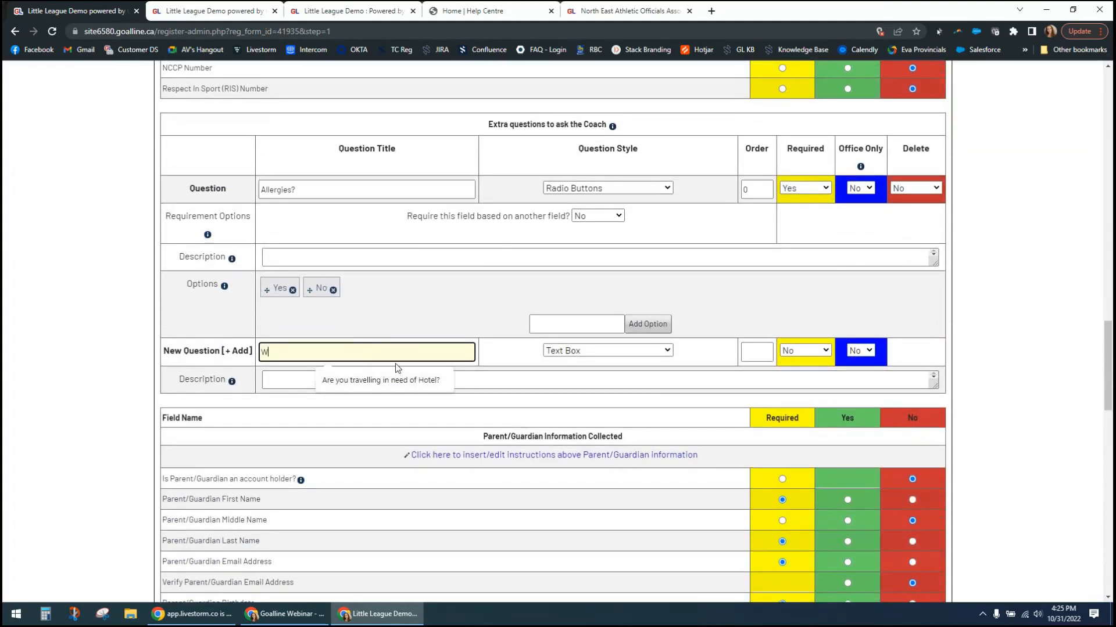
{"action": "type", "text": "hat are your aler"}
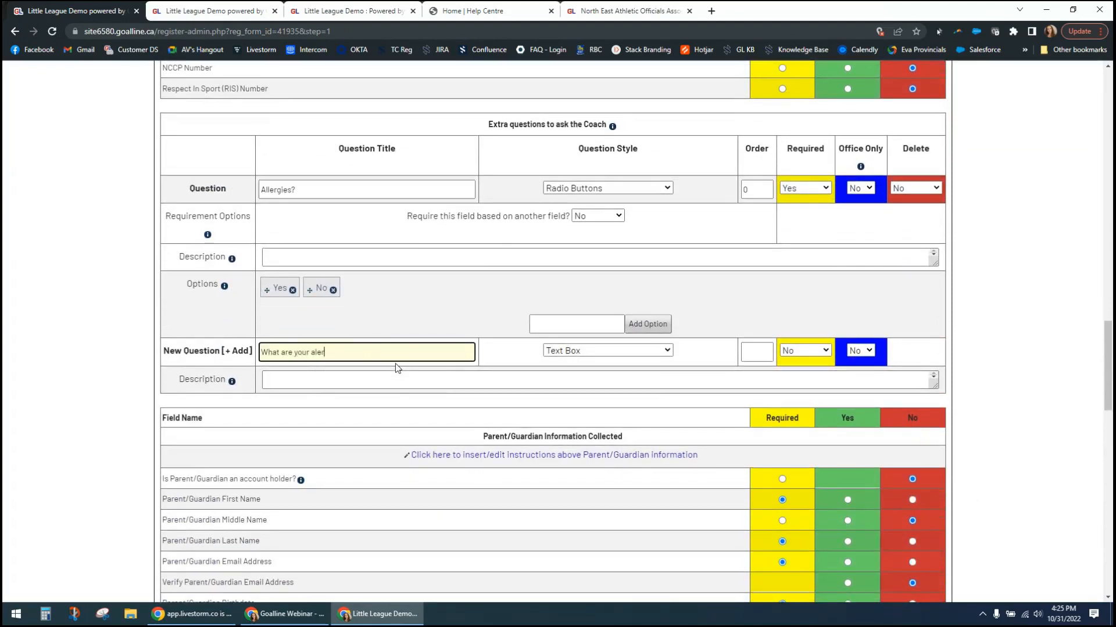
{"action": "type", "text": "ties?"}
{"action": "type", "text": "lergies"}
- Make "What are your allergies" a required question when the "Allergies?" question is answered Yes, and save Step 1
{"action": "left_click", "coordinate": [819, 353]}
{"action": "left_click", "coordinate": [813, 376]}
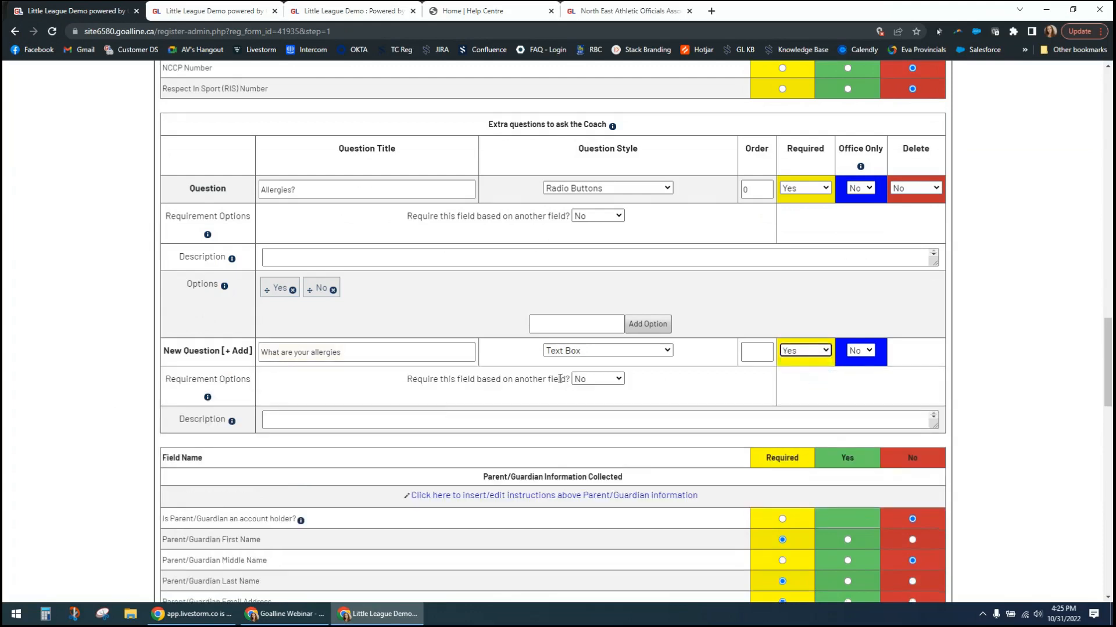
{"action": "left_click", "coordinate": [595, 382]}
{"action": "left_click", "coordinate": [606, 401]}
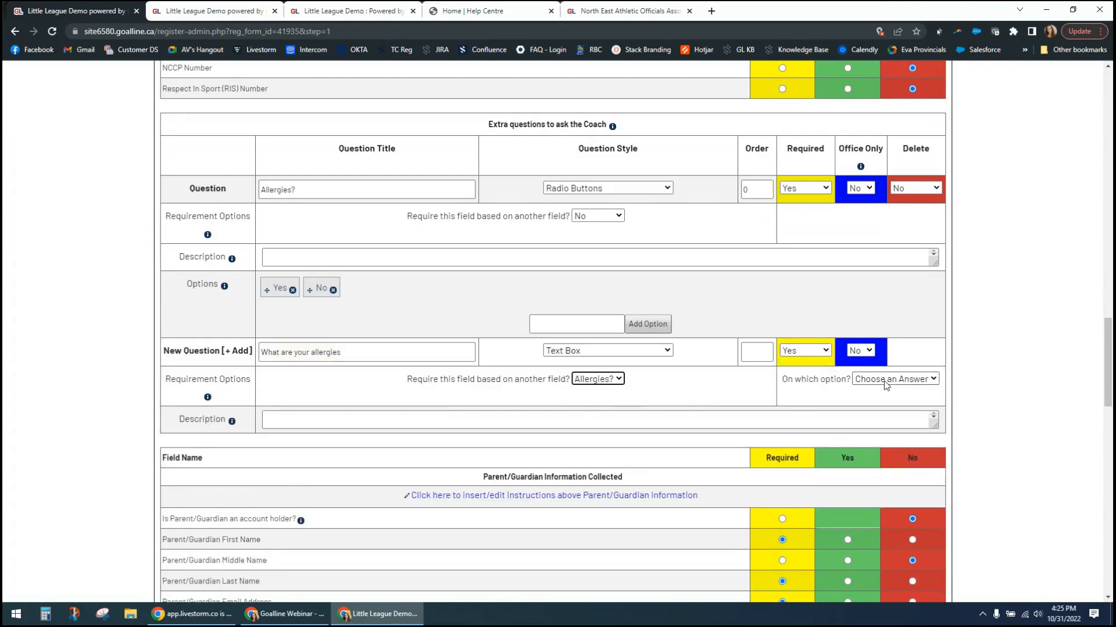
{"action": "left_click", "coordinate": [885, 381]}
{"action": "left_click", "coordinate": [893, 405]}
{"action": "scroll", "coordinate": [980, 401], "scroll_direction": "down", "scroll_amount": 20}
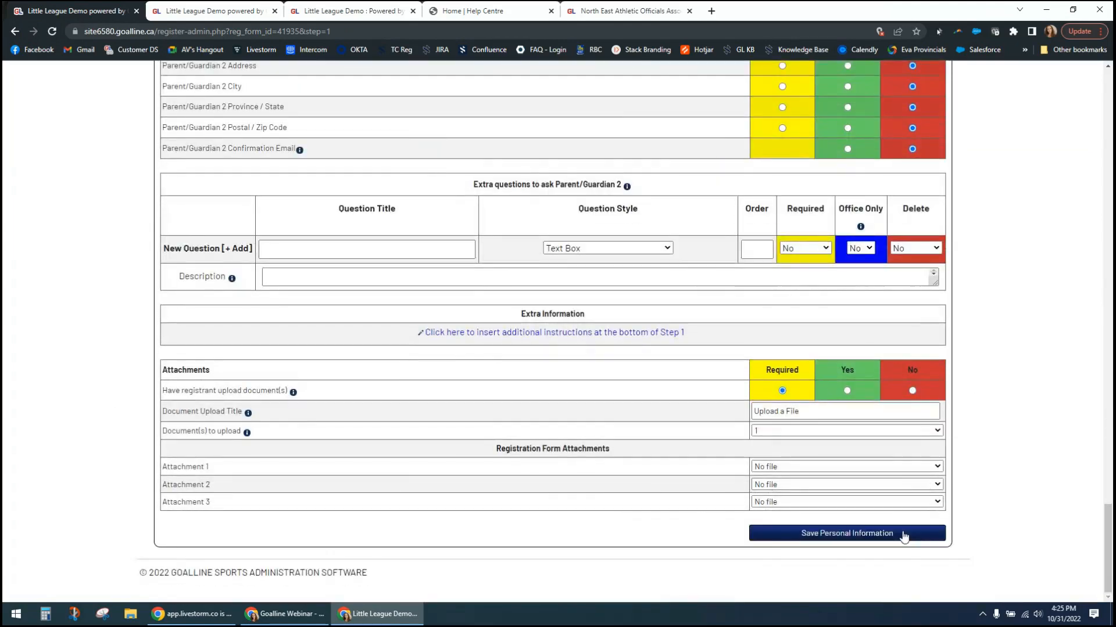
{"action": "left_click", "coordinate": [904, 537]}
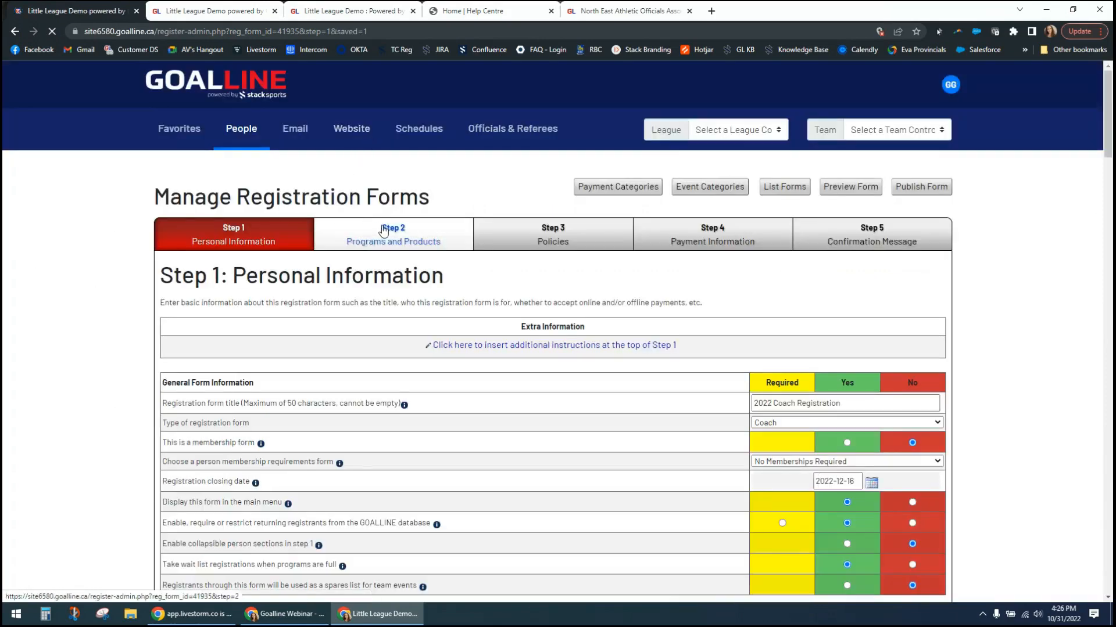
- Go to Step 2, Programs and Products, and add a payment type named "U7 Boys"
{"action": "left_click", "coordinate": [379, 244]}
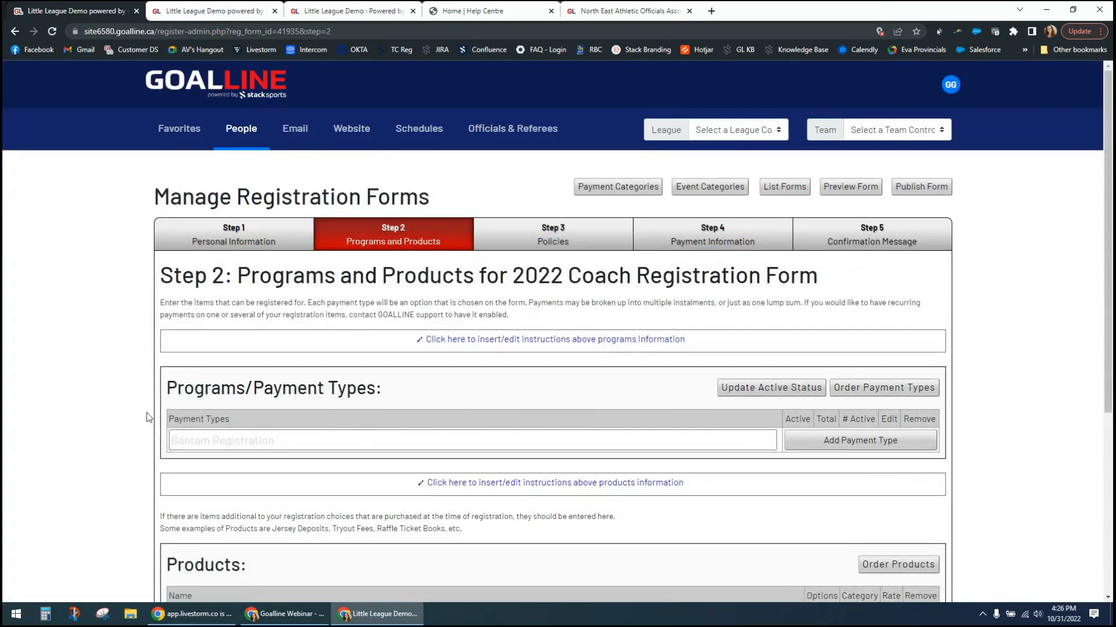
{"action": "left_click", "coordinate": [302, 442]}
{"action": "left_click", "coordinate": [302, 442]}
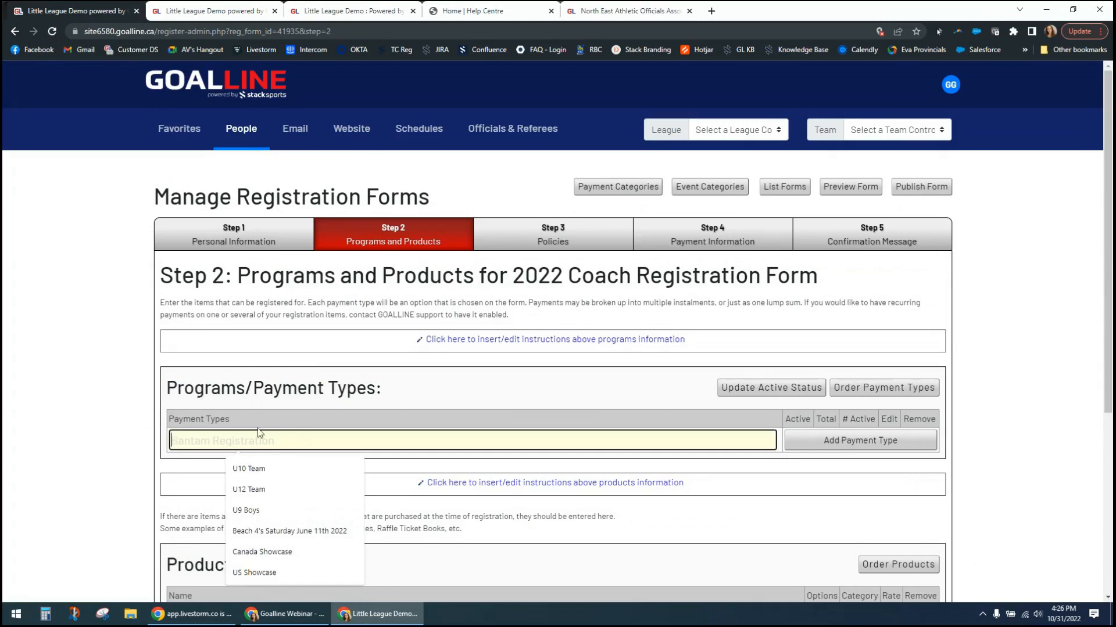
{"action": "scroll", "coordinate": [107, 425], "scroll_direction": "down", "scroll_amount": 3}
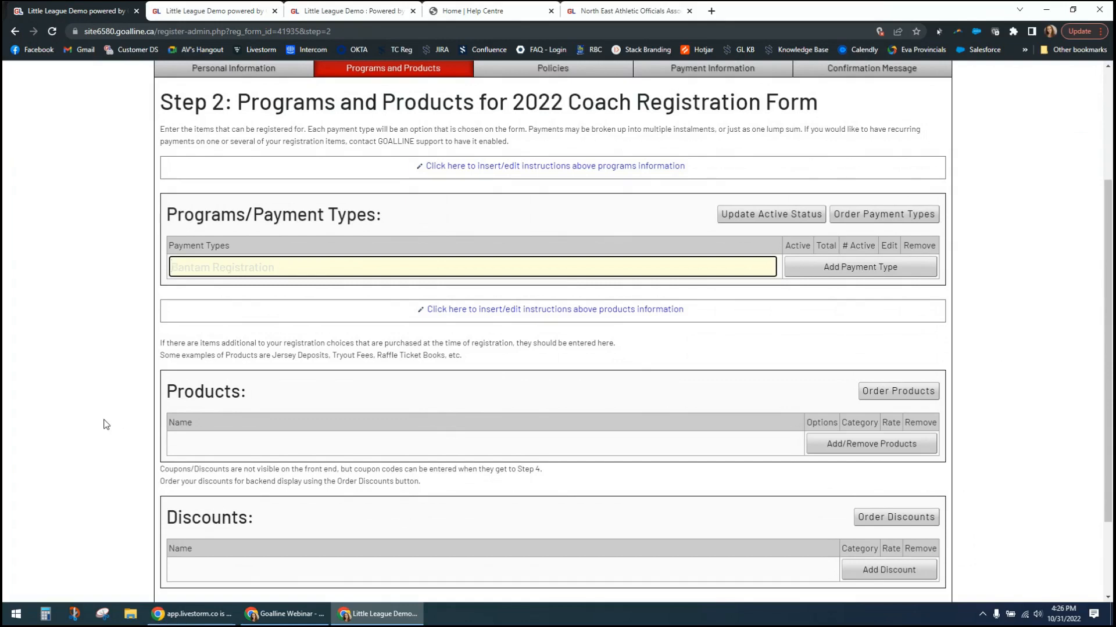
{"action": "type", "text": "U7"}
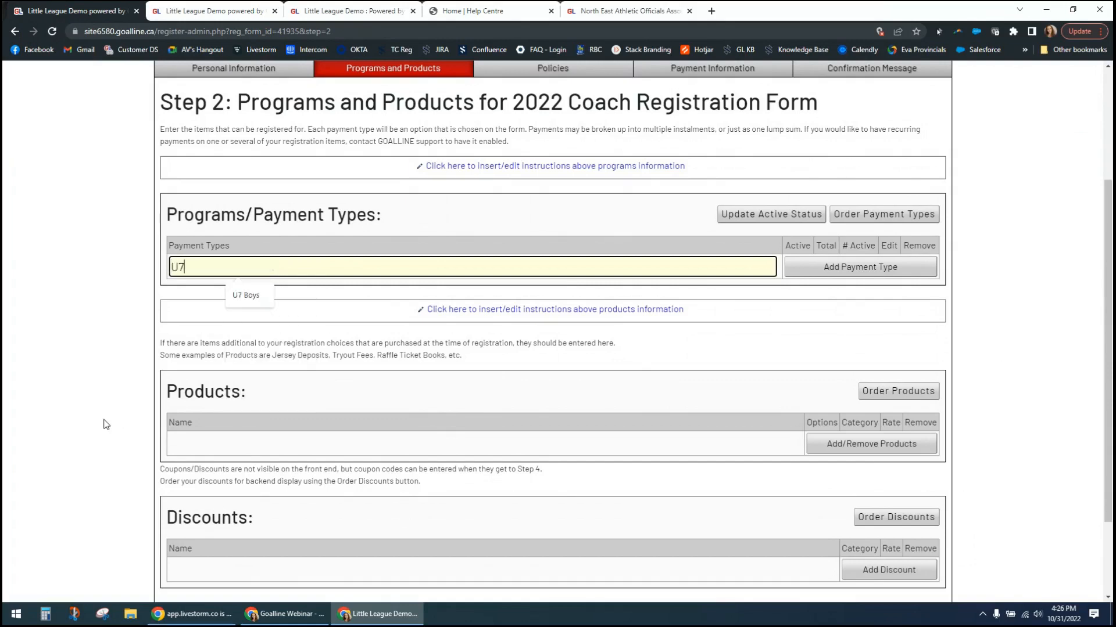
{"action": "type", "text": " Boys"}
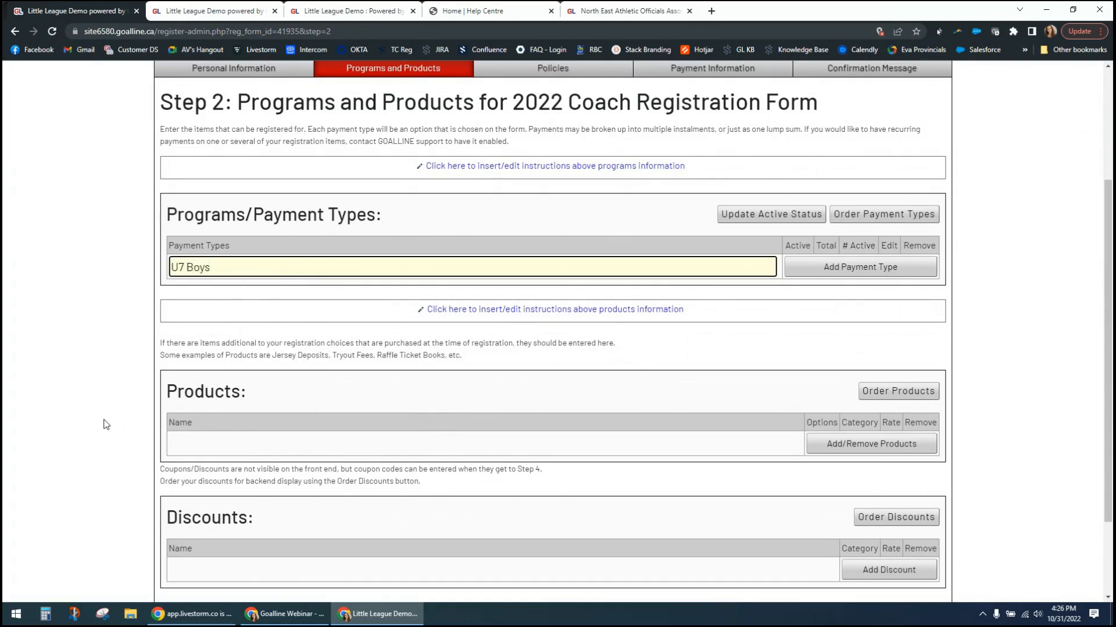
{"action": "left_click", "coordinate": [817, 272]}
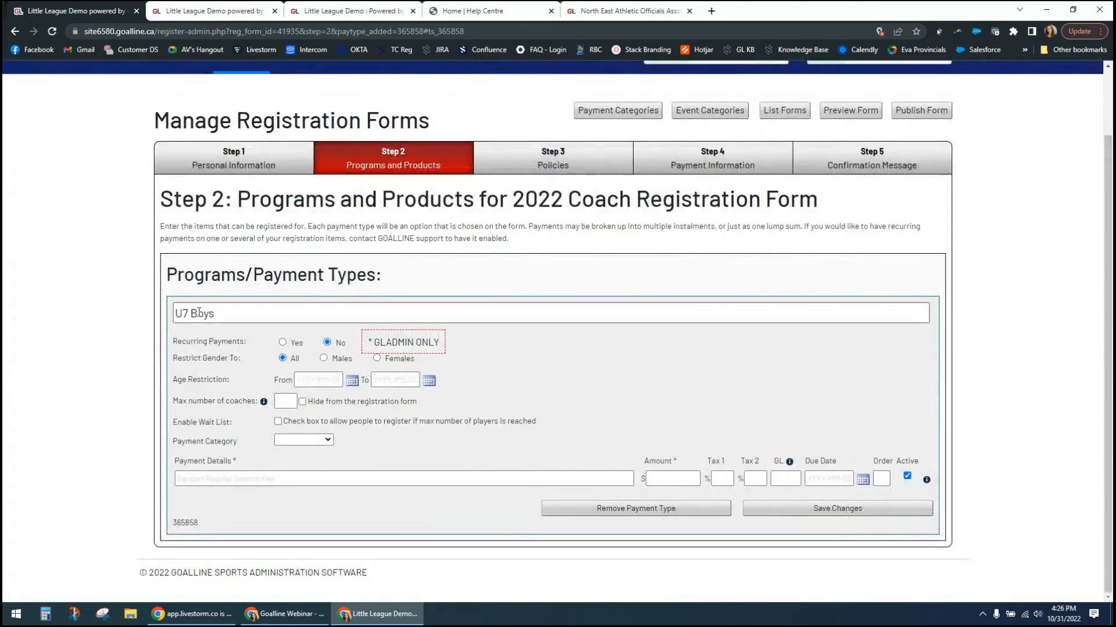
- Enter "U7 Boys - 2022 season" as the payment details of the U7 Boys payment type
{"action": "left_click_drag", "start_coordinate": [229, 313], "coordinate": [120, 315]}
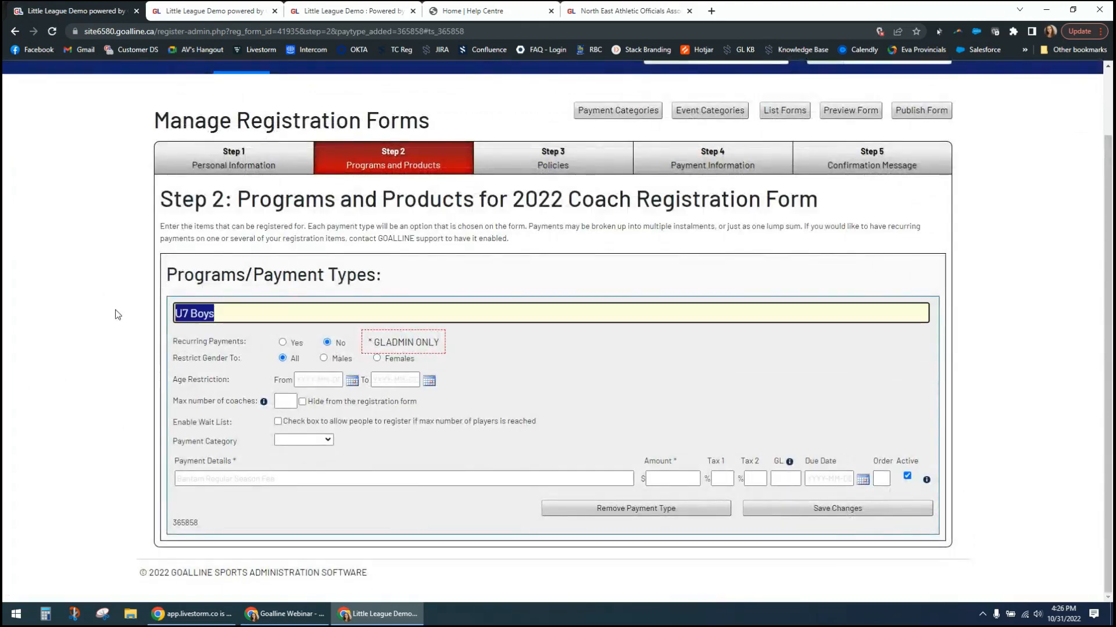
{"action": "left_click", "coordinate": [205, 480]}
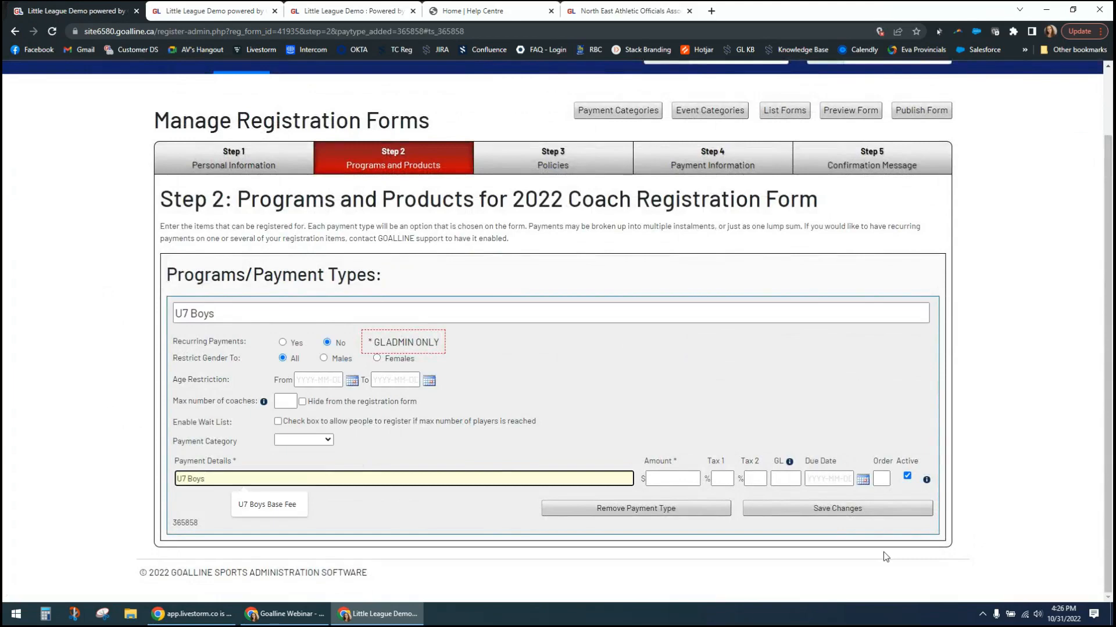
{"action": "type", "text": "- 2022"}
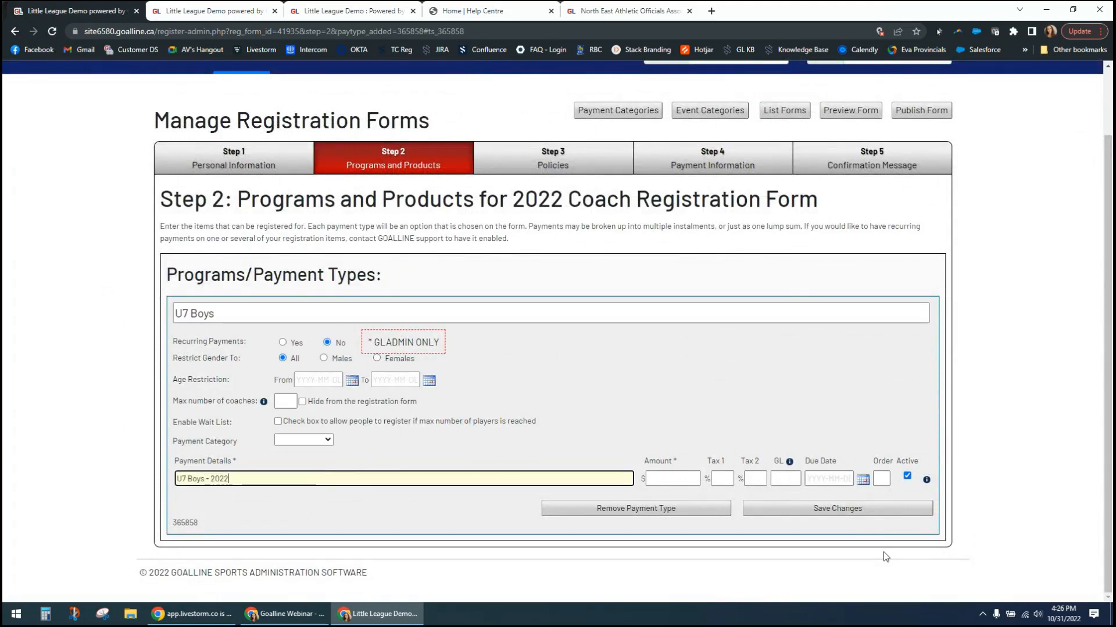
{"action": "type", "text": " season"}
{"action": "key", "text": "BackSpace"}
{"action": "type", "text": "n"}
- Restrict the U7 Boys payment type to males and set its maximum number of coaches to 20
{"action": "left_click_drag", "start_coordinate": [202, 359], "coordinate": [225, 360]}
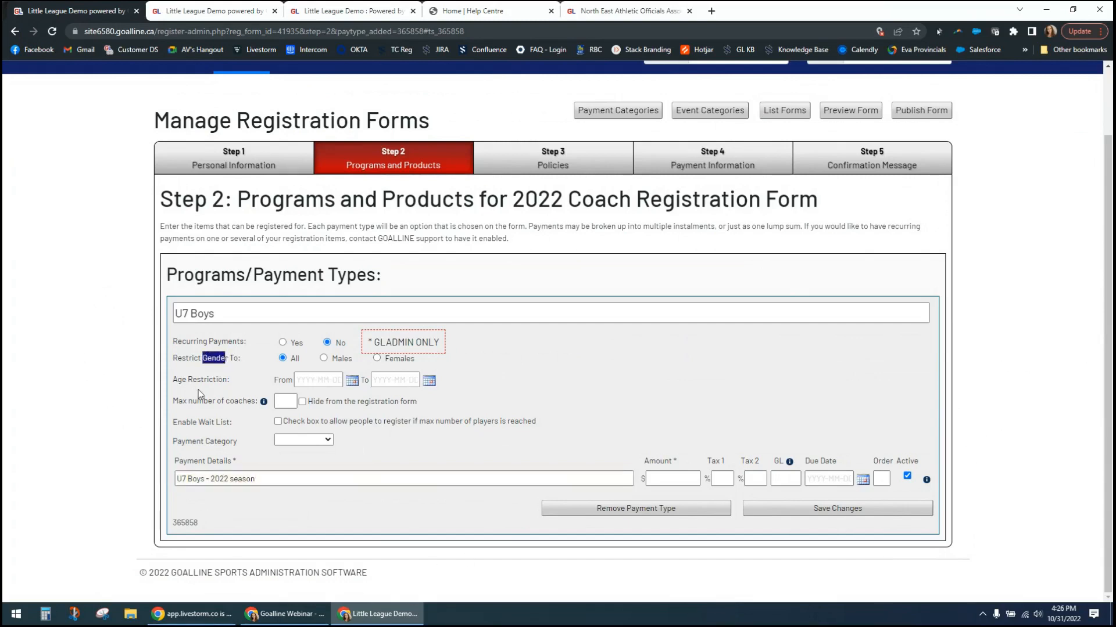
{"action": "left_click", "coordinate": [332, 362]}
{"action": "left_click_drag", "start_coordinate": [193, 380], "coordinate": [248, 384]}
{"action": "left_click", "coordinate": [192, 381]}
{"action": "left_click", "coordinate": [283, 401]}
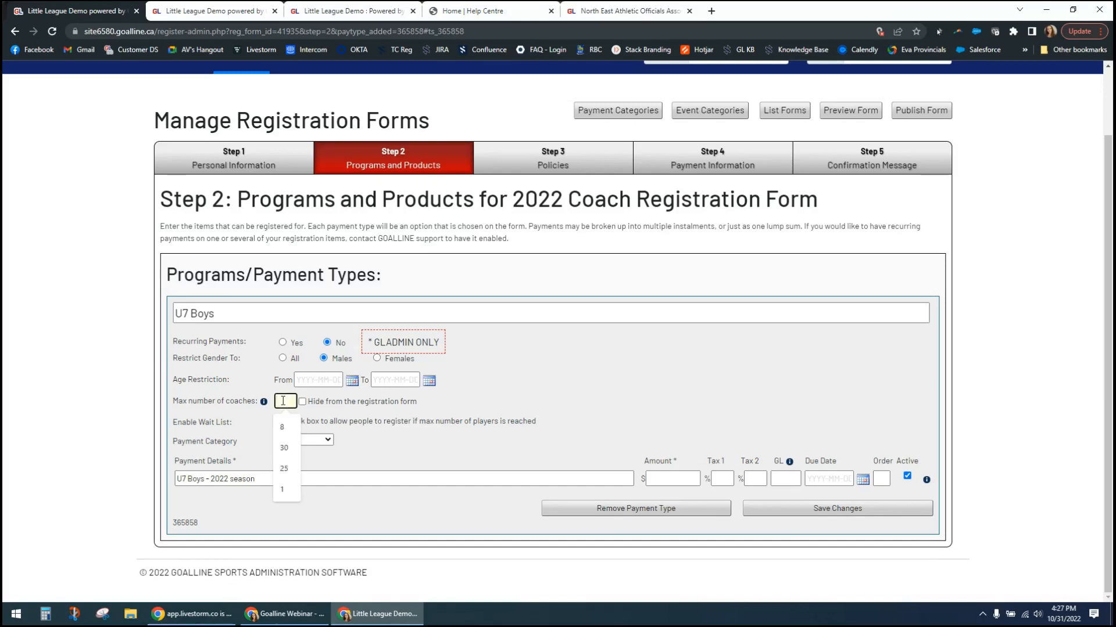
{"action": "type", "text": "20"}
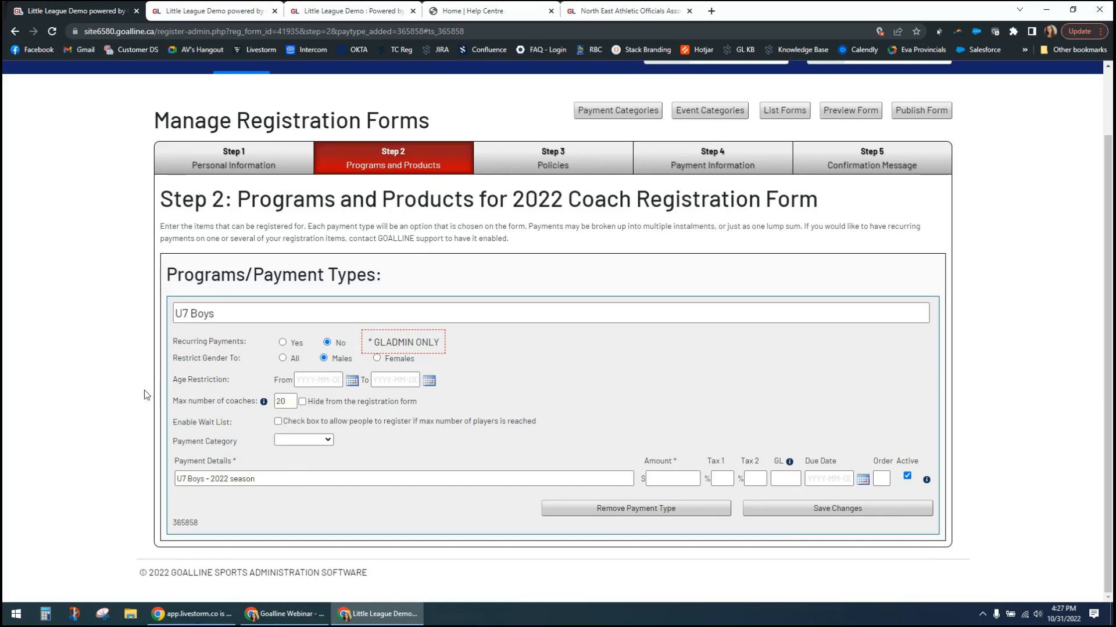
{"action": "left_click_drag", "start_coordinate": [191, 423], "coordinate": [226, 422]}
{"action": "left_click", "coordinate": [277, 421]}
{"action": "left_click", "coordinate": [107, 419]}
{"action": "left_click", "coordinate": [278, 422]}
- Set the U7 Boys payment amount to $100 and its GL code to "U7b2022"
{"action": "left_click", "coordinate": [677, 480]}
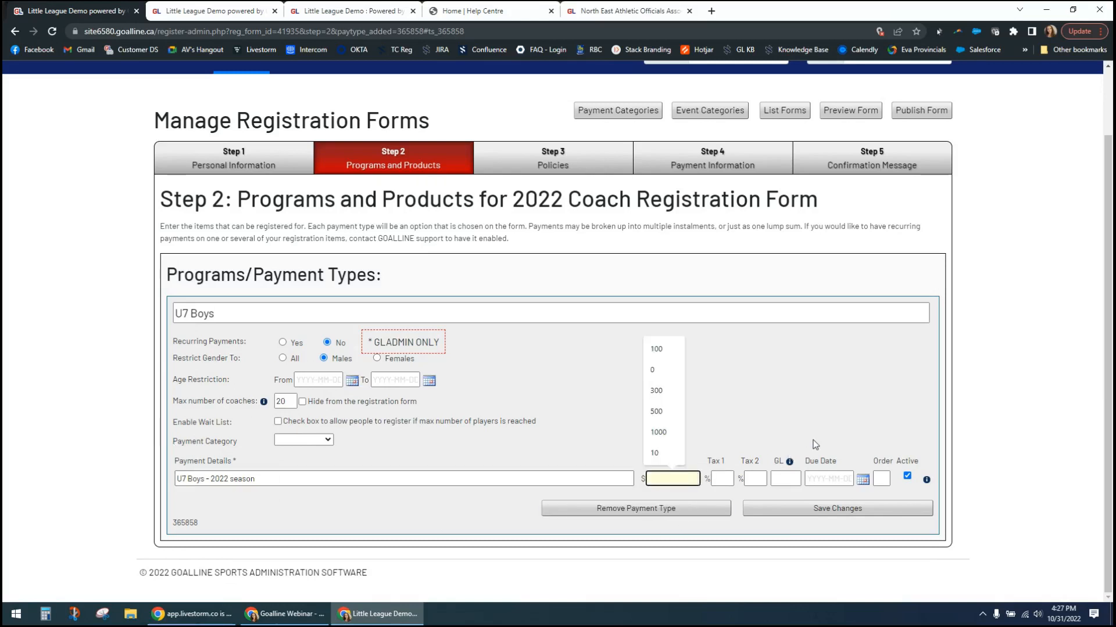
{"action": "type", "text": "100"}
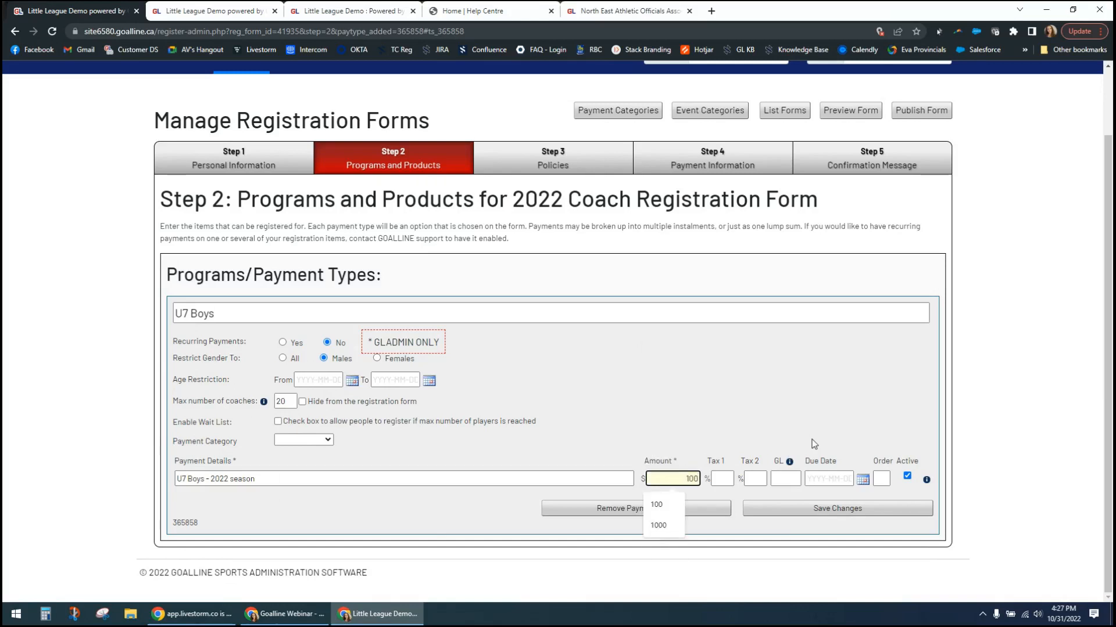
{"action": "left_click", "coordinate": [785, 479]}
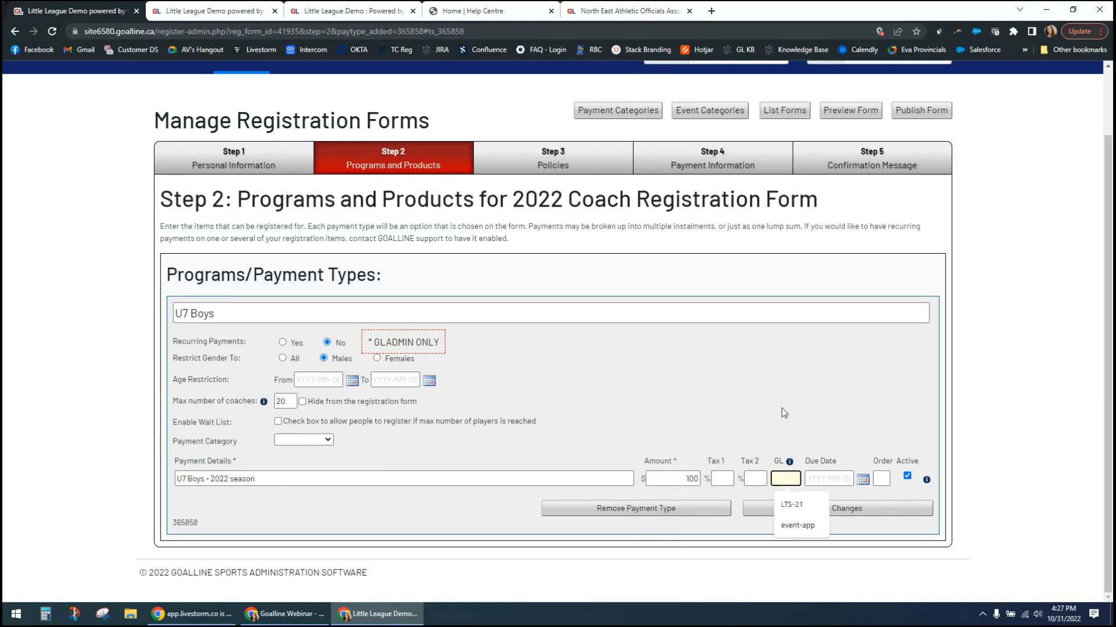
{"action": "type", "text": "U"}
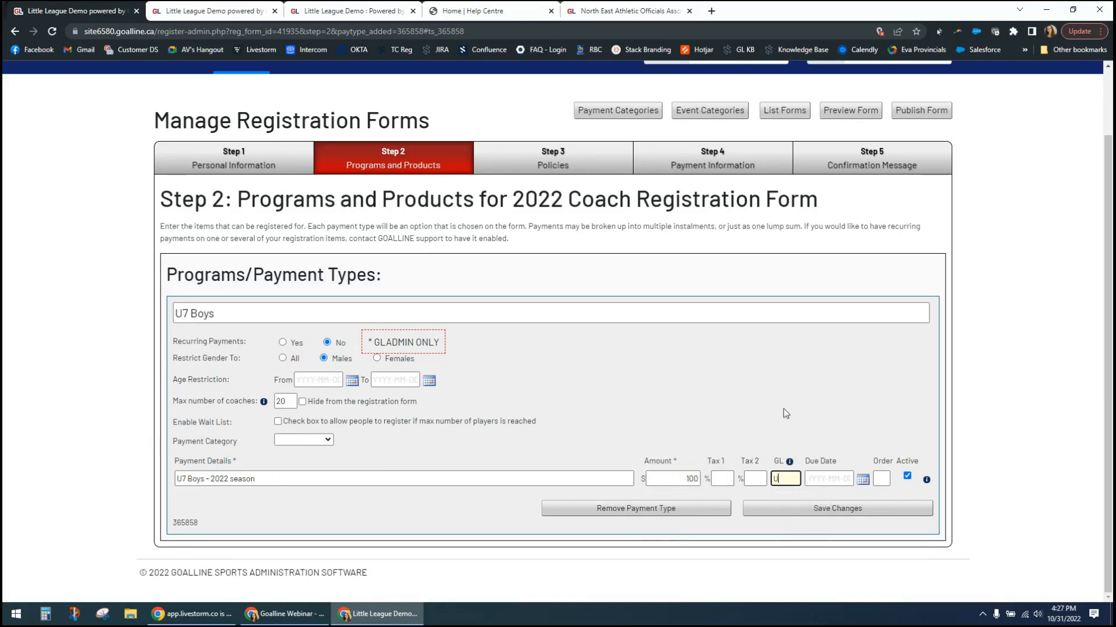
{"action": "type", "text": "7b2022"}
{"action": "left_click", "coordinate": [786, 414]}
- Leave the due date blank and save the U7 Boys payment type
{"action": "left_click", "coordinate": [825, 477]}
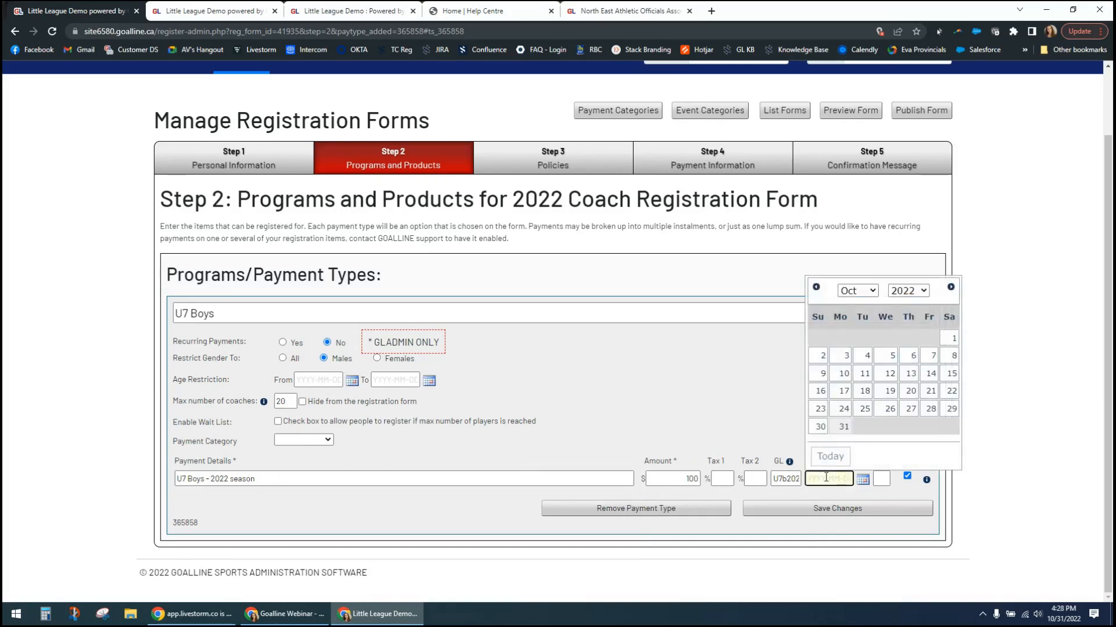
{"action": "left_click", "coordinate": [761, 409]}
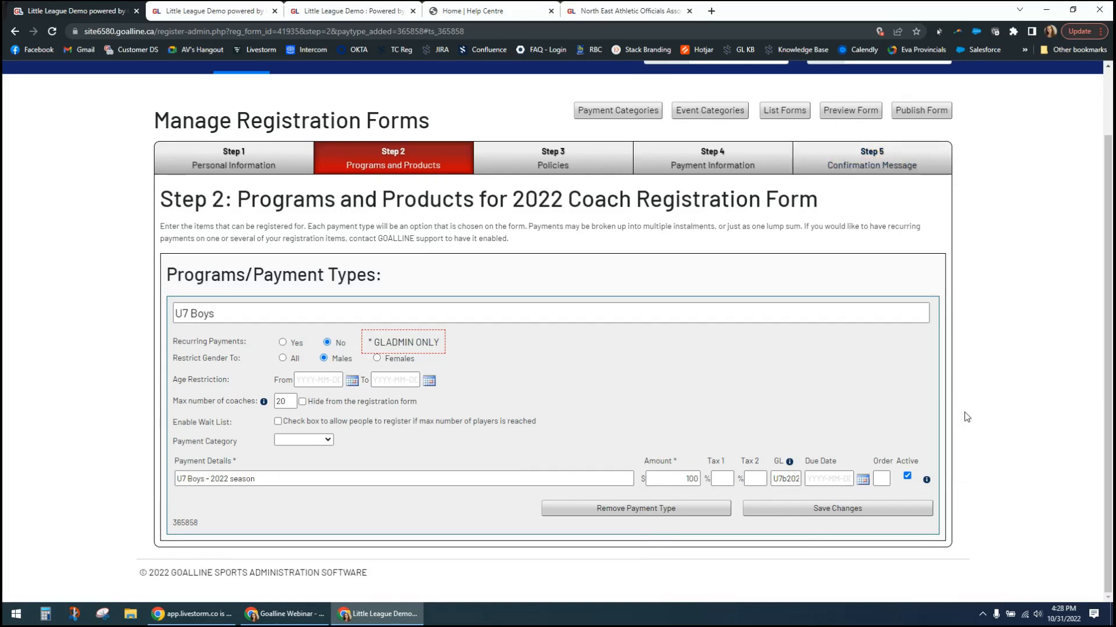
{"action": "left_click", "coordinate": [836, 514]}
{"action": "left_click", "coordinate": [637, 372]}
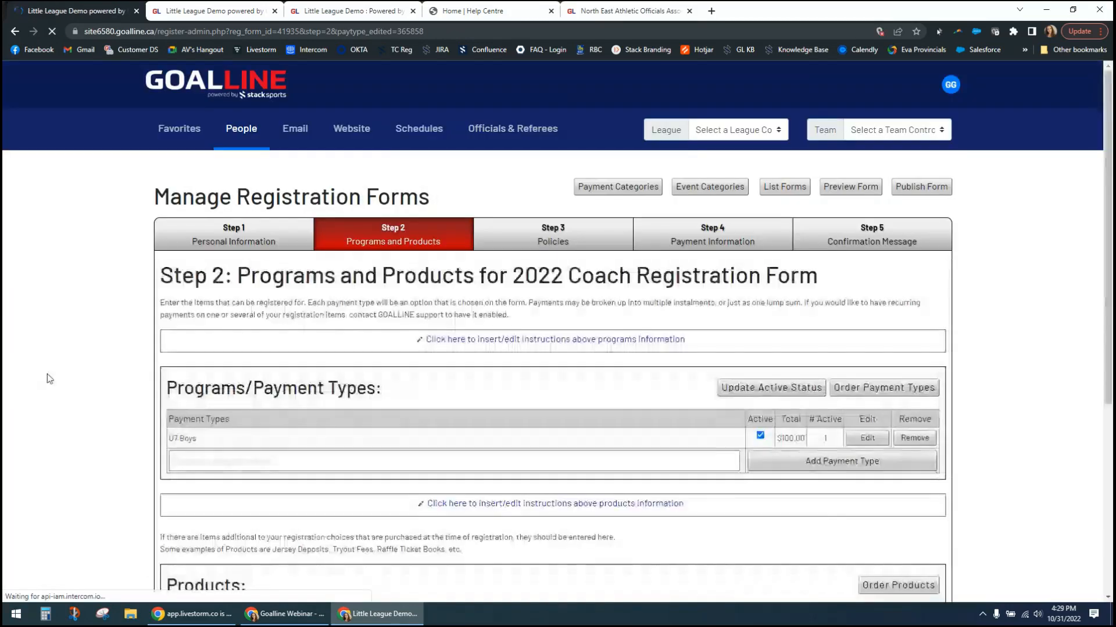
- Add a second payment type named "U7 Girls" to the coach registration form
{"action": "left_click", "coordinate": [243, 463]}
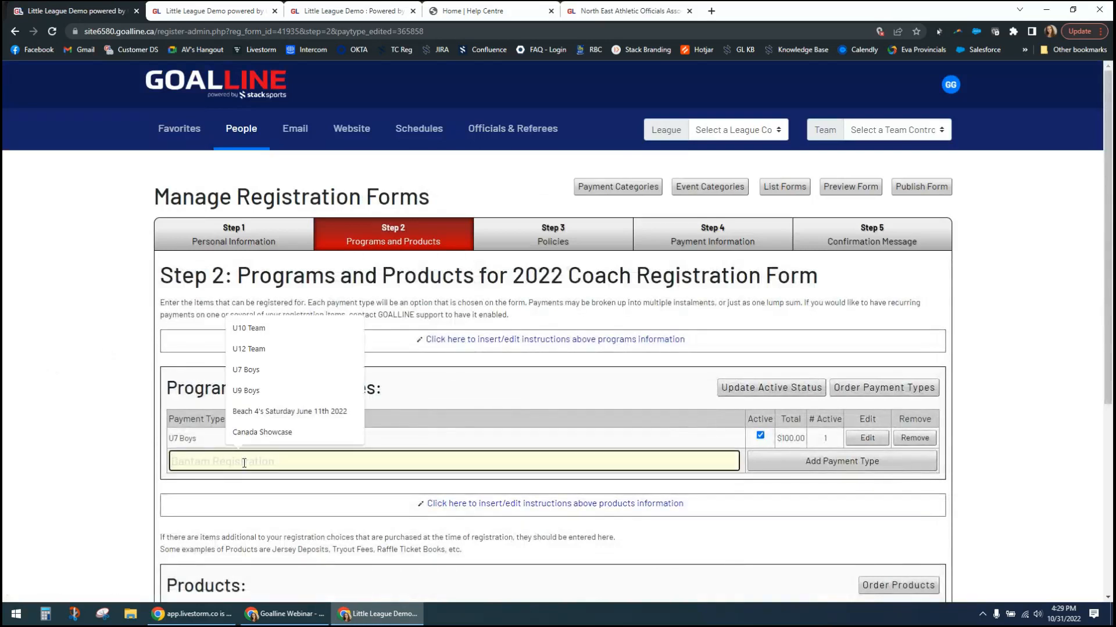
{"action": "type", "text": "U7 Girl"}
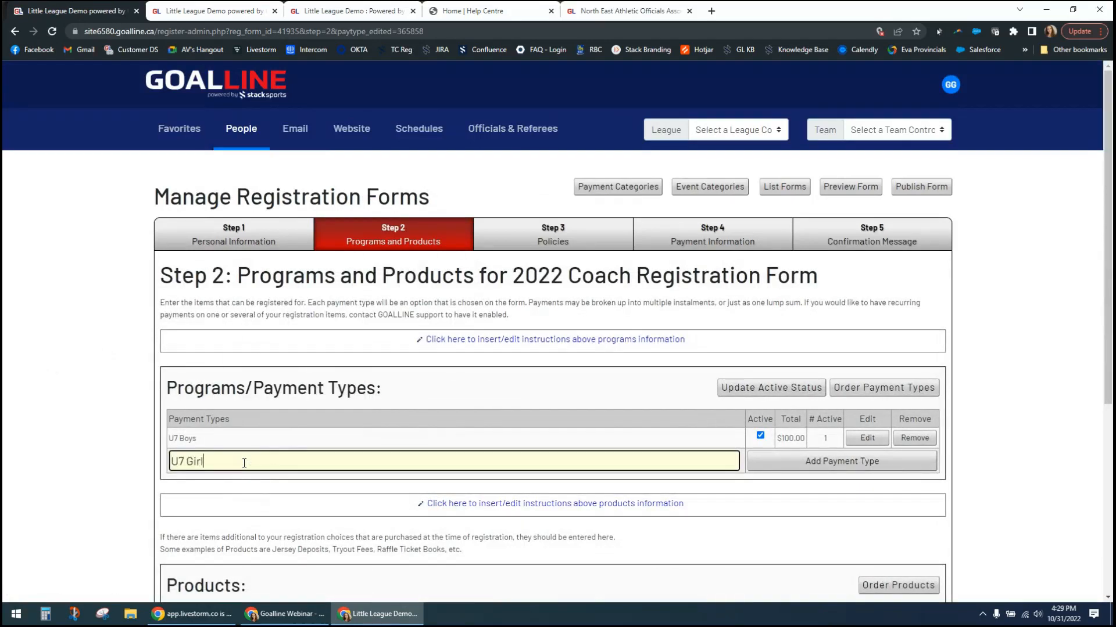
{"action": "type", "text": "s"}
{"action": "left_click", "coordinate": [765, 462]}
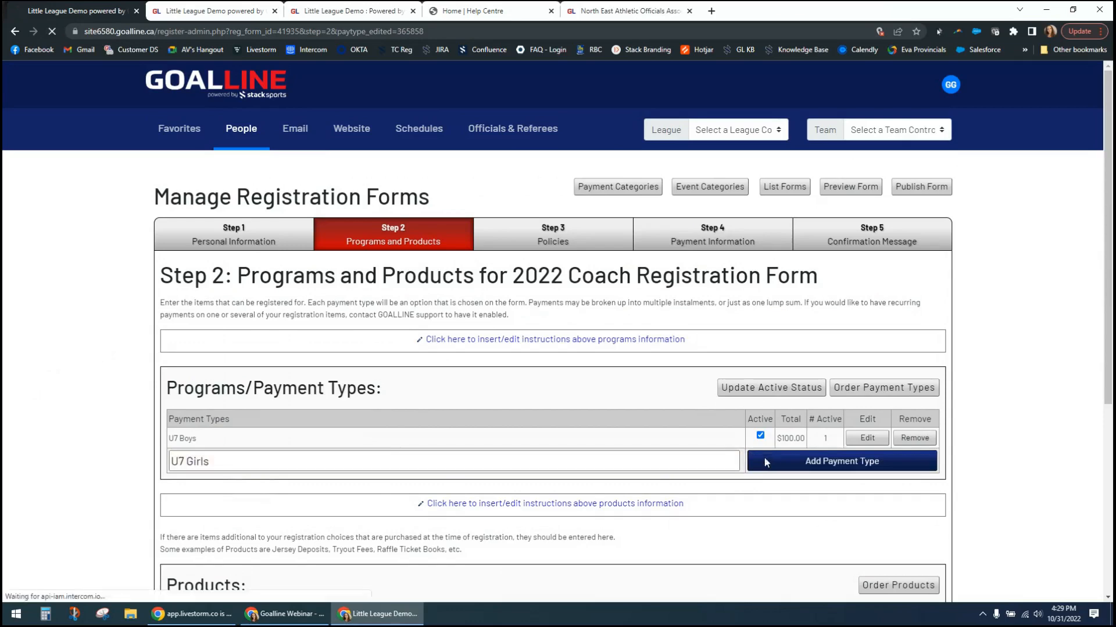
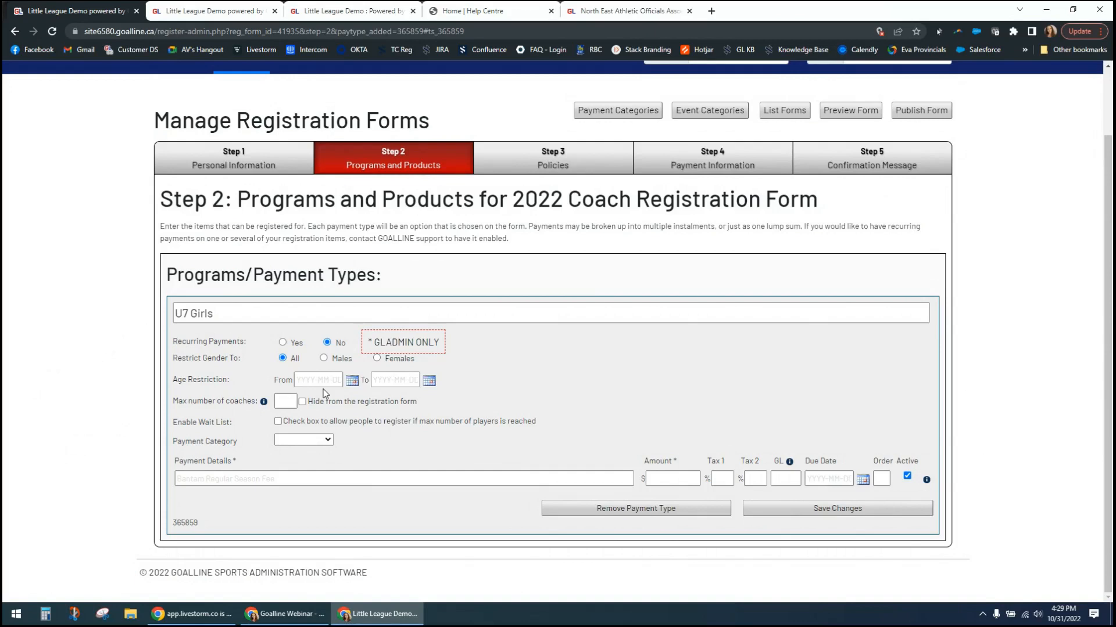
- Reuse the "U7 Girls" name as its payment details, set the amount to $100, and save the payment type
{"action": "left_click_drag", "start_coordinate": [244, 314], "coordinate": [53, 316]}
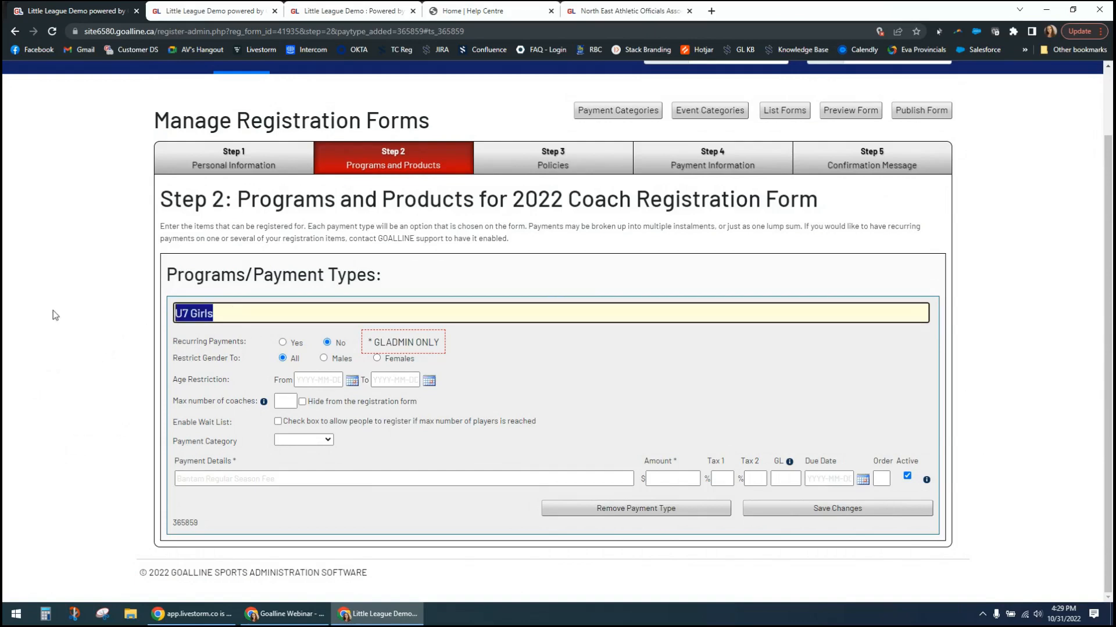
{"action": "key", "text": "ctrl+c"}
{"action": "left_click", "coordinate": [241, 480]}
{"action": "key", "text": "ctrl+v"}
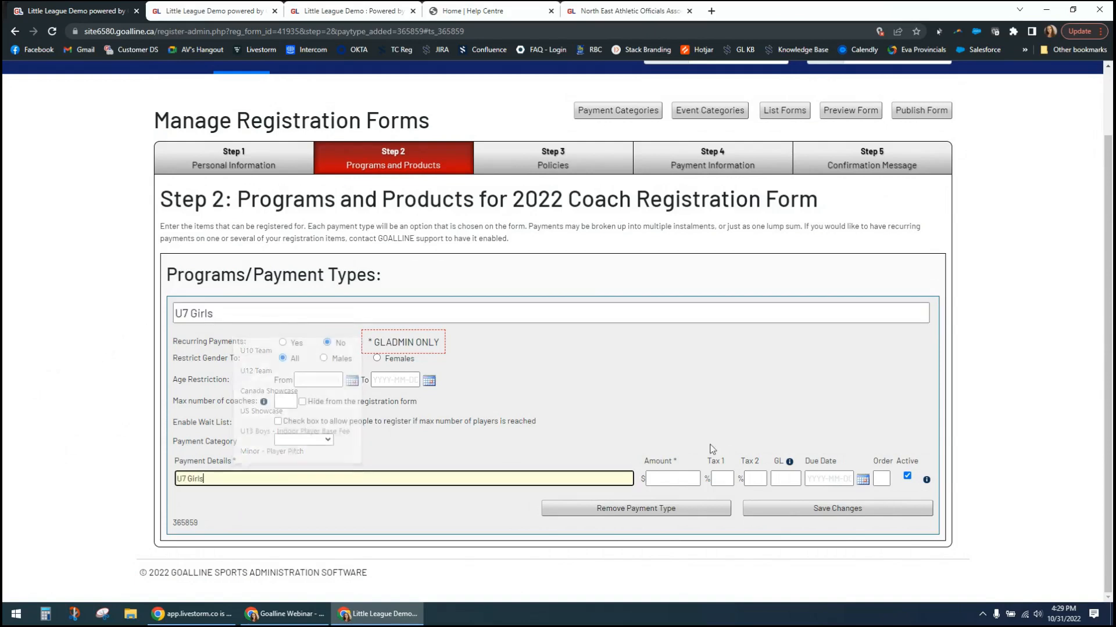
{"action": "left_click", "coordinate": [681, 480]}
{"action": "type", "text": "100"}
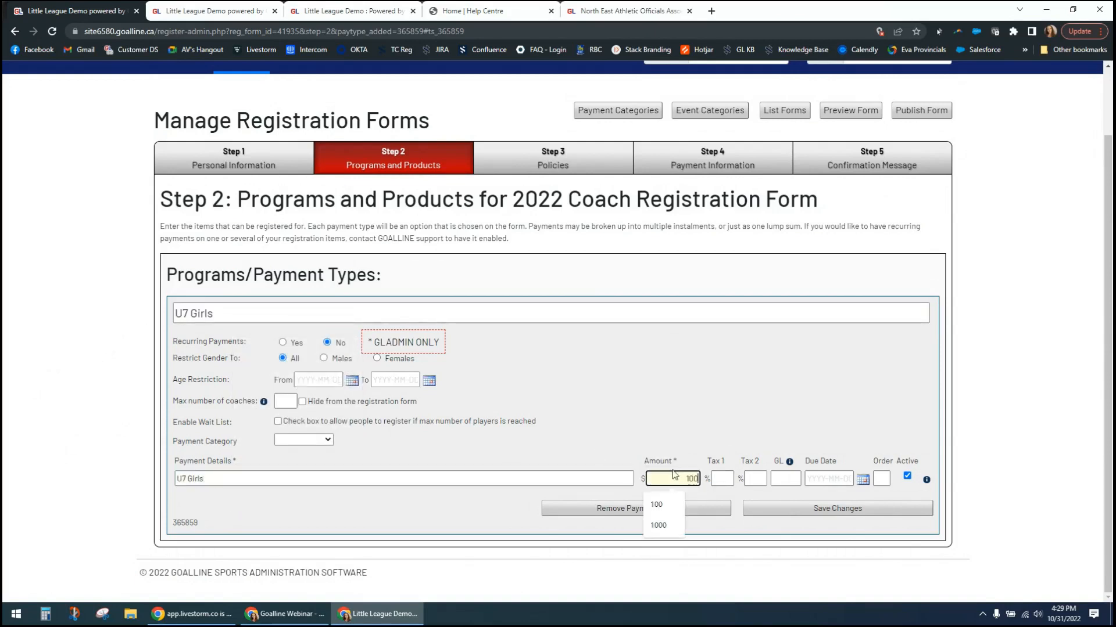
{"action": "left_click", "coordinate": [749, 508]}
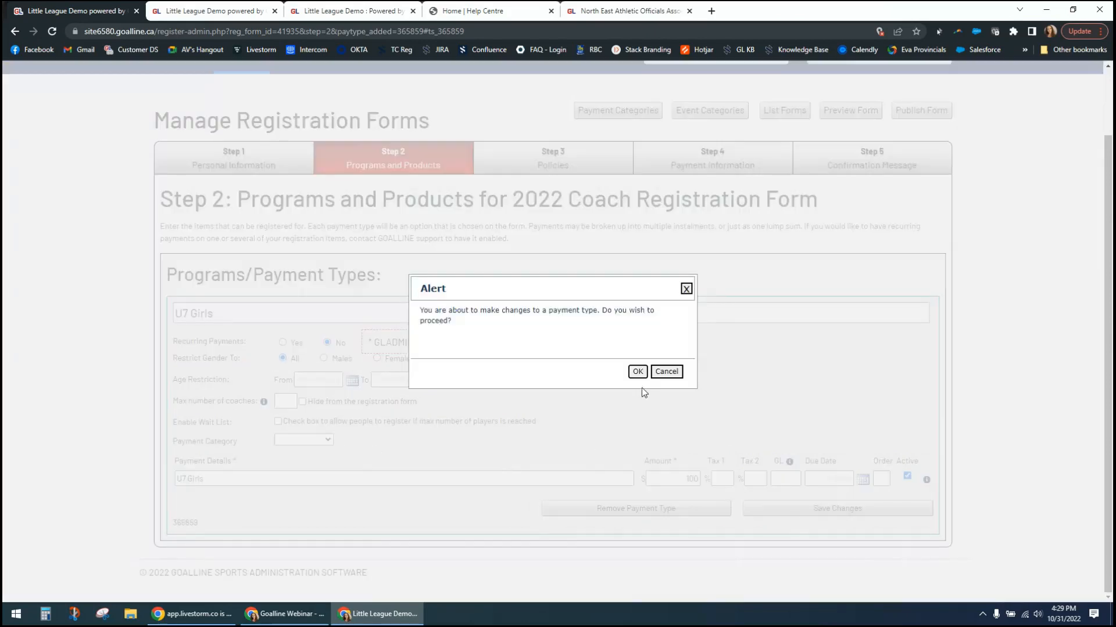
{"action": "left_click", "coordinate": [637, 372]}
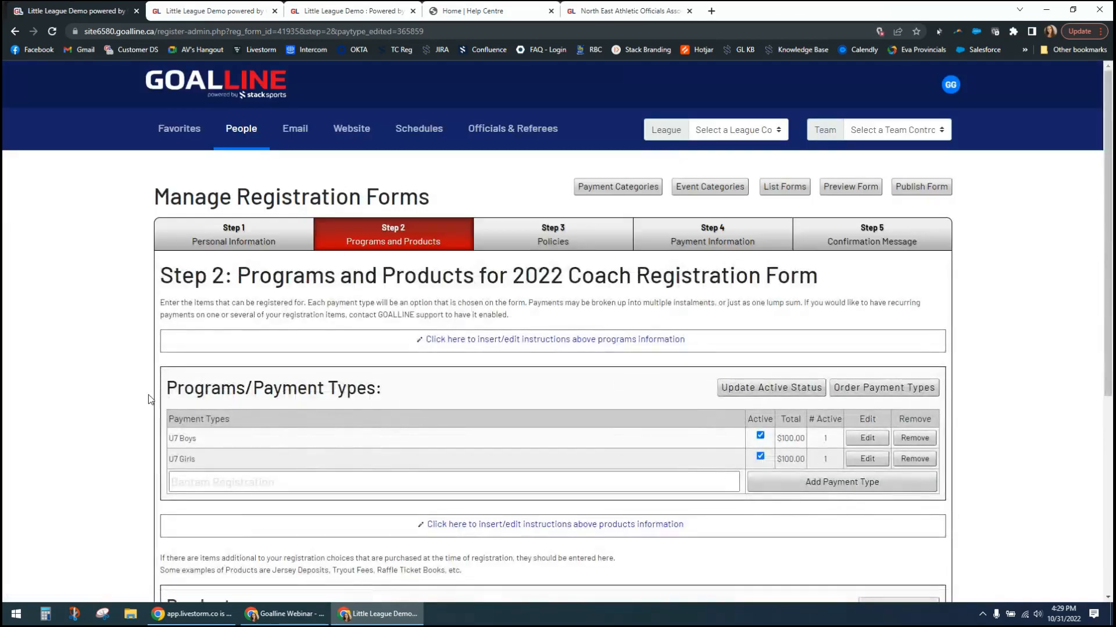
- Check which products are available to add to the coach registration form
{"action": "scroll", "coordinate": [90, 434], "scroll_direction": "down", "scroll_amount": 4}
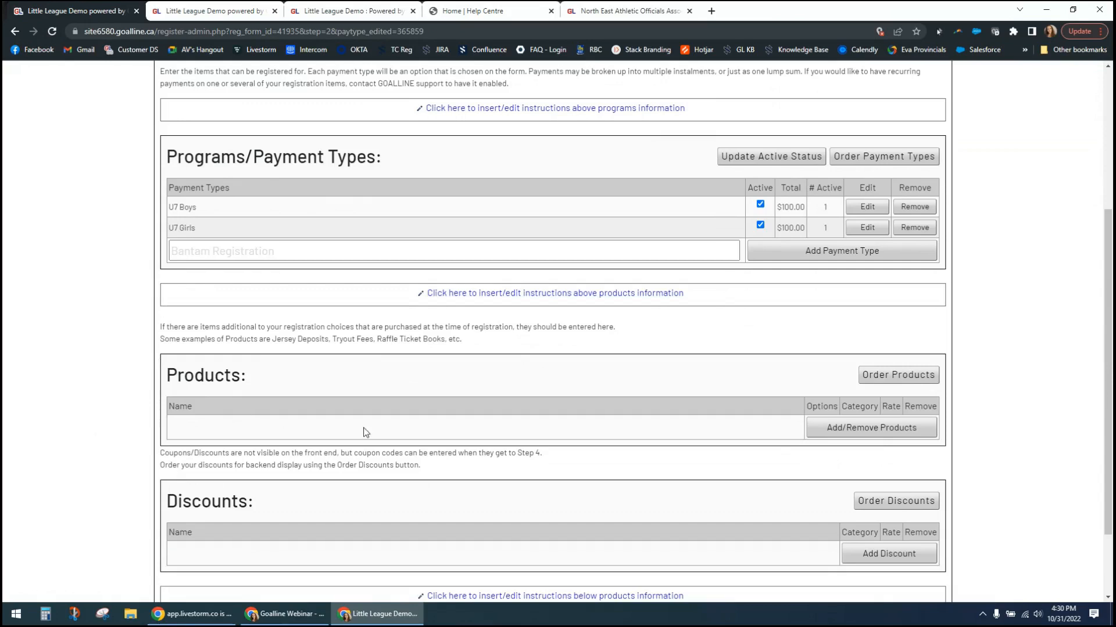
{"action": "left_click", "coordinate": [822, 430]}
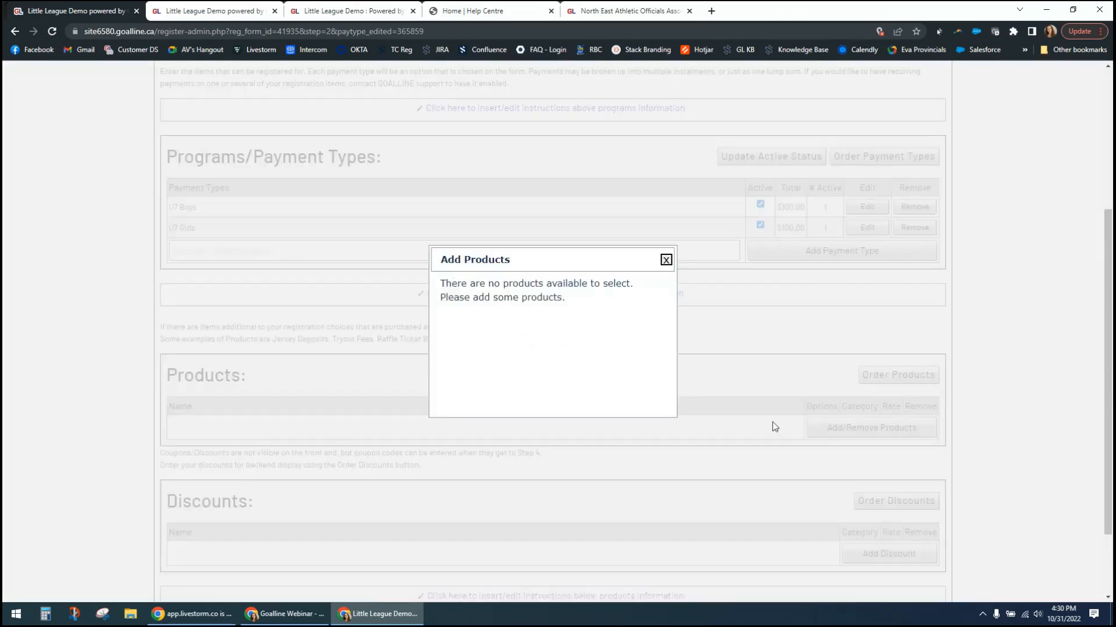
{"action": "left_click", "coordinate": [666, 260]}
- Open the site's Add-Edit-Delete Products/Discounts page to create a new product
{"action": "left_click", "coordinate": [326, 11]}
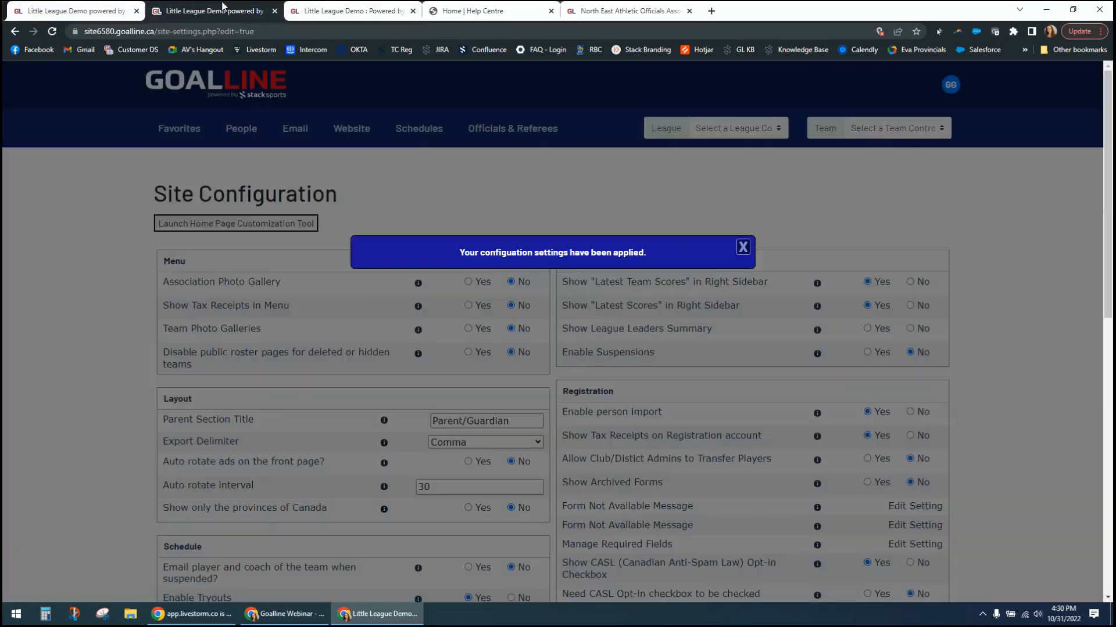
{"action": "left_click", "coordinate": [331, 130]}
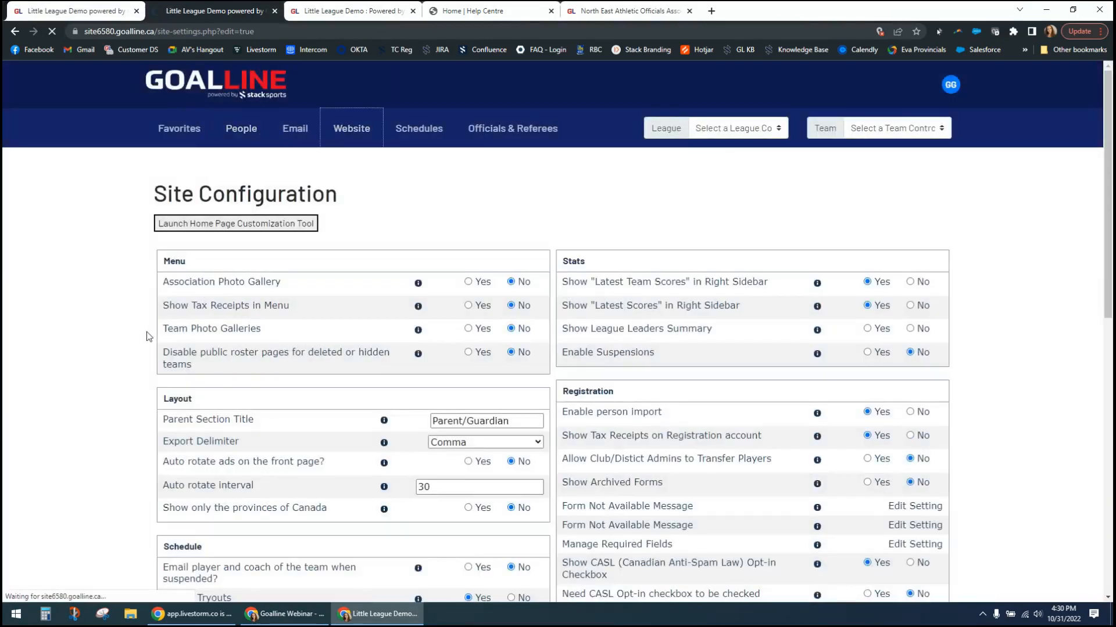
{"action": "scroll", "coordinate": [130, 344], "scroll_direction": "down", "scroll_amount": 3}
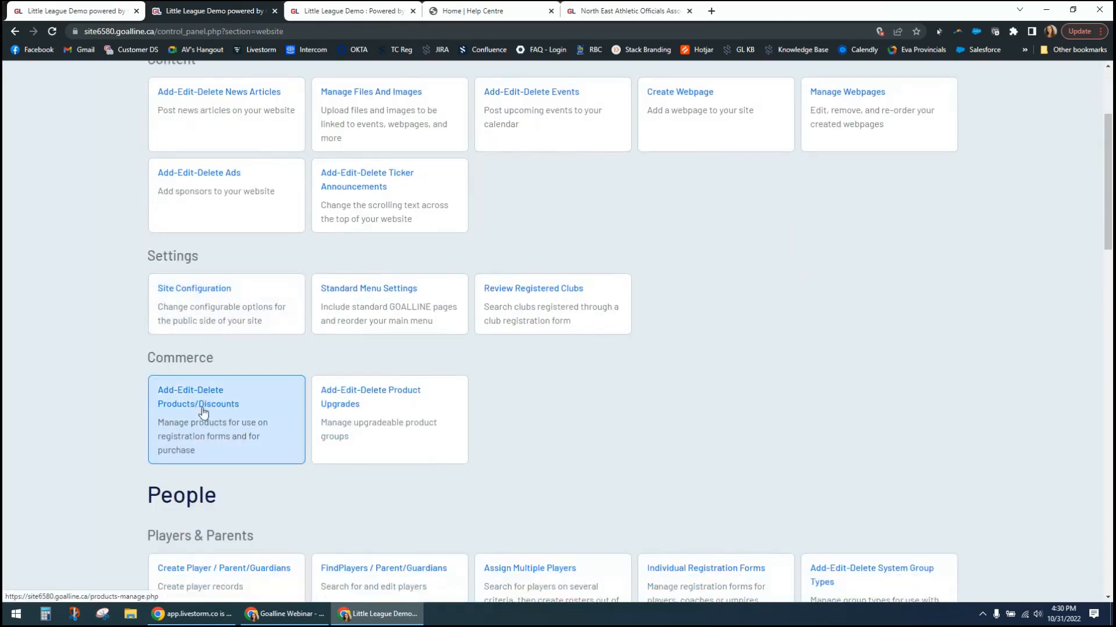
{"action": "left_click", "coordinate": [210, 427]}
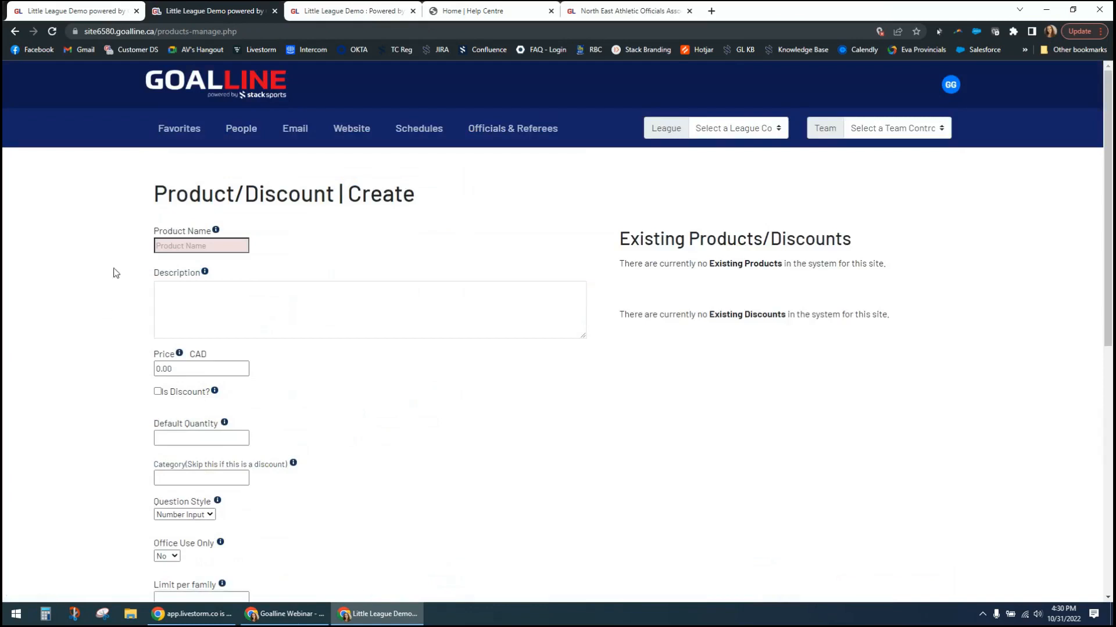
- Name the new product "Tryout Fee"
{"action": "left_click", "coordinate": [179, 244]}
{"action": "type", "text": "Try"}
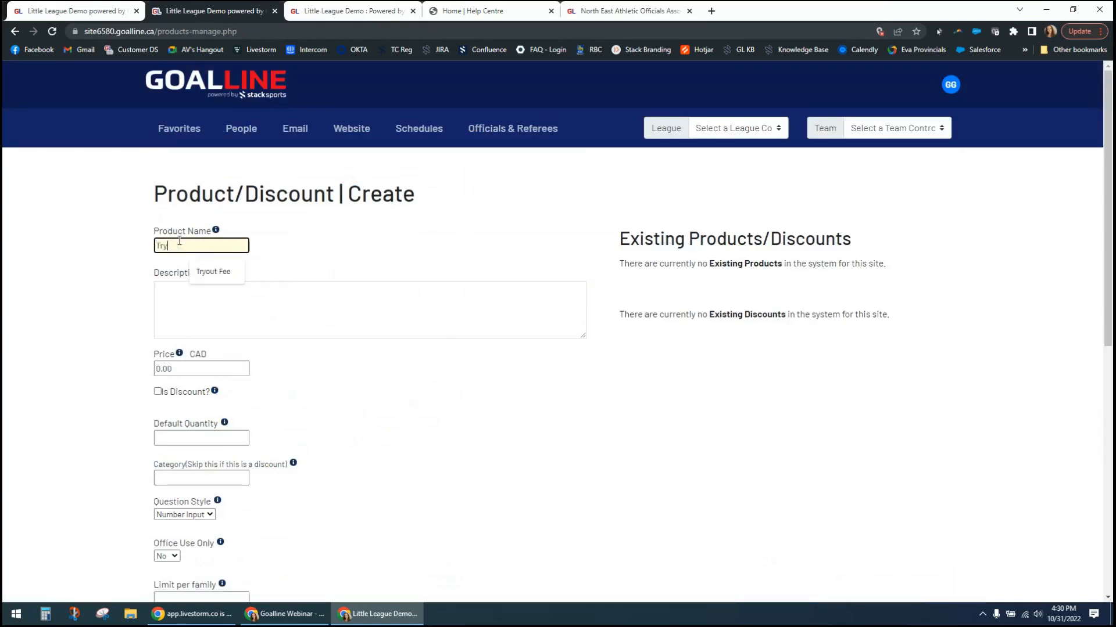
{"action": "key", "text": "Down"}
{"action": "key", "text": "Tab"}
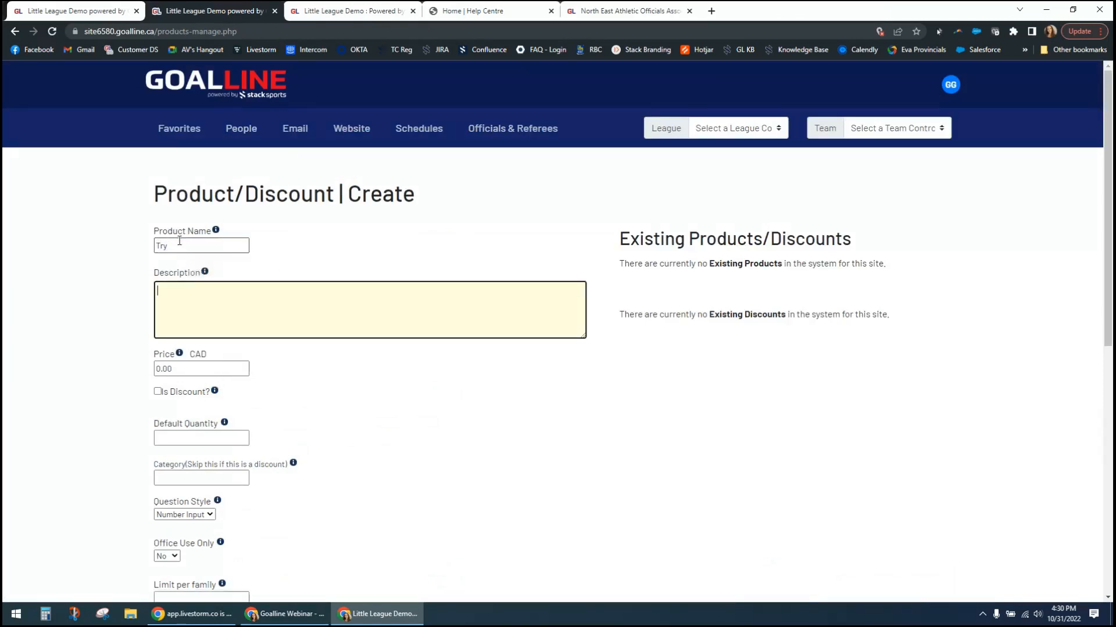
{"action": "left_click", "coordinate": [180, 240]}
{"action": "left_click", "coordinate": [211, 272]}
{"action": "left_click", "coordinate": [244, 303]}
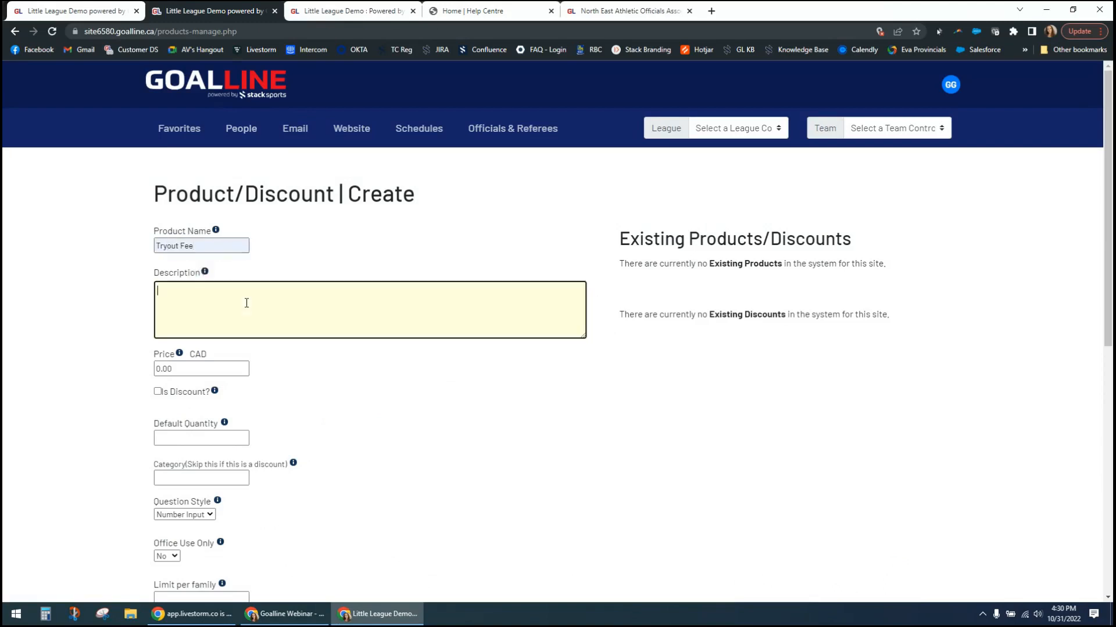
- Describe the Tryout Fee product as "Fee for trying out" and set its price to 150 CAD
{"action": "type", "text": "Fee for trying out"}
{"action": "key", "text": "Tab"}
{"action": "type", "text": "150"}
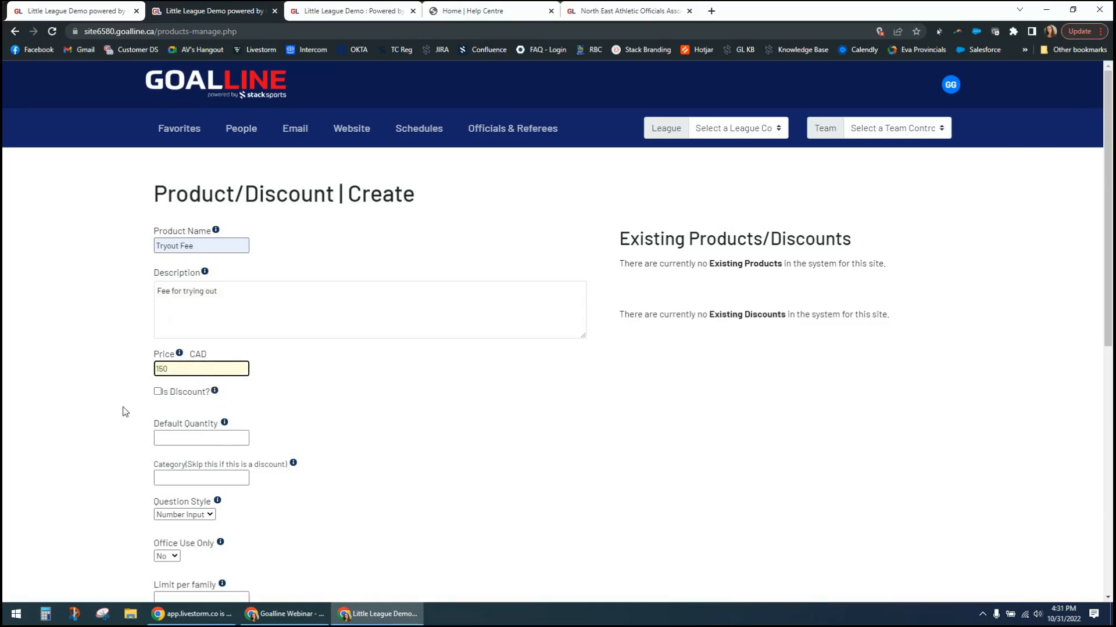
- Set the Tryout Fee's default quantity to 1 and its question style to Checkbox
{"action": "scroll", "coordinate": [155, 370], "scroll_direction": "down", "scroll_amount": 2}
{"action": "left_click", "coordinate": [220, 322]}
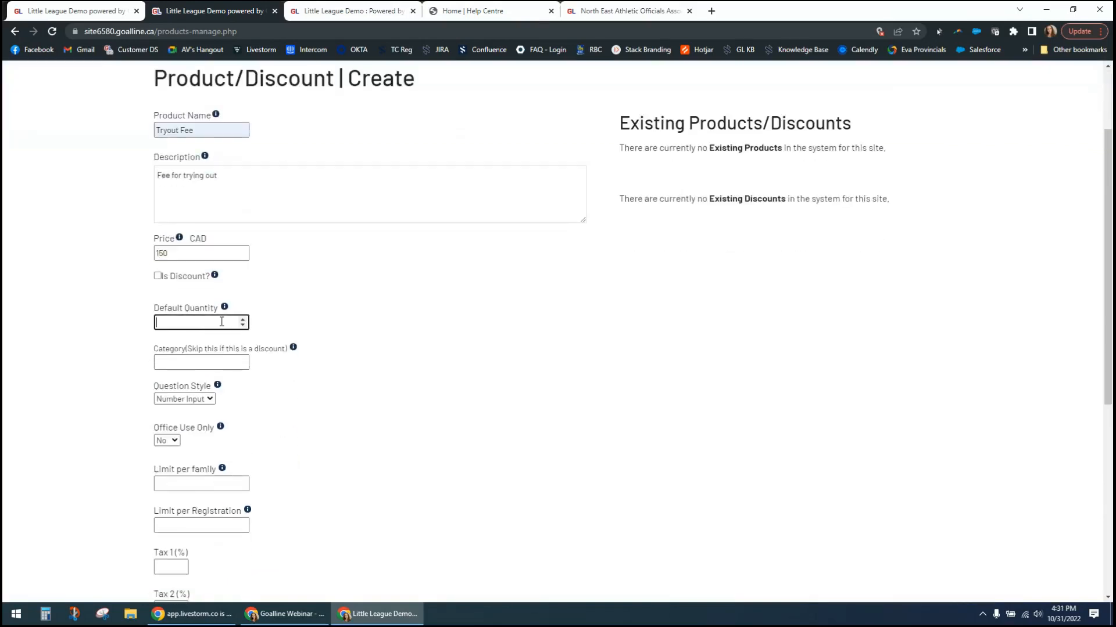
{"action": "type", "text": "1"}
{"action": "left_click", "coordinate": [212, 400]}
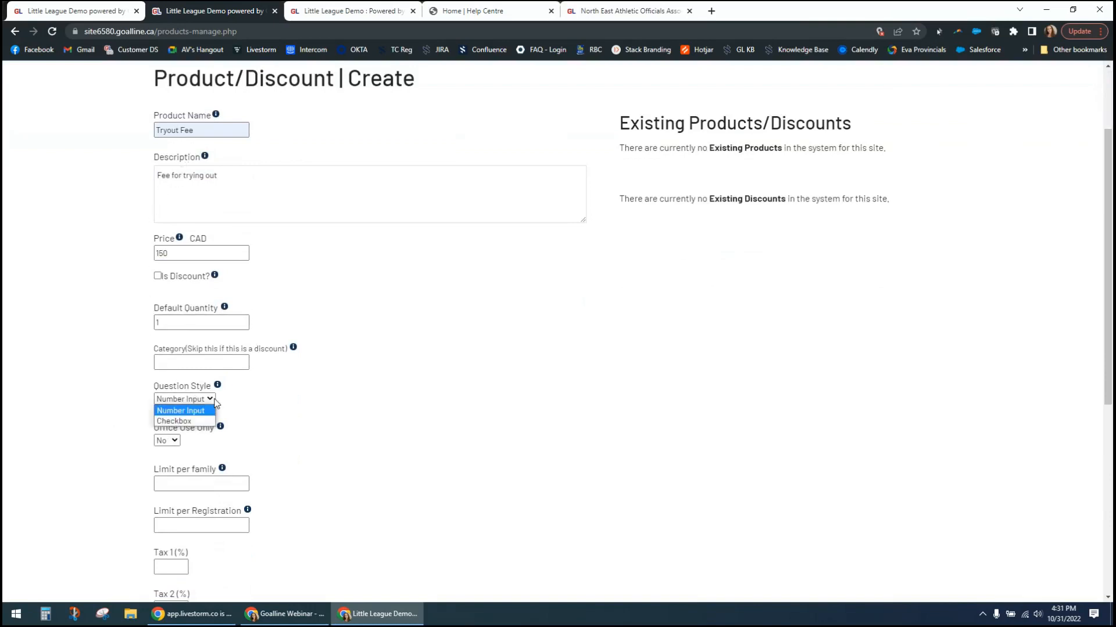
{"action": "left_click", "coordinate": [186, 423]}
{"action": "left_click", "coordinate": [307, 397]}
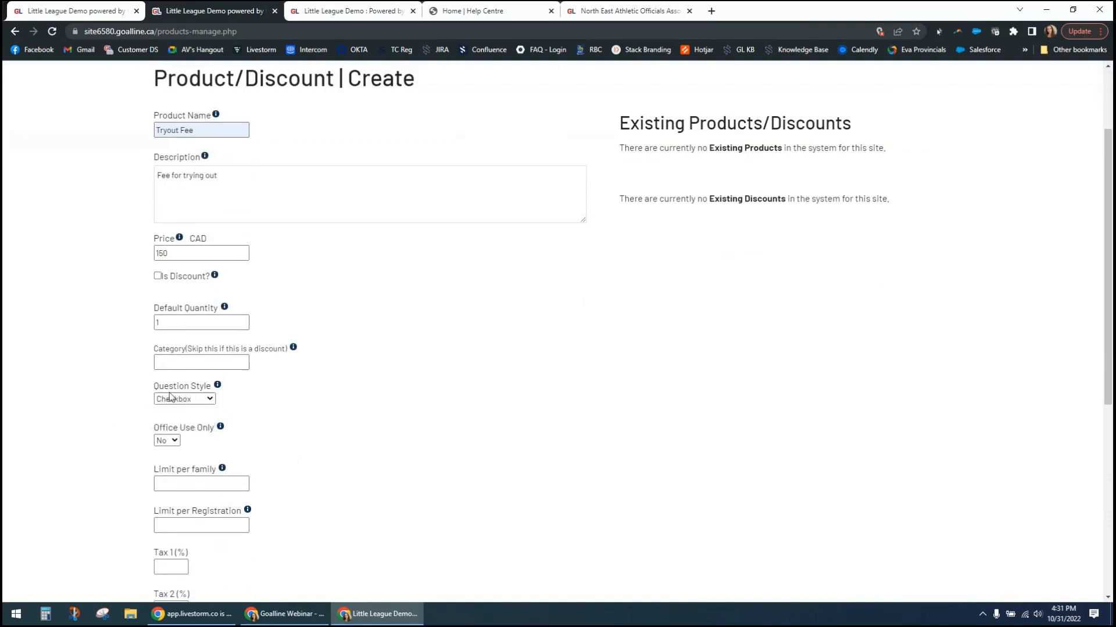
{"action": "left_click", "coordinate": [200, 401]}
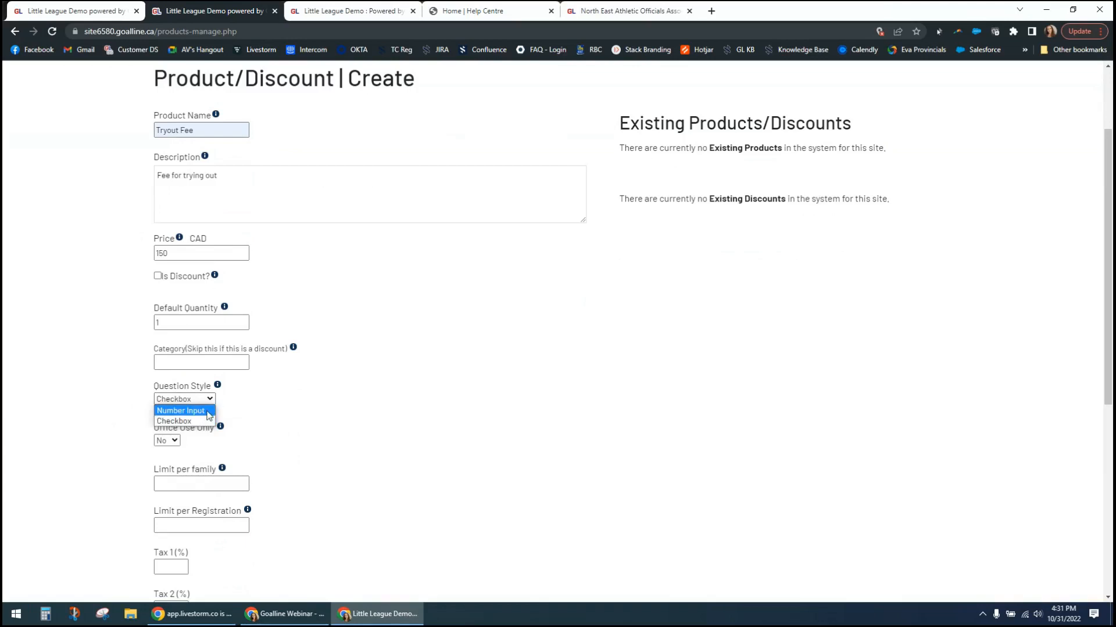
{"action": "left_click", "coordinate": [246, 403]}
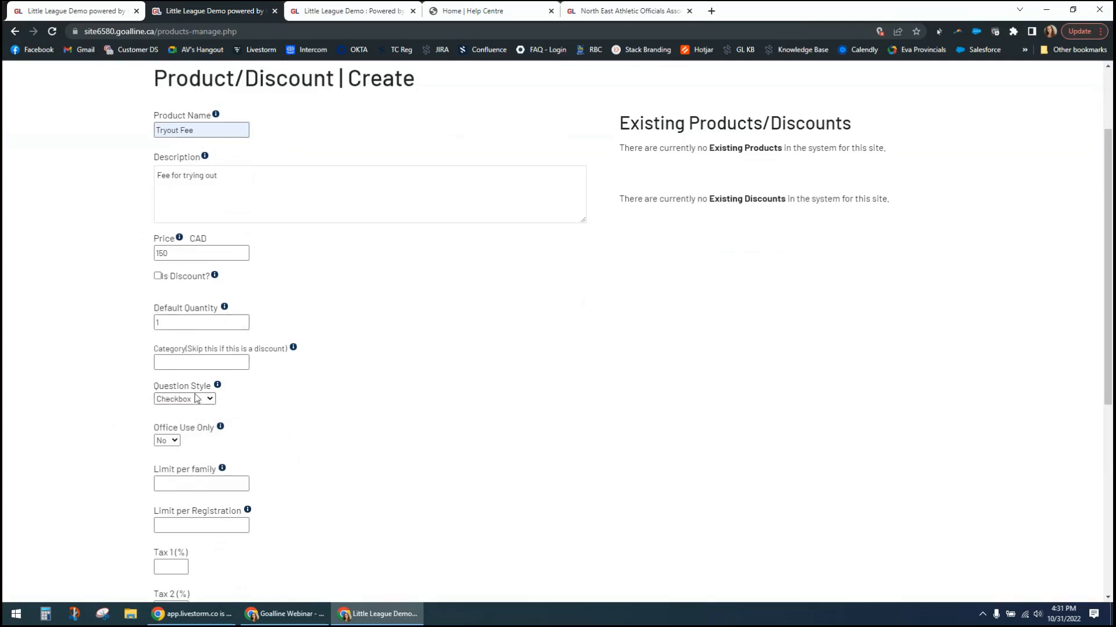
- Set the Tryout Fee's limit per family to 0 and keep the "Use form Payment Gateway" option
{"action": "scroll", "coordinate": [130, 447], "scroll_direction": "down", "scroll_amount": 3}
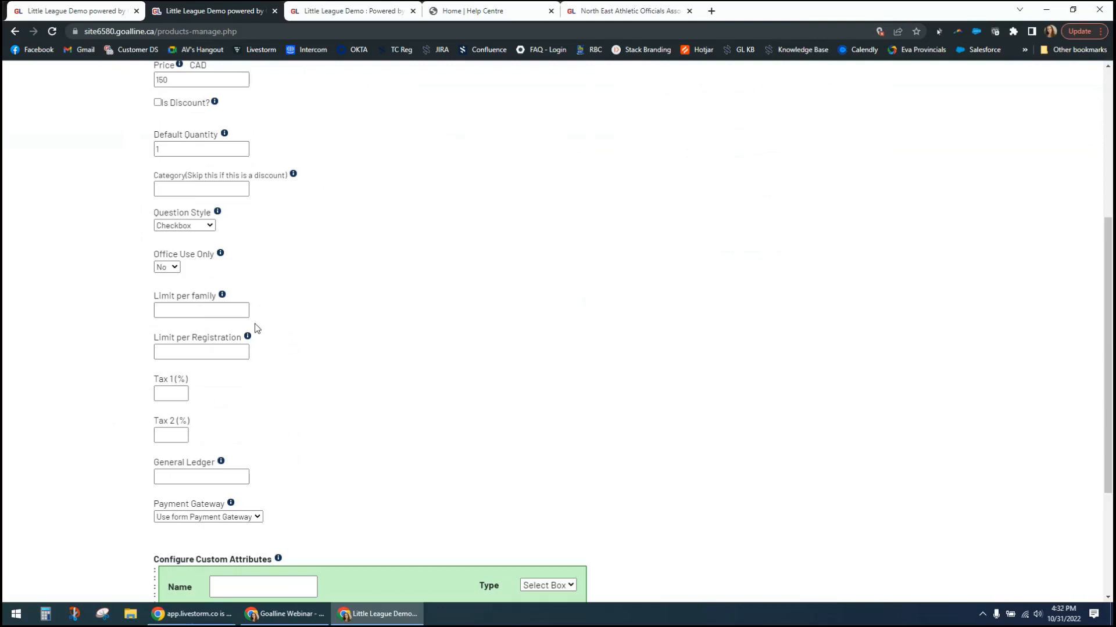
{"action": "left_click", "coordinate": [242, 308]}
{"action": "left_click", "coordinate": [242, 313]}
{"action": "scroll", "coordinate": [790, 499], "scroll_direction": "down", "scroll_amount": 3}
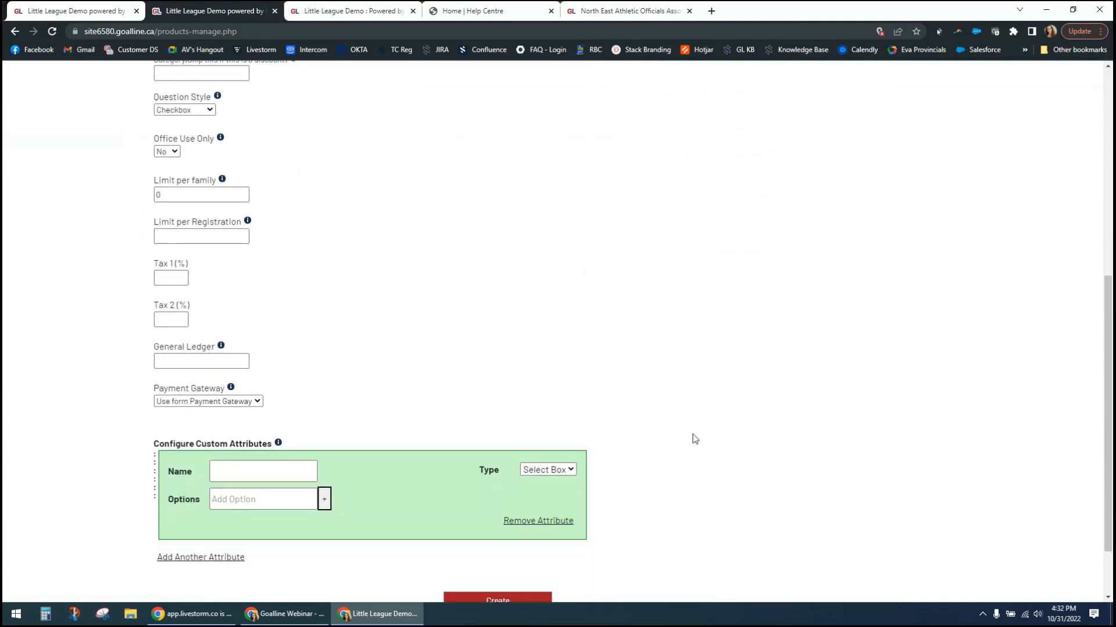
{"action": "left_click", "coordinate": [244, 347]}
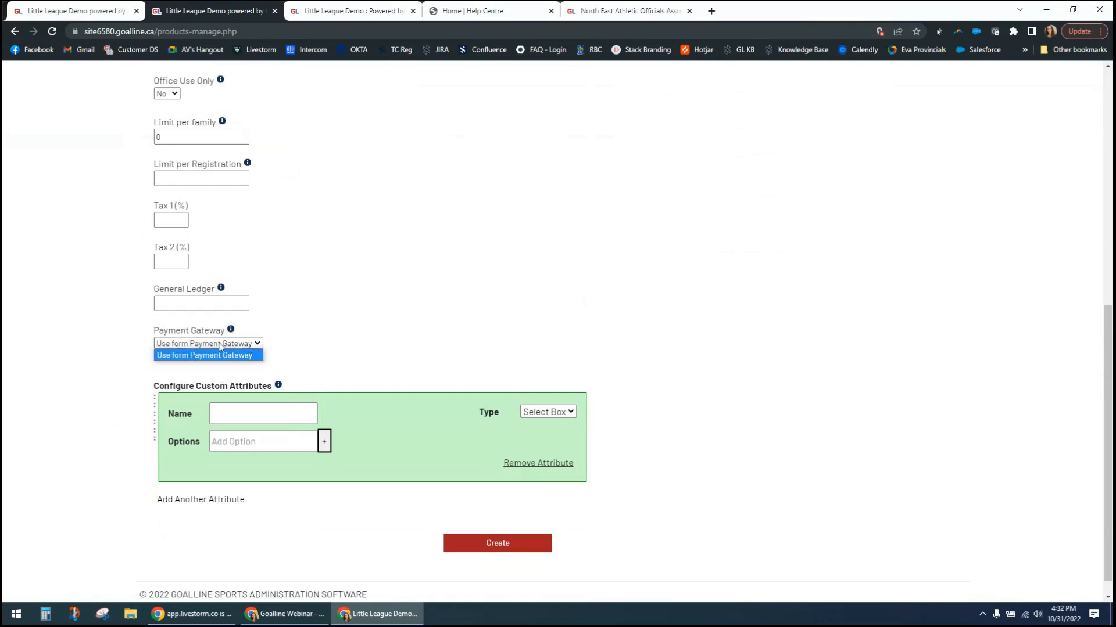
{"action": "left_click", "coordinate": [133, 355]}
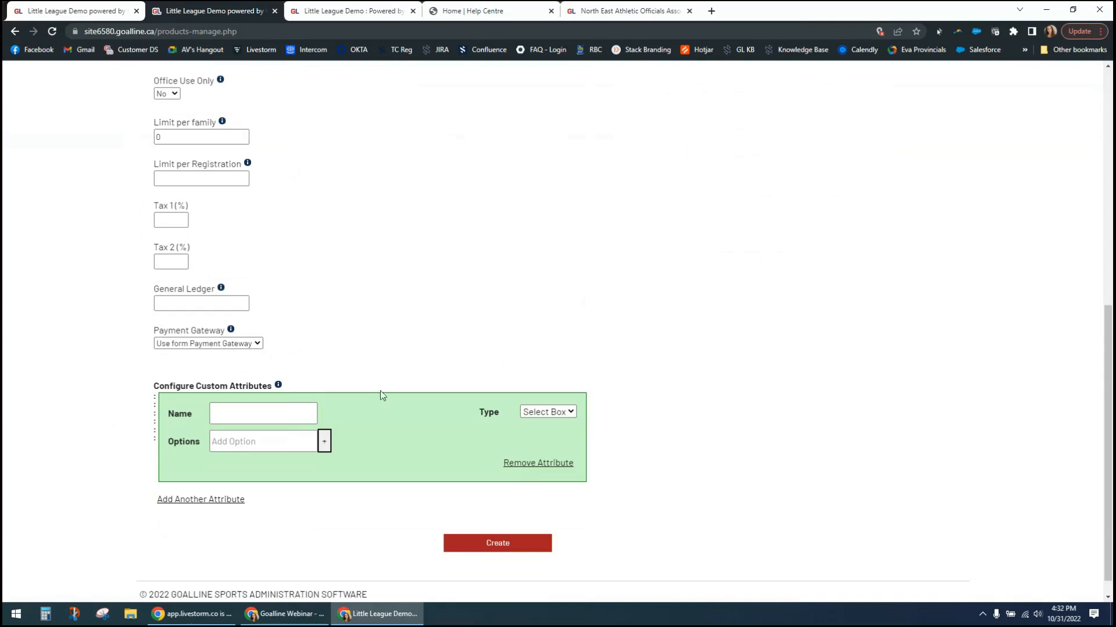
- Configure a custom select-box attribute named "Age" with options U7, U9 and U11, and submit the Tryout Fee product for creation
{"action": "left_click", "coordinate": [281, 412]}
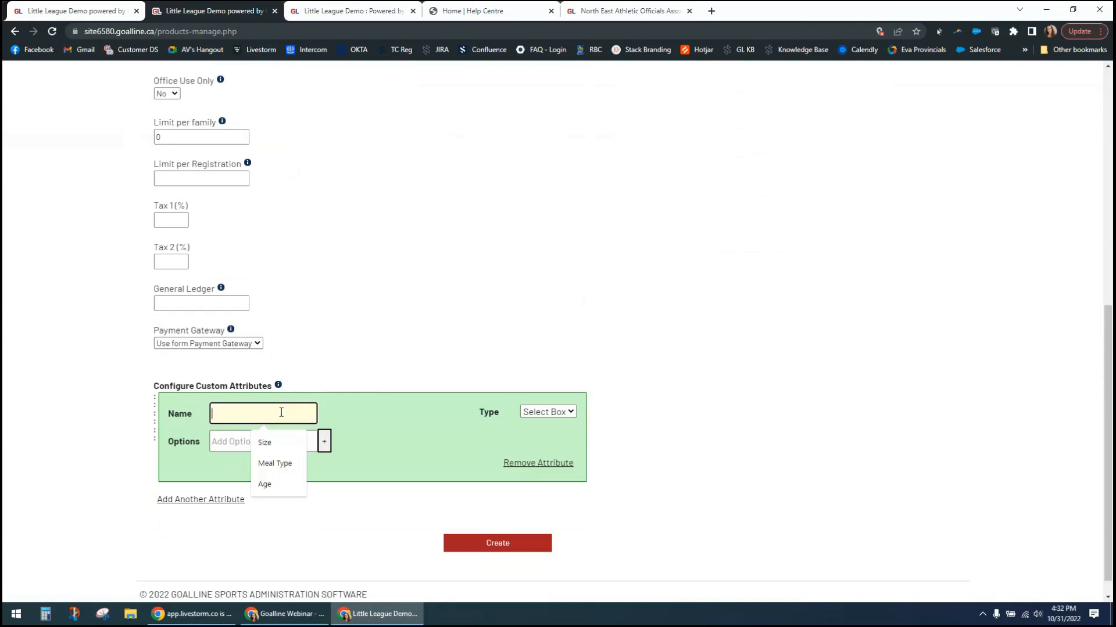
{"action": "type", "text": "Age"}
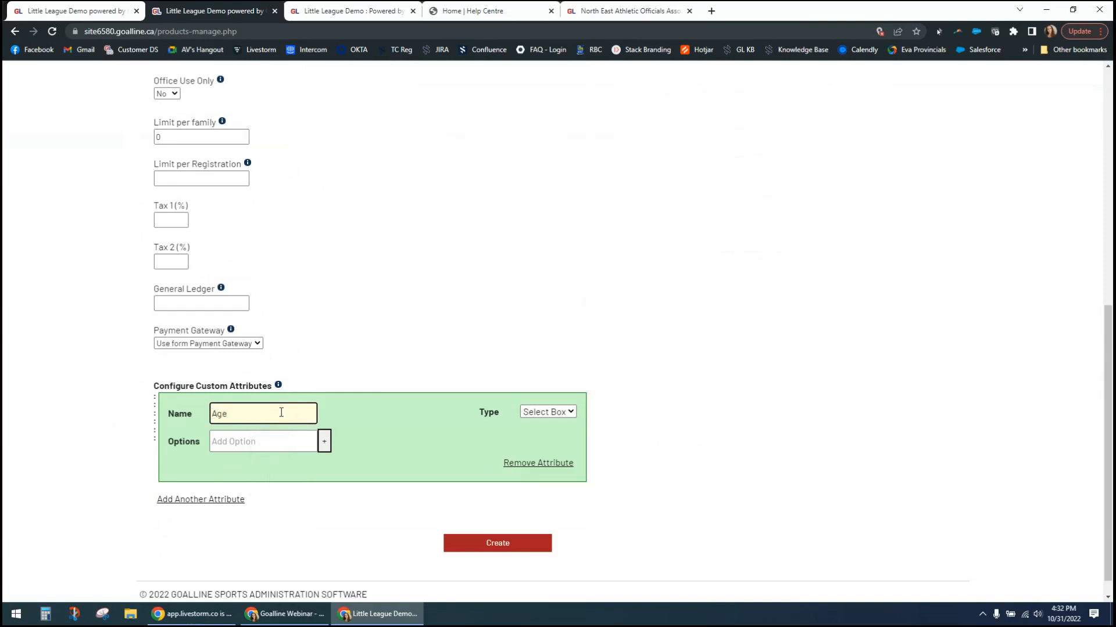
{"action": "left_click", "coordinate": [275, 445]}
{"action": "type", "text": "U7"}
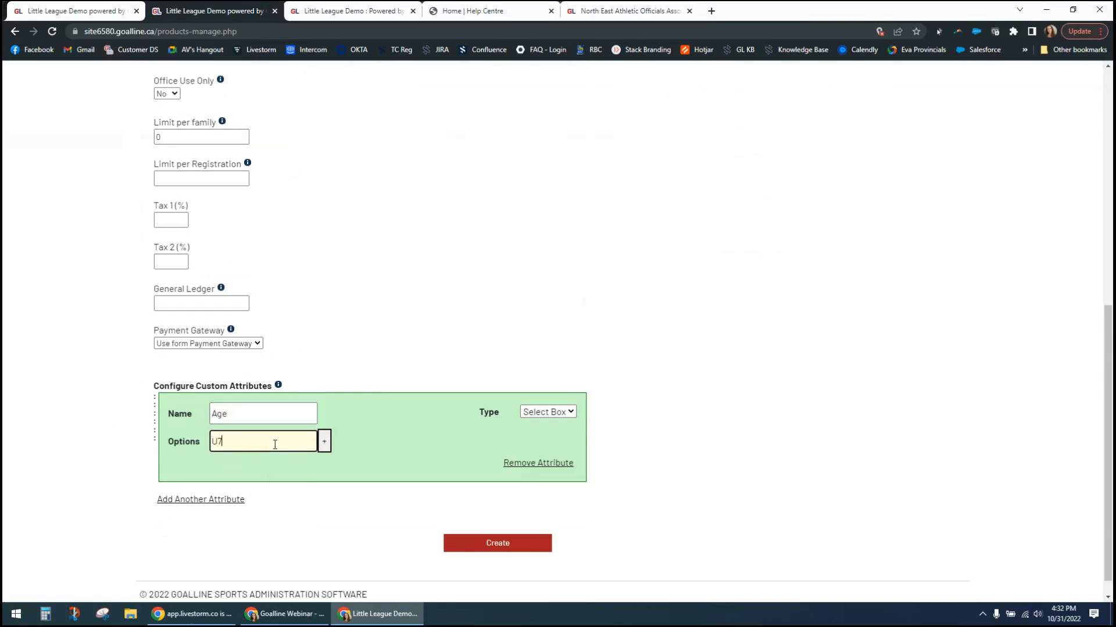
{"action": "left_click", "coordinate": [324, 442]}
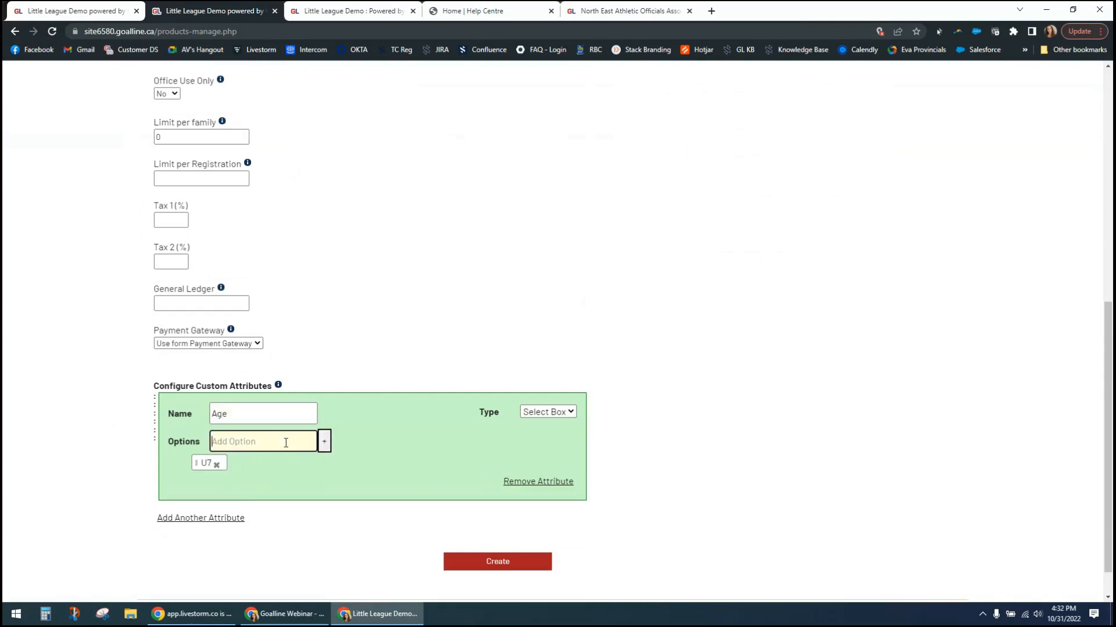
{"action": "type", "text": "U9"}
{"action": "left_click", "coordinate": [325, 449]}
{"action": "left_click", "coordinate": [299, 444]}
{"action": "type", "text": "U11"}
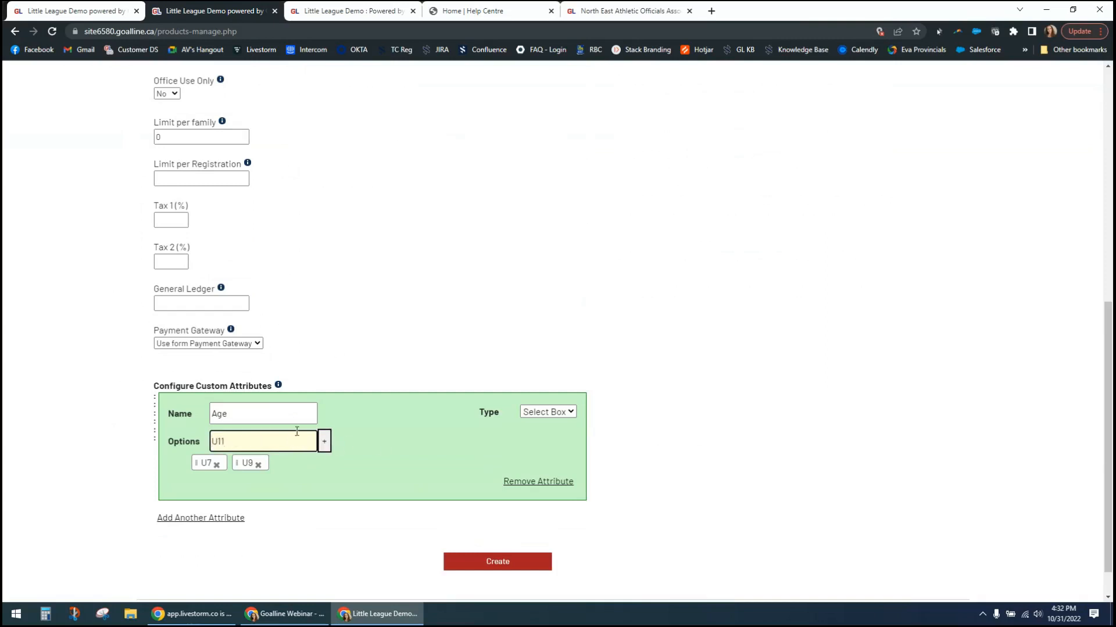
{"action": "left_click", "coordinate": [324, 443]}
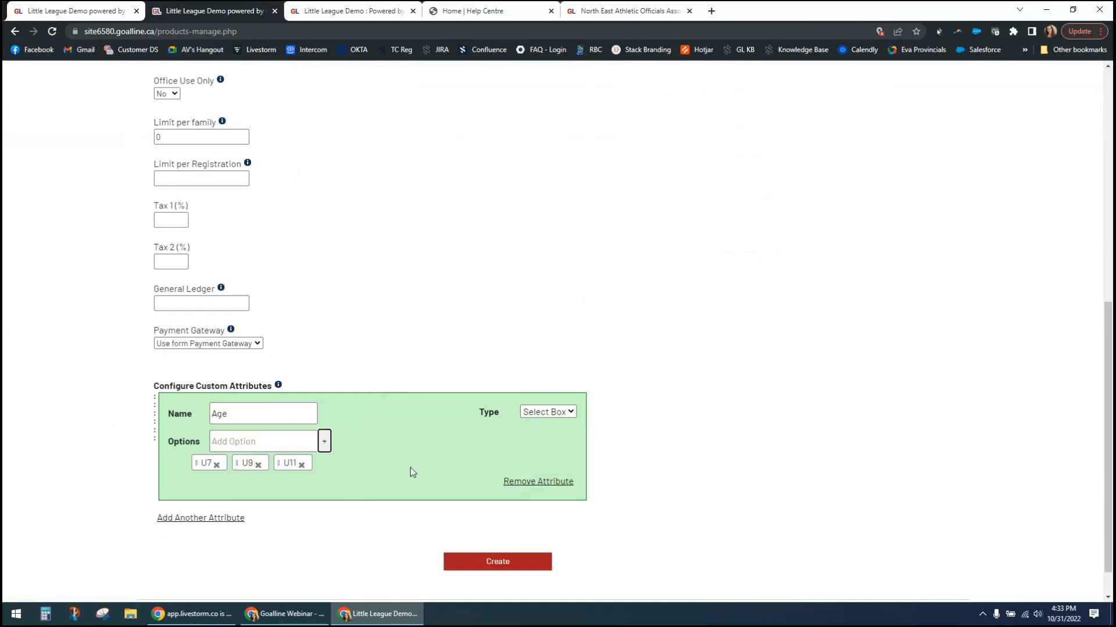
{"action": "left_click", "coordinate": [502, 564]}
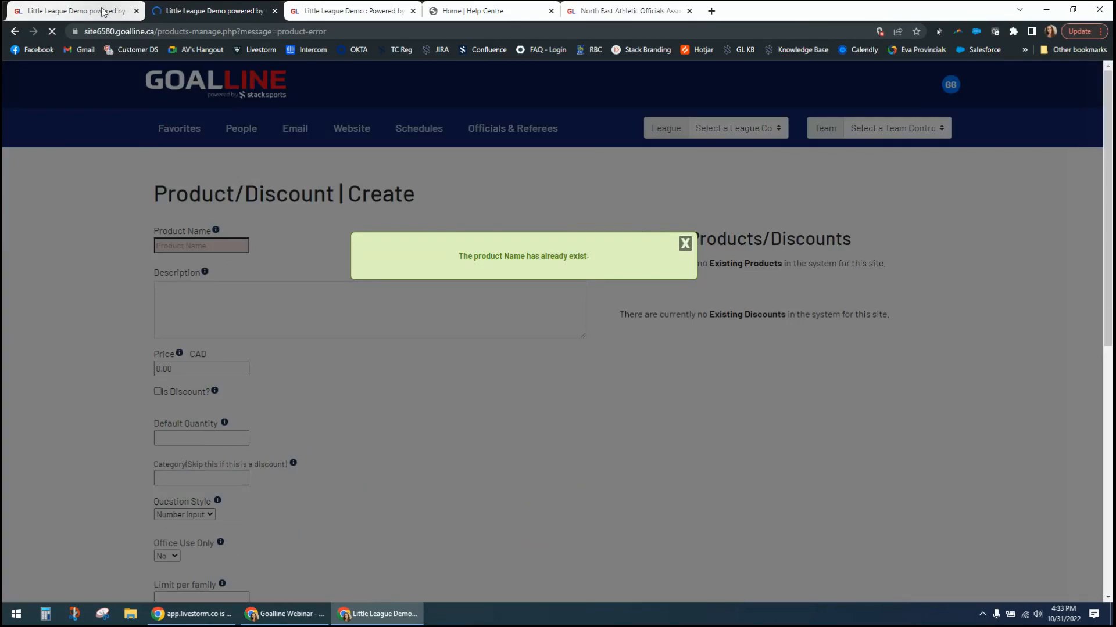
- Return to the coach registration form, reload its Programs and Products step, and check again for products to add
{"action": "left_click", "coordinate": [102, 11]}
{"action": "left_click", "coordinate": [862, 429]}
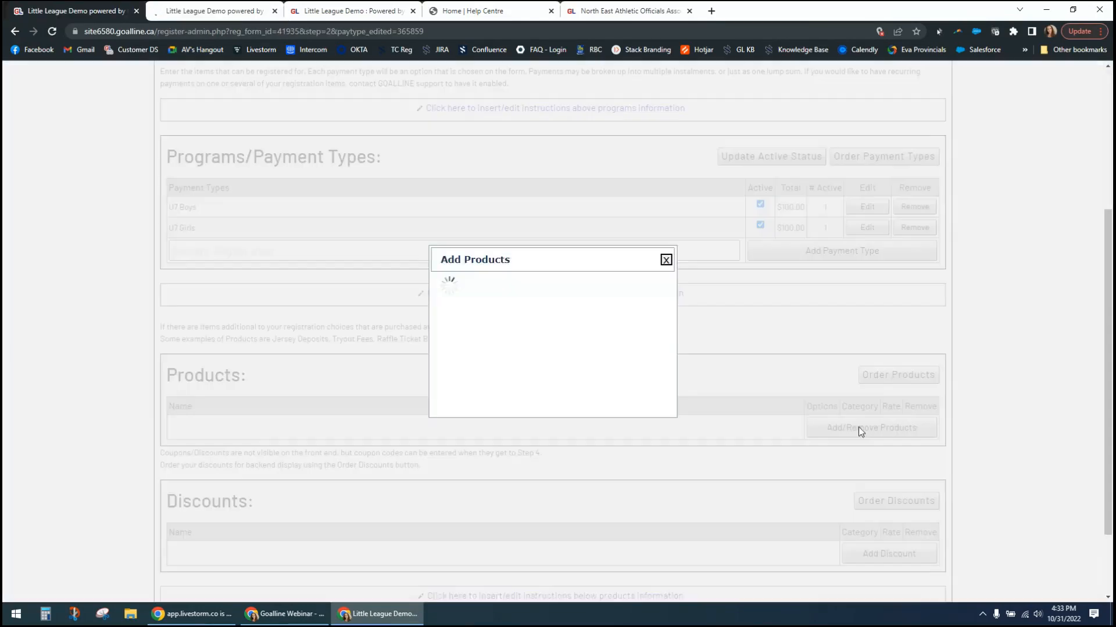
{"action": "left_click", "coordinate": [665, 256]}
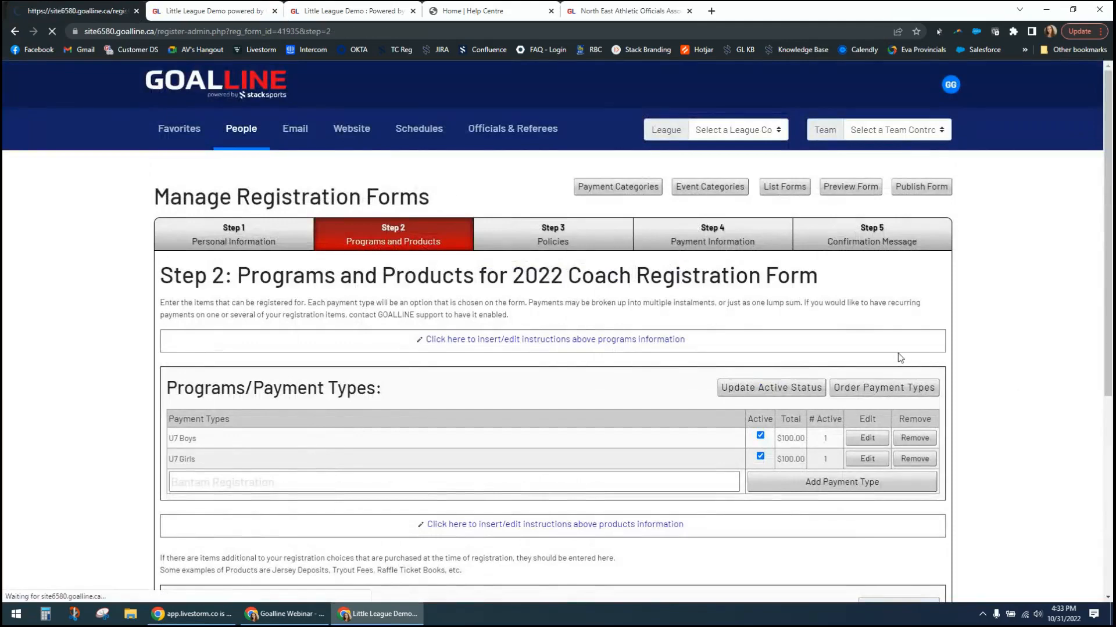
{"action": "scroll", "coordinate": [989, 371], "scroll_direction": "down", "scroll_amount": 5}
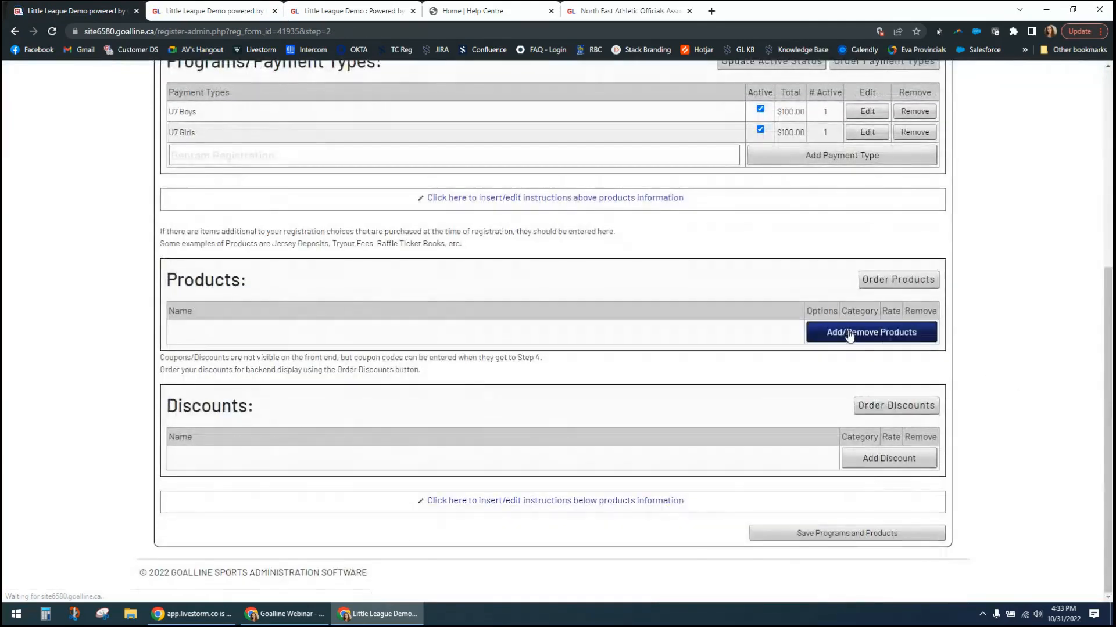
{"action": "left_click", "coordinate": [846, 337]}
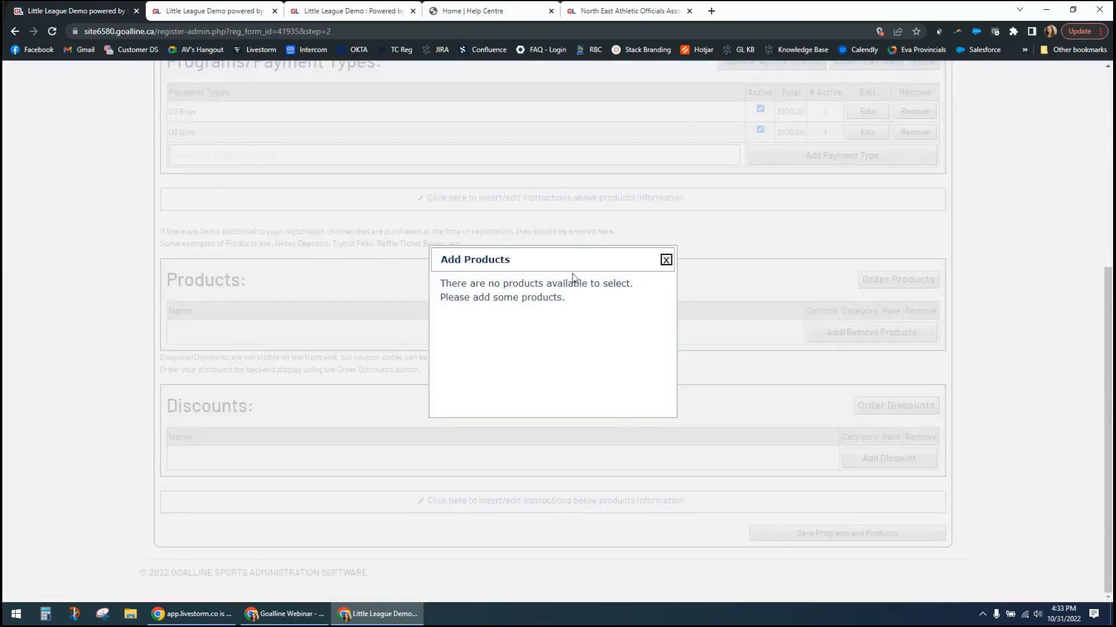
- Return to the filled-in Tryout Fee entry on the product creation page
{"action": "left_click", "coordinate": [665, 259]}
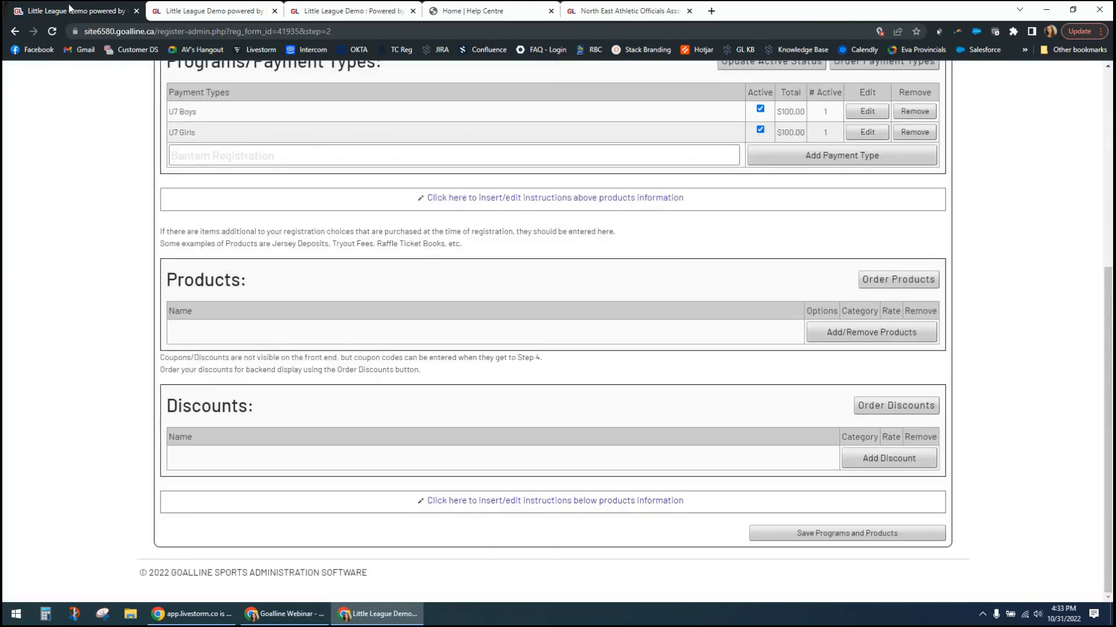
{"action": "left_click", "coordinate": [165, 12]}
{"action": "scroll", "coordinate": [432, 233], "scroll_direction": "down", "scroll_amount": 1}
{"action": "scroll", "coordinate": [432, 233], "scroll_direction": "down", "scroll_amount": 2}
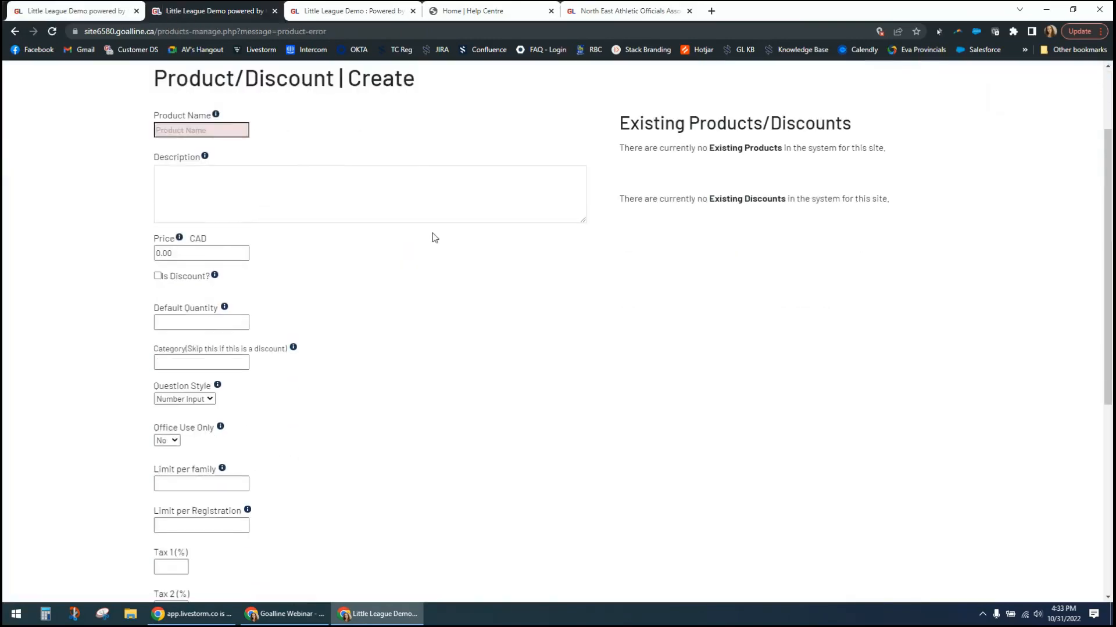
{"action": "scroll", "coordinate": [431, 236], "scroll_direction": "up", "scroll_amount": 3}
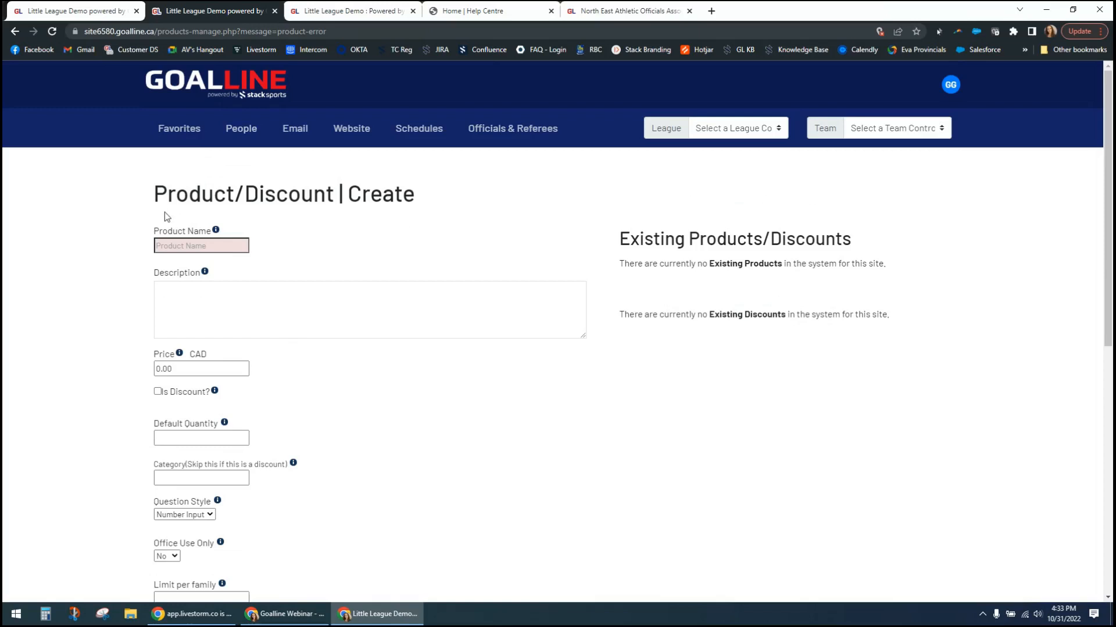
{"action": "left_click", "coordinate": [14, 31]}
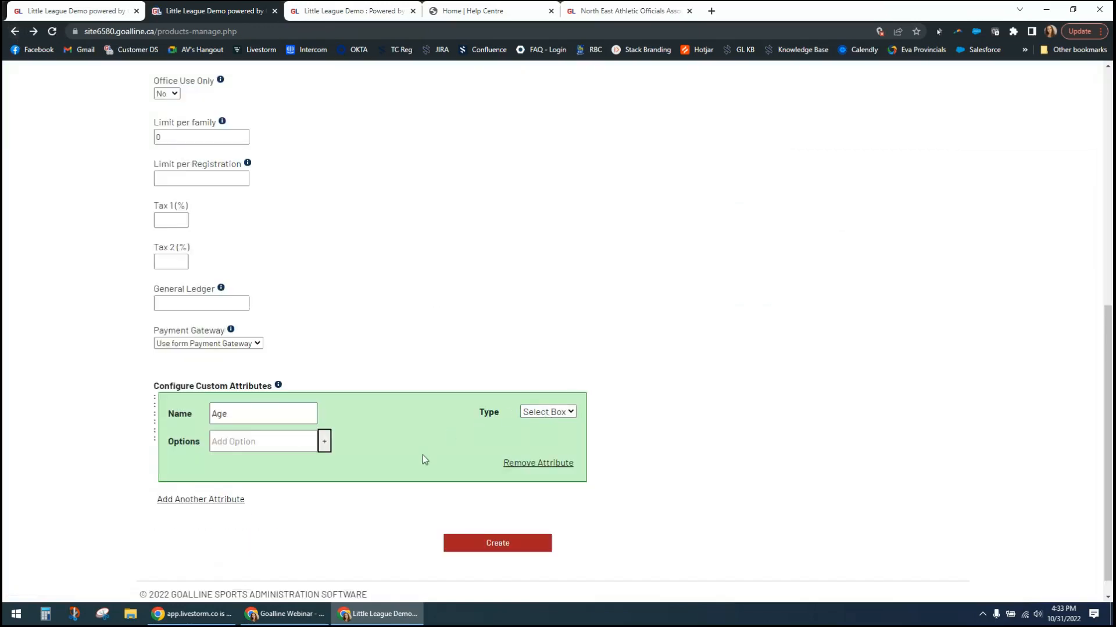
- Rename the product as Tryout-Fee and submit it for creation
{"action": "scroll", "coordinate": [407, 452], "scroll_direction": "up", "scroll_amount": 7}
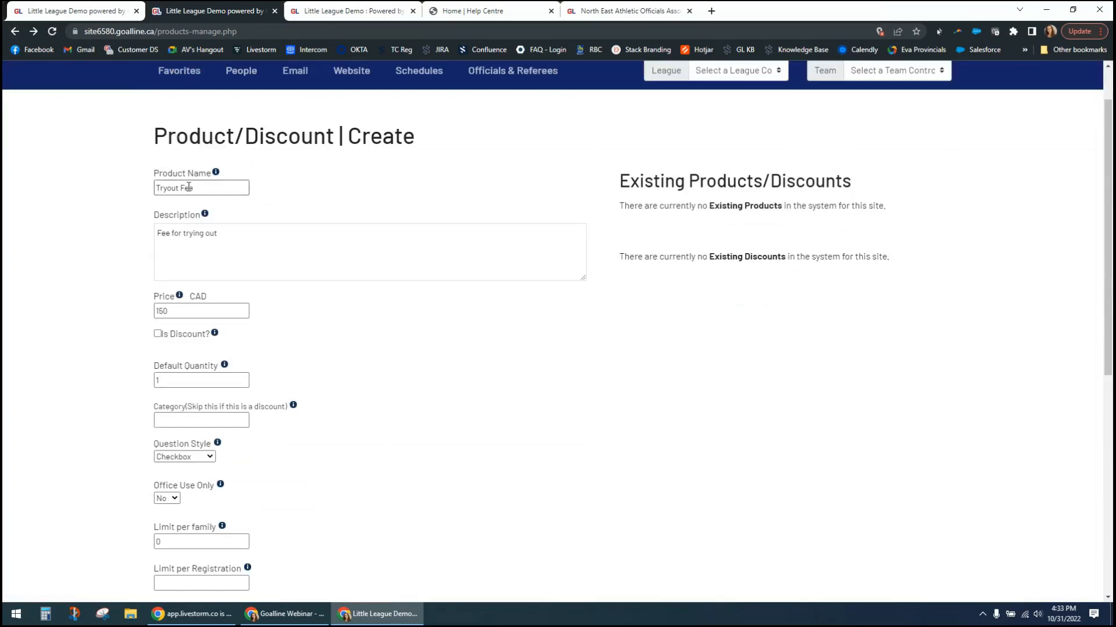
{"action": "left_click", "coordinate": [179, 188]}
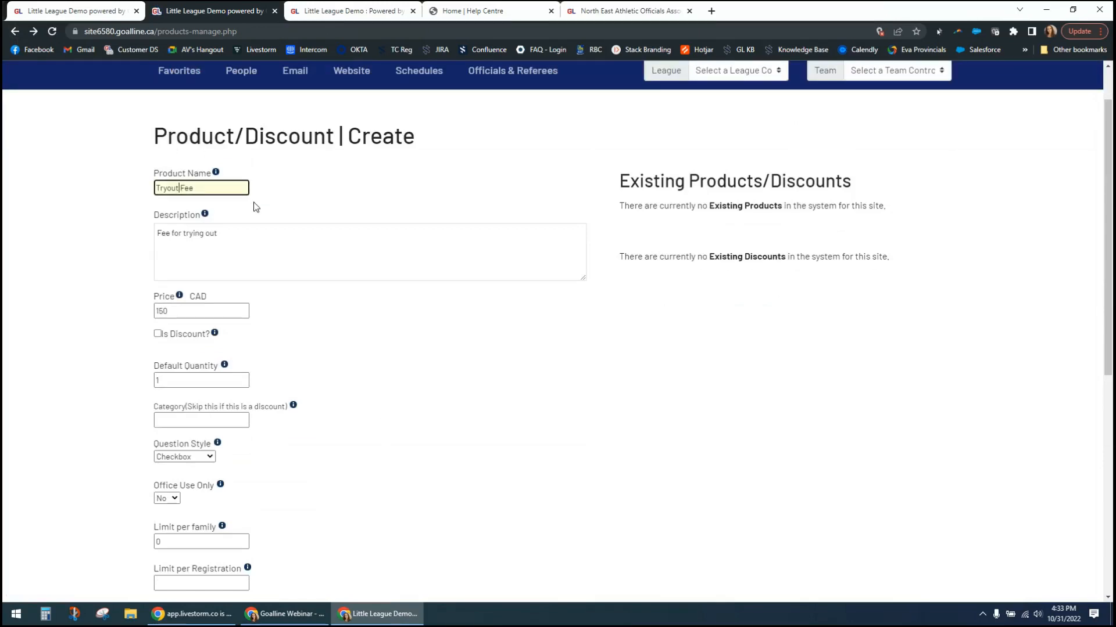
{"action": "type", "text": "-"}
{"action": "scroll", "coordinate": [169, 276], "scroll_direction": "down", "scroll_amount": 7}
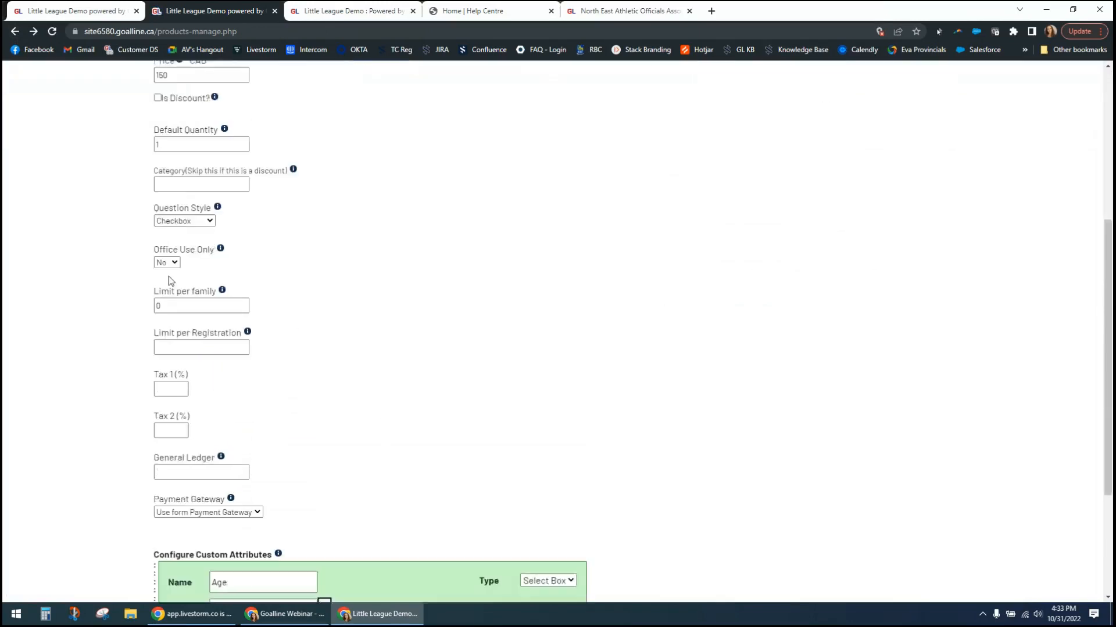
{"action": "left_click", "coordinate": [451, 521]}
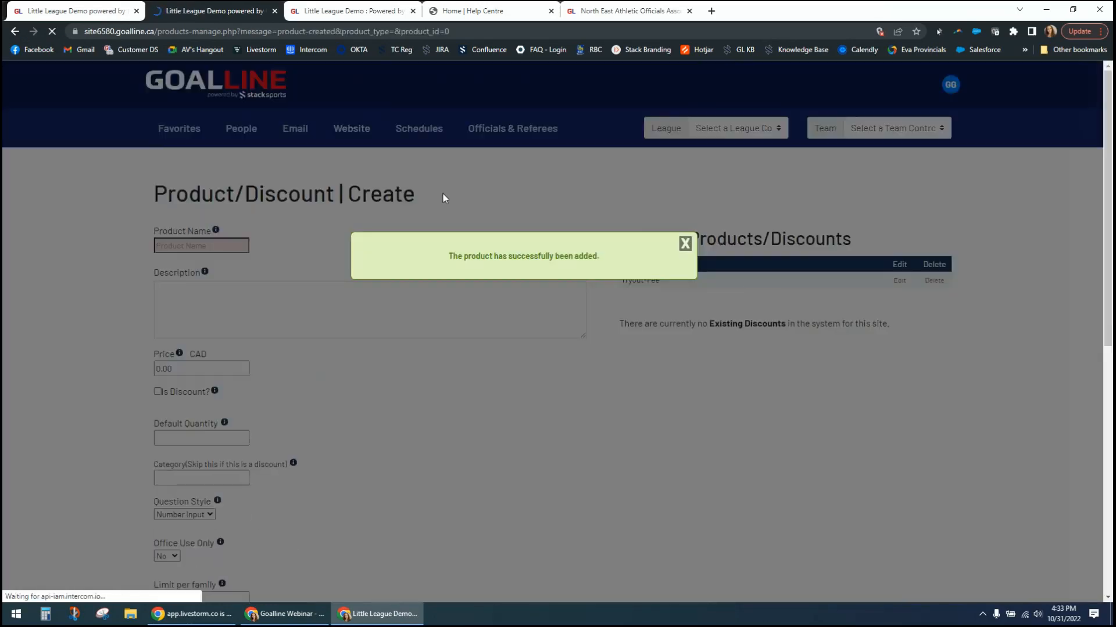
- Reload the coach registration form's Programs and Products step and add the Tryout-Fee product to it
{"action": "left_click", "coordinate": [62, 8]}
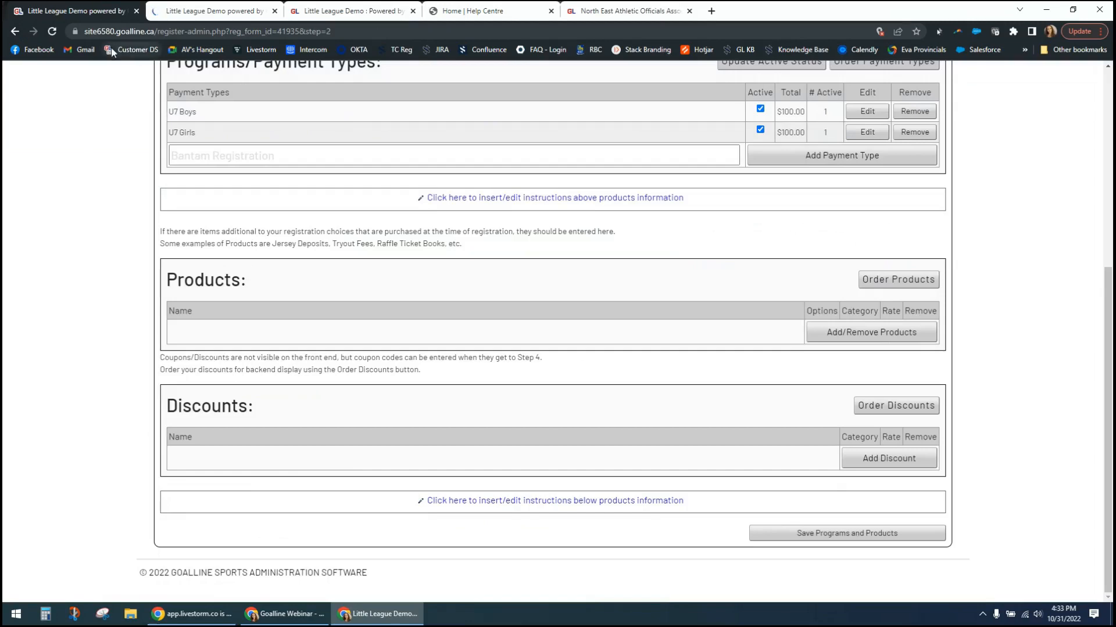
{"action": "scroll", "coordinate": [248, 184], "scroll_direction": "up", "scroll_amount": 6}
{"action": "left_click", "coordinate": [373, 248]}
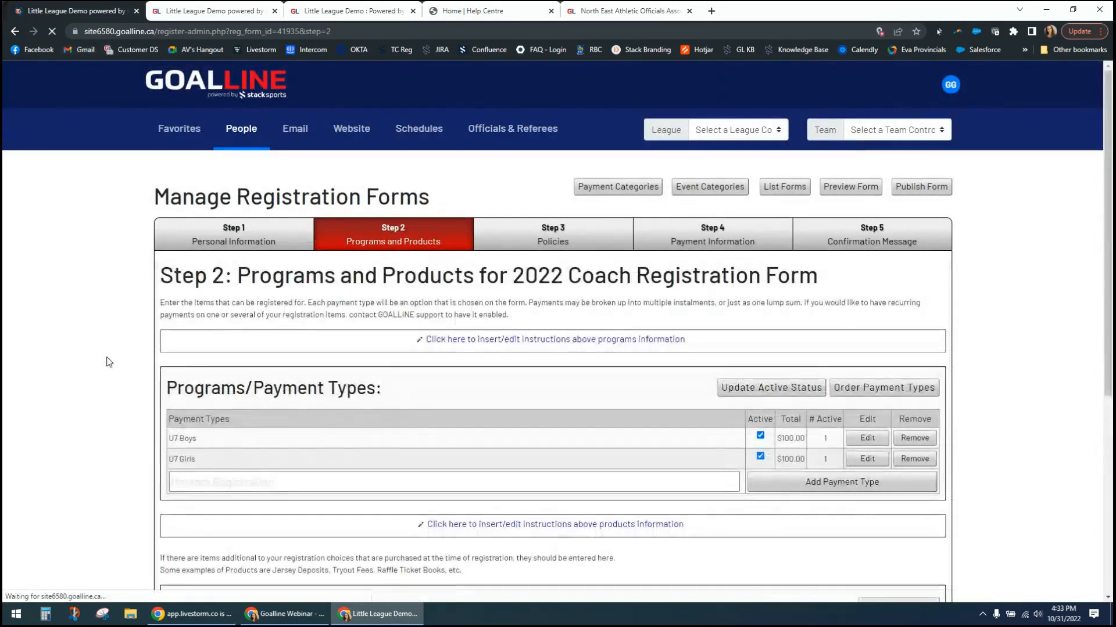
{"action": "scroll", "coordinate": [649, 422], "scroll_direction": "down", "scroll_amount": 3}
{"action": "left_click", "coordinate": [873, 484]}
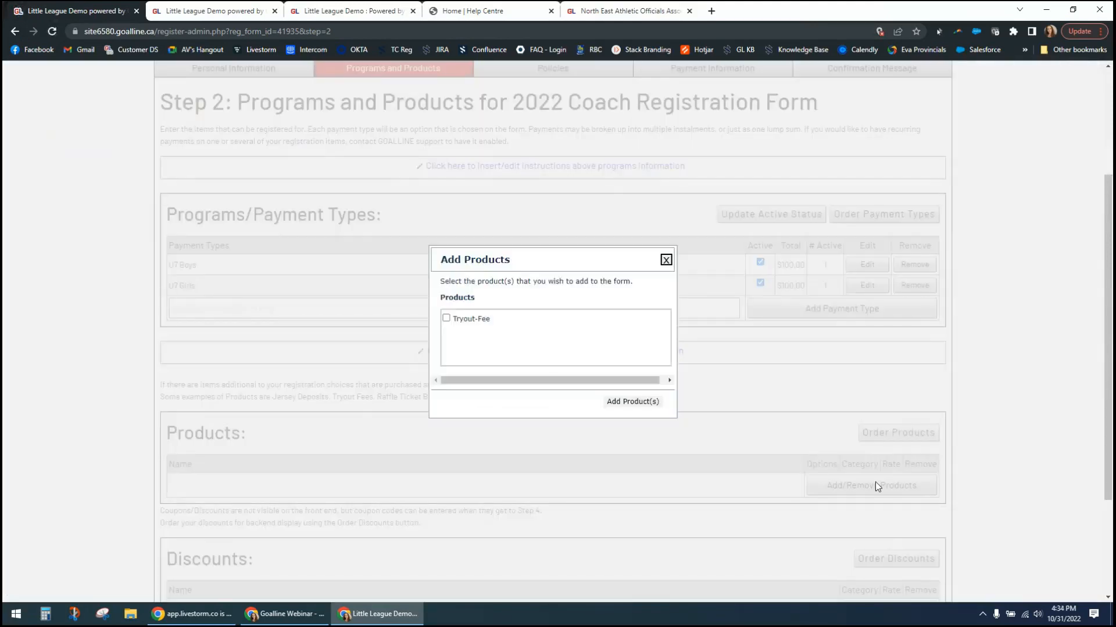
{"action": "scroll", "coordinate": [1108, 445], "scroll_direction": "down", "scroll_amount": 1}
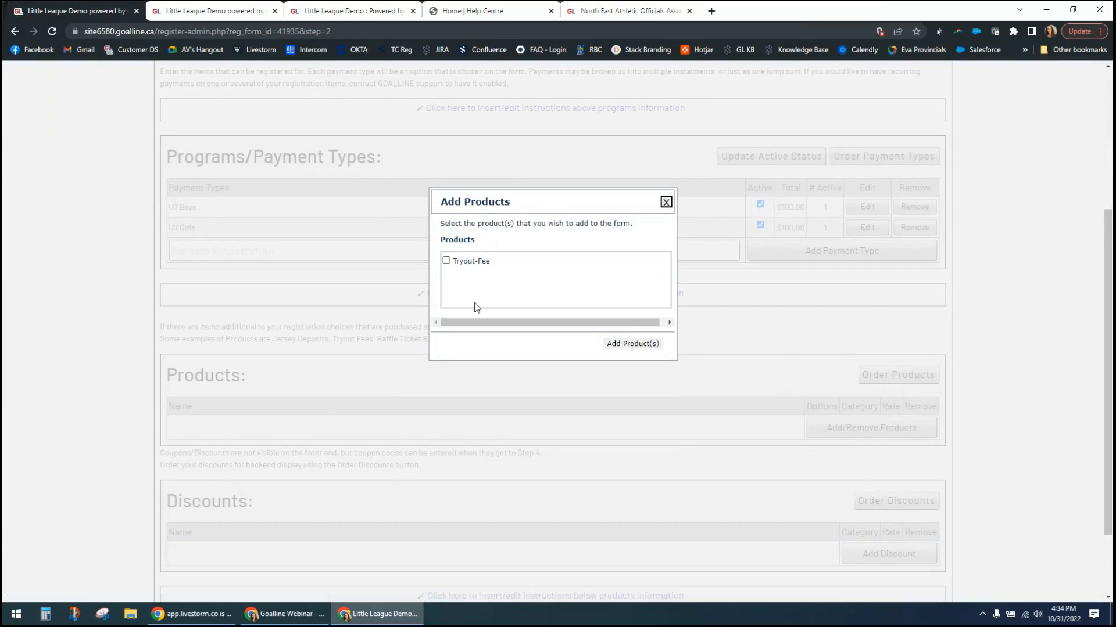
{"action": "left_click", "coordinate": [446, 261]}
{"action": "left_click", "coordinate": [632, 348]}
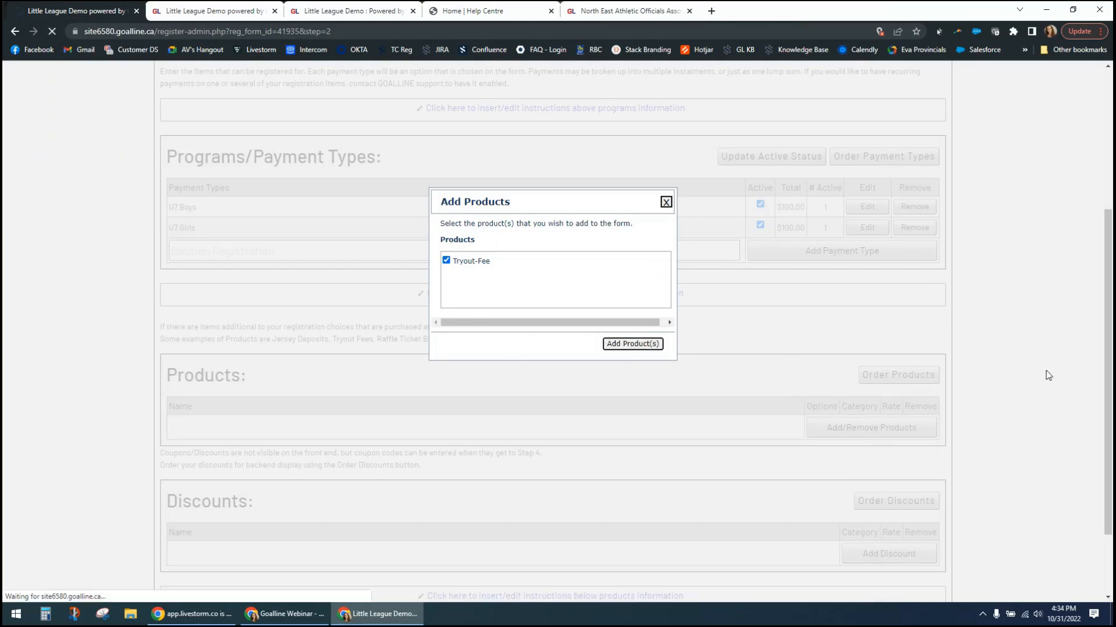
- Make the Tryout-Fee mandatory for the U7 Boys program only and save its product options
{"action": "scroll", "coordinate": [1049, 447], "scroll_direction": "down", "scroll_amount": 5}
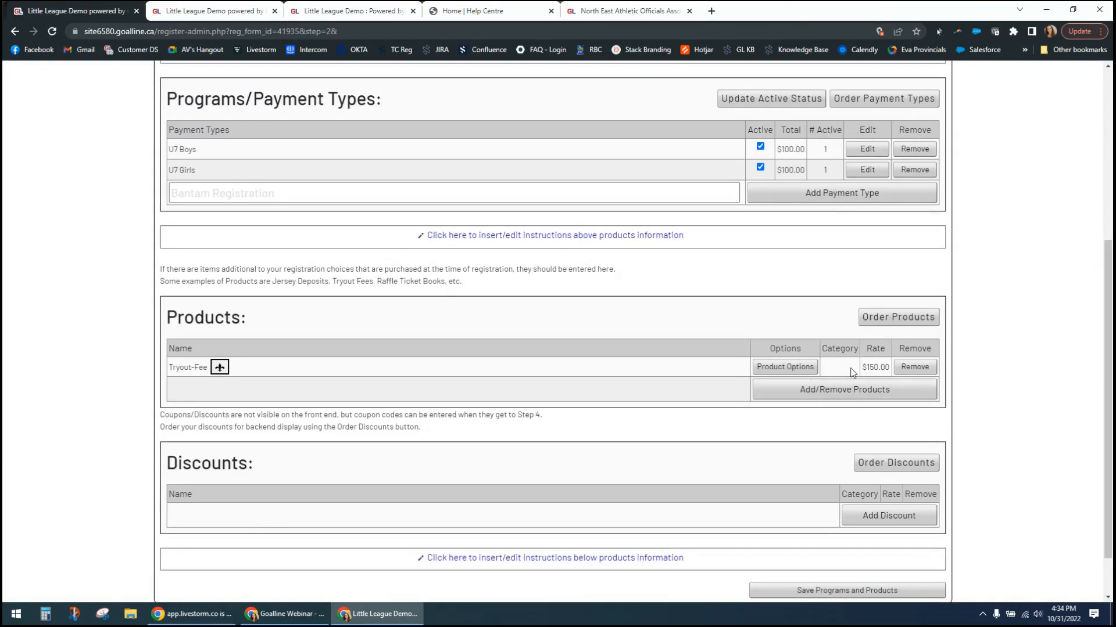
{"action": "left_click", "coordinate": [774, 368]}
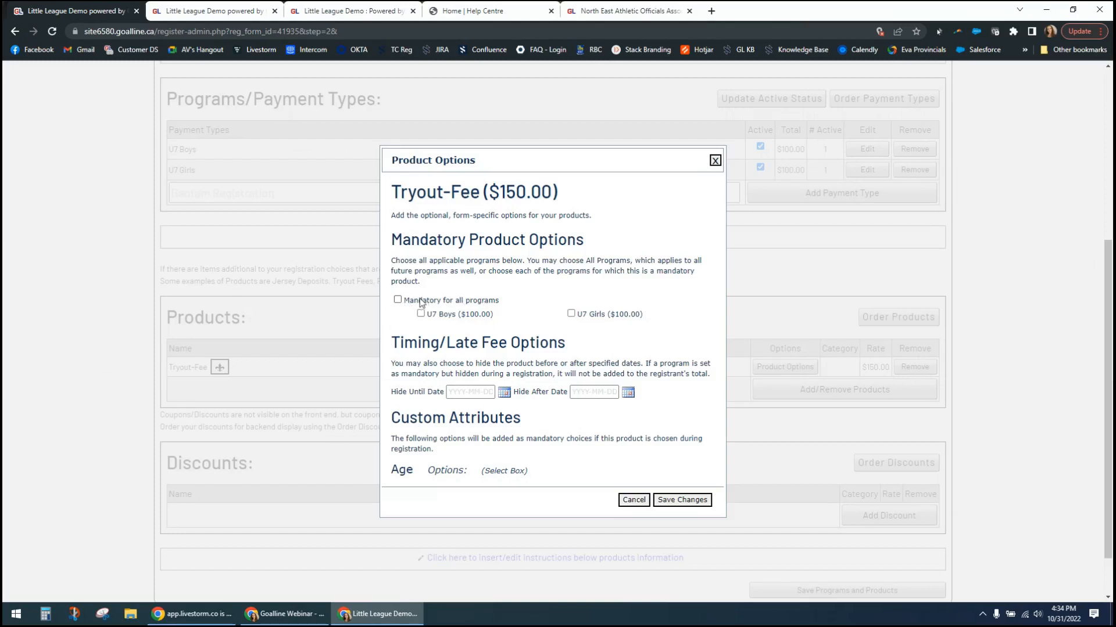
{"action": "left_click", "coordinate": [398, 300]}
{"action": "left_click", "coordinate": [398, 299]}
{"action": "left_click", "coordinate": [421, 314]}
{"action": "left_click_drag", "start_coordinate": [398, 391], "coordinate": [446, 392]}
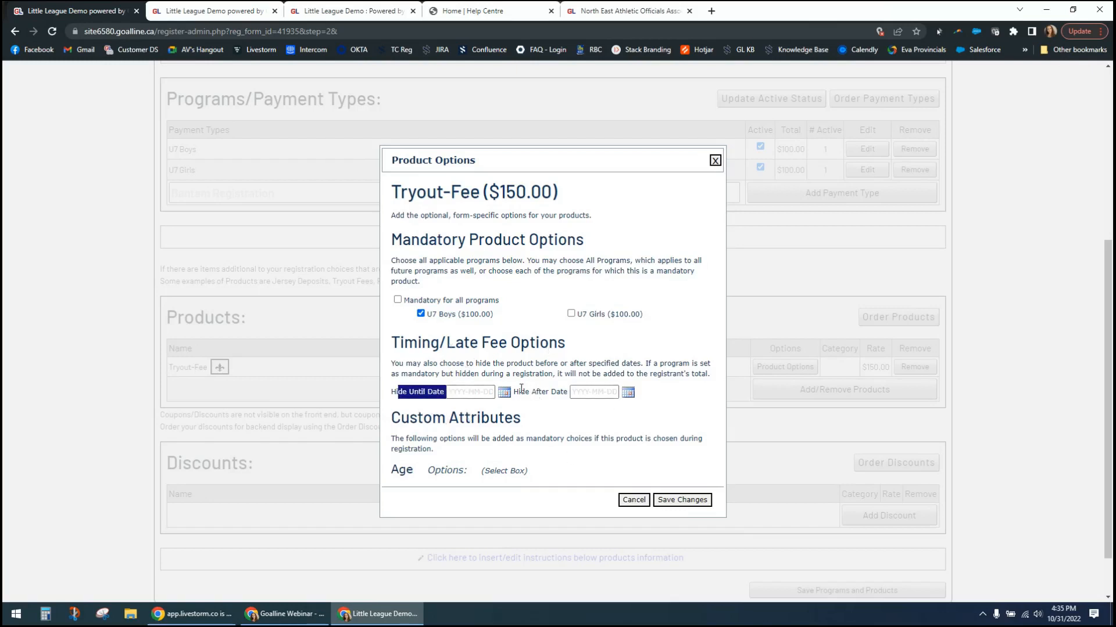
{"action": "left_click_drag", "start_coordinate": [520, 392], "coordinate": [576, 392]}
{"action": "left_click", "coordinate": [578, 361]}
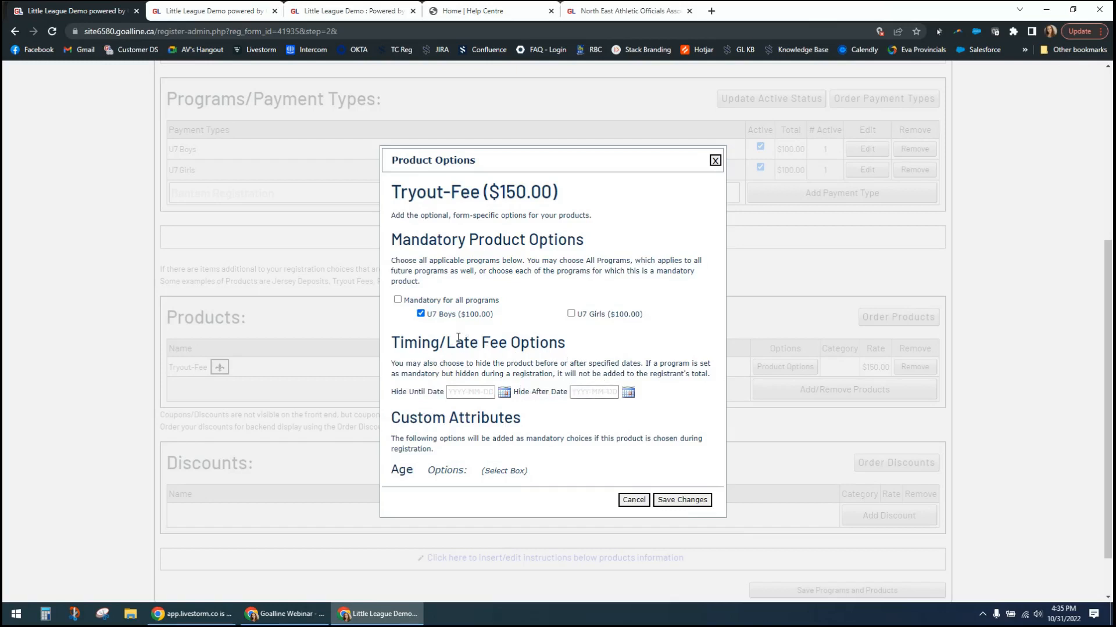
{"action": "left_click_drag", "start_coordinate": [446, 346], "coordinate": [506, 347]}
{"action": "left_click", "coordinate": [515, 348]}
{"action": "left_click", "coordinate": [683, 502]}
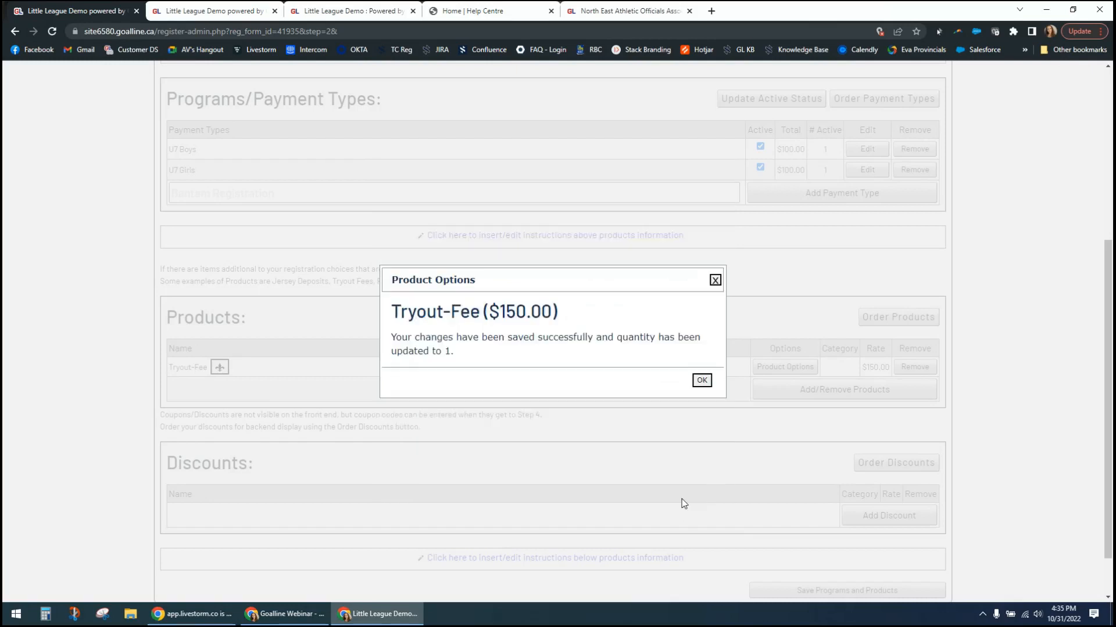
{"action": "left_click", "coordinate": [715, 281]}
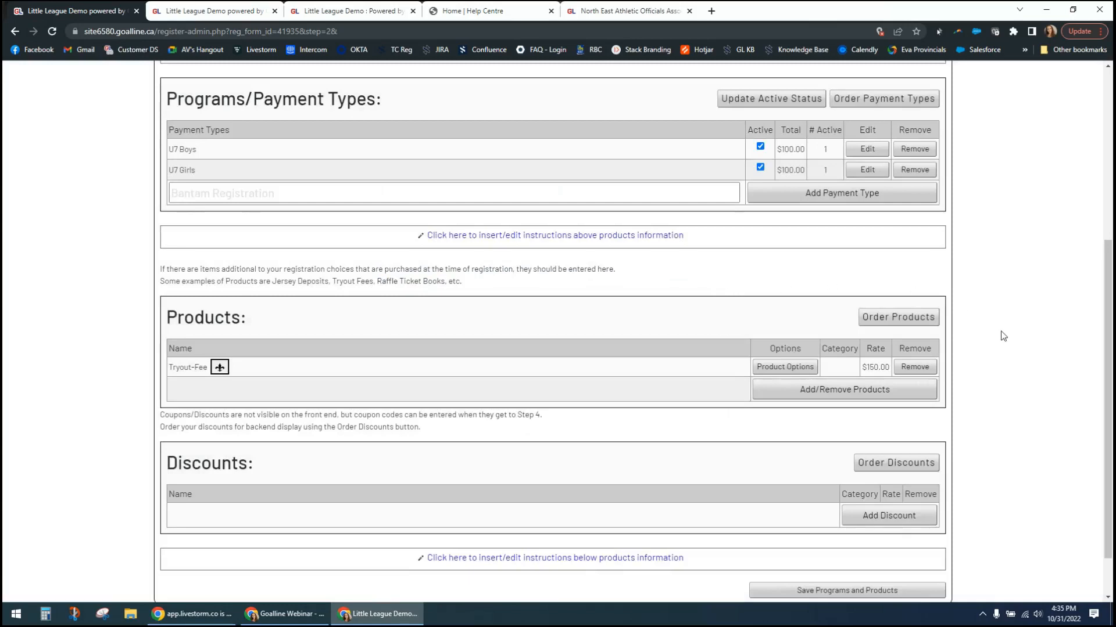
- Check which discounts are available to add to the registration form
{"action": "scroll", "coordinate": [1042, 454], "scroll_direction": "down", "scroll_amount": 2}
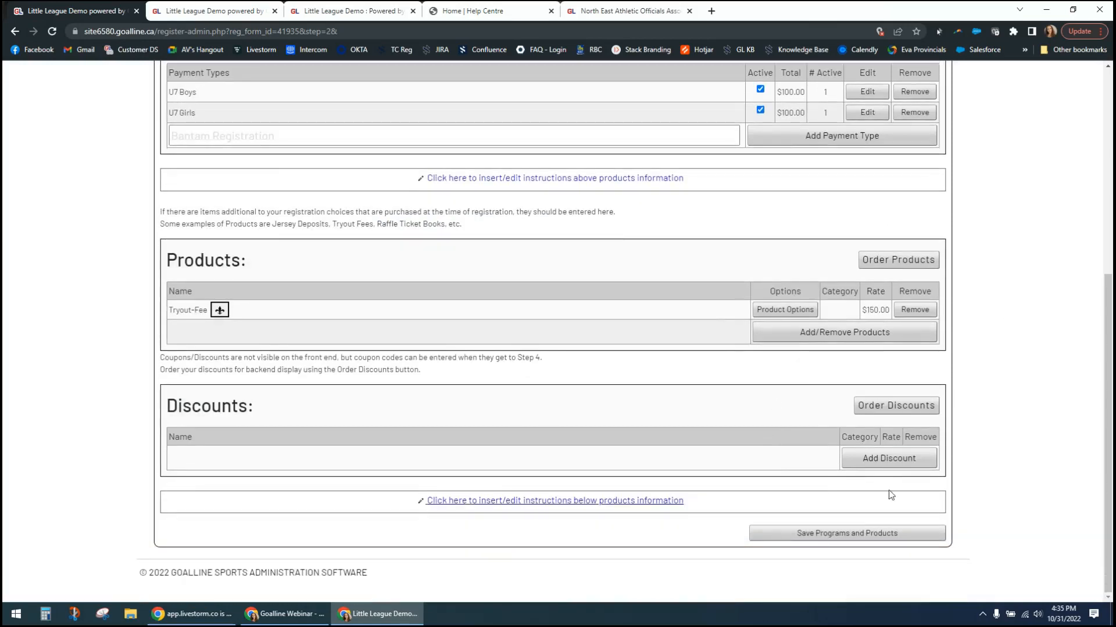
{"action": "left_click", "coordinate": [857, 452]}
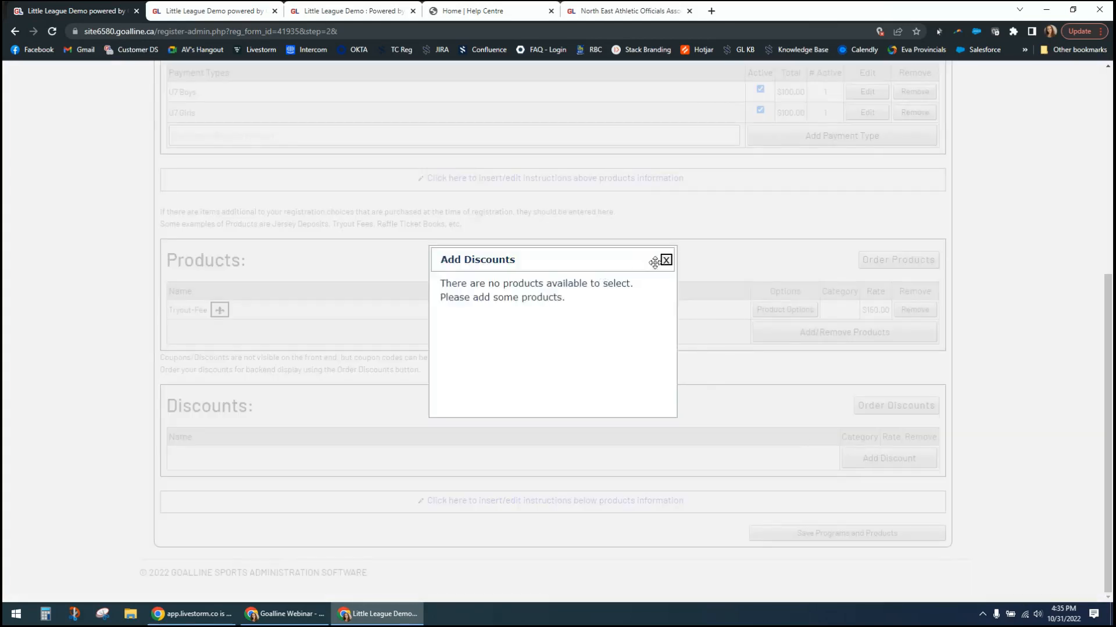
{"action": "left_click", "coordinate": [665, 260]}
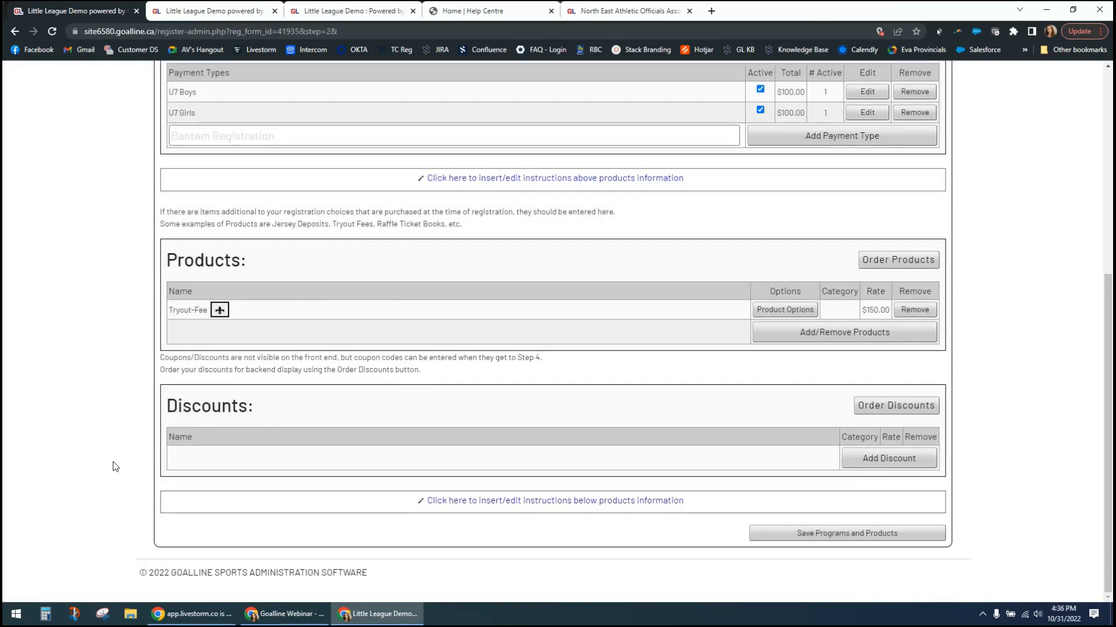
- Mark a new entry on the product creation page as a discount and view the available discount types
{"action": "left_click", "coordinate": [182, 11]}
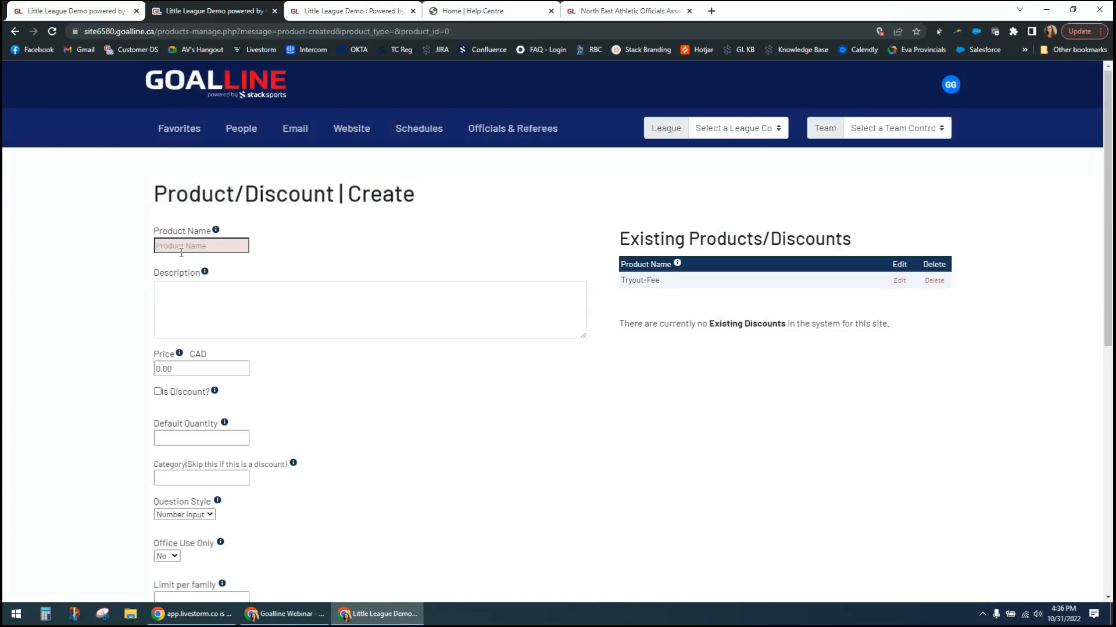
{"action": "left_click", "coordinate": [157, 393]}
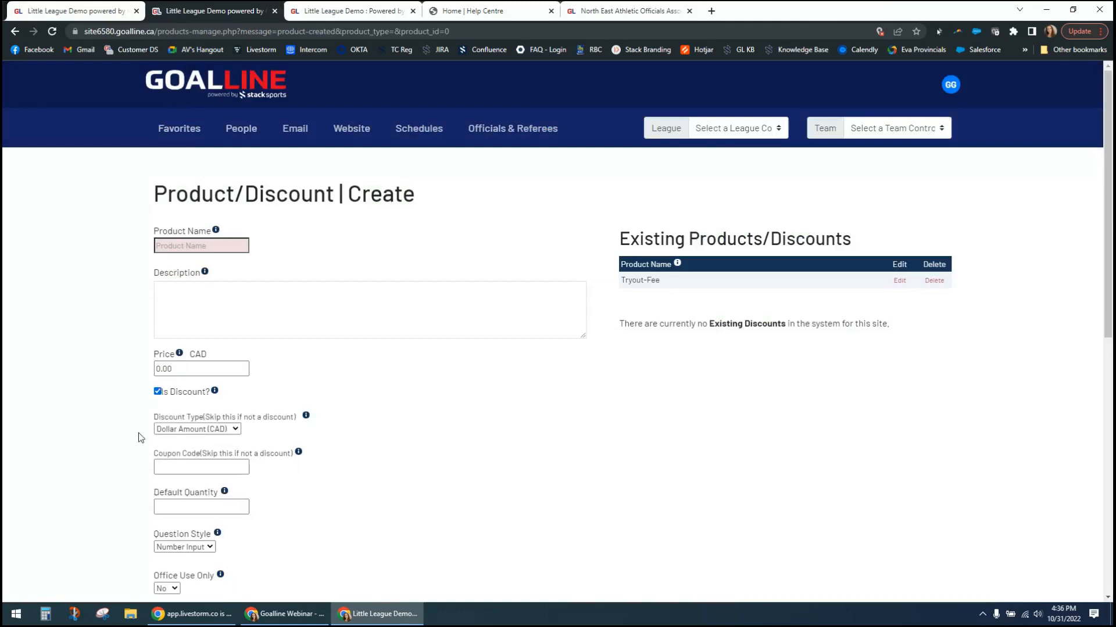
{"action": "left_click", "coordinate": [192, 430]}
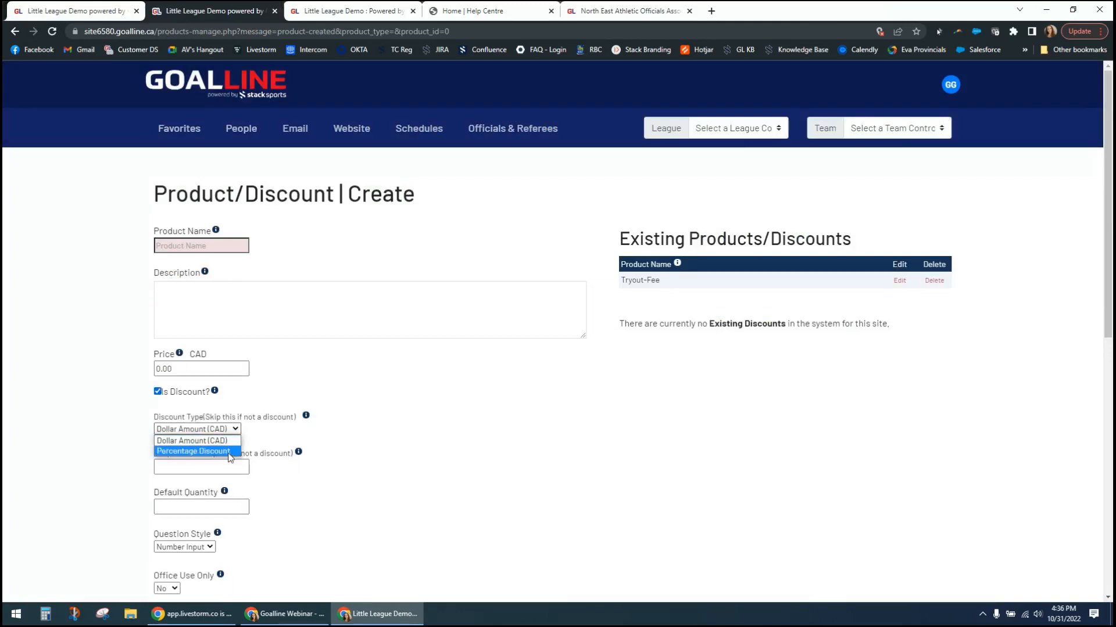
{"action": "left_click", "coordinate": [440, 468]}
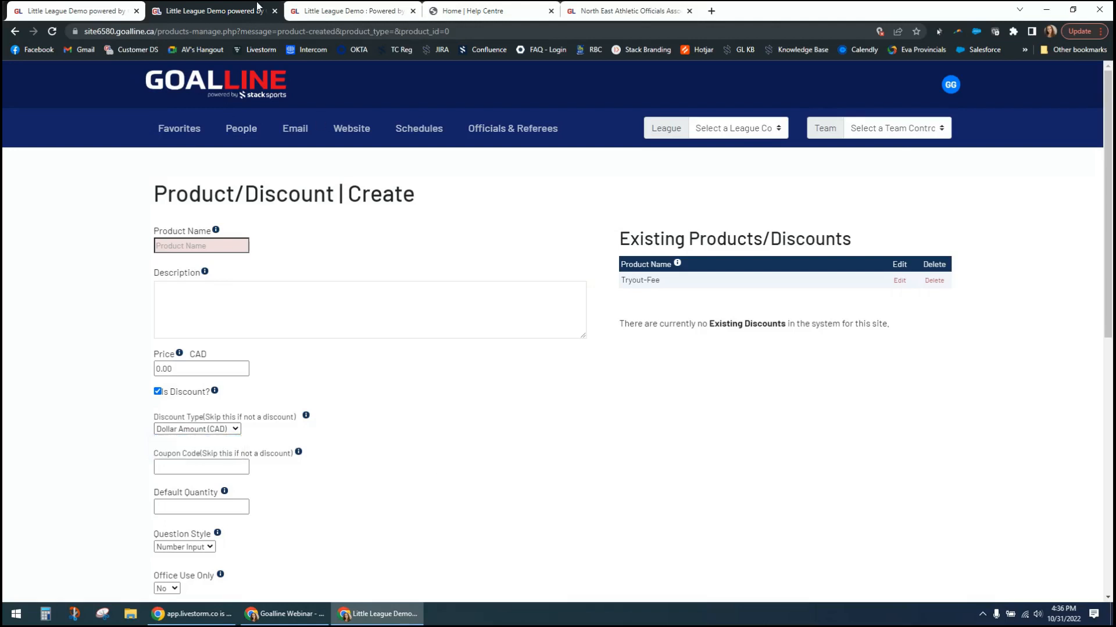
- Save the coach registration form's programs and products, and go to its Policies step
{"action": "left_click", "coordinate": [93, 10]}
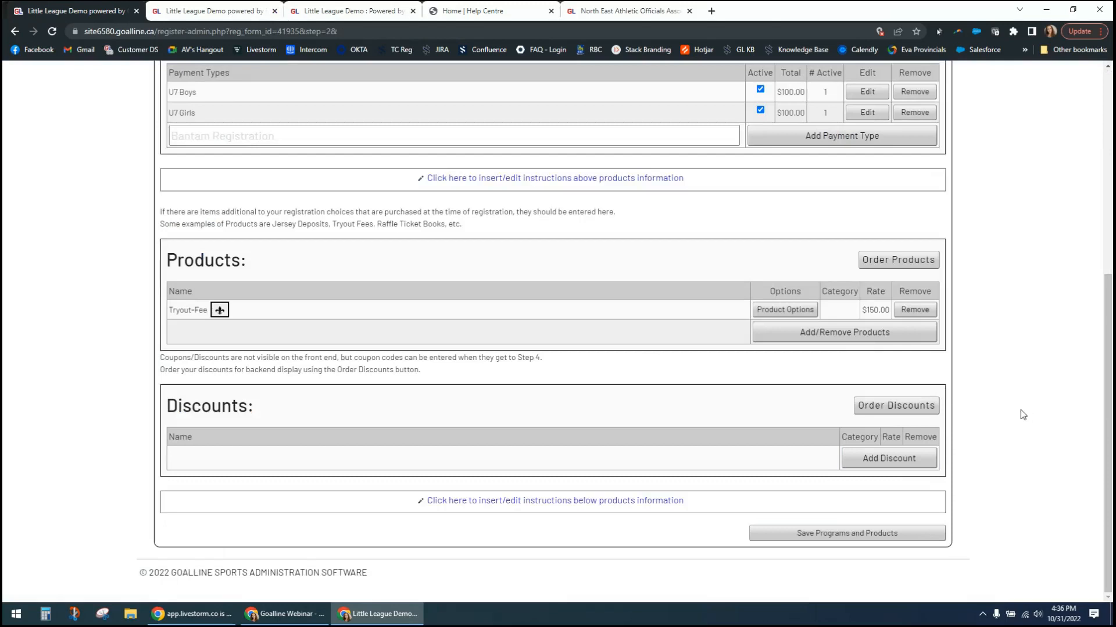
{"action": "key", "text": "F5"}
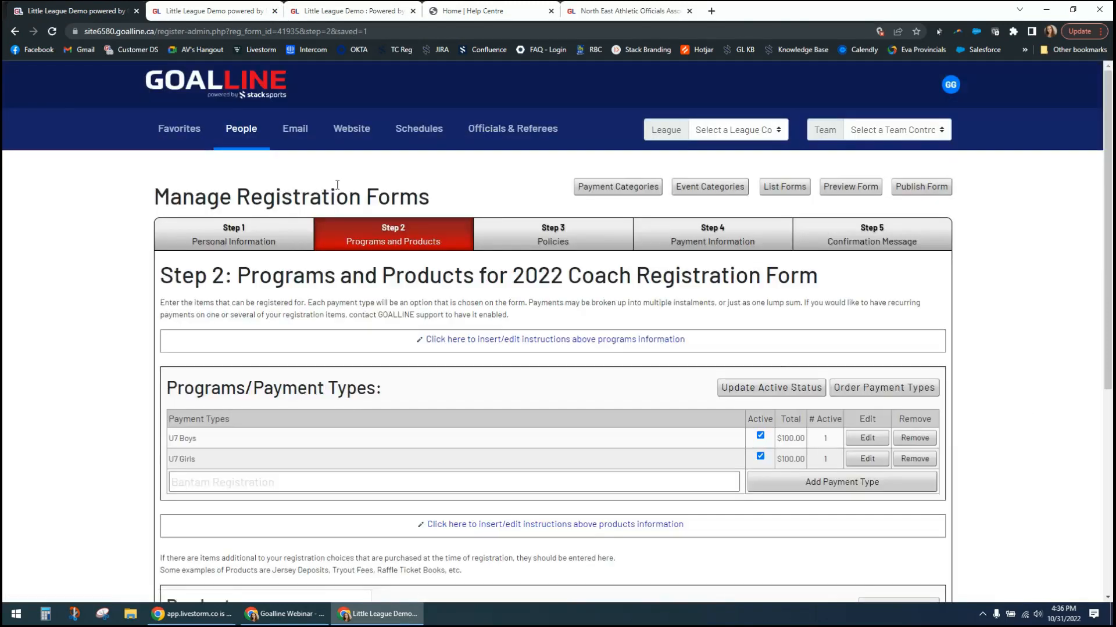
{"action": "left_click", "coordinate": [555, 244]}
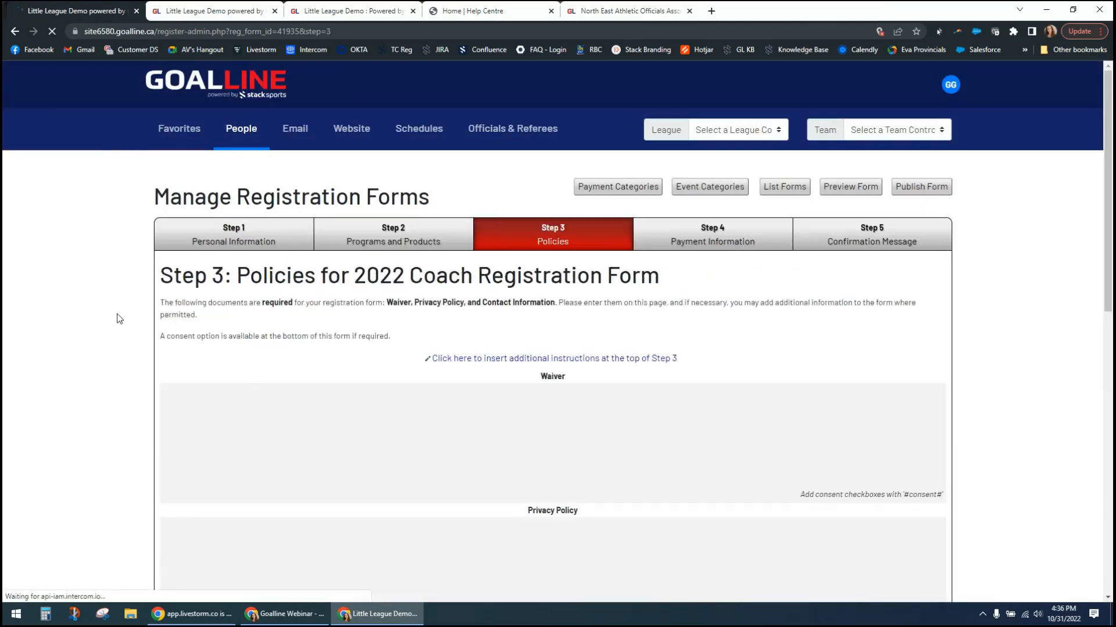
- Review the Policies step's text sections from the Waiver to the CASL Message, including the consent options
{"action": "scroll", "coordinate": [118, 320], "scroll_direction": "down", "scroll_amount": 1}
{"action": "scroll", "coordinate": [118, 320], "scroll_direction": "down", "scroll_amount": 7}
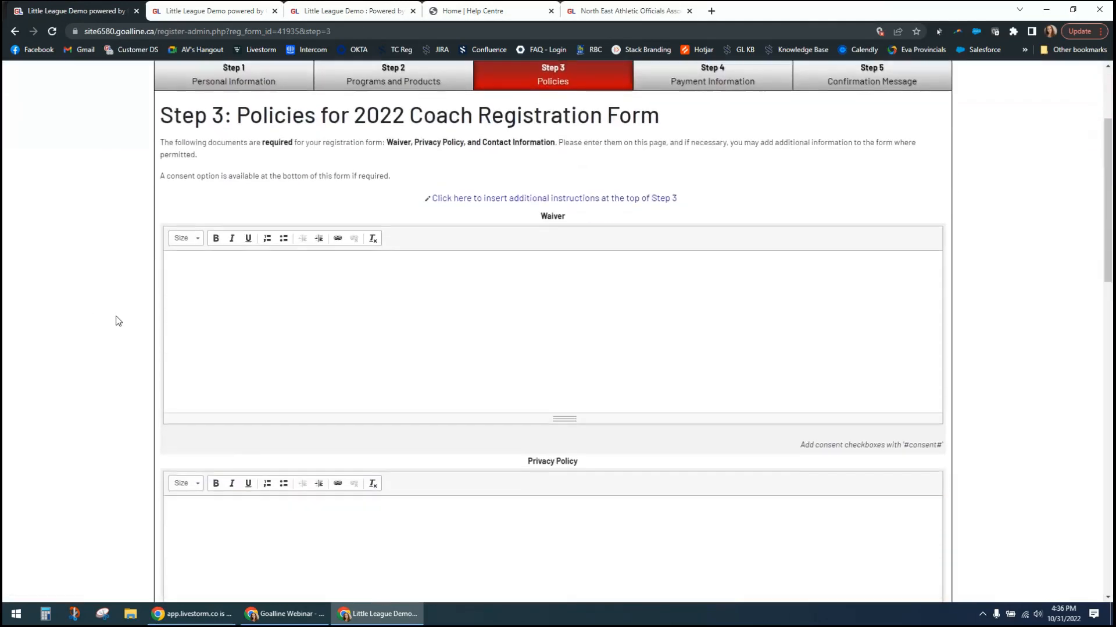
{"action": "scroll", "coordinate": [118, 320], "scroll_direction": "down", "scroll_amount": 5}
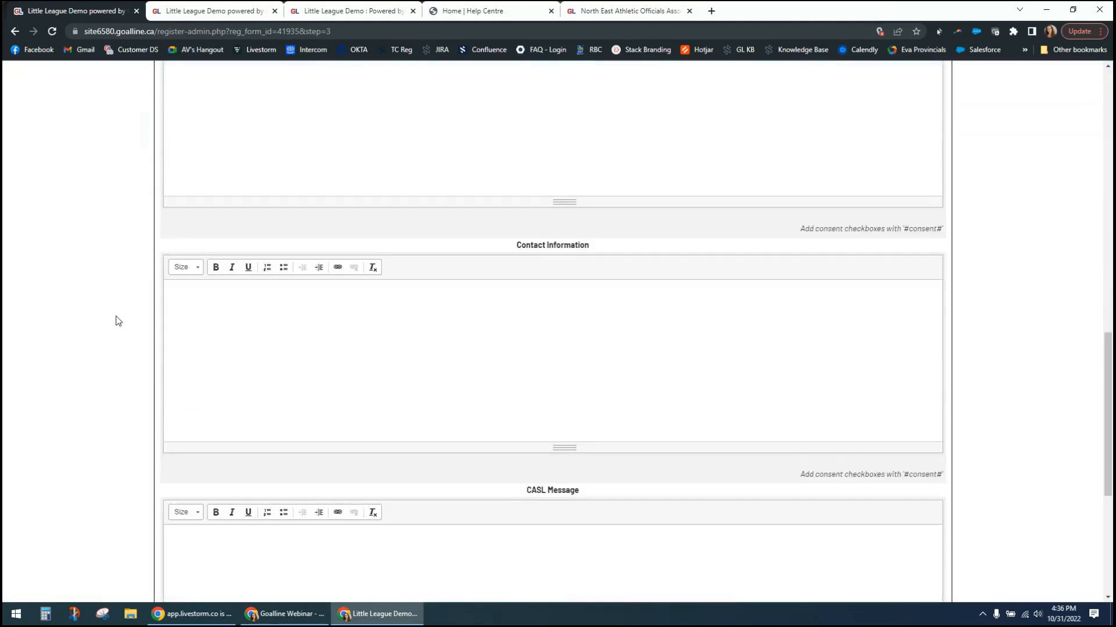
{"action": "scroll", "coordinate": [118, 321], "scroll_direction": "down", "scroll_amount": 4}
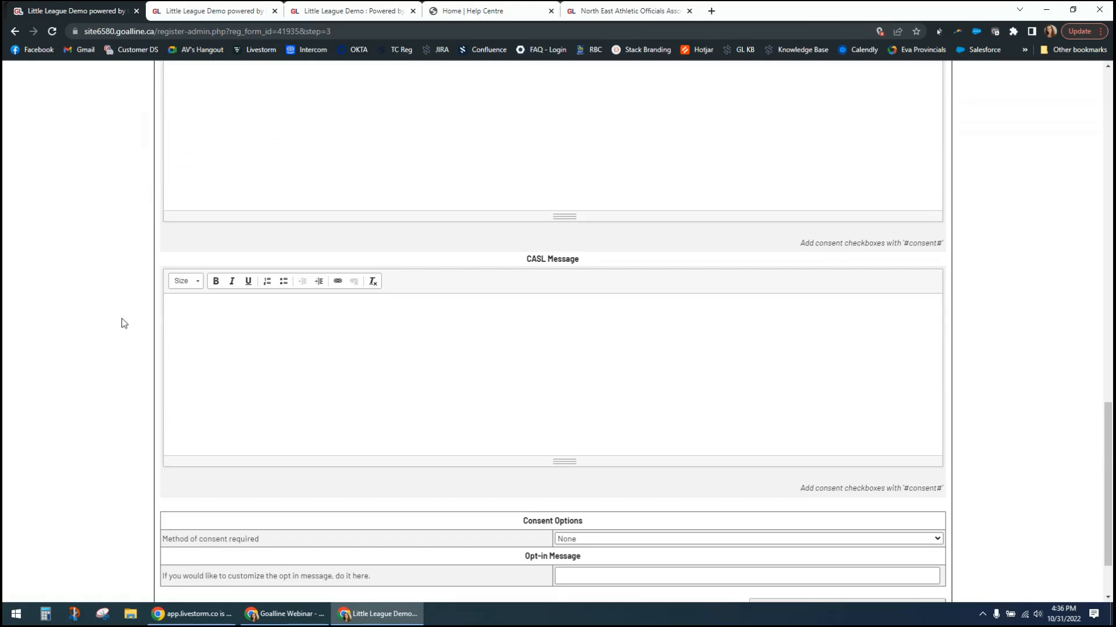
{"action": "left_click", "coordinate": [364, 349]}
{"action": "scroll", "coordinate": [137, 359], "scroll_direction": "up", "scroll_amount": 9}
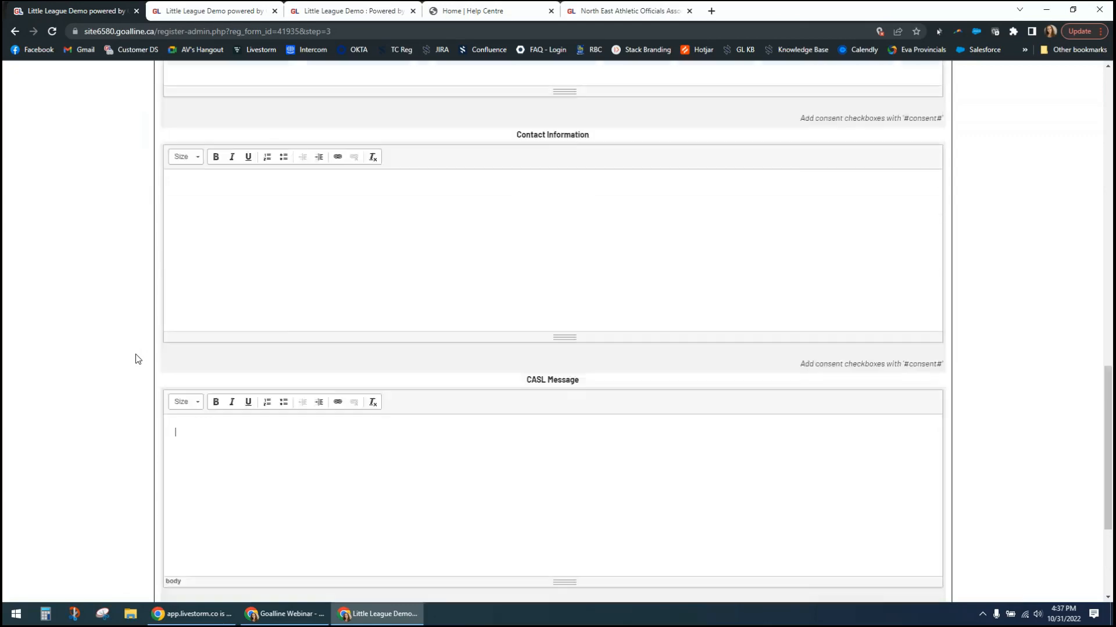
{"action": "scroll", "coordinate": [138, 359], "scroll_direction": "up", "scroll_amount": 7}
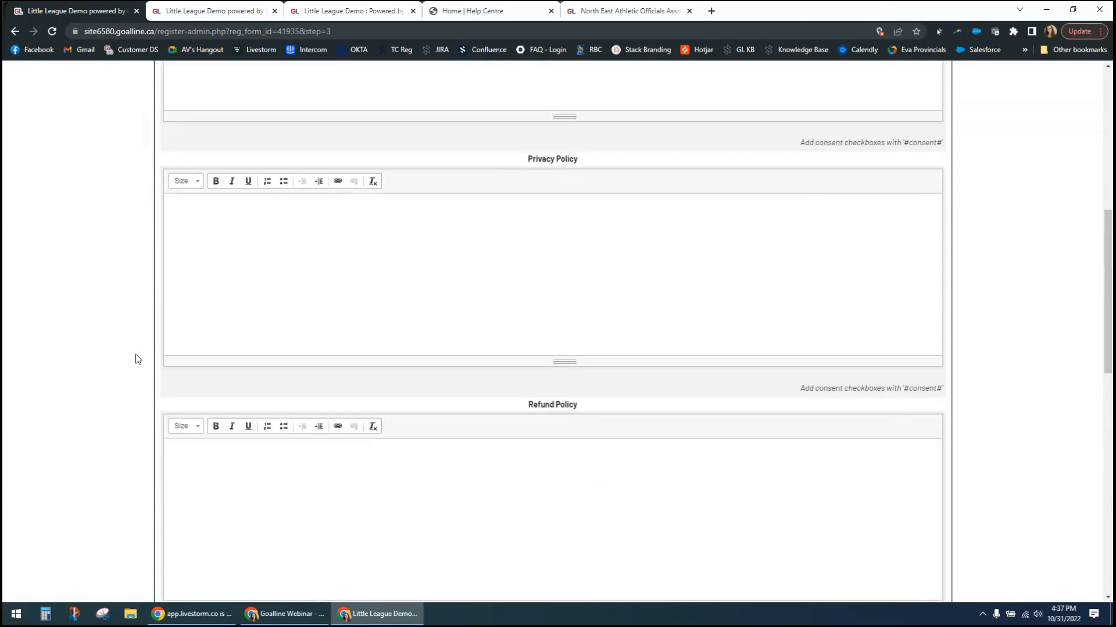
{"action": "scroll", "coordinate": [138, 359], "scroll_direction": "up", "scroll_amount": 1}
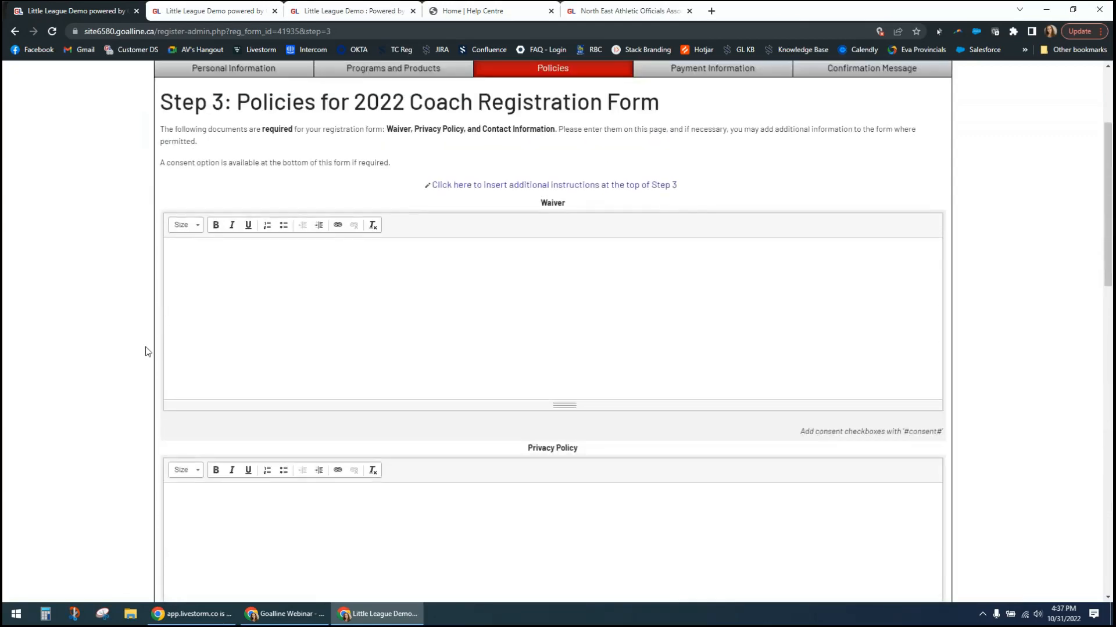
- Enter the text "Waover paragraphs" in the Waiver section, followed by numbered lines "1." and "2." with a gap between them
{"action": "left_click", "coordinate": [380, 284]}
{"action": "type", "text": "Waover"}
{"action": "type", "text": " para"}
{"action": "type", "text": "graphs "}
{"action": "type", "text": "1.  "}
{"action": "type", "text": "2."}
- Insert the consent checkbox line "#consent# Check here to agree to this paragraph" beneath item 1 of the Waiver
{"action": "left_click_drag", "start_coordinate": [903, 433], "coordinate": [940, 433]}
{"action": "key", "text": "ctrl+c"}
{"action": "left_click", "coordinate": [907, 434]}
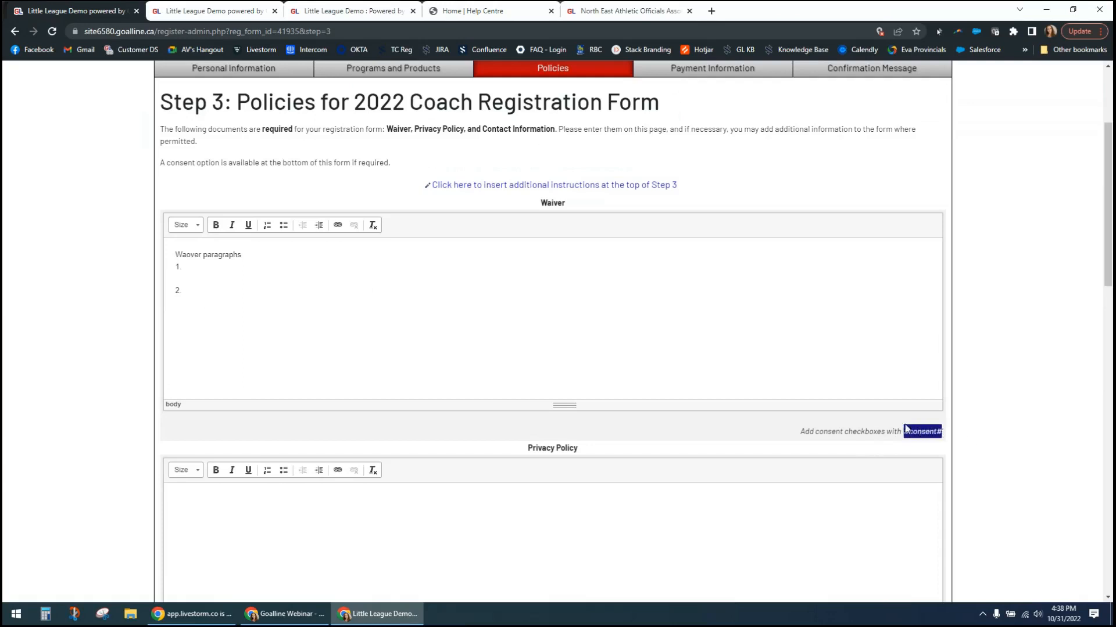
{"action": "left_click", "coordinate": [204, 280]}
{"action": "key", "text": "ctrl+v"}
{"action": "type", "text": "Check here to a"}
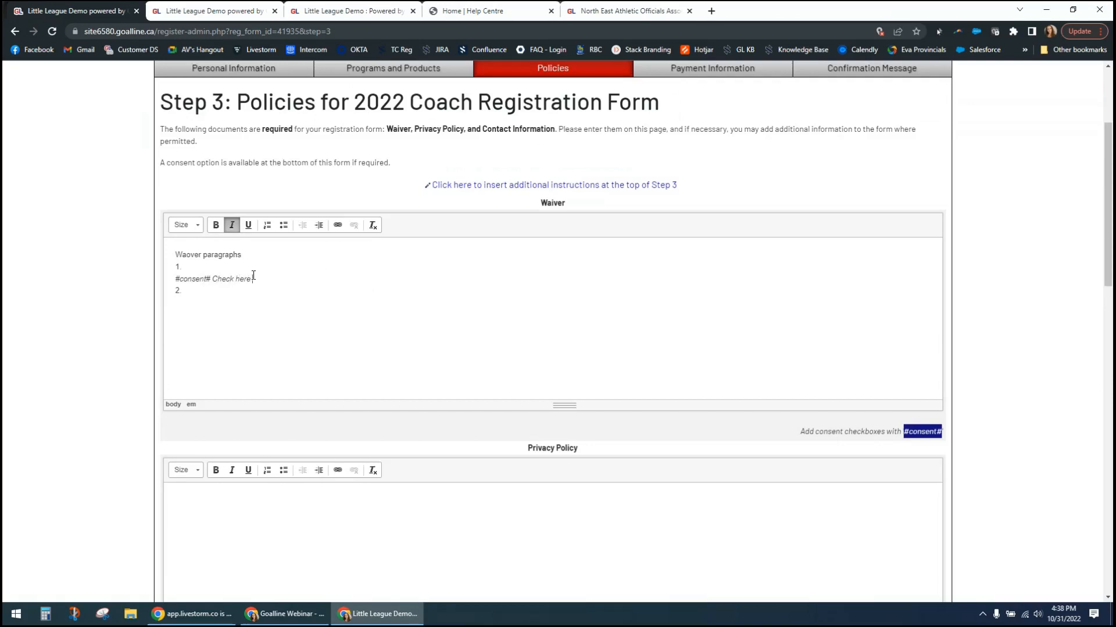
{"action": "type", "text": "gree to this paragraph"}
- Duplicate the Waiver's consent checkbox line beneath item 2
{"action": "left_click_drag", "start_coordinate": [175, 279], "coordinate": [339, 279]}
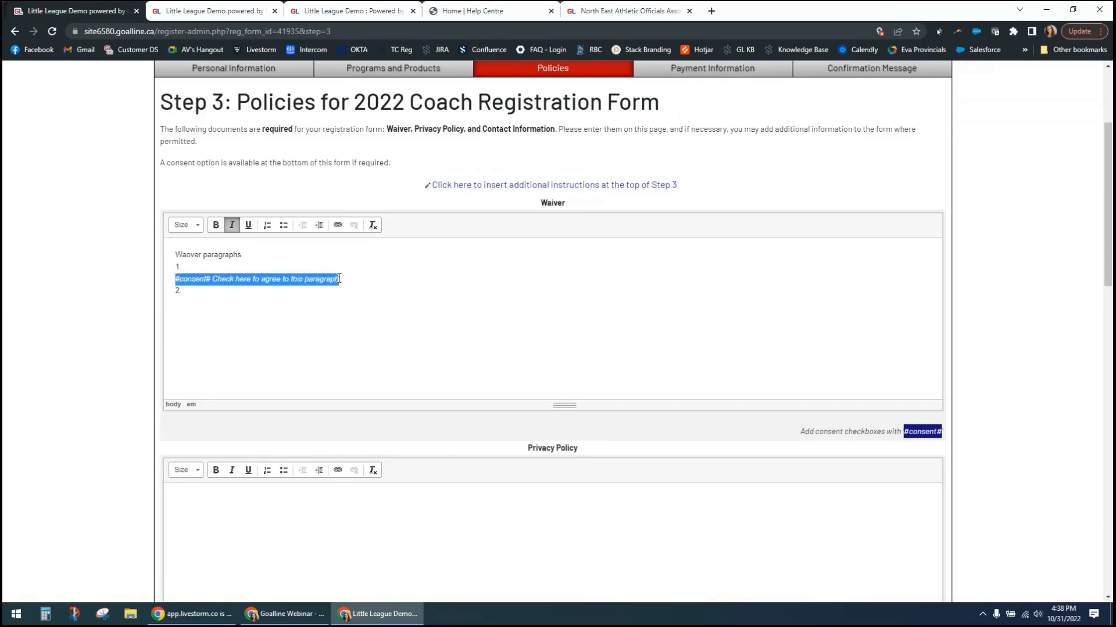
{"action": "key", "text": "ctrl+c"}
{"action": "left_click", "coordinate": [248, 304]}
{"action": "key", "text": "ctrl+v"}
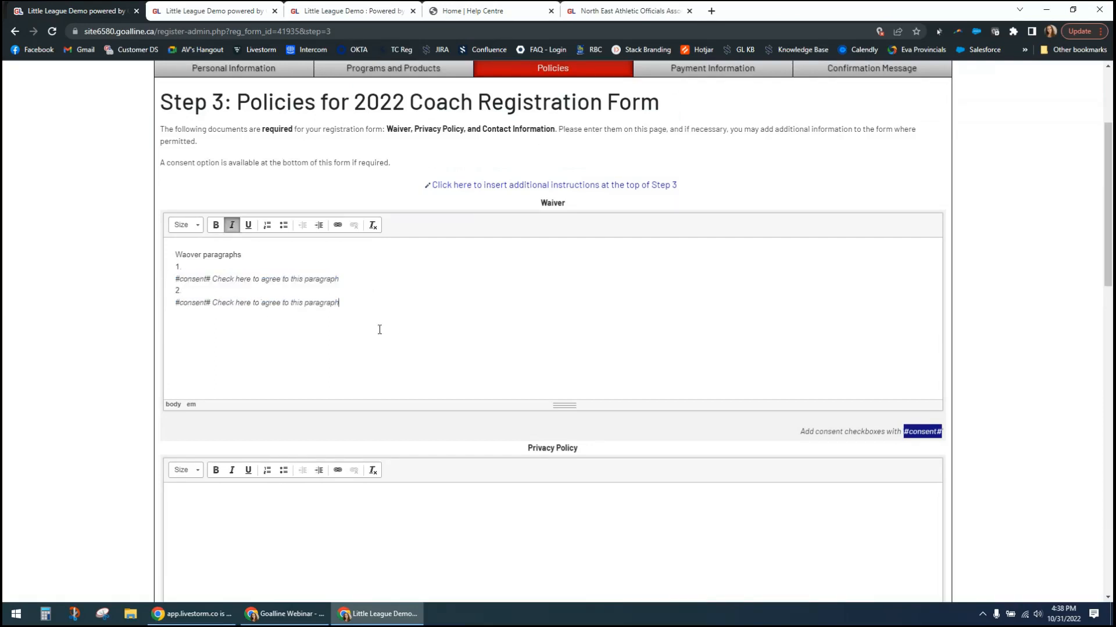
{"action": "left_click", "coordinate": [1027, 443]}
- Set the required consent method to Name Input with the consent message "I agree to the terms above"
{"action": "scroll", "coordinate": [1026, 442], "scroll_direction": "down", "scroll_amount": 13}
{"action": "scroll", "coordinate": [1026, 442], "scroll_direction": "down", "scroll_amount": 5}
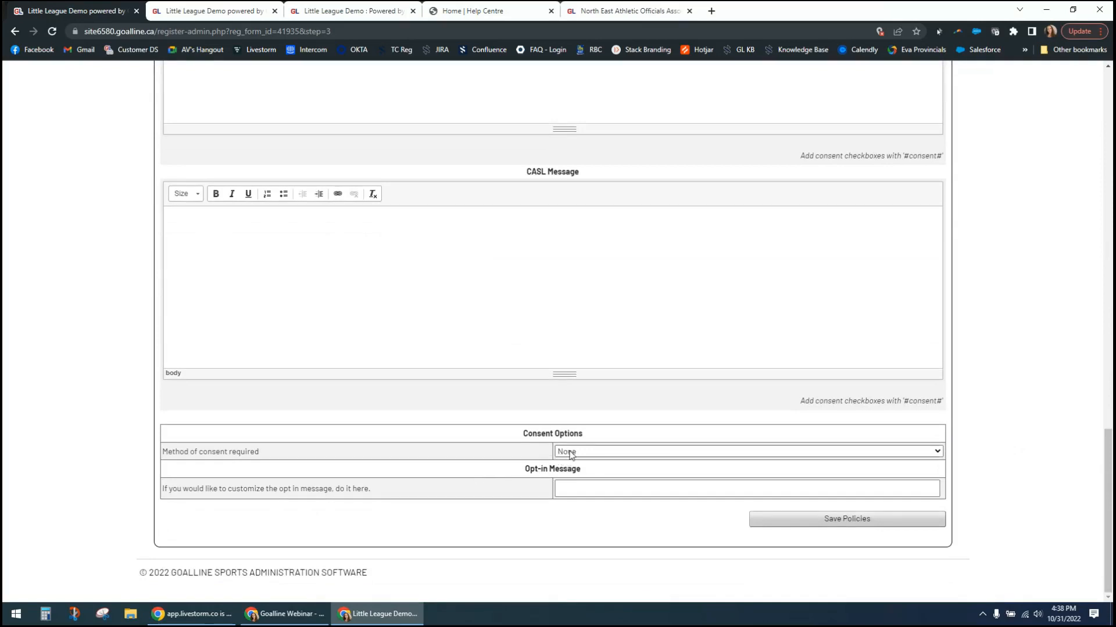
{"action": "left_click", "coordinate": [571, 454]}
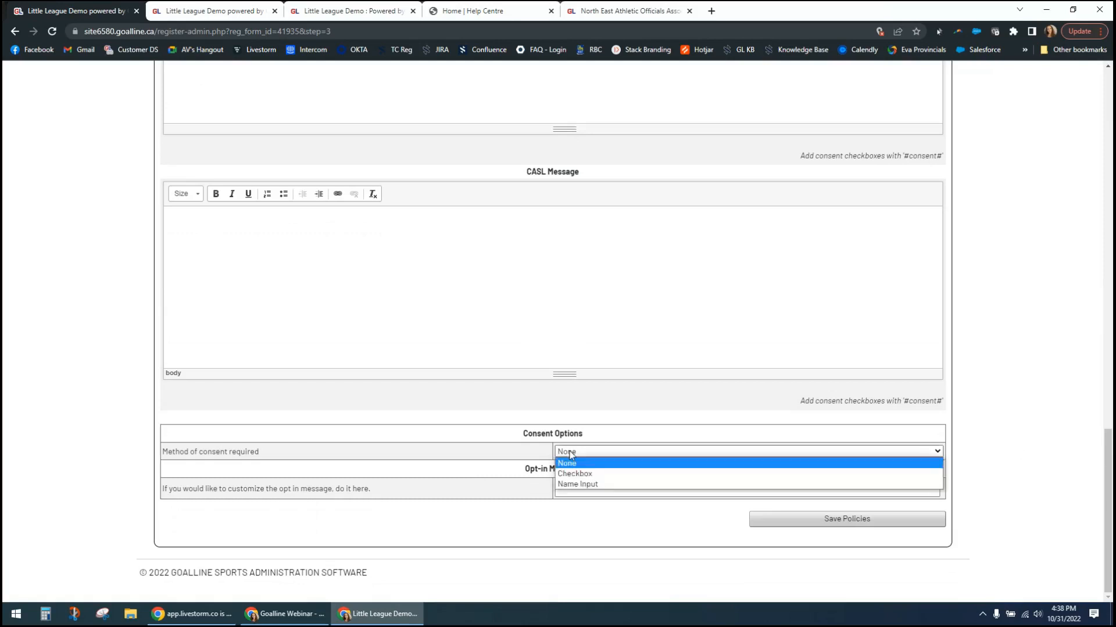
{"action": "left_click", "coordinate": [603, 474]}
{"action": "left_click", "coordinate": [598, 471]}
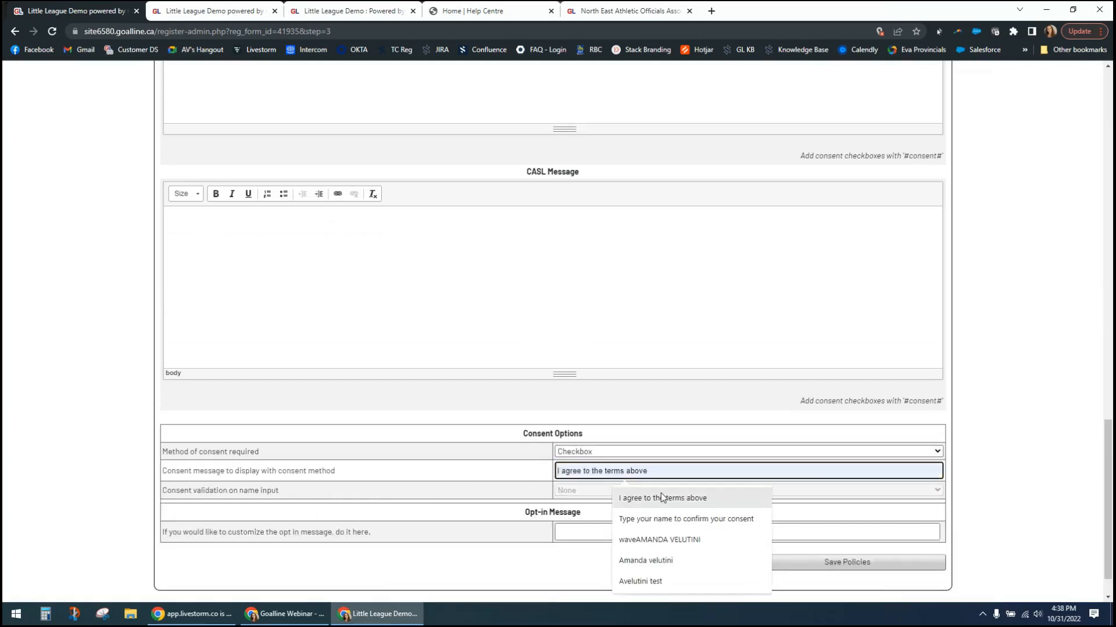
{"action": "left_click", "coordinate": [677, 500]}
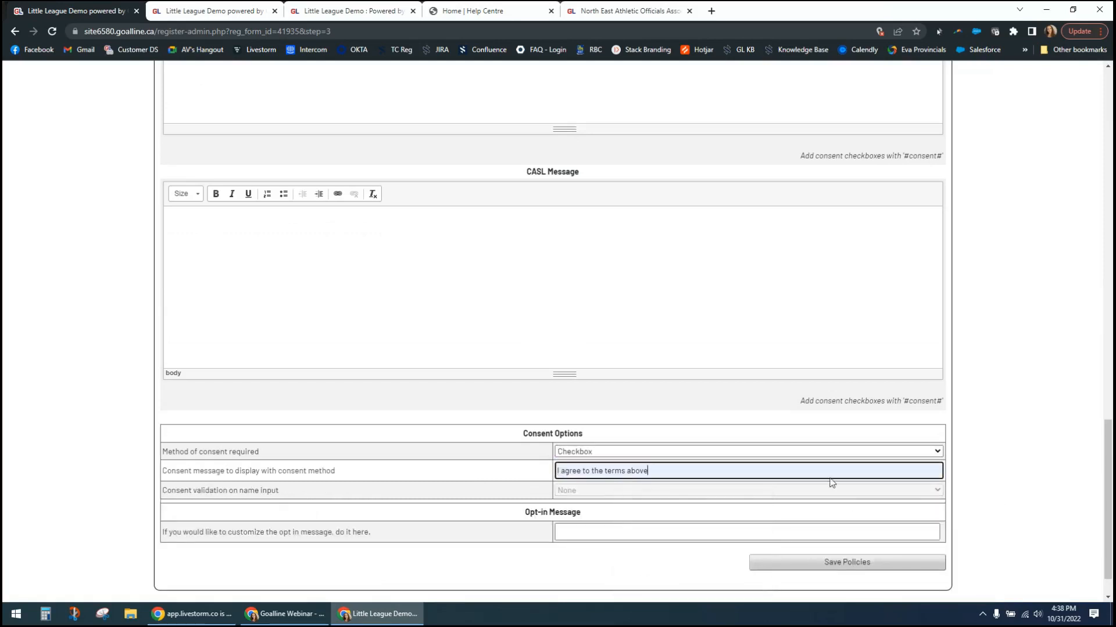
{"action": "left_click", "coordinate": [618, 452]}
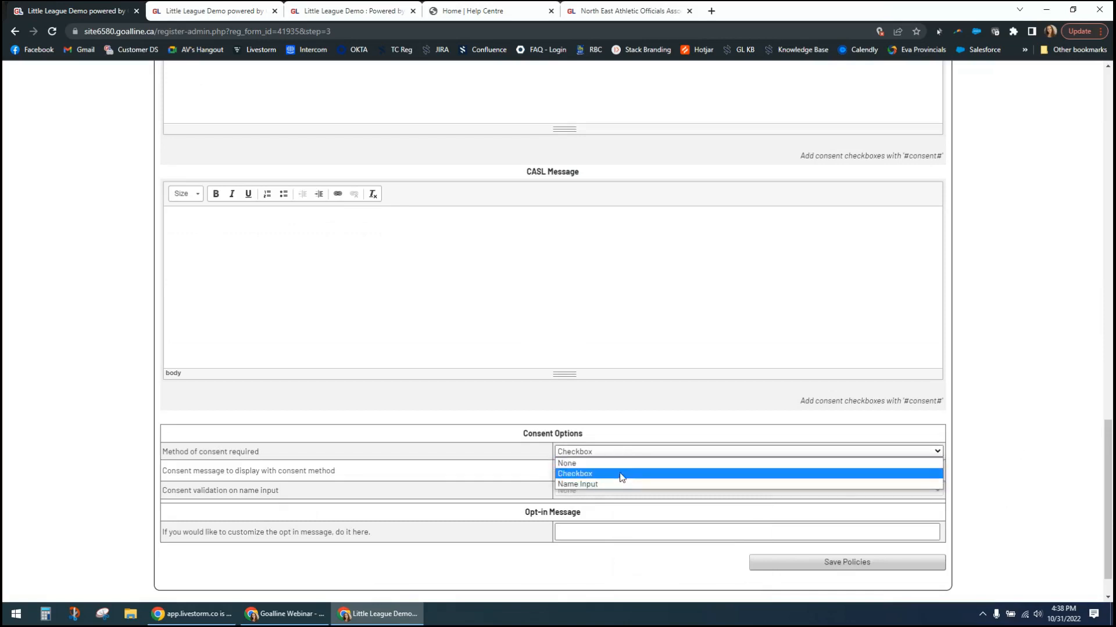
{"action": "left_click", "coordinate": [625, 490]}
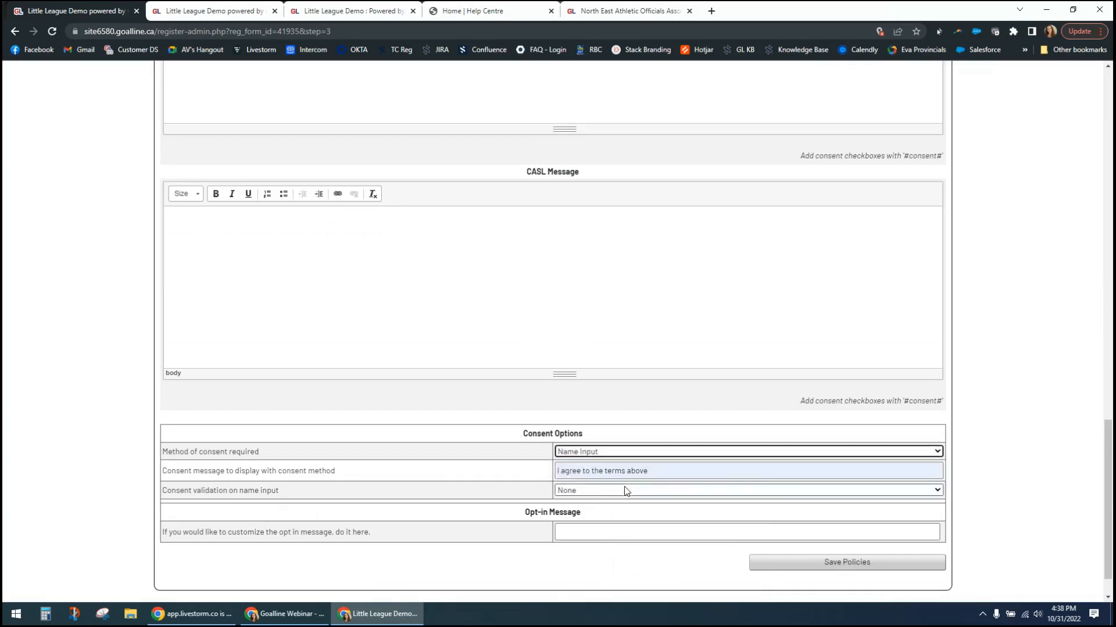
- Try the "Must match coach name" validation for the name input and return the validation to None
{"action": "left_click", "coordinate": [573, 496]}
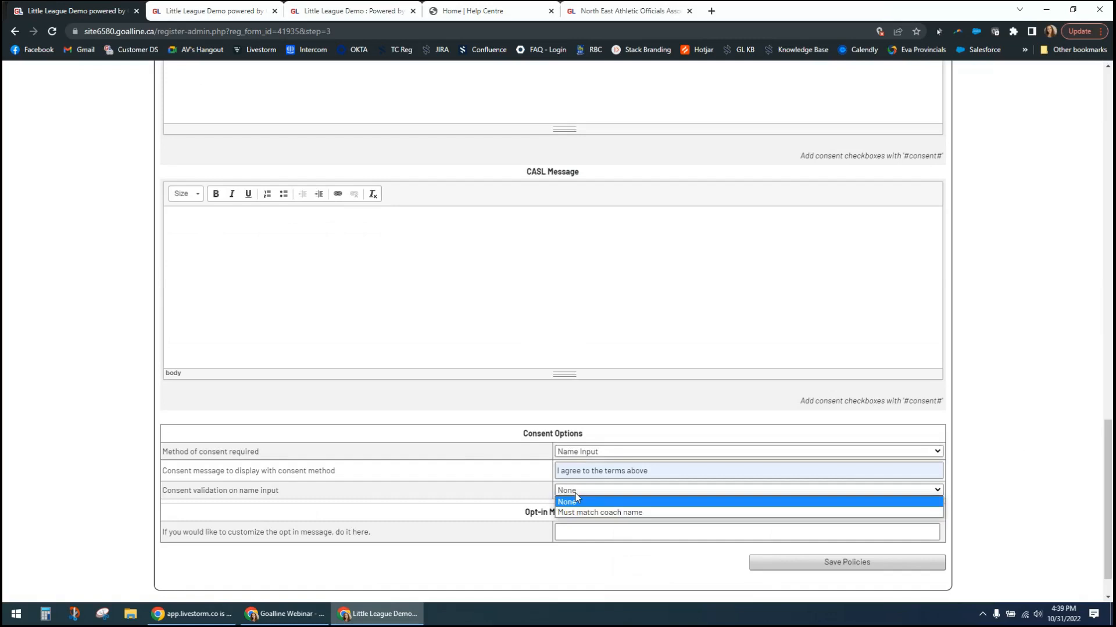
{"action": "left_click", "coordinate": [606, 512]}
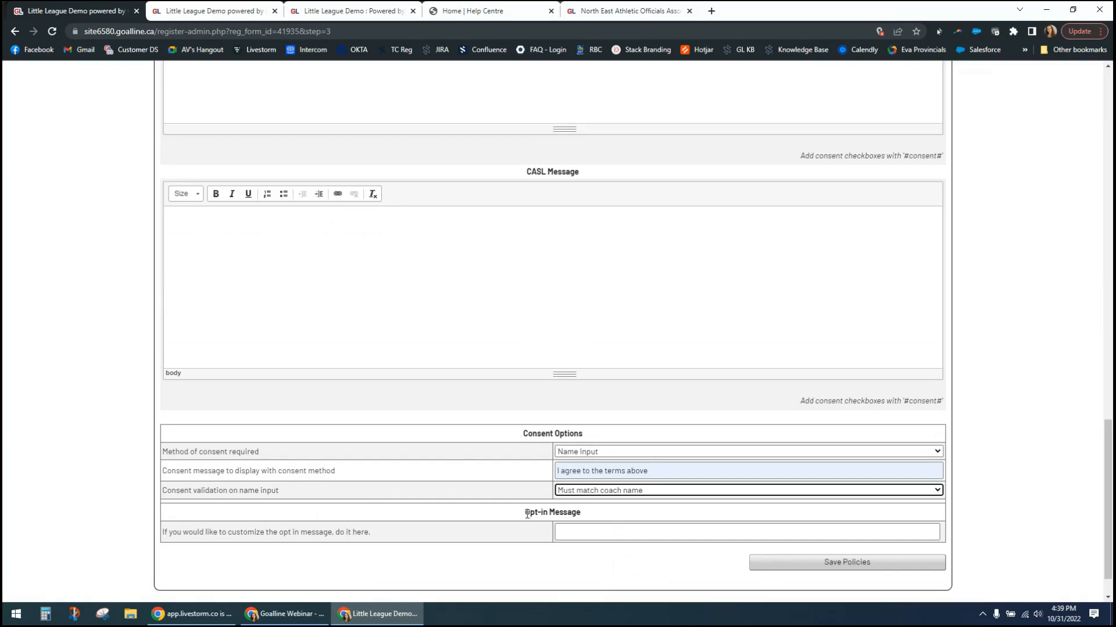
{"action": "left_click", "coordinate": [579, 528]}
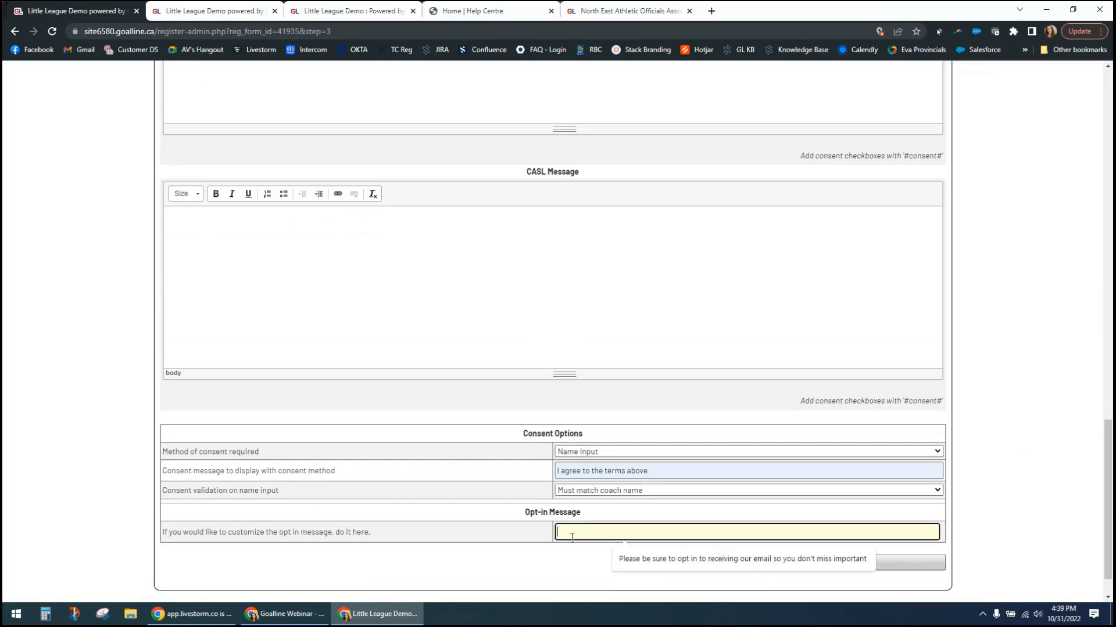
{"action": "left_click", "coordinate": [649, 493]}
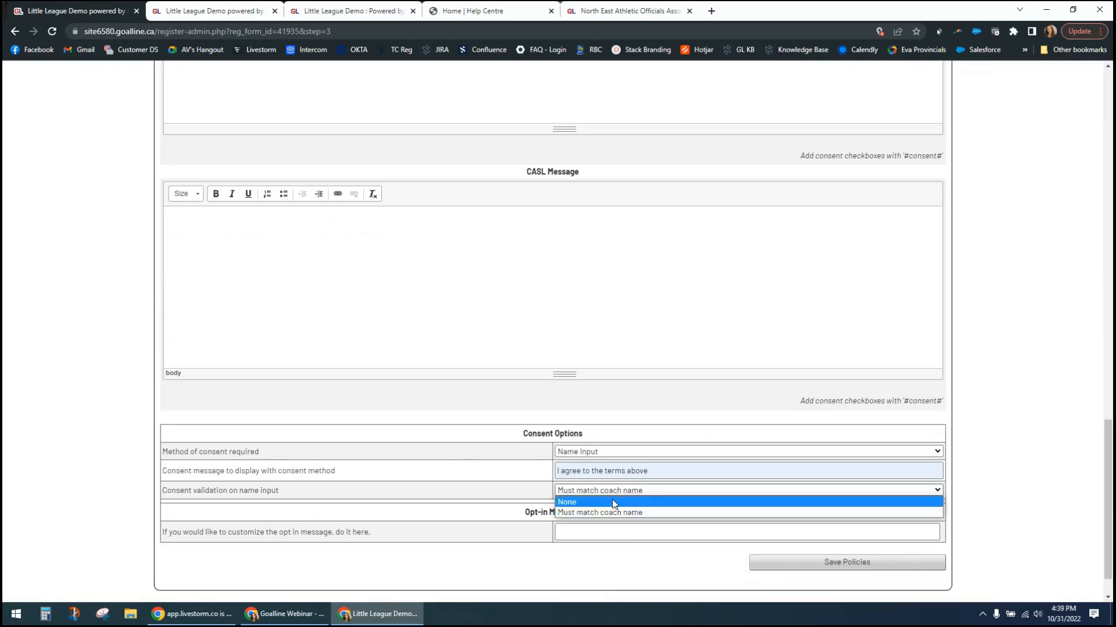
{"action": "left_click", "coordinate": [581, 500]}
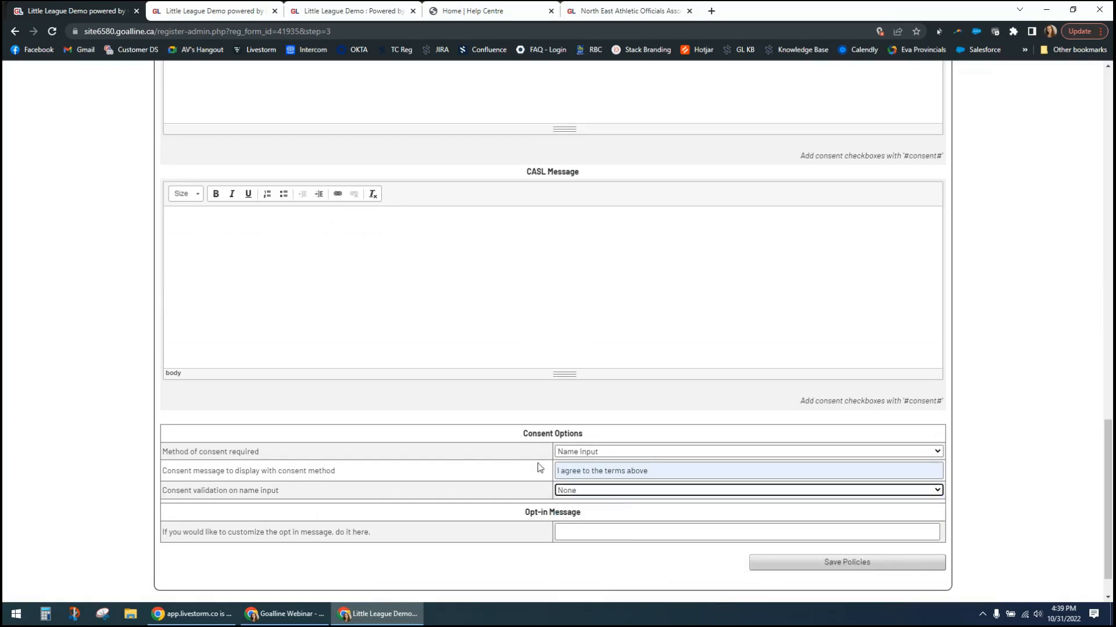
{"action": "left_click", "coordinate": [977, 492]}
- Set the opt-in message to "Please be sure to opt in to receiving our email so you don't miss important notifications." and save the policies
{"action": "left_click", "coordinate": [661, 530]}
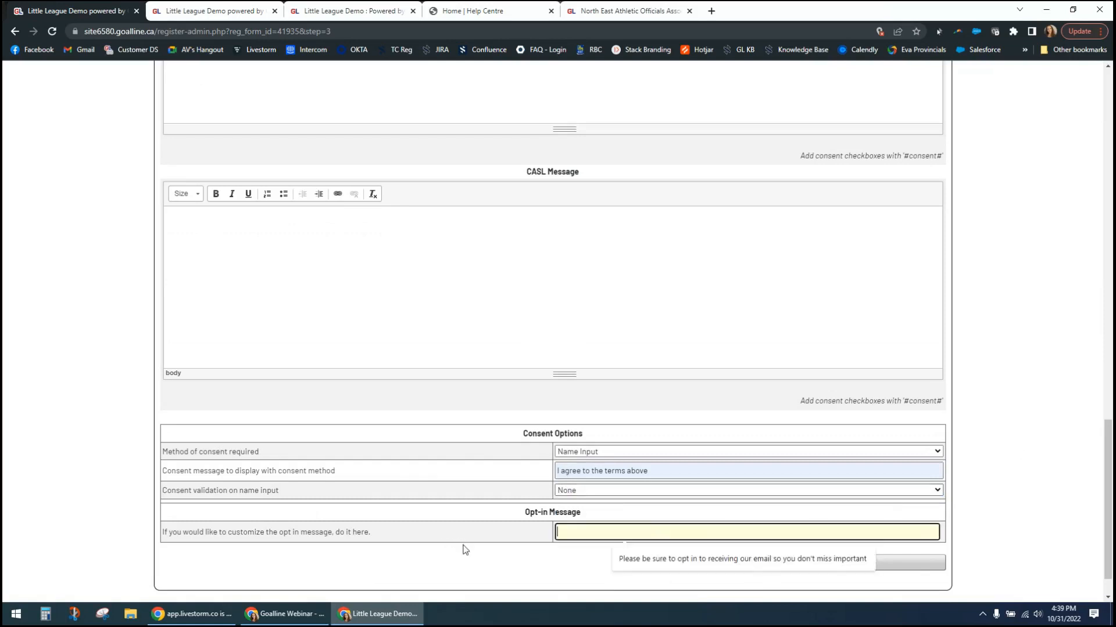
{"action": "left_click", "coordinate": [635, 560]}
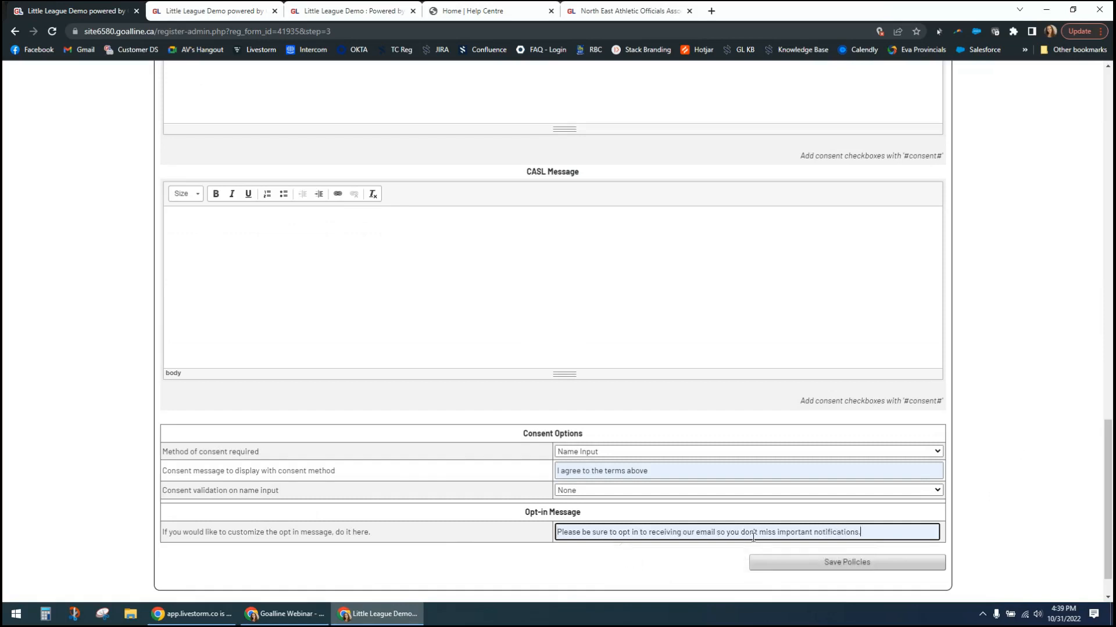
{"action": "left_click", "coordinate": [846, 564]}
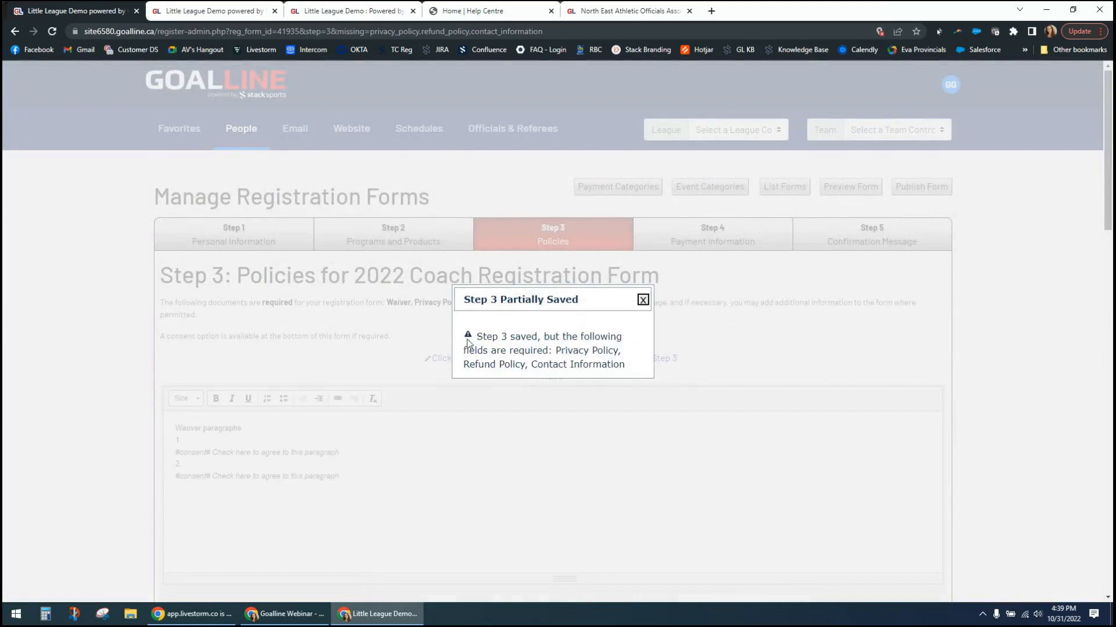
{"action": "left_click_drag", "start_coordinate": [471, 339], "coordinate": [630, 365]}
{"action": "left_click", "coordinate": [609, 363]}
{"action": "left_click", "coordinate": [643, 300]}
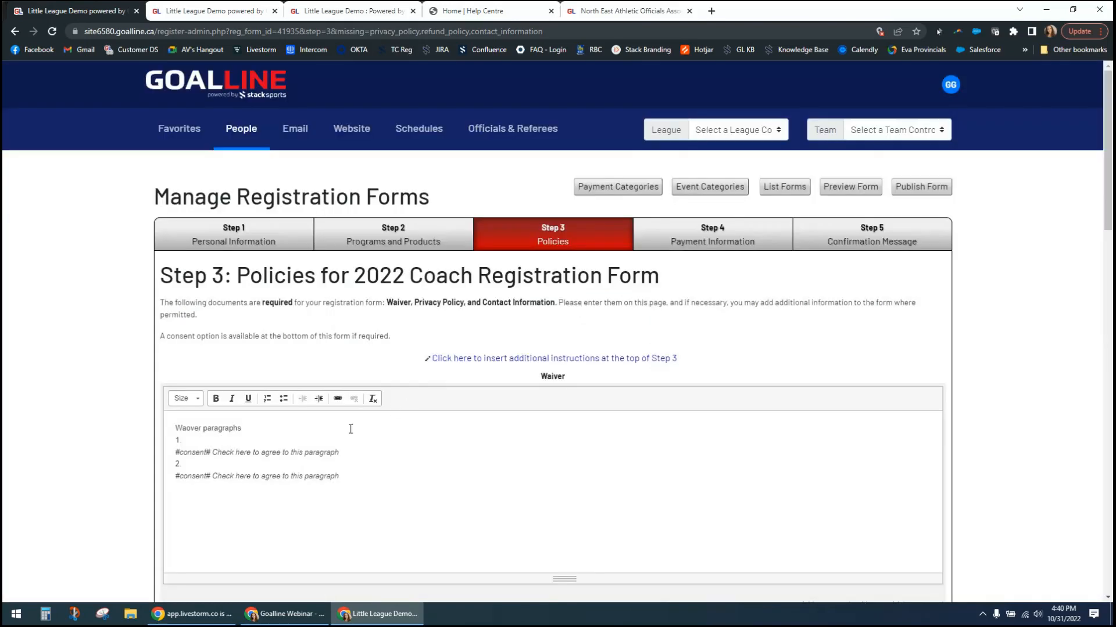
- Copy the Waiver's "Waover paragraphs" text into the Privacy Policy, Refund Policy and Contact Information sections
{"action": "left_click", "coordinate": [177, 428]}
{"action": "left_click_drag", "start_coordinate": [176, 428], "coordinate": [274, 428]}
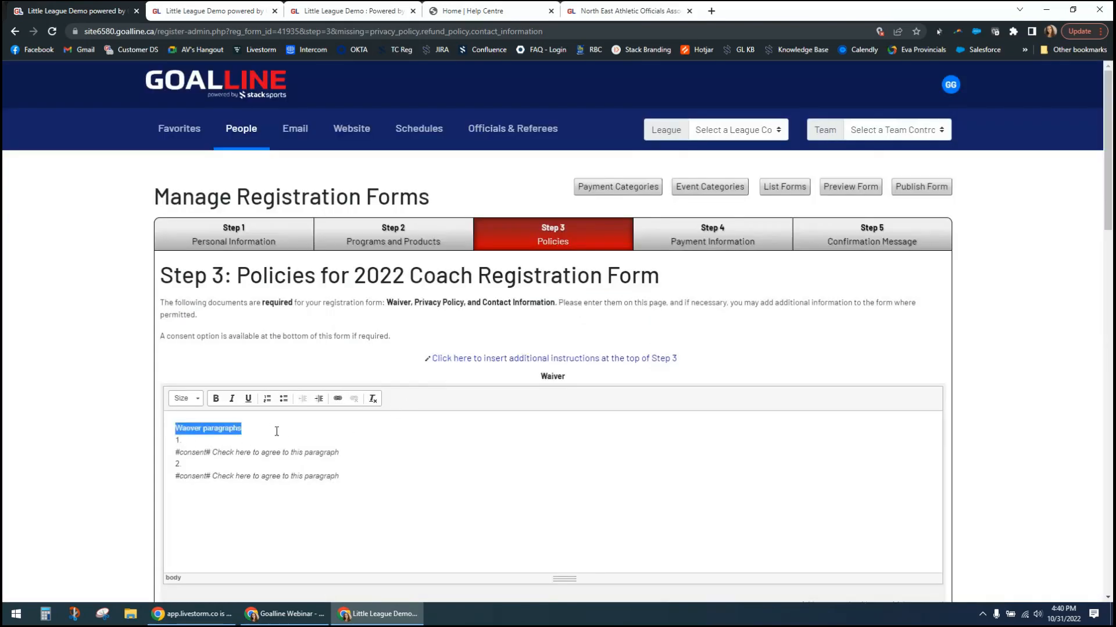
{"action": "scroll", "coordinate": [273, 430], "scroll_direction": "down", "scroll_amount": 4}
{"action": "left_click", "coordinate": [336, 465]}
{"action": "key", "text": "ctrl+v"}
{"action": "scroll", "coordinate": [337, 464], "scroll_direction": "down", "scroll_amount": 5}
{"action": "left_click", "coordinate": [337, 462]}
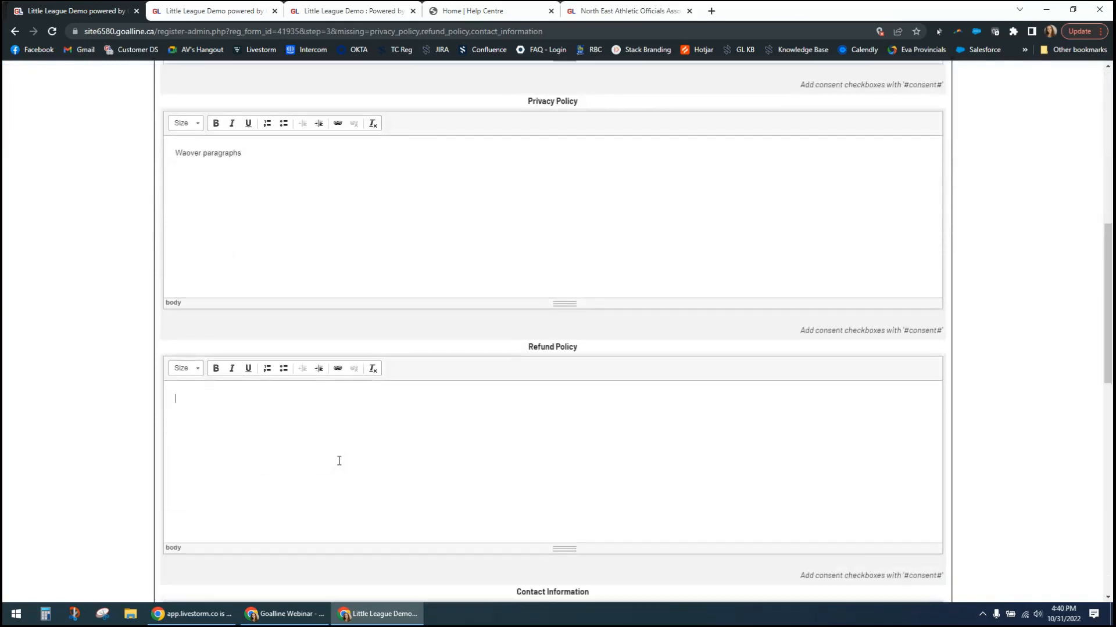
{"action": "key", "text": "ctrl+v"}
{"action": "scroll", "coordinate": [601, 516], "scroll_direction": "down", "scroll_amount": 2}
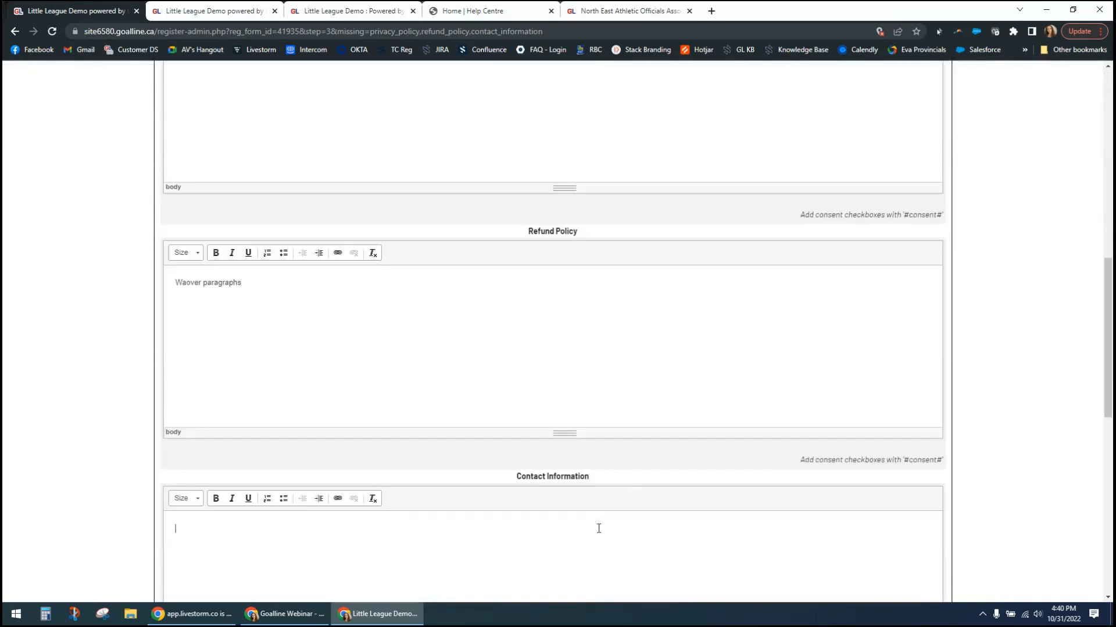
{"action": "key", "text": "ctrl+v"}
- Save the completed policies and go to the form's Payment Information step
{"action": "scroll", "coordinate": [598, 529], "scroll_direction": "down", "scroll_amount": 9}
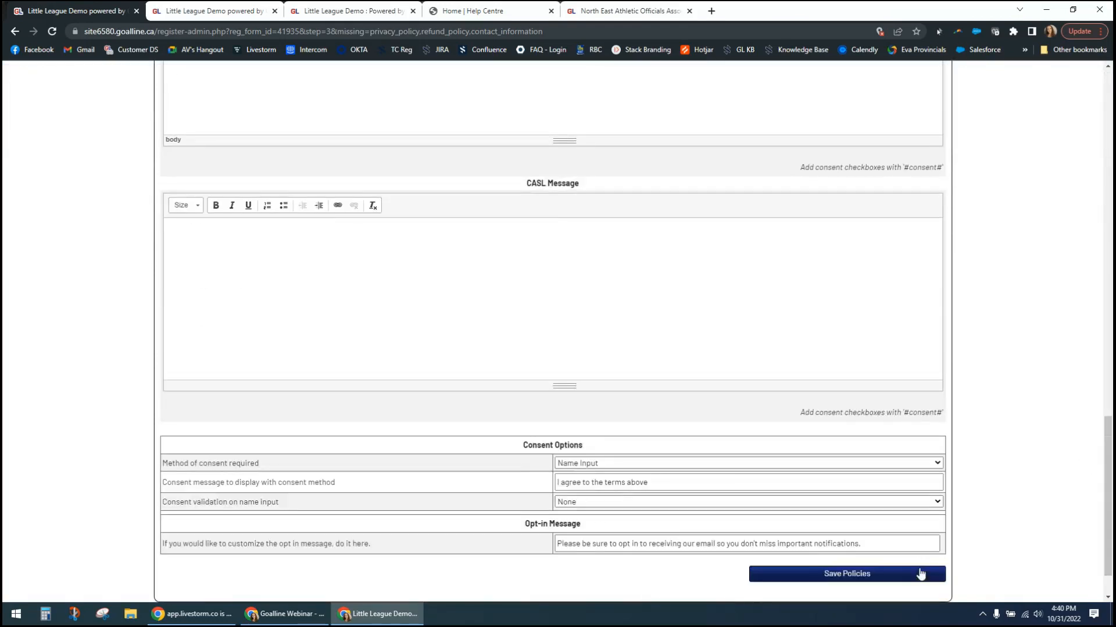
{"action": "left_click", "coordinate": [920, 574]}
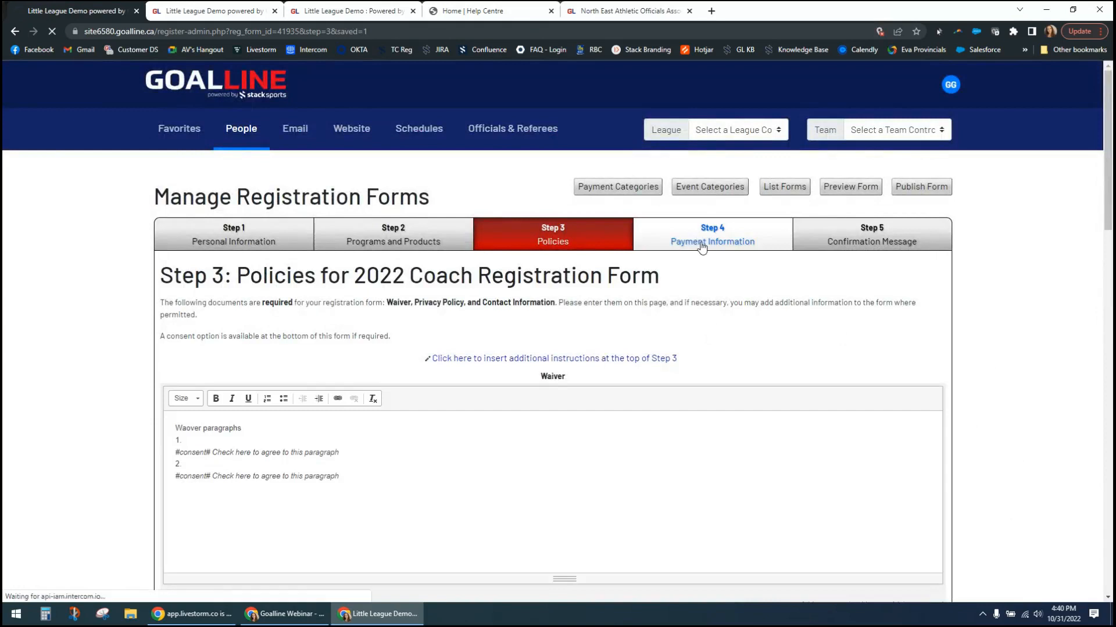
{"action": "left_click", "coordinate": [691, 245]}
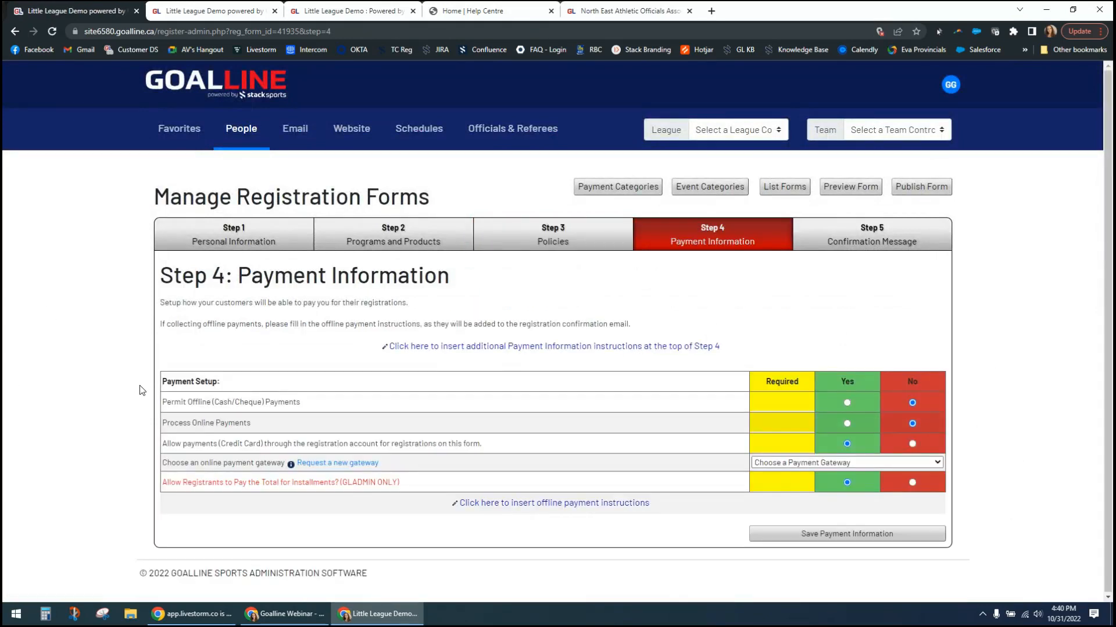
- Check the payment gateway choices and try processing online payments with offline payments not permitted
{"action": "left_click", "coordinate": [941, 468]}
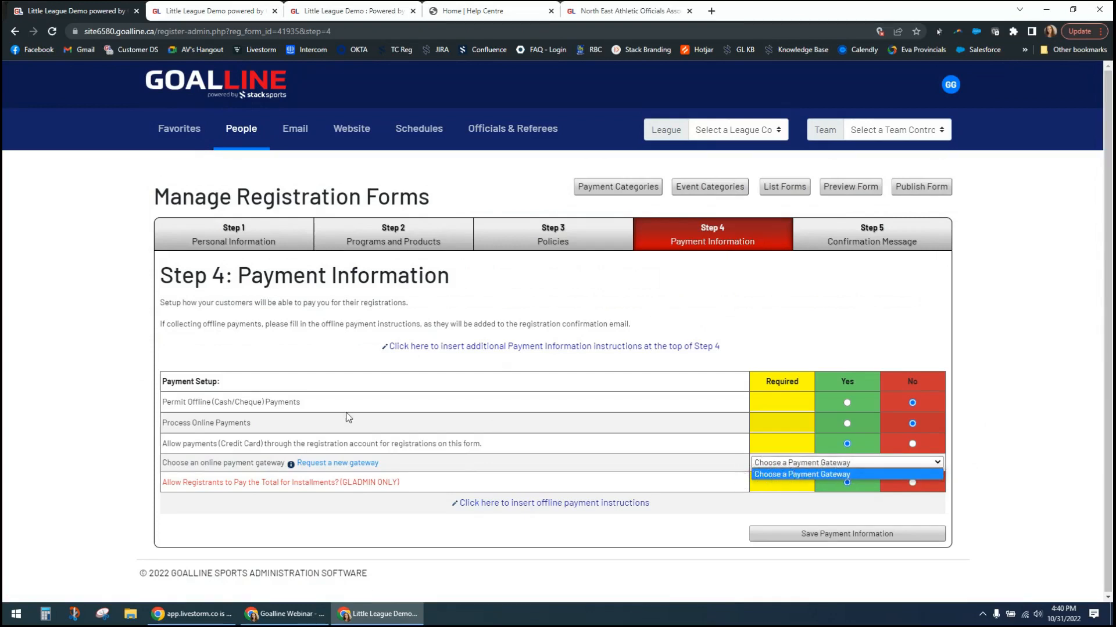
{"action": "left_click_drag", "start_coordinate": [227, 402], "coordinate": [709, 424]}
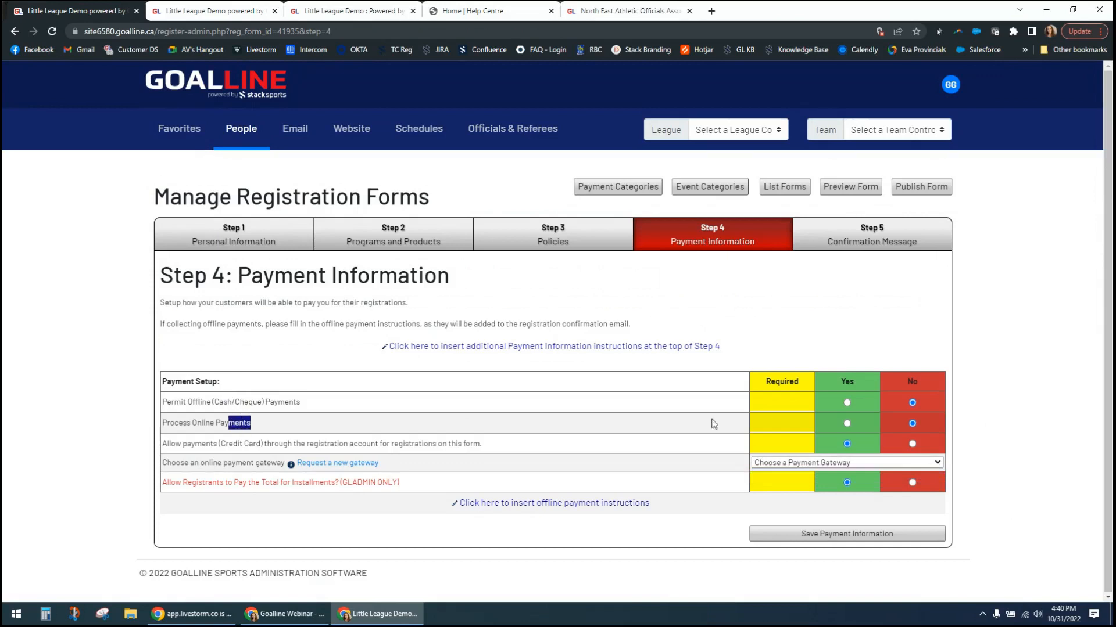
{"action": "left_click", "coordinate": [846, 426]}
{"action": "left_click", "coordinate": [848, 403]}
{"action": "left_click_drag", "start_coordinate": [183, 444], "coordinate": [401, 444]}
{"action": "left_click", "coordinate": [414, 443]}
{"action": "left_click", "coordinate": [912, 403]}
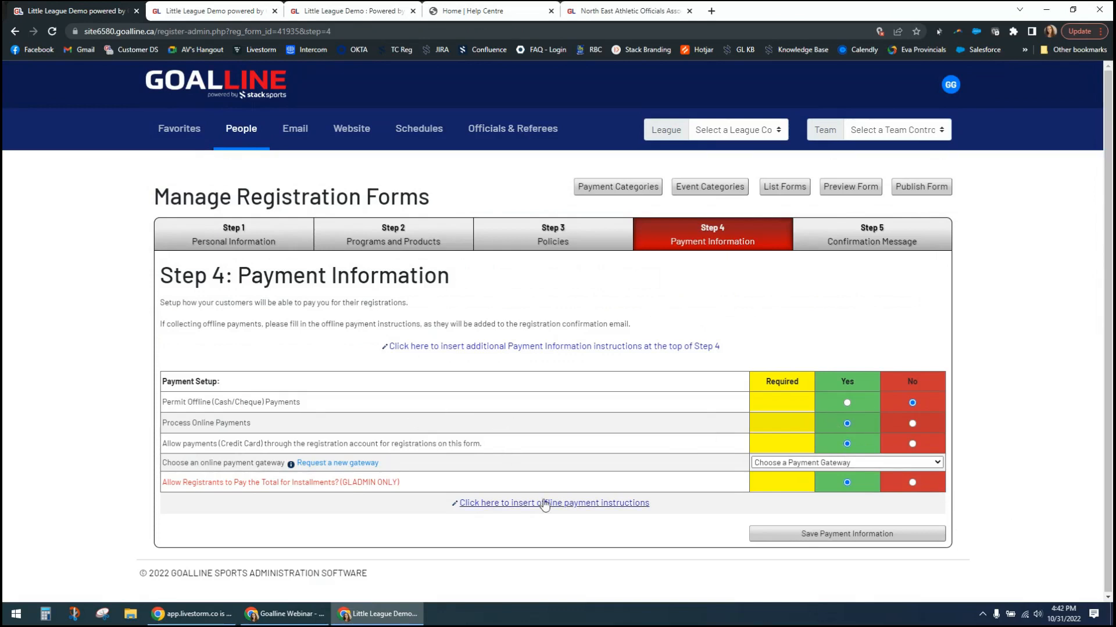
- Open the offline payment instructions editor, then save the payment setup with offline payments permitted and online payment processing set to No
{"action": "left_click", "coordinate": [582, 504]}
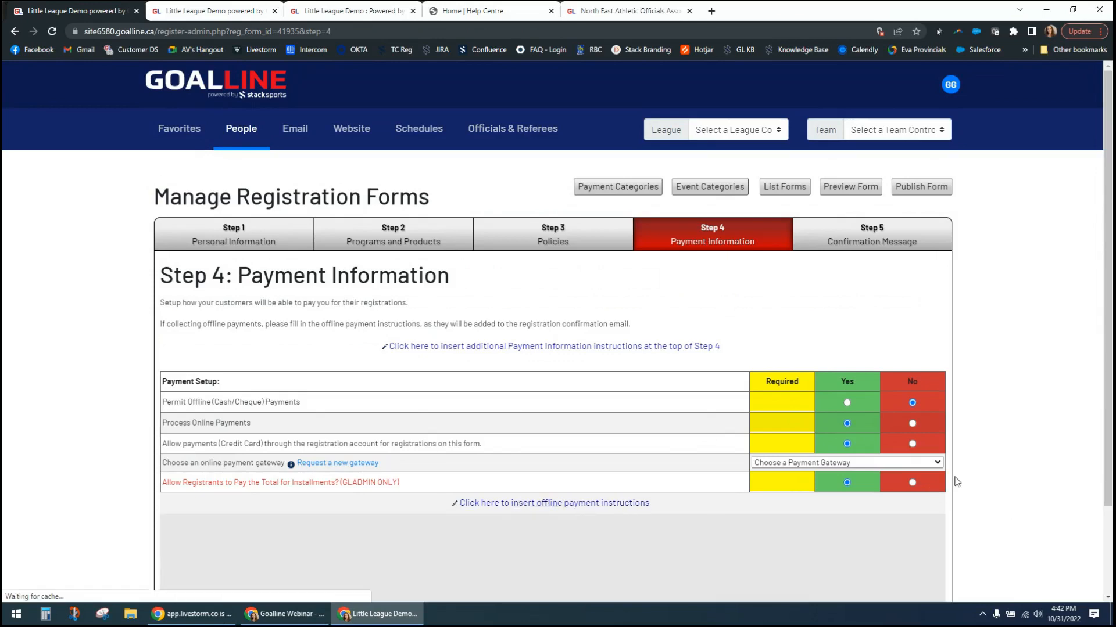
{"action": "scroll", "coordinate": [949, 481], "scroll_direction": "down", "scroll_amount": 4}
{"action": "left_click", "coordinate": [863, 430]}
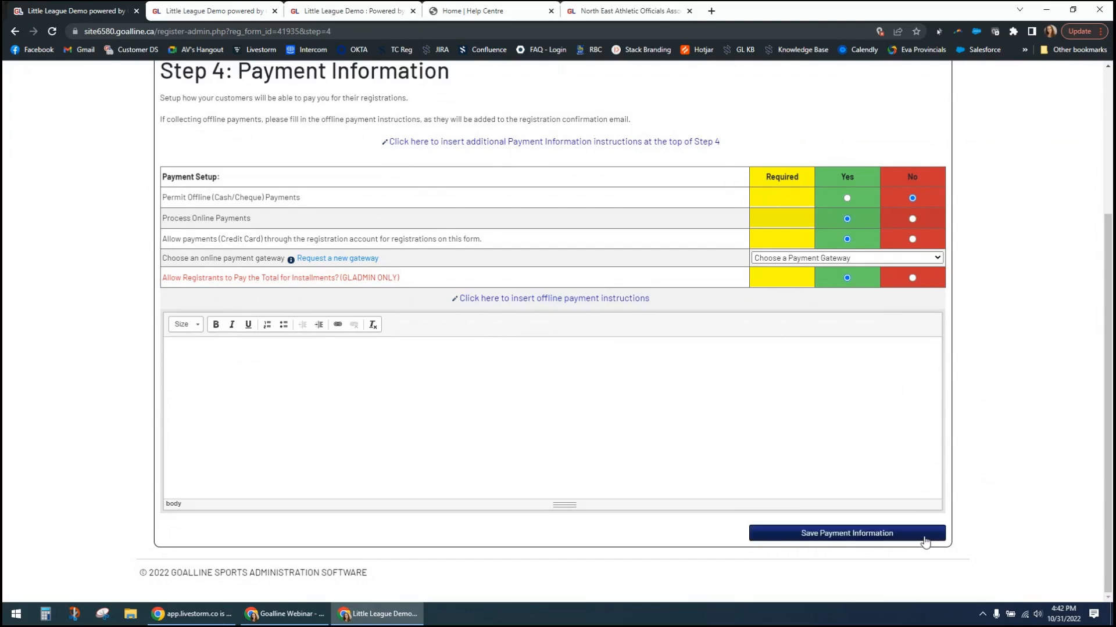
{"action": "left_click", "coordinate": [847, 198]}
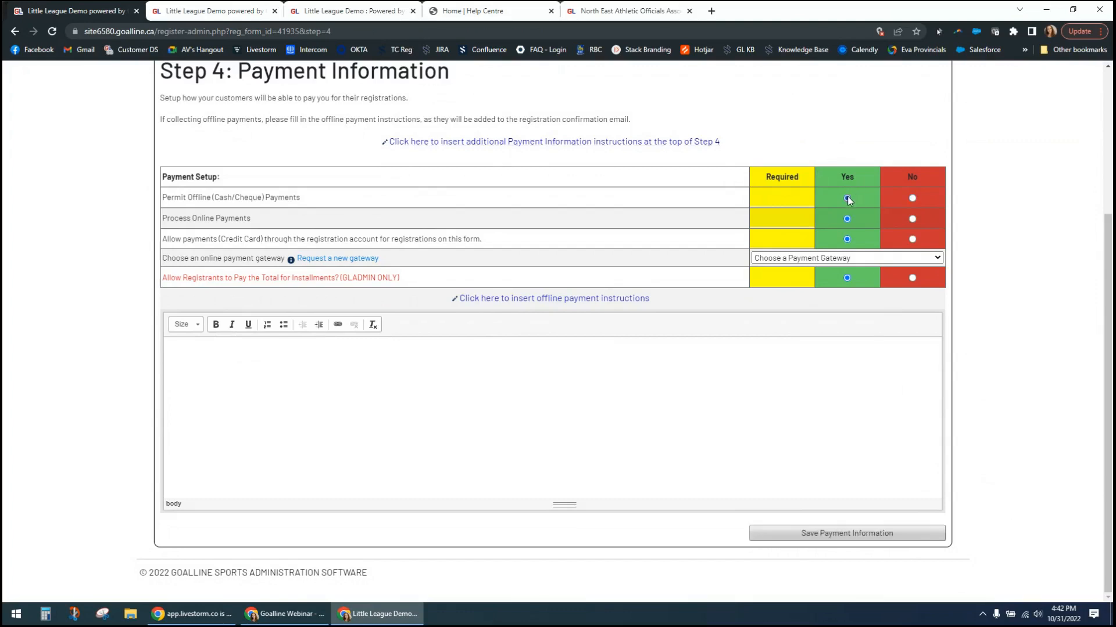
{"action": "left_click", "coordinate": [913, 219]}
{"action": "left_click", "coordinate": [844, 533]}
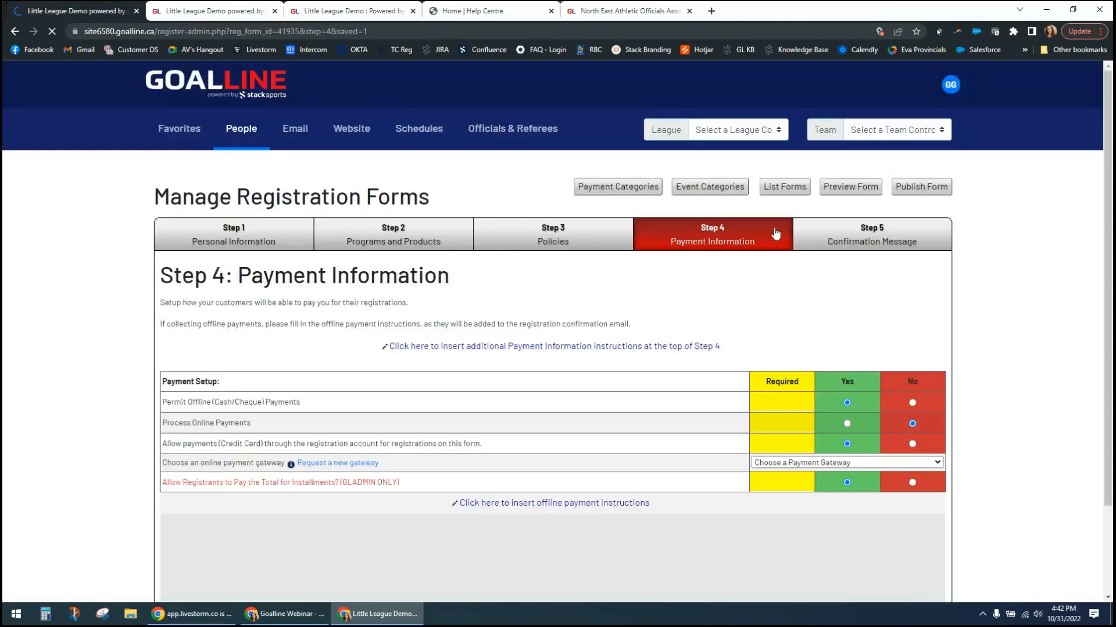
- Go to the Confirmation Message step and fill in the registrar's name for the confirmation email
{"action": "left_click", "coordinate": [857, 232]}
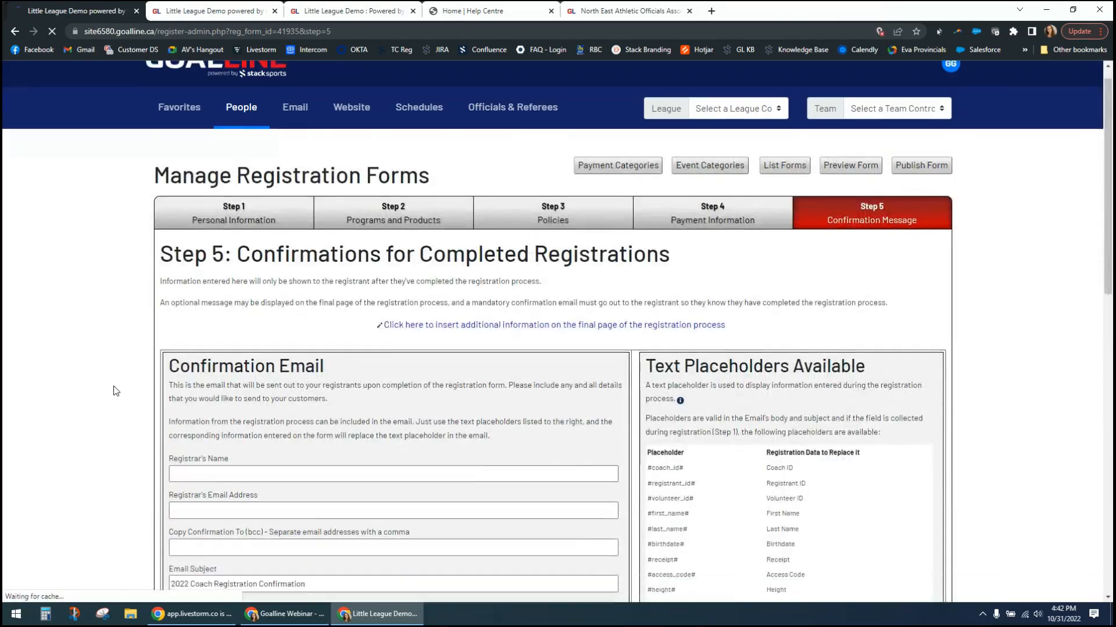
{"action": "scroll", "coordinate": [116, 388], "scroll_direction": "down", "scroll_amount": 5}
{"action": "left_click", "coordinate": [210, 205]}
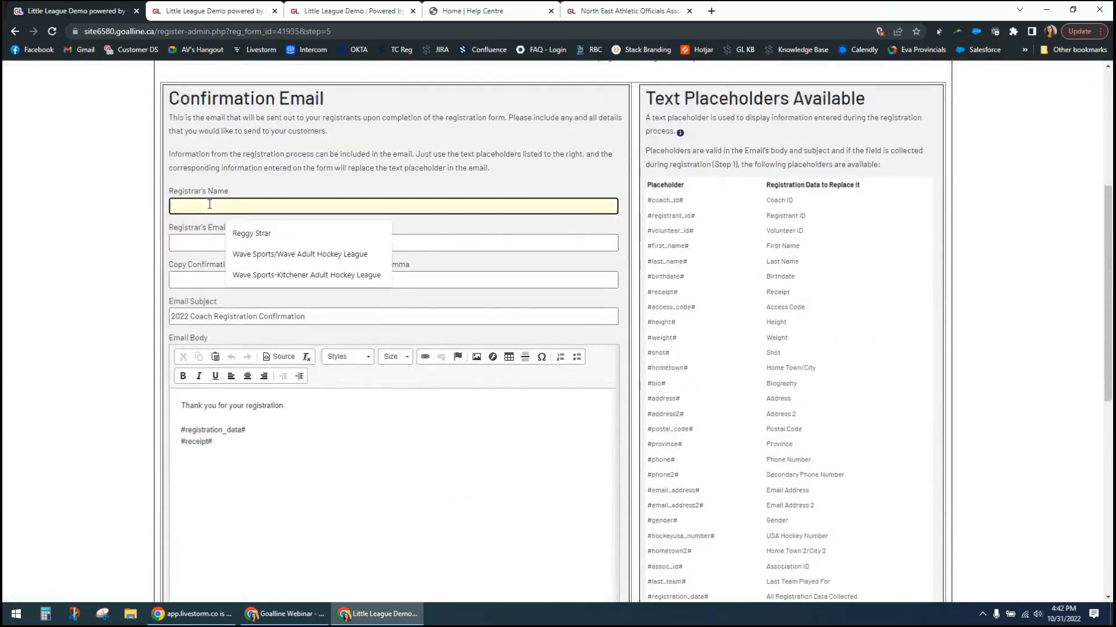
{"action": "left_click", "coordinate": [274, 234]}
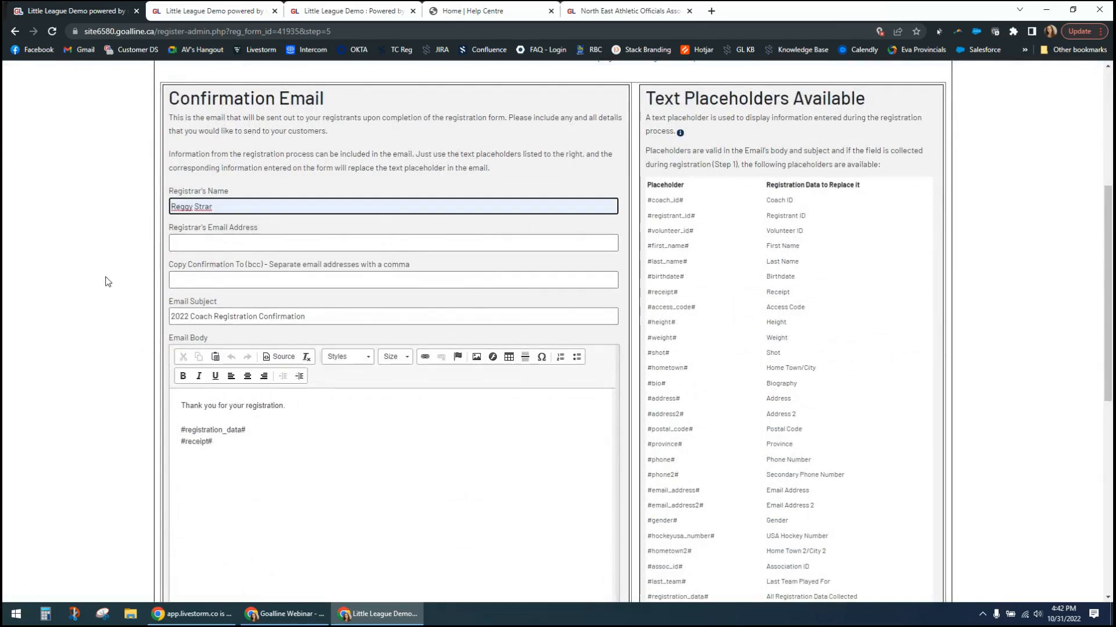
- Fill in the registrar's email address for the confirmation email
{"action": "left_click", "coordinate": [214, 240]}
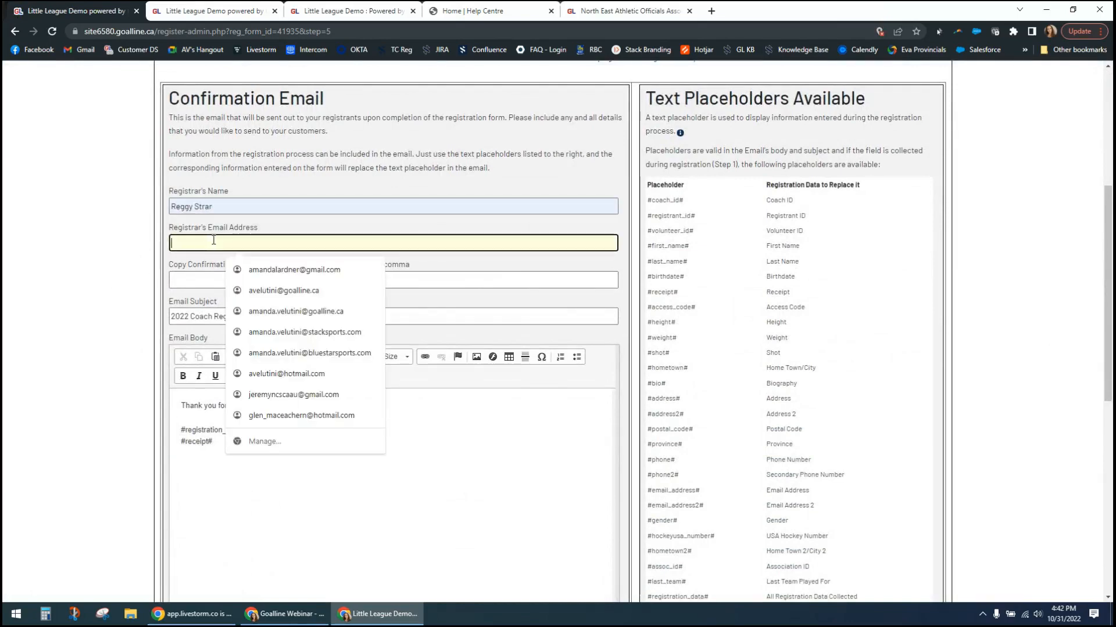
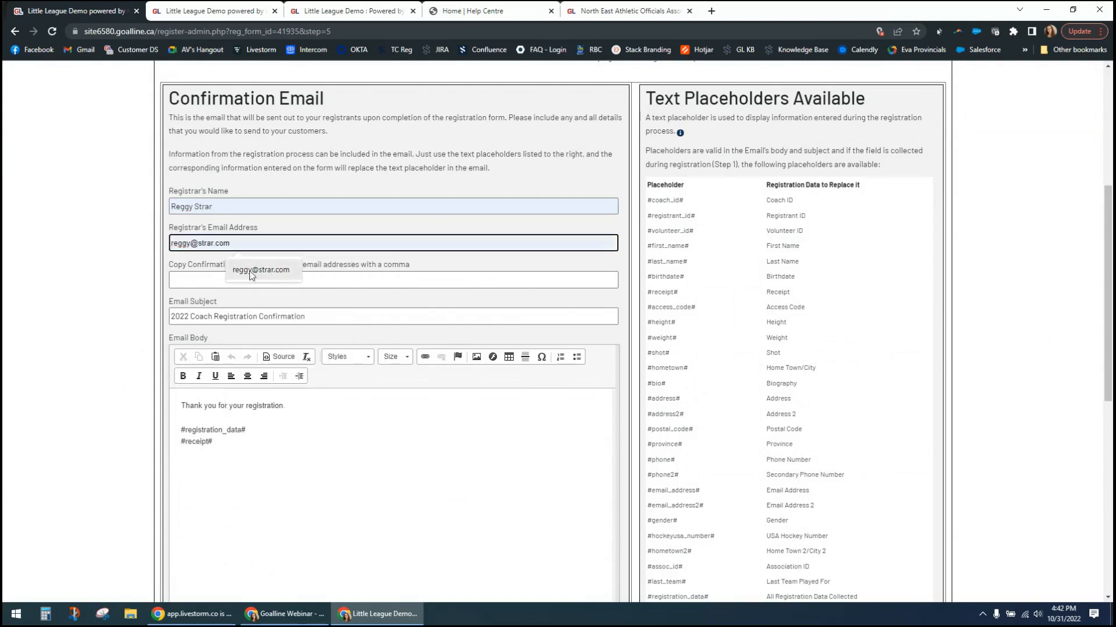
{"action": "left_click", "coordinate": [256, 269]}
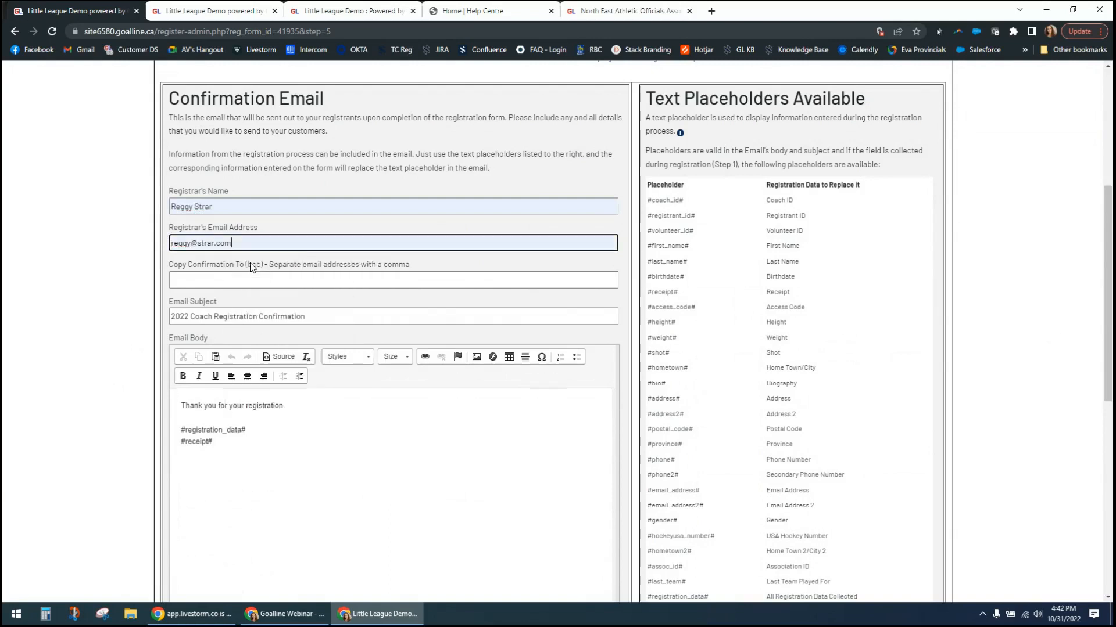
{"action": "left_click", "coordinate": [141, 245]}
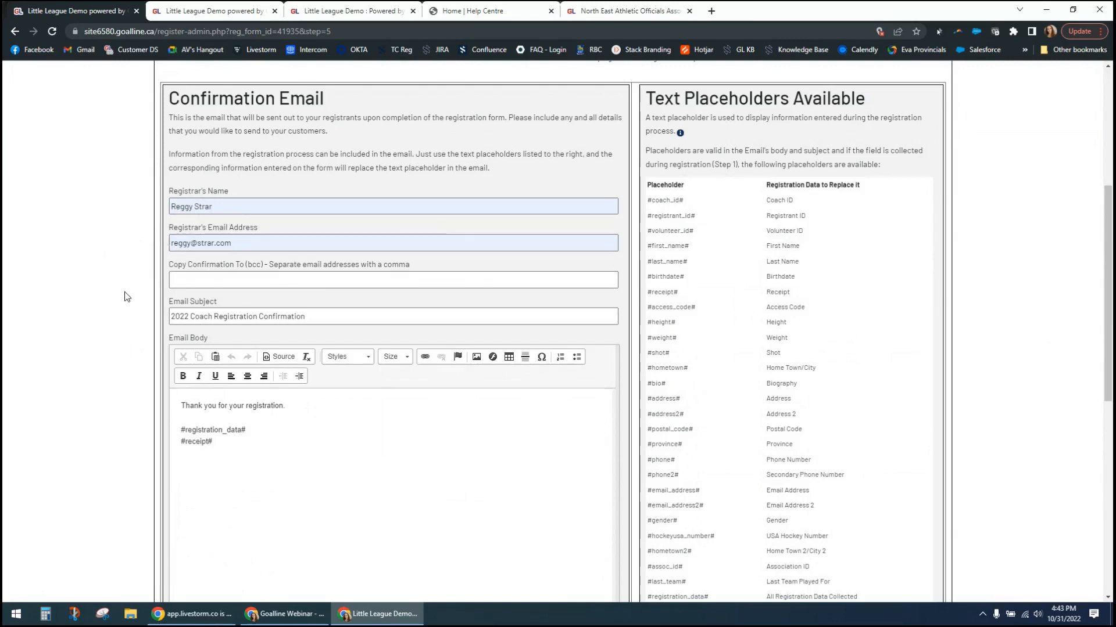
- Review the confirmation email body, its #registration_data# and #receipt# placeholders, and the list of available text placeholders
{"action": "scroll", "coordinate": [103, 344], "scroll_direction": "down", "scroll_amount": 1}
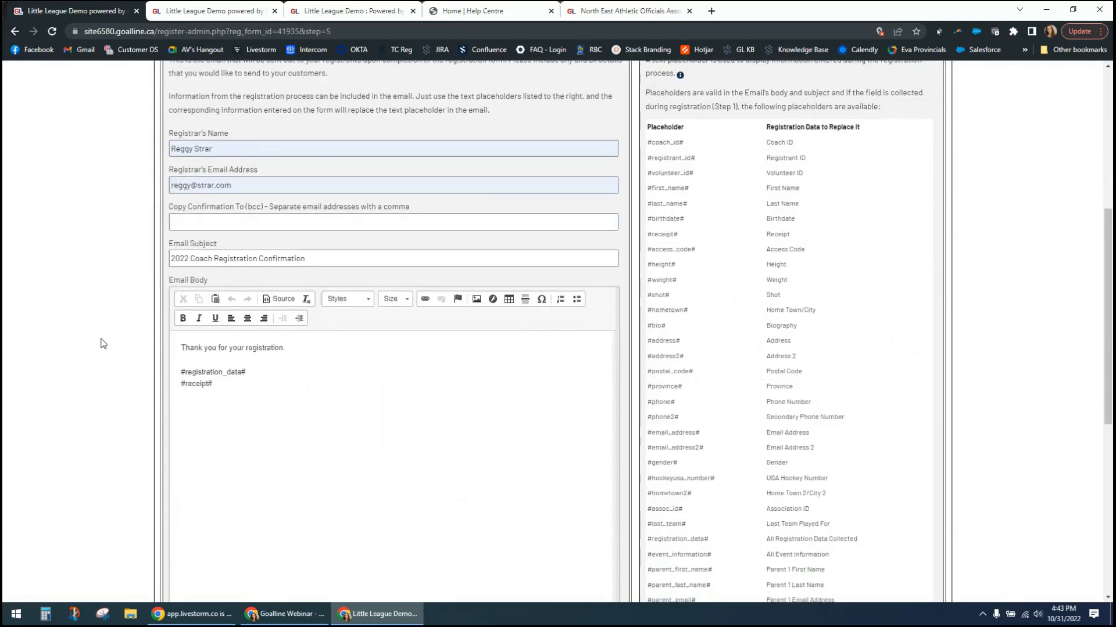
{"action": "scroll", "coordinate": [103, 343], "scroll_direction": "down", "scroll_amount": 5}
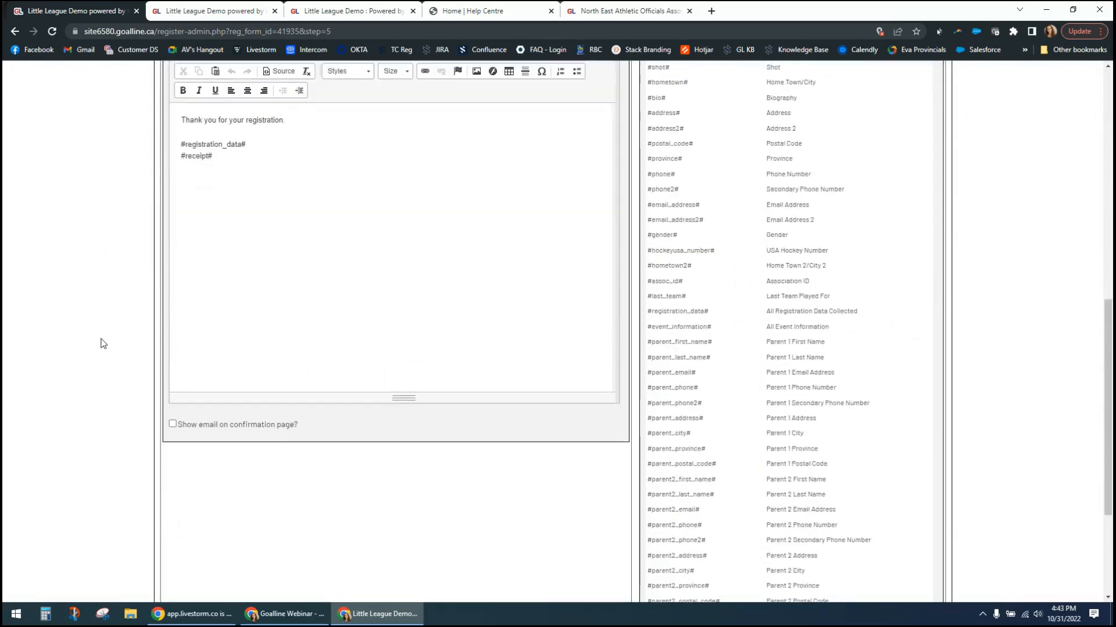
{"action": "scroll", "coordinate": [102, 343], "scroll_direction": "up", "scroll_amount": 5}
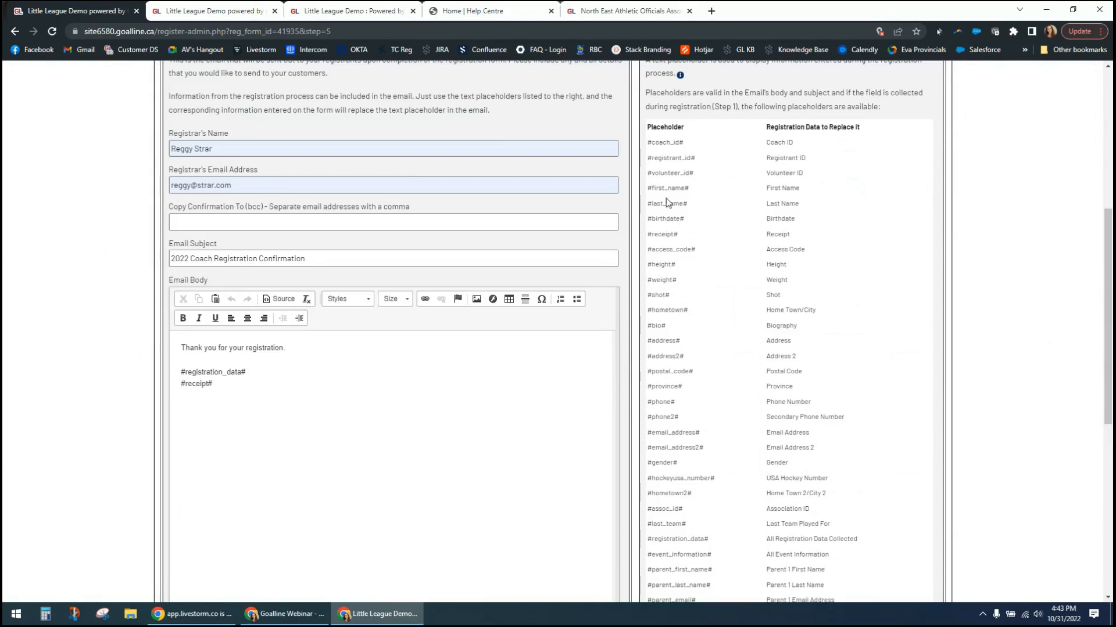
{"action": "scroll", "coordinate": [666, 202], "scroll_direction": "down", "scroll_amount": 1}
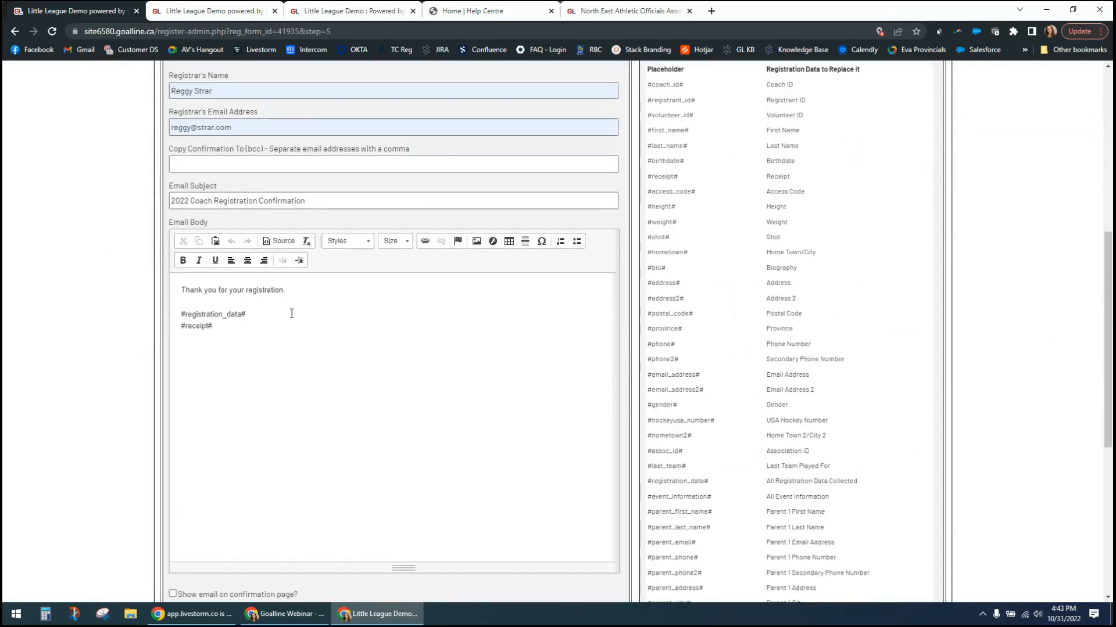
{"action": "left_click_drag", "start_coordinate": [185, 290], "coordinate": [252, 293]}
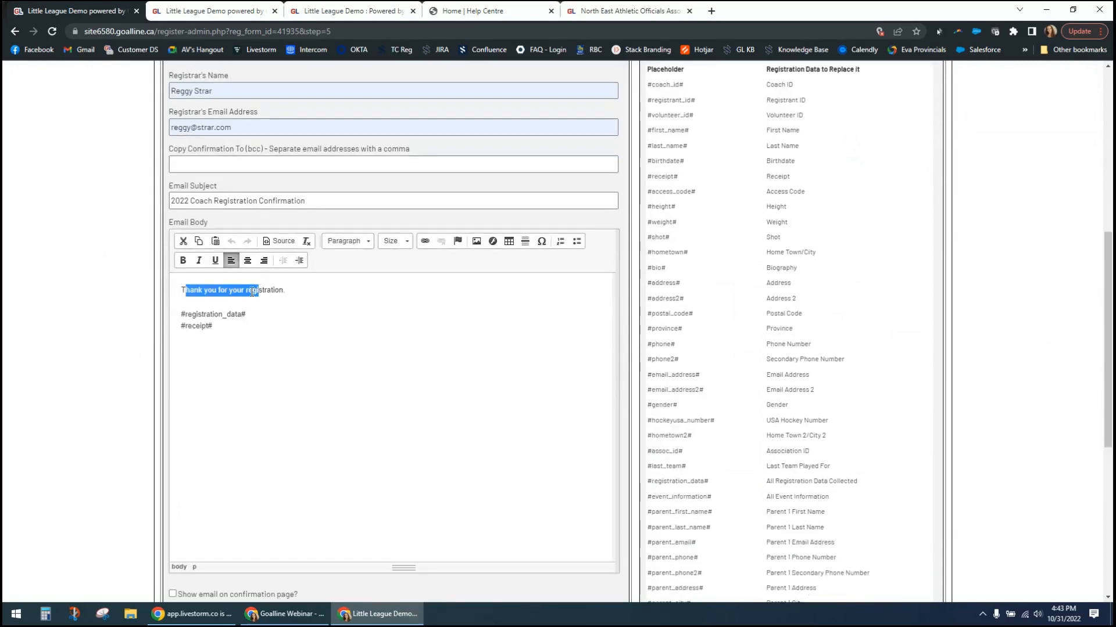
{"action": "left_click", "coordinate": [285, 302]}
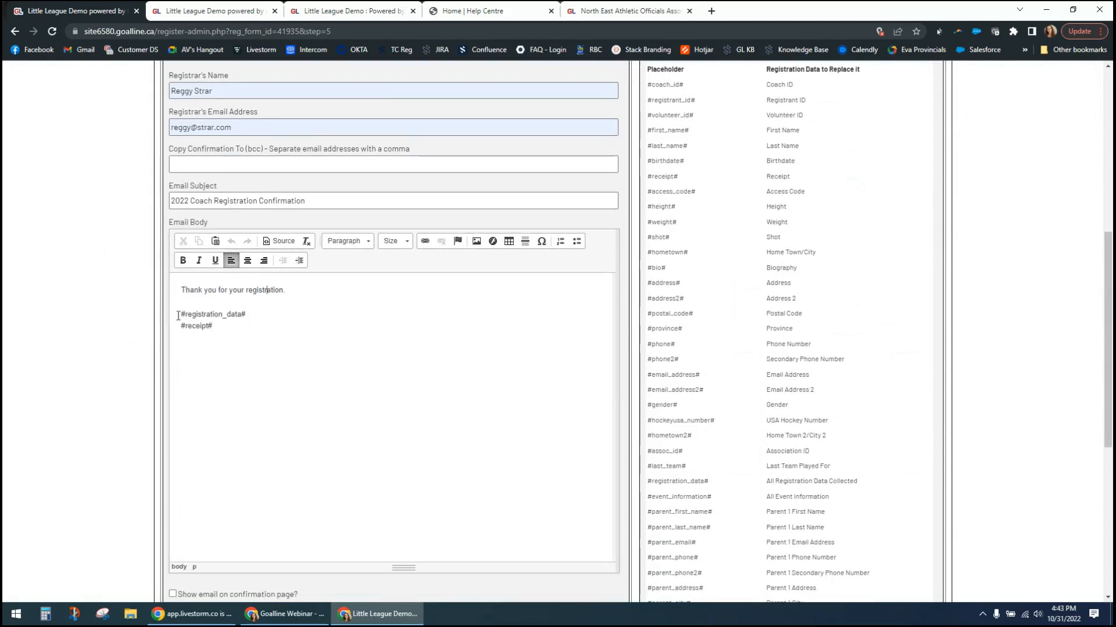
{"action": "left_click_drag", "start_coordinate": [179, 316], "coordinate": [254, 315]}
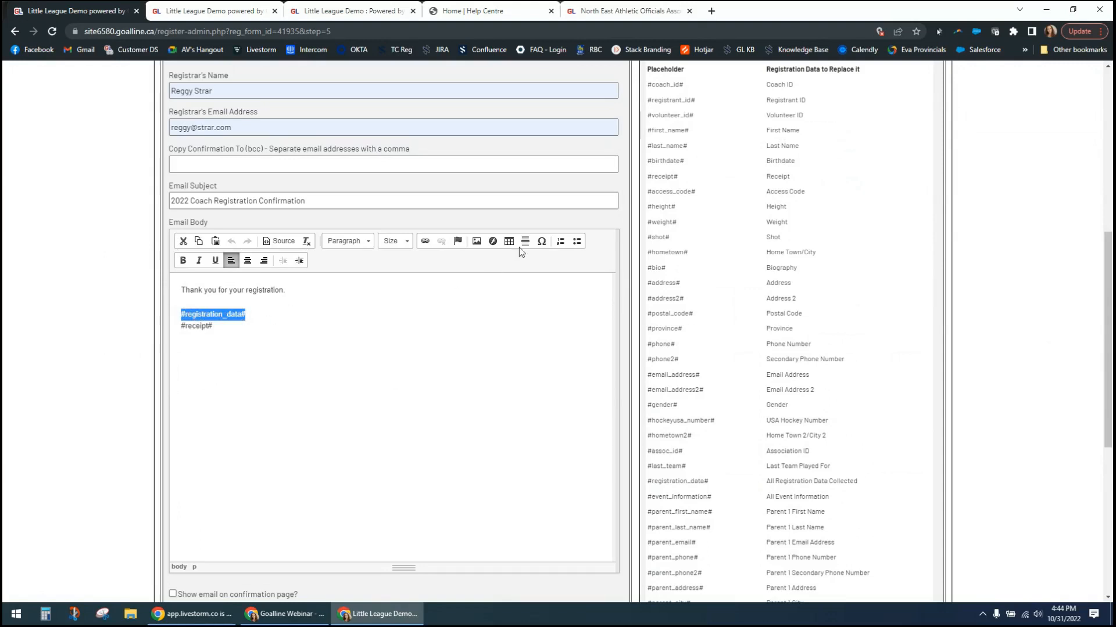
{"action": "left_click", "coordinate": [312, 323]}
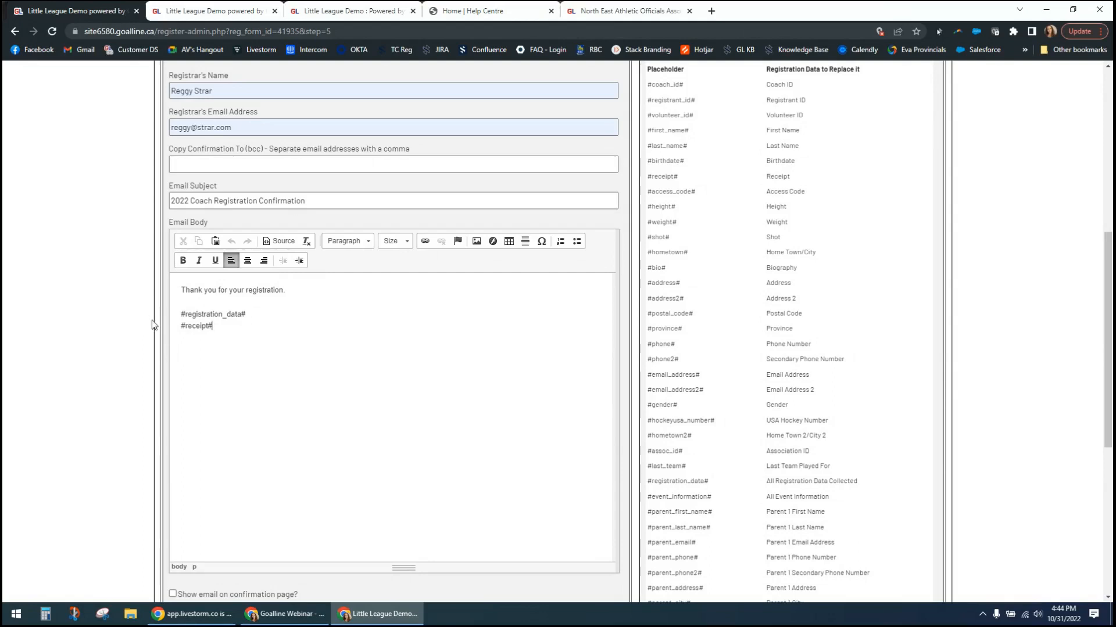
- Enable showing the email on the confirmation page and save the confirmation information
{"action": "scroll", "coordinate": [128, 383], "scroll_direction": "down", "scroll_amount": 2}
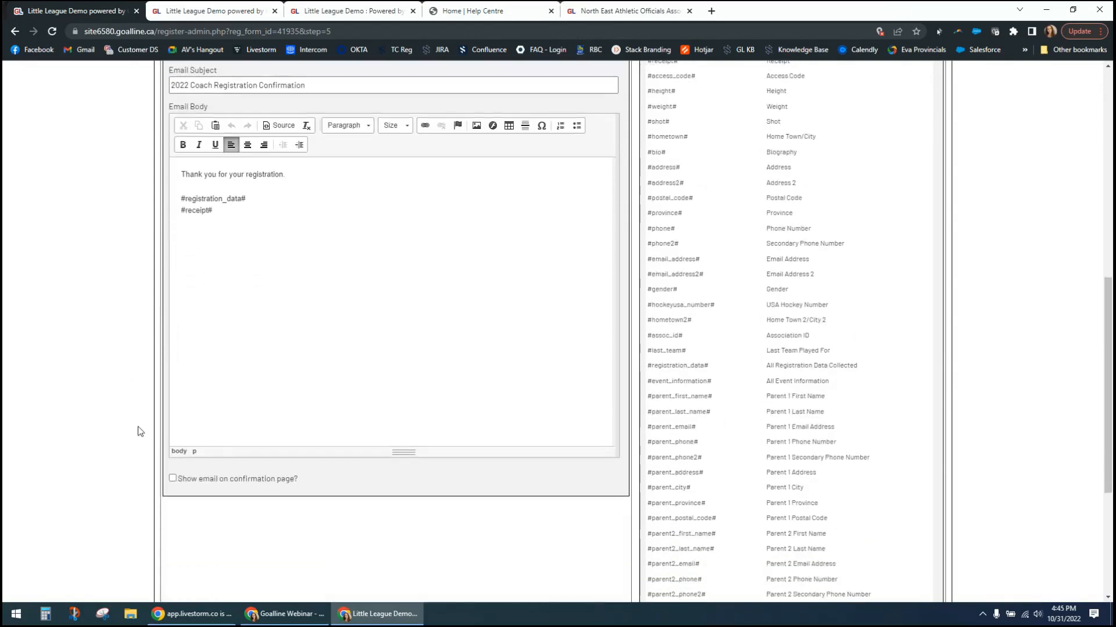
{"action": "left_click", "coordinate": [172, 478]}
{"action": "scroll", "coordinate": [168, 356], "scroll_direction": "down", "scroll_amount": 5}
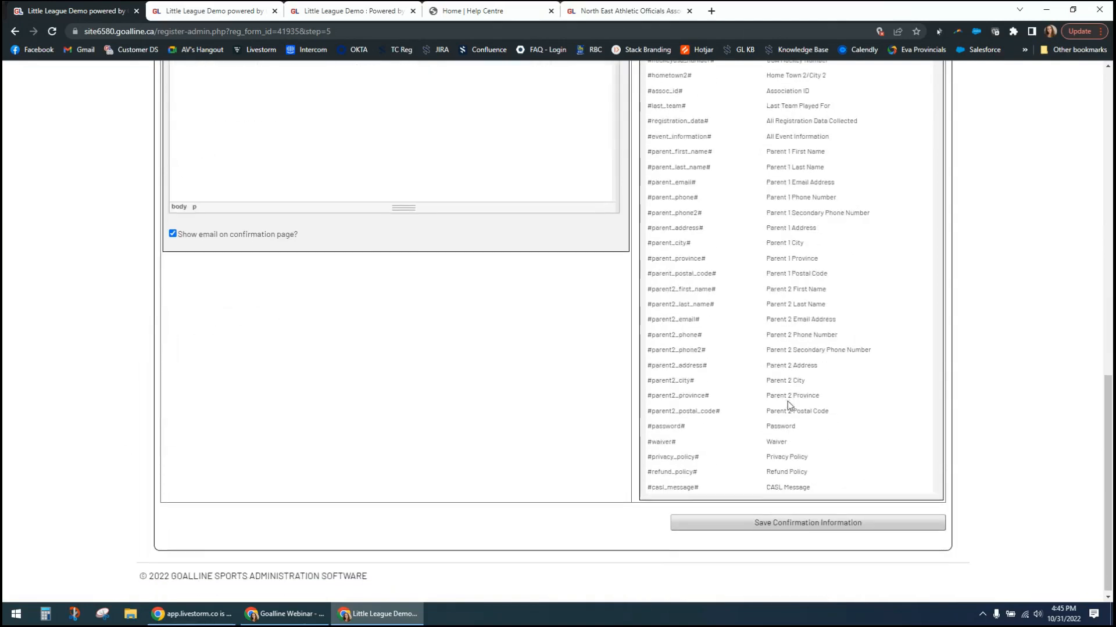
{"action": "left_click", "coordinate": [790, 524]}
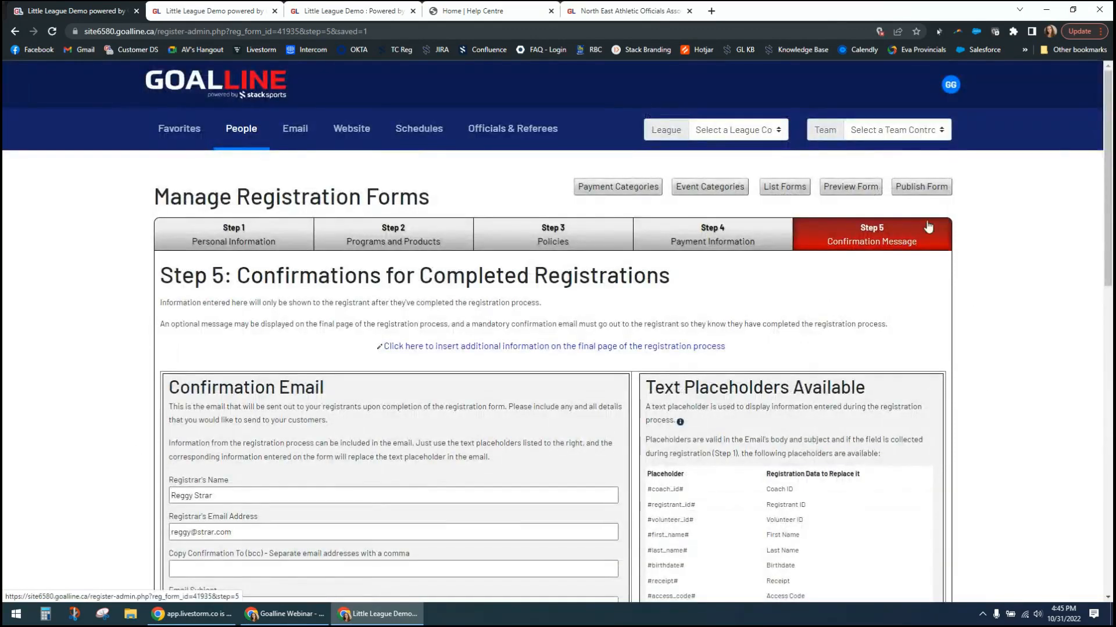
- Open a preview of the coach registration form and check the preview parameter in its address and the TEST MODE label
{"action": "left_click", "coordinate": [839, 189]}
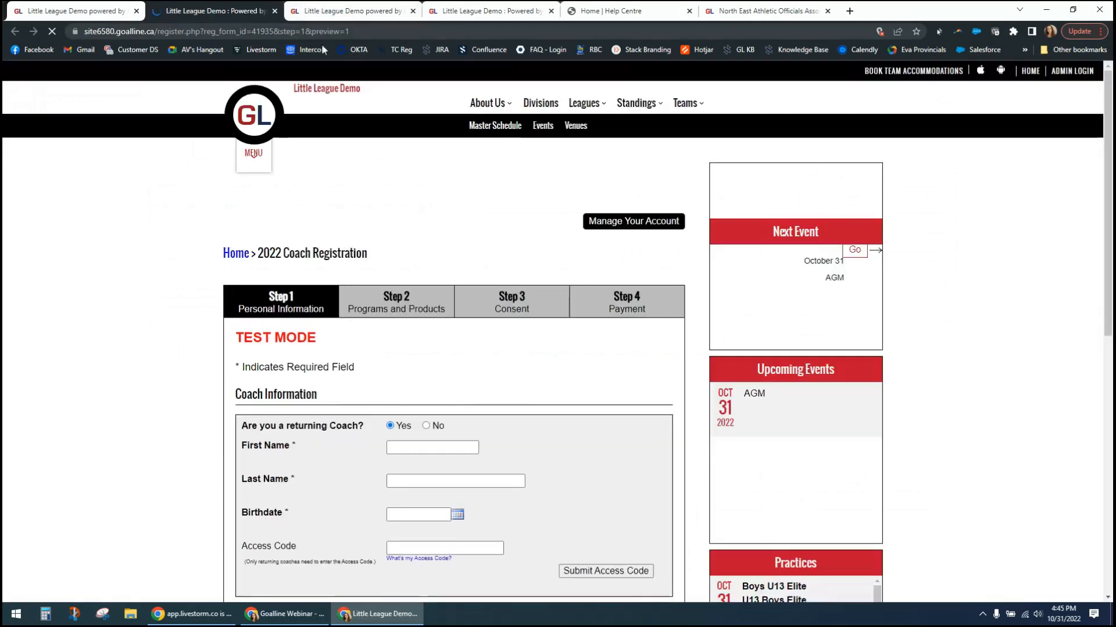
{"action": "left_click_drag", "start_coordinate": [305, 32], "coordinate": [340, 33]}
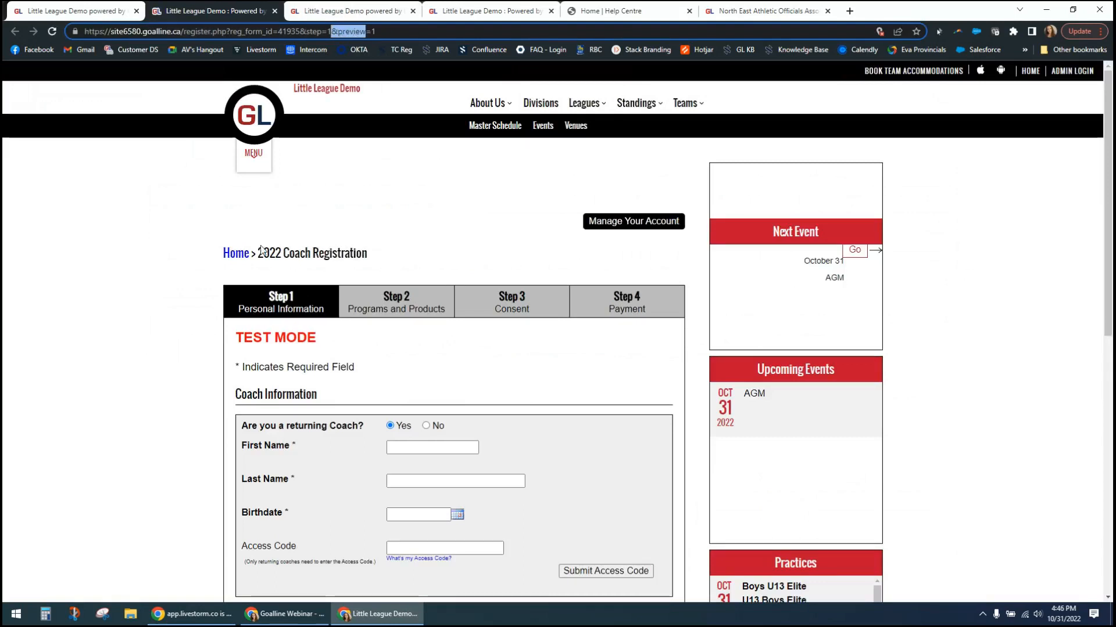
{"action": "left_click", "coordinate": [243, 339]}
{"action": "left_click_drag", "start_coordinate": [242, 340], "coordinate": [314, 340]}
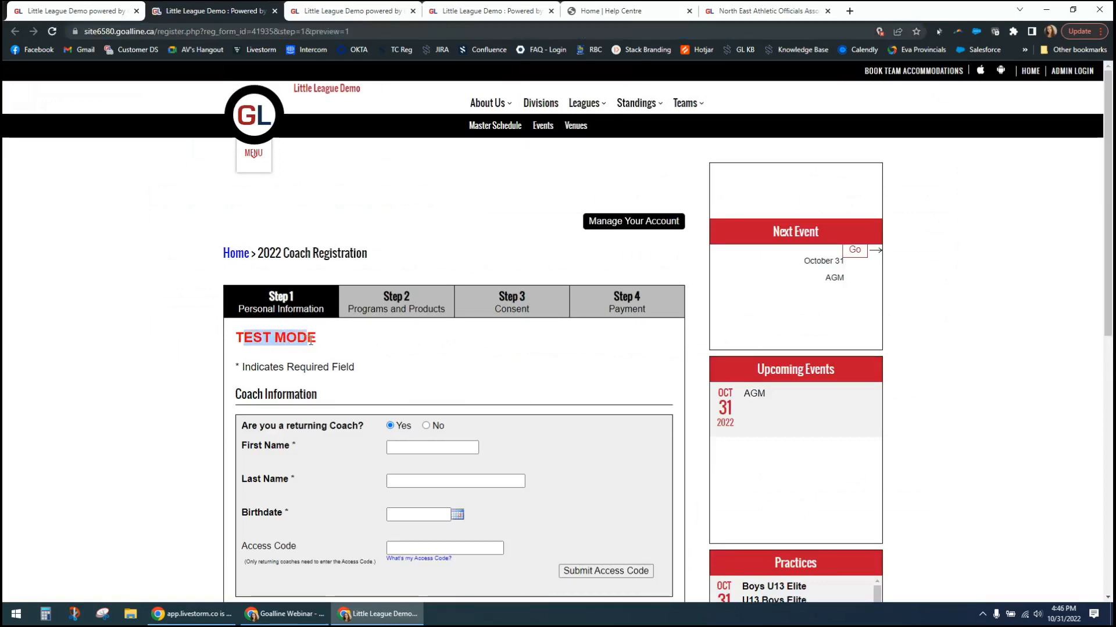
{"action": "left_click", "coordinate": [192, 369]}
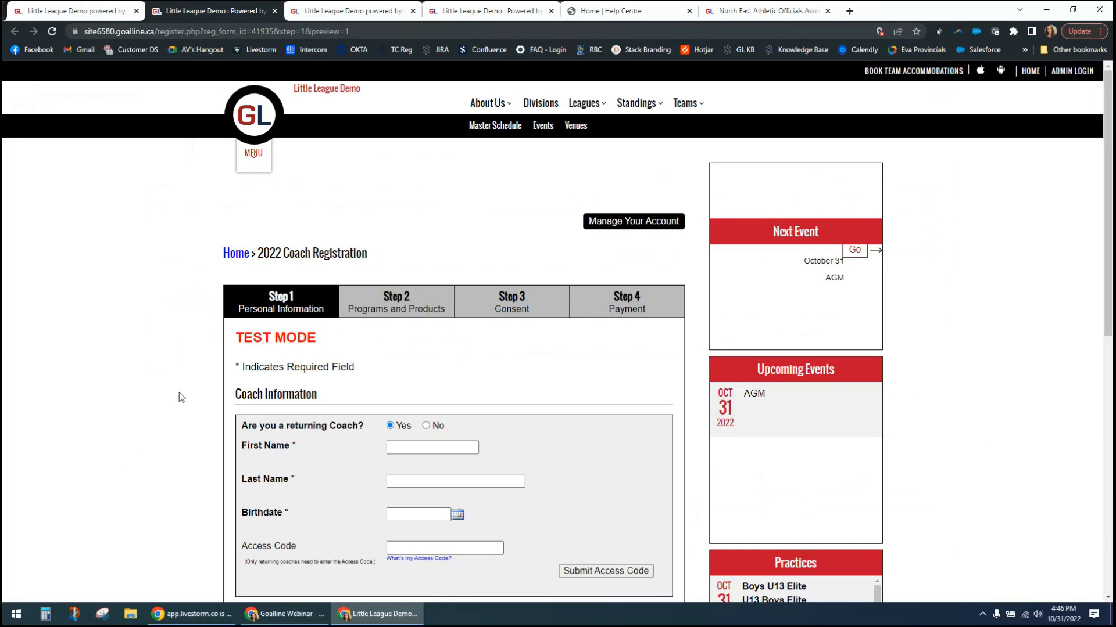
- In the preview form, answer No to being a returning coach and Yes to allergies, entering Whey as the allergy
{"action": "scroll", "coordinate": [179, 393], "scroll_direction": "down", "scroll_amount": 3}
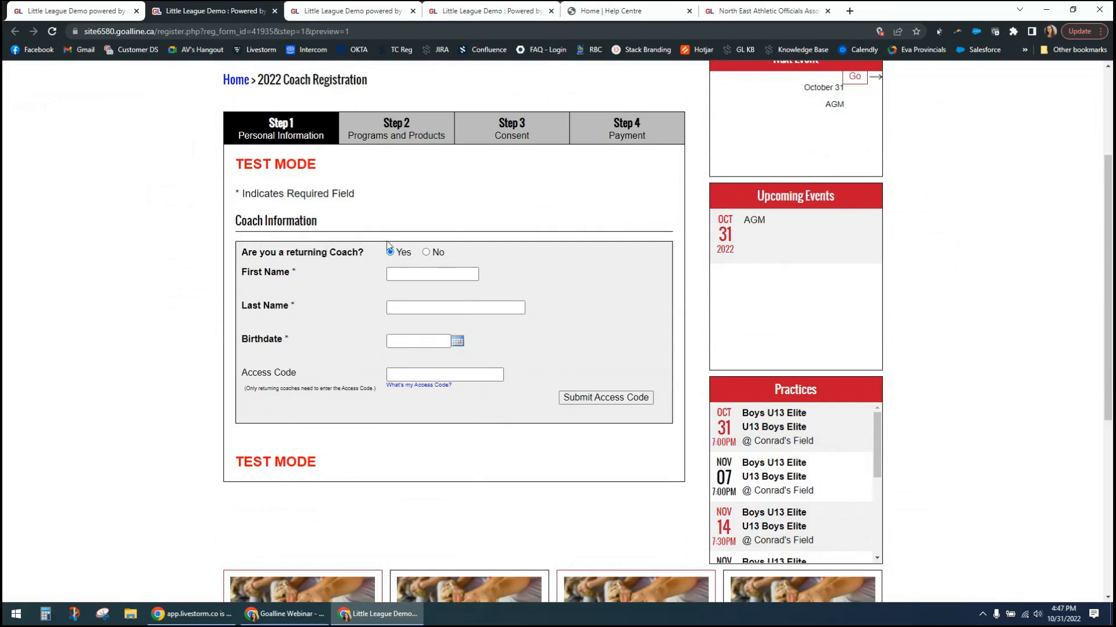
{"action": "left_click", "coordinate": [419, 269]}
{"action": "left_click", "coordinate": [426, 252]}
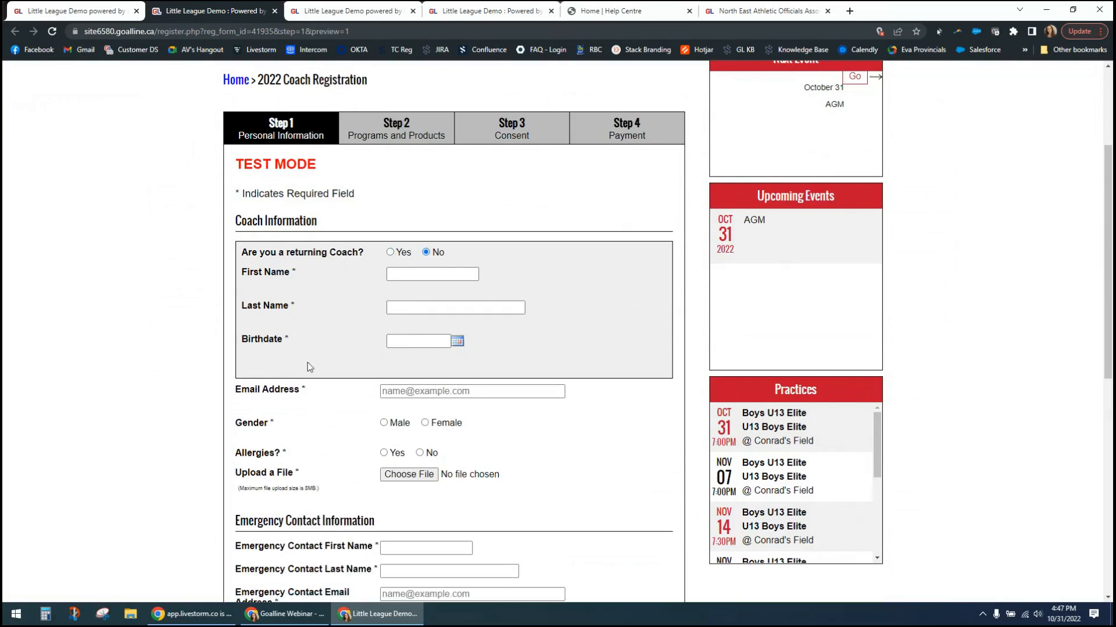
{"action": "scroll", "coordinate": [308, 363], "scroll_direction": "down", "scroll_amount": 2}
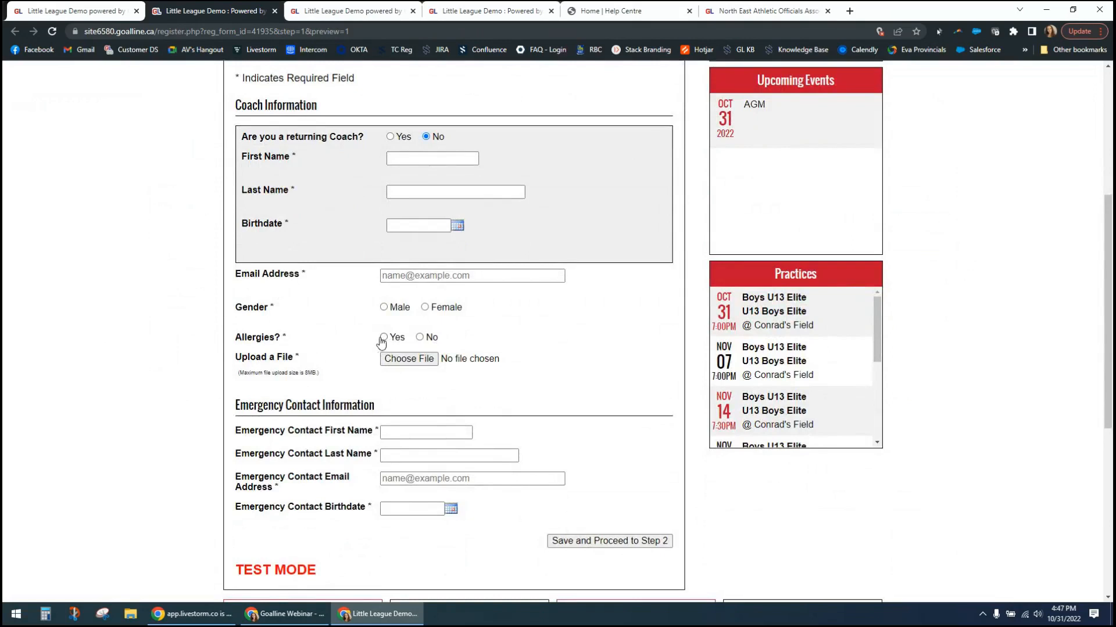
{"action": "left_click", "coordinate": [419, 337]}
{"action": "left_click", "coordinate": [385, 338]}
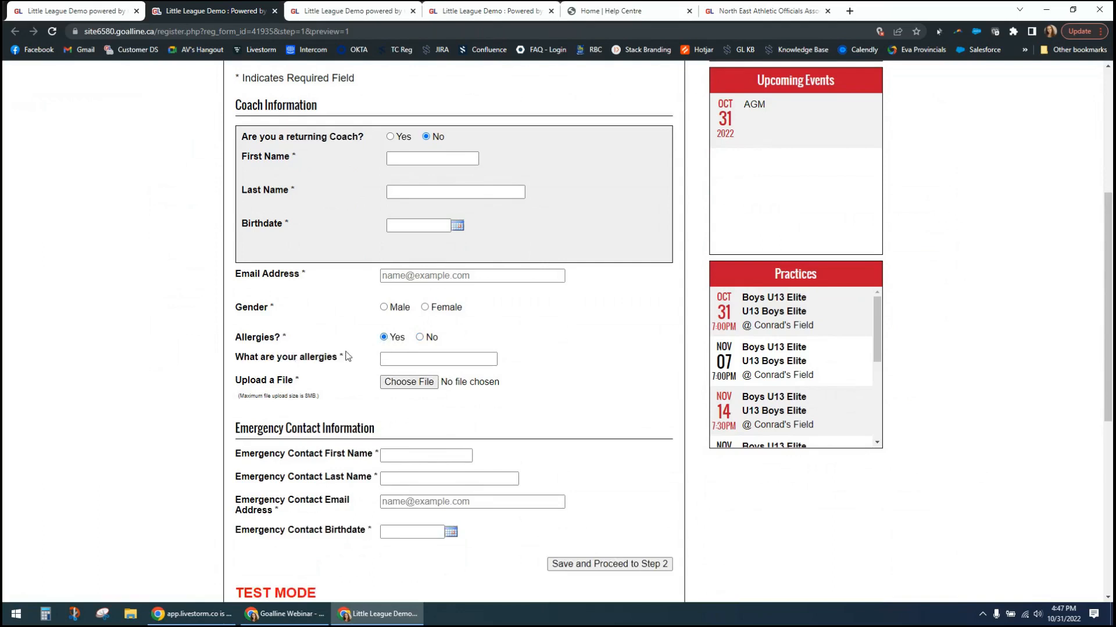
{"action": "left_click", "coordinate": [405, 358]}
- Fill in the coach's first name, last name, birthdate and email address
{"action": "left_click", "coordinate": [419, 156]}
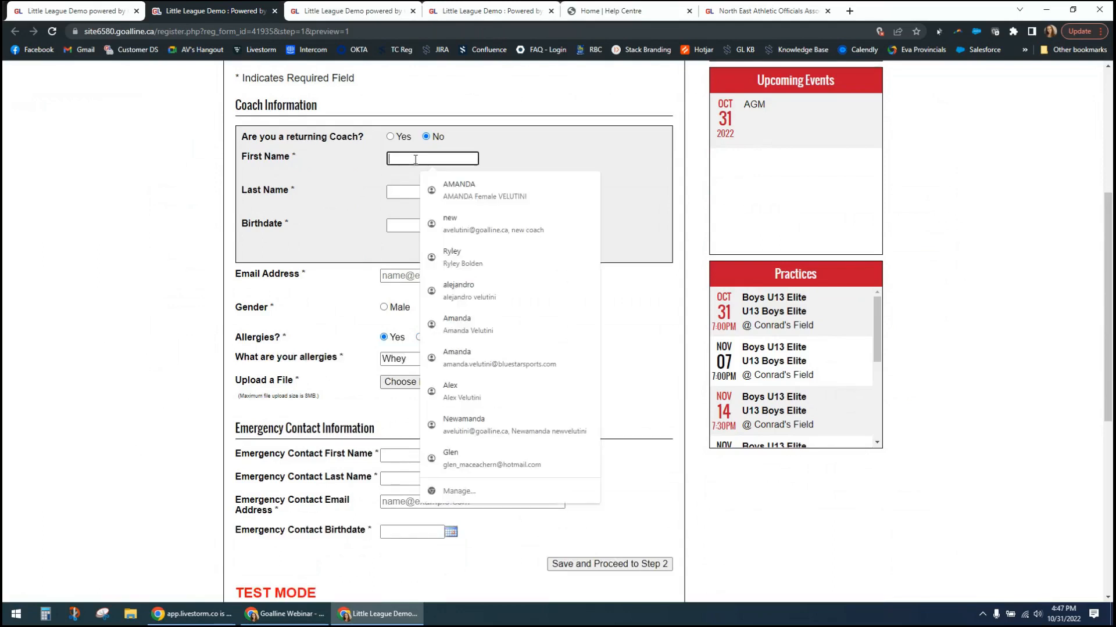
{"action": "key", "text": "Tab"}
{"action": "key", "text": "Tab"}
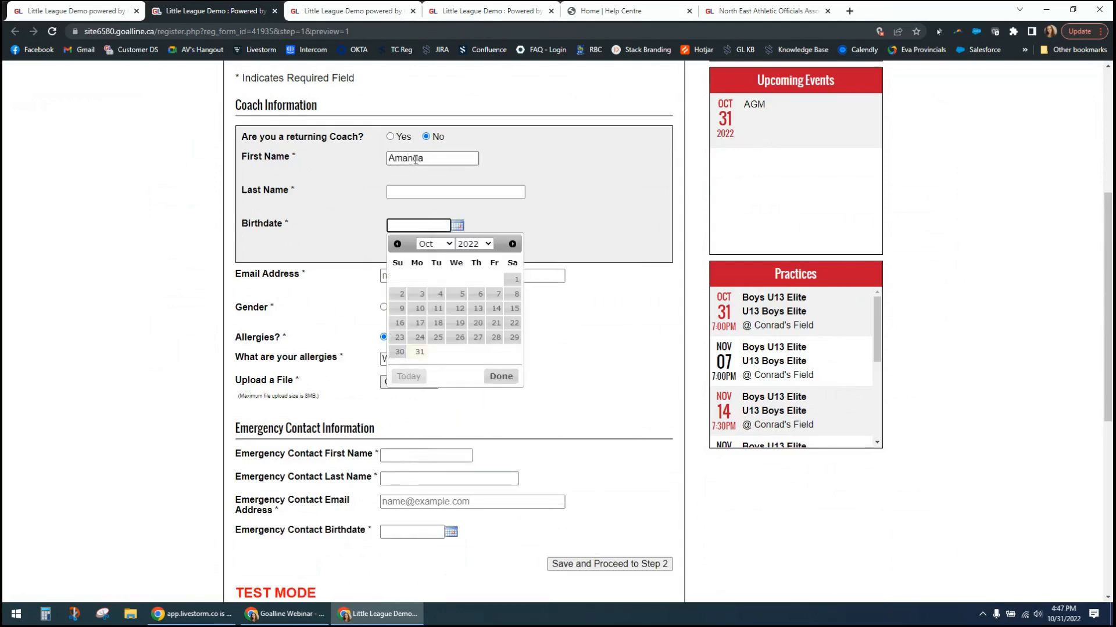
{"action": "key", "text": "shift+Tab"}
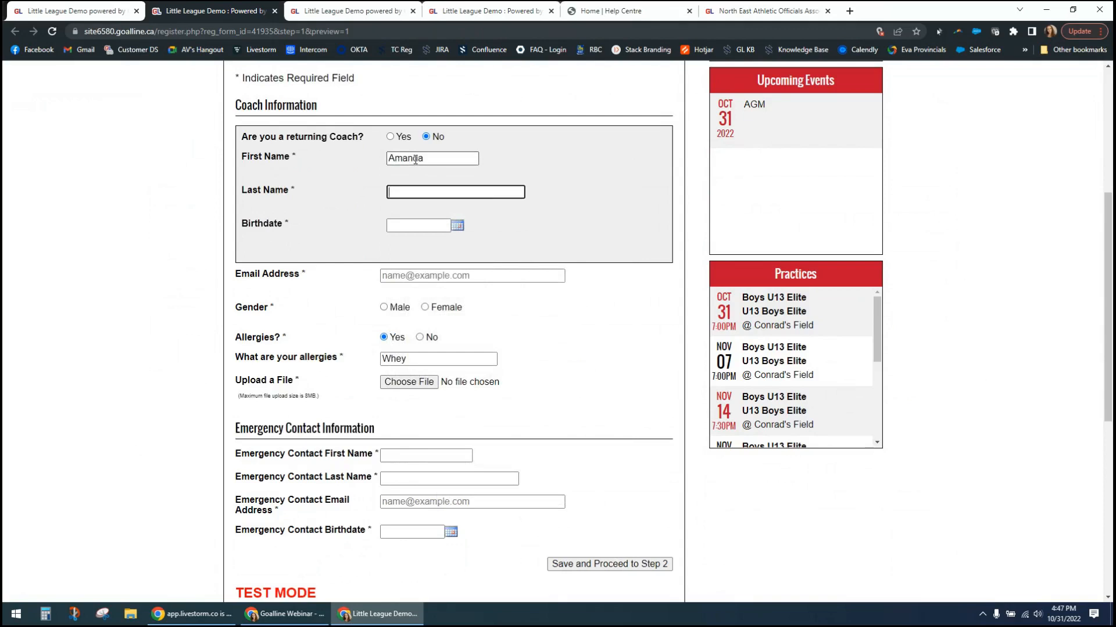
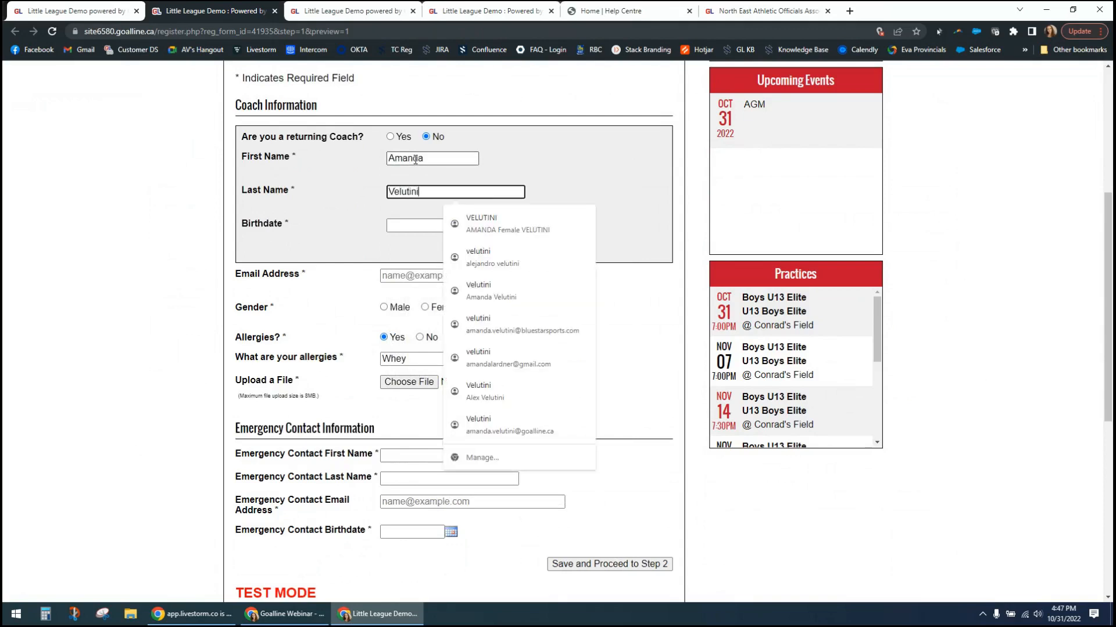
{"action": "key", "text": "Tab"}
{"action": "type", "text": "200"}
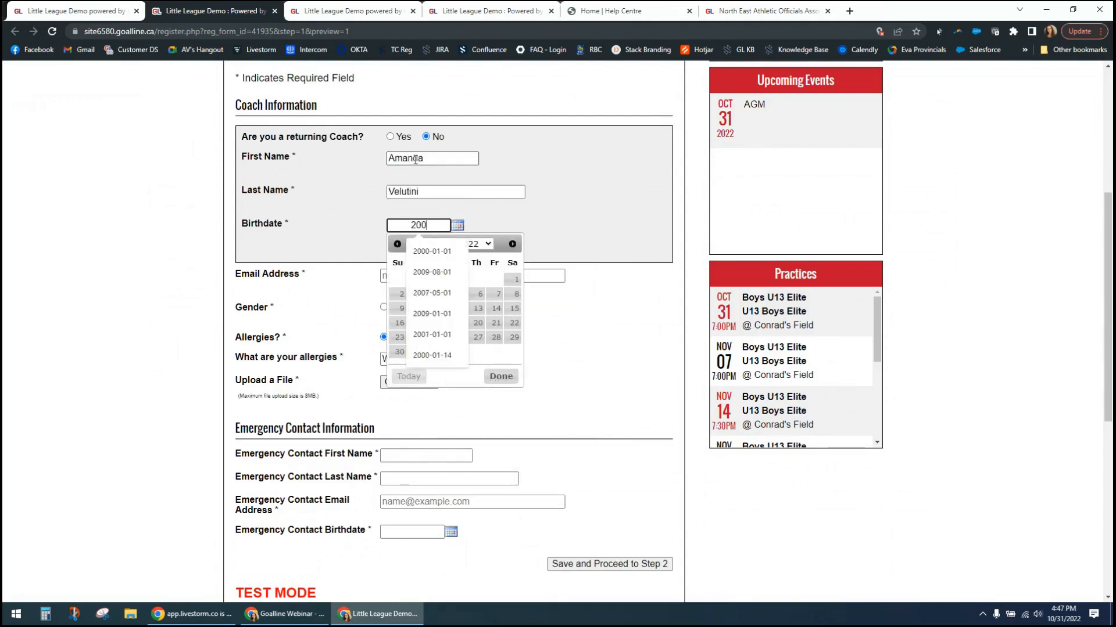
{"action": "type", "text": "0-01-01"}
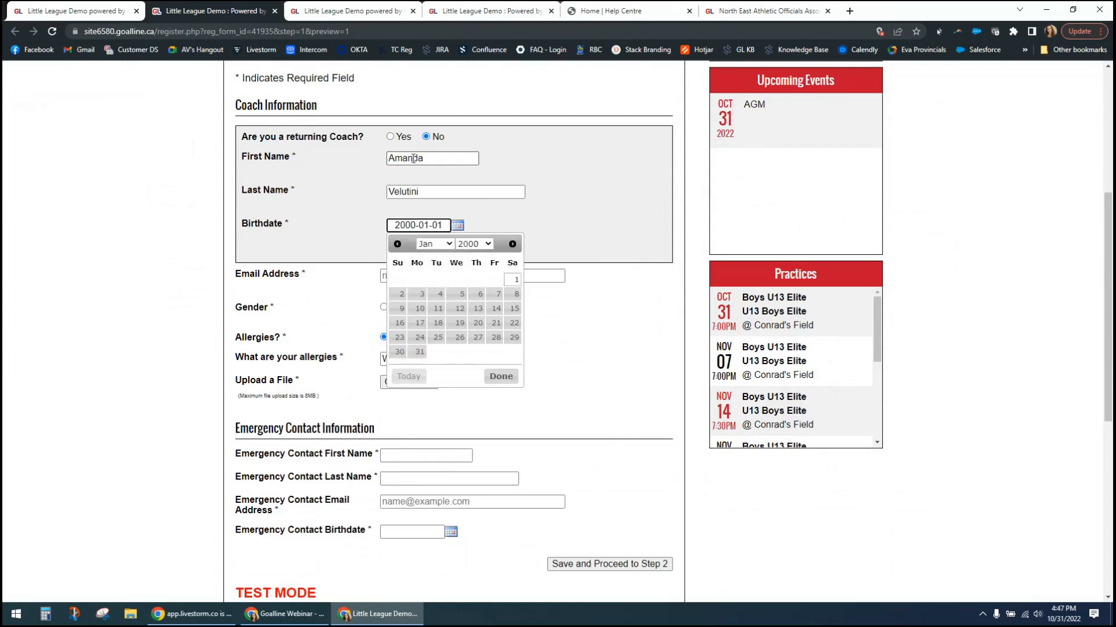
{"action": "left_click", "coordinate": [221, 233]}
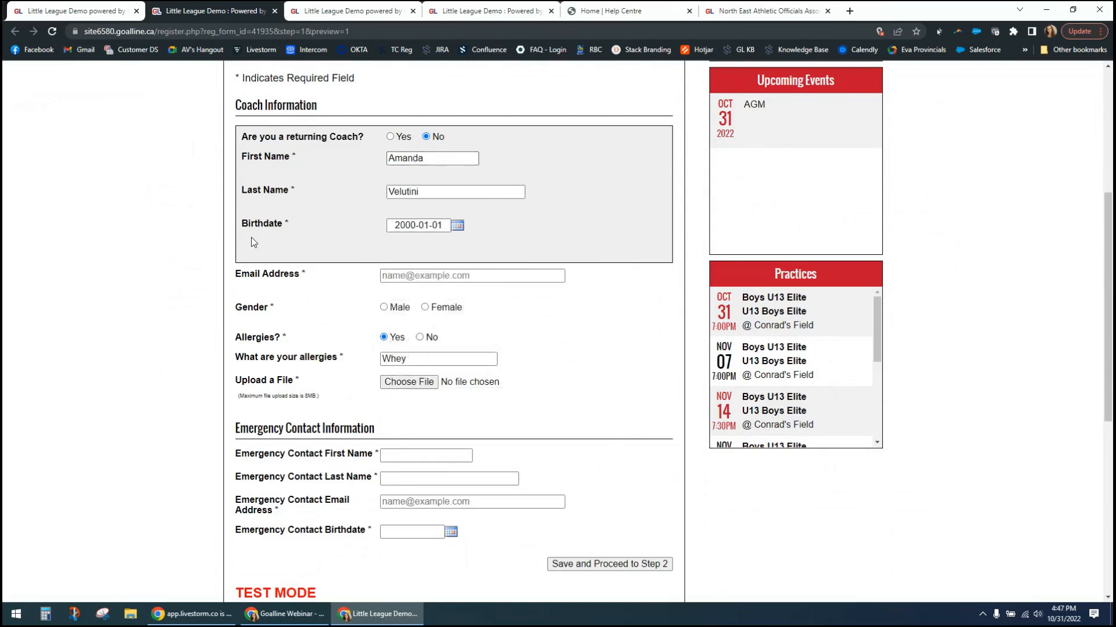
{"action": "left_click", "coordinate": [453, 276]}
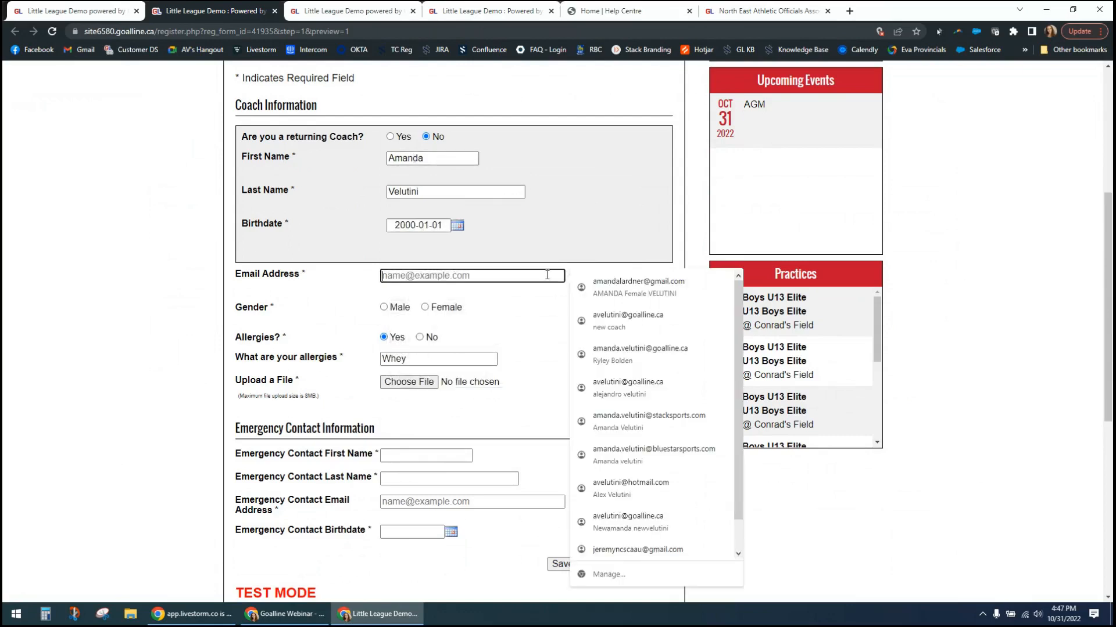
{"action": "left_click", "coordinate": [628, 321]}
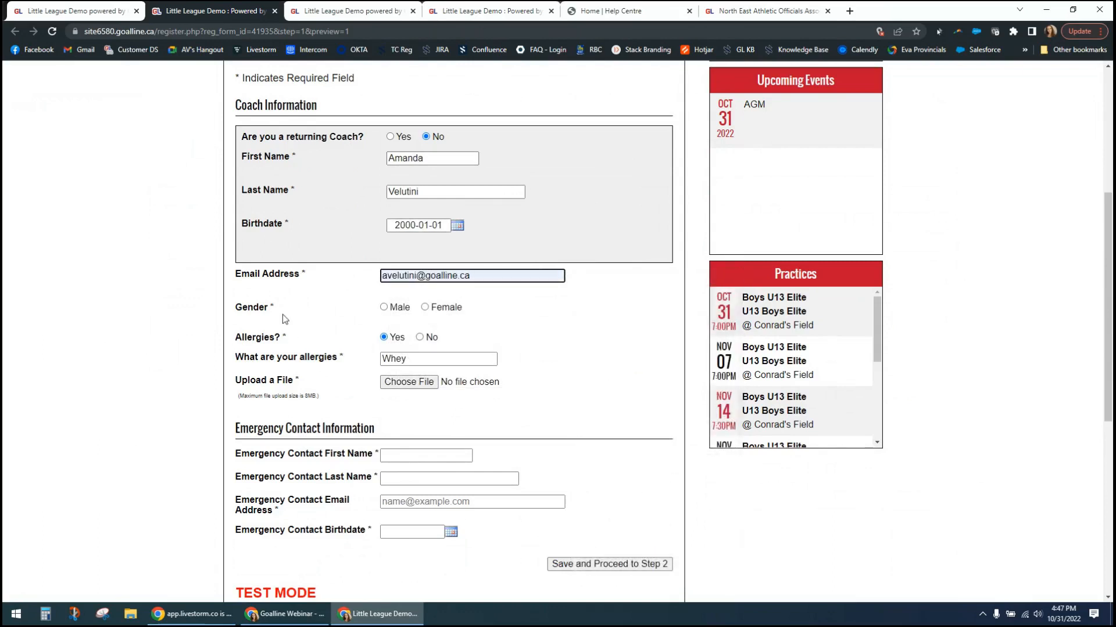
- Set the coach's gender to Female and attach the Cranberry Creations Craft Show image from Downloads as the uploaded file
{"action": "left_click", "coordinate": [435, 314]}
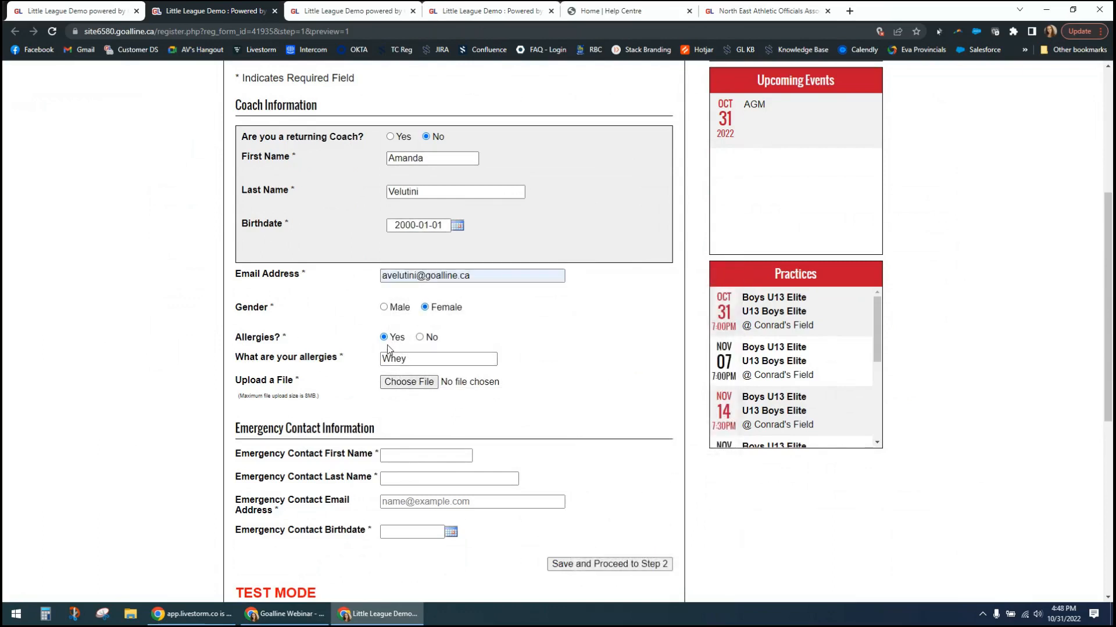
{"action": "left_click", "coordinate": [409, 383]}
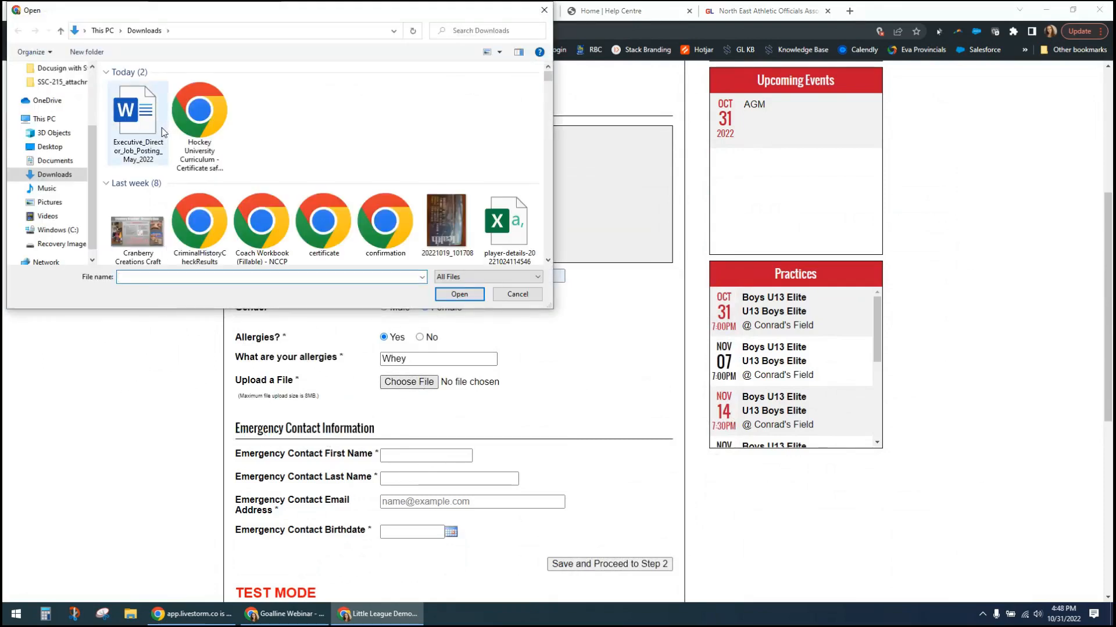
{"action": "double_click", "coordinate": [141, 235]}
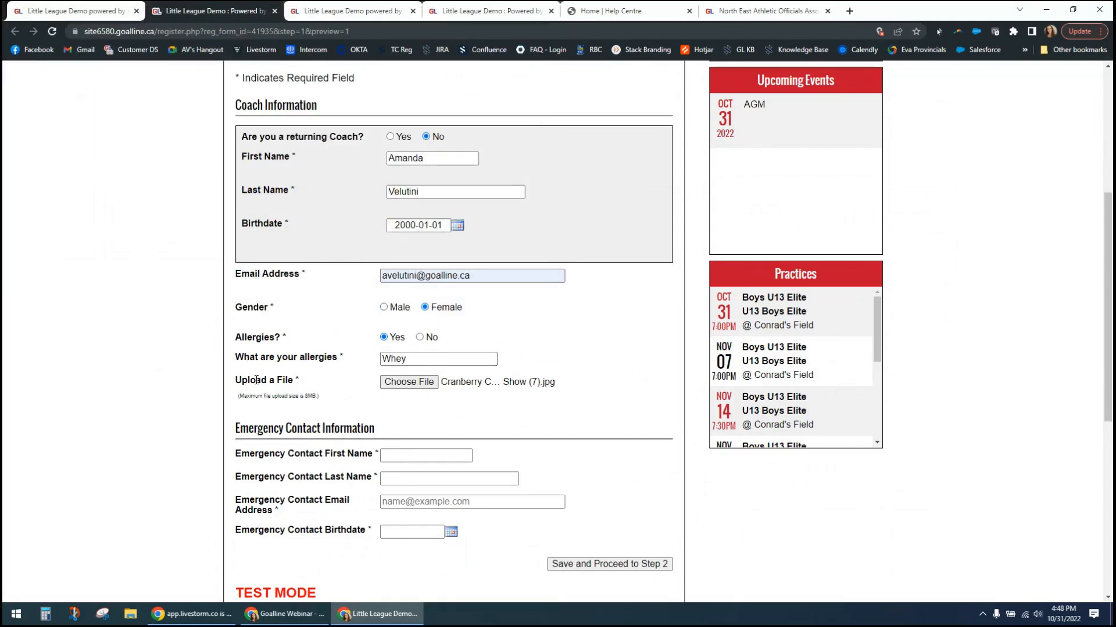
- Fill in the emergency contact's first name, last name, email address and birthdate
{"action": "scroll", "coordinate": [157, 406], "scroll_direction": "down", "scroll_amount": 3}
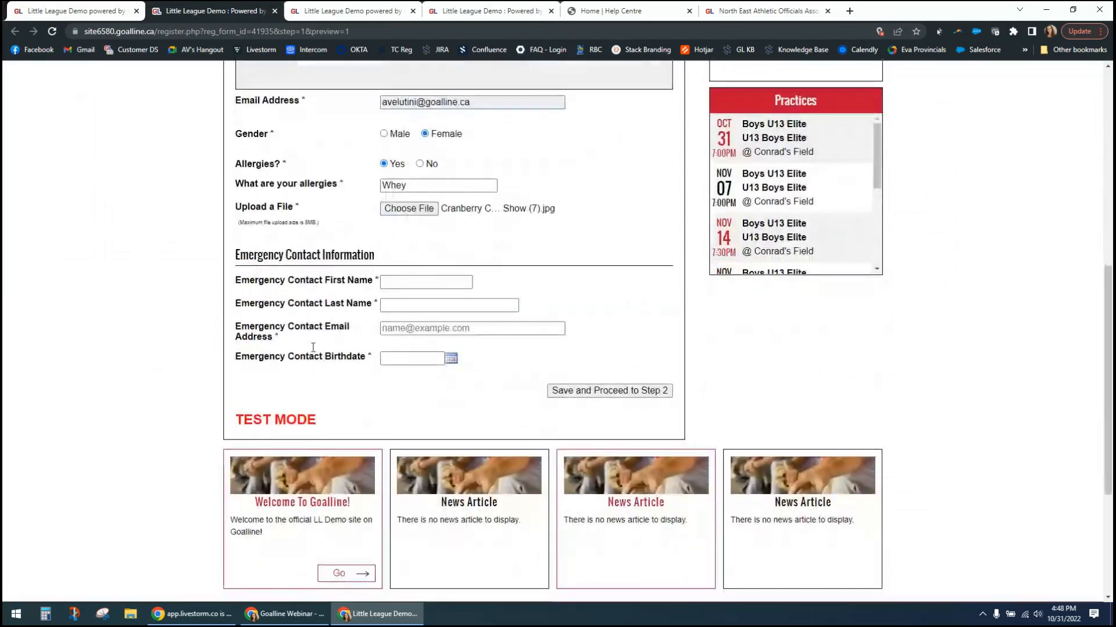
{"action": "left_click", "coordinate": [440, 281]}
{"action": "left_click", "coordinate": [503, 295]}
{"action": "left_click", "coordinate": [414, 358]}
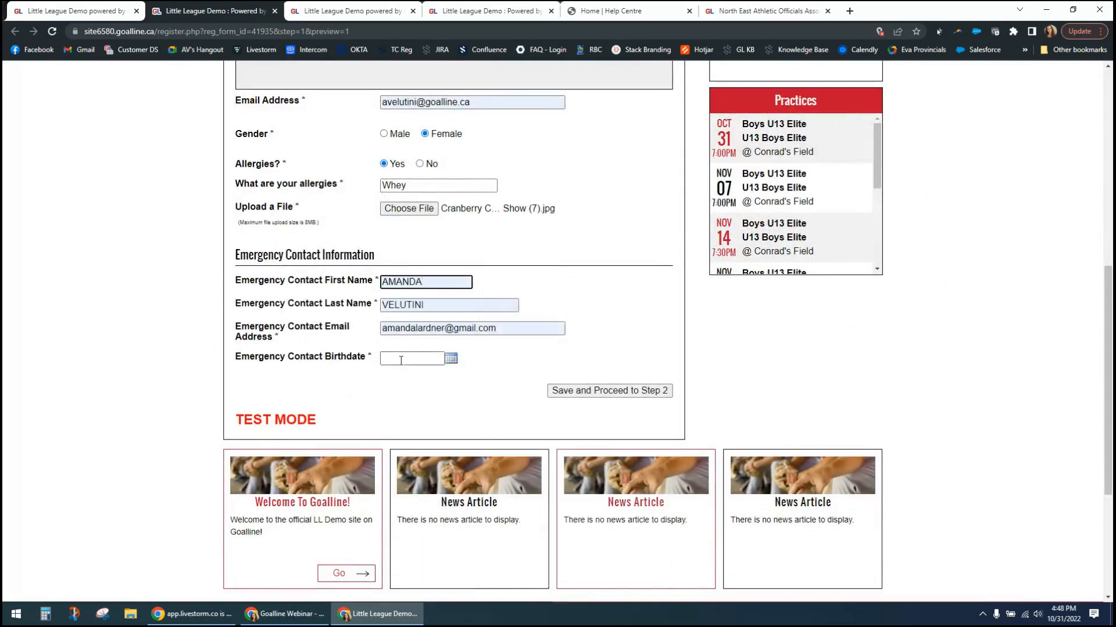
{"action": "left_click", "coordinate": [509, 413]}
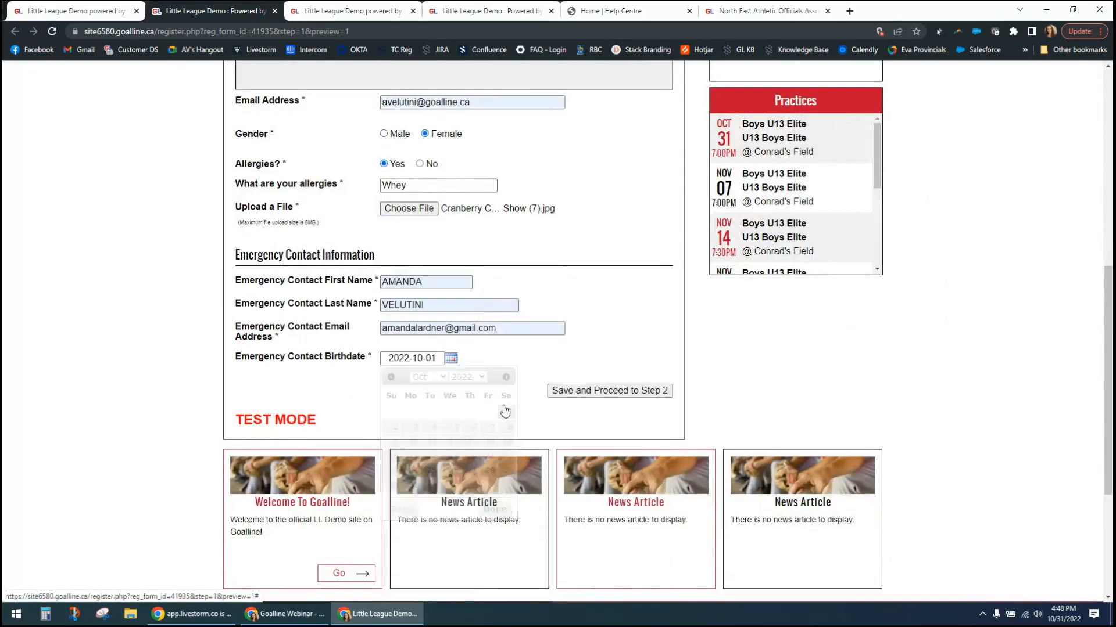
- Add VV in front of the emergency contact's last name, then save and proceed to Step 2
{"action": "double_click", "coordinate": [434, 305]}
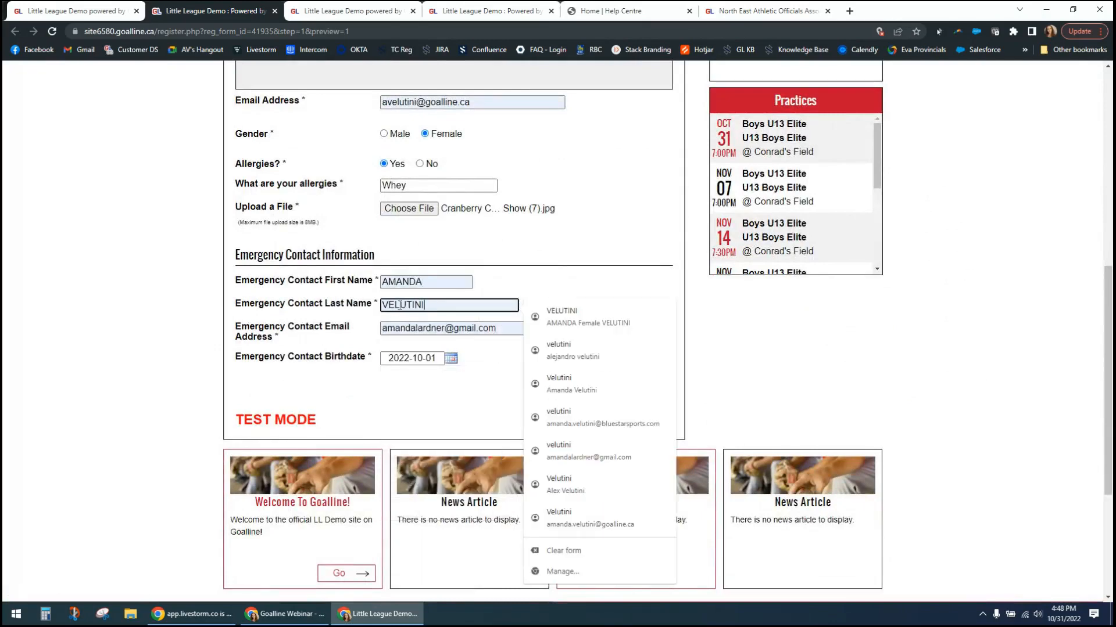
{"action": "left_click", "coordinate": [383, 303]}
{"action": "type", "text": "VV"}
{"action": "left_click", "coordinate": [652, 346]}
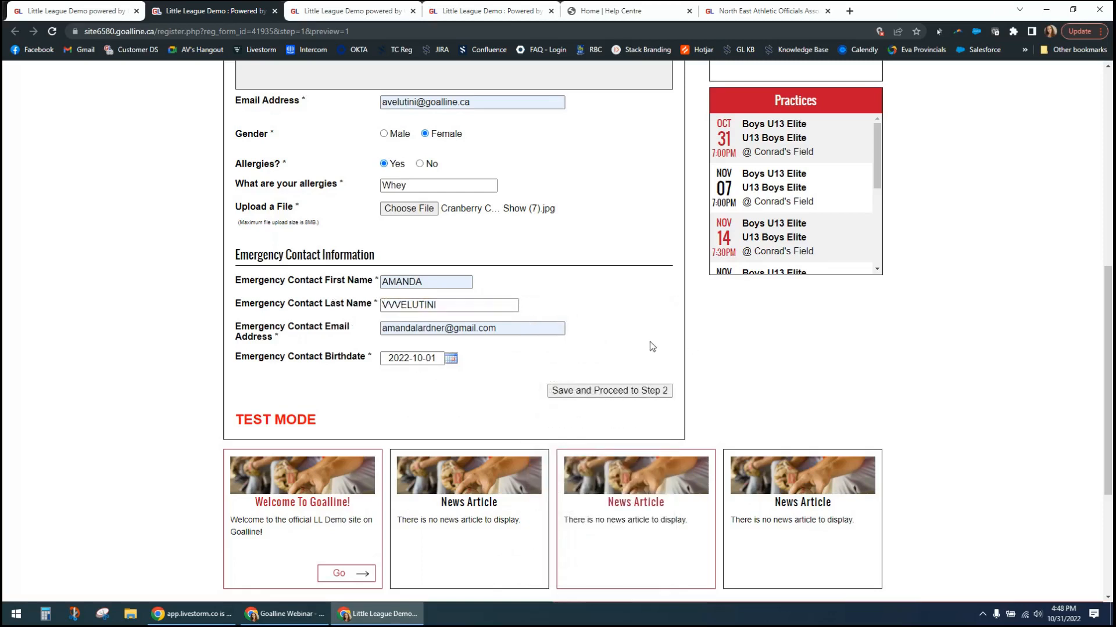
{"action": "left_click", "coordinate": [642, 391]}
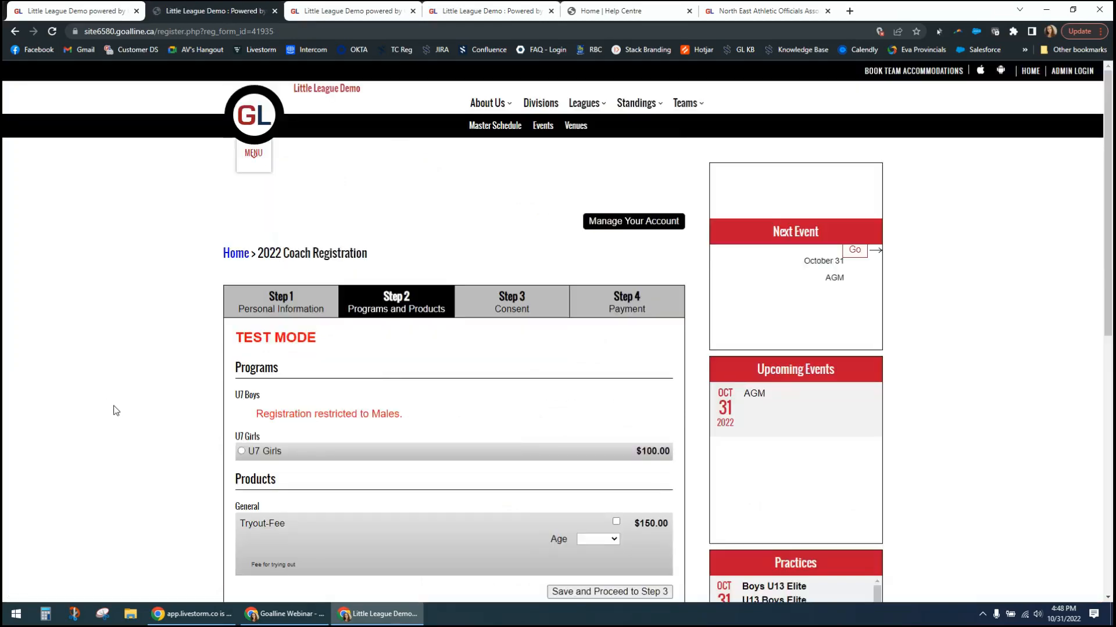
- Check the gender restriction on the U7 Boys program and select the U7 Girls program
{"action": "scroll", "coordinate": [113, 411], "scroll_direction": "down", "scroll_amount": 2}
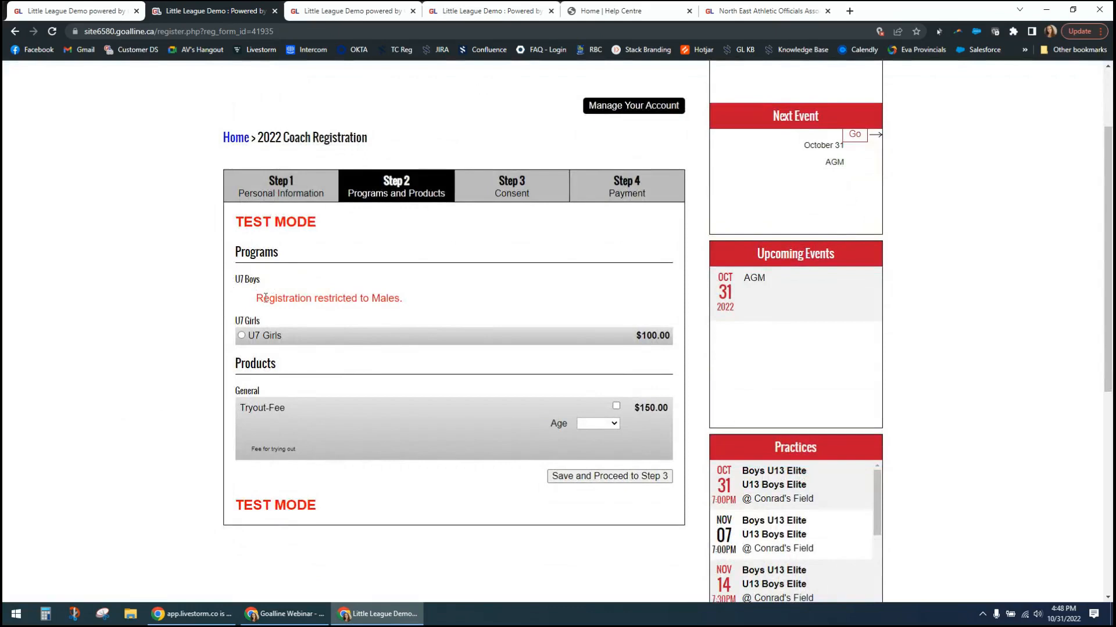
{"action": "left_click_drag", "start_coordinate": [270, 295], "coordinate": [453, 299]}
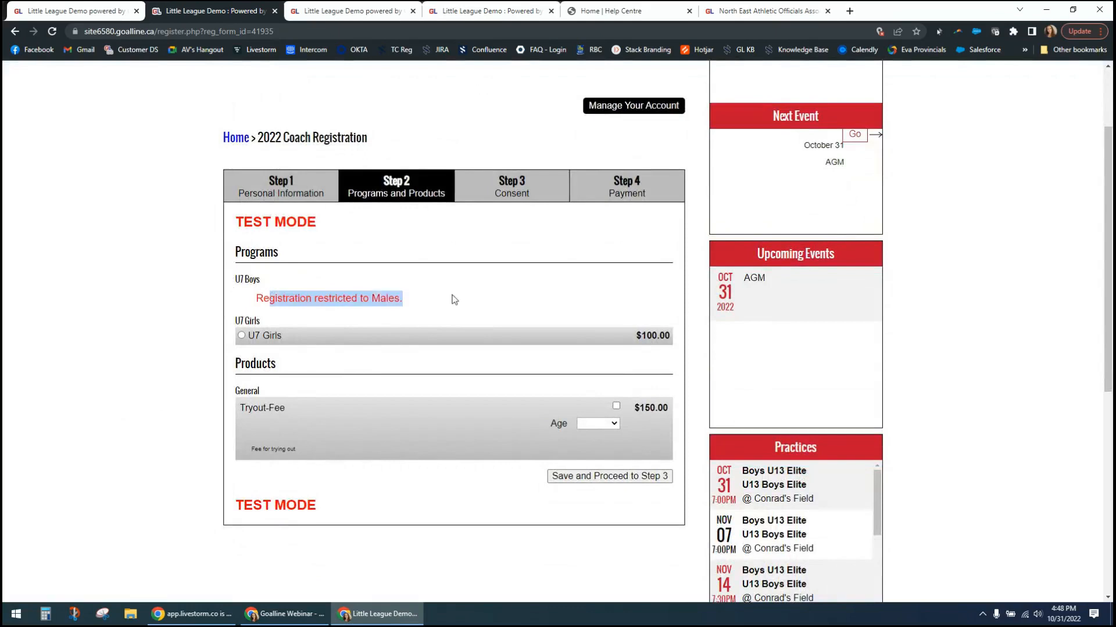
{"action": "left_click", "coordinate": [343, 302]}
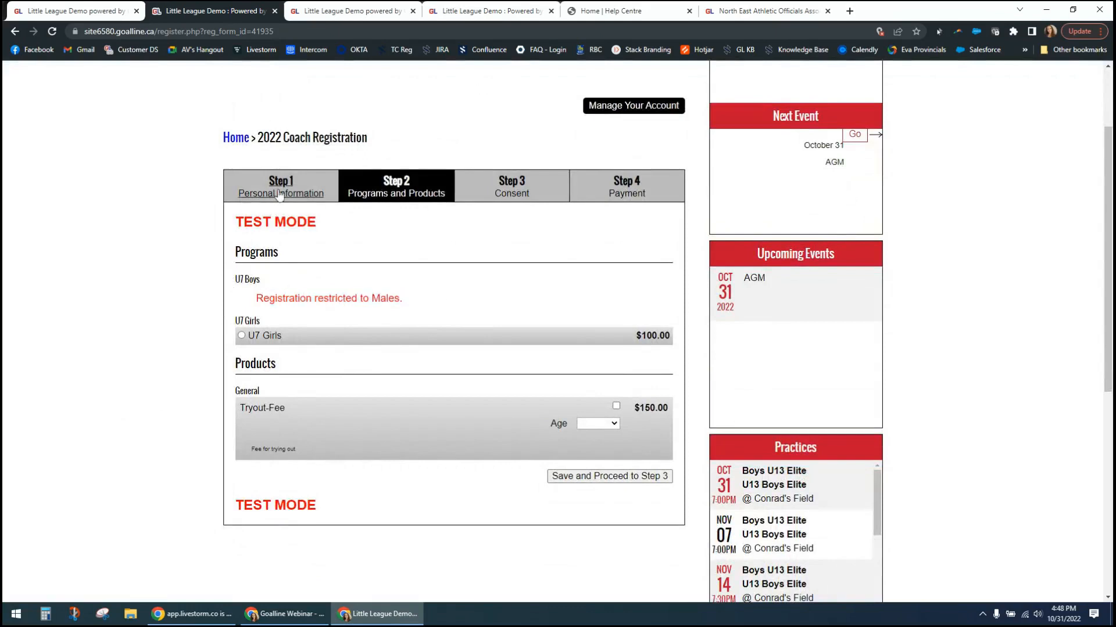
{"action": "left_click", "coordinate": [241, 336]}
{"action": "left_click_drag", "start_coordinate": [270, 299], "coordinate": [345, 298]}
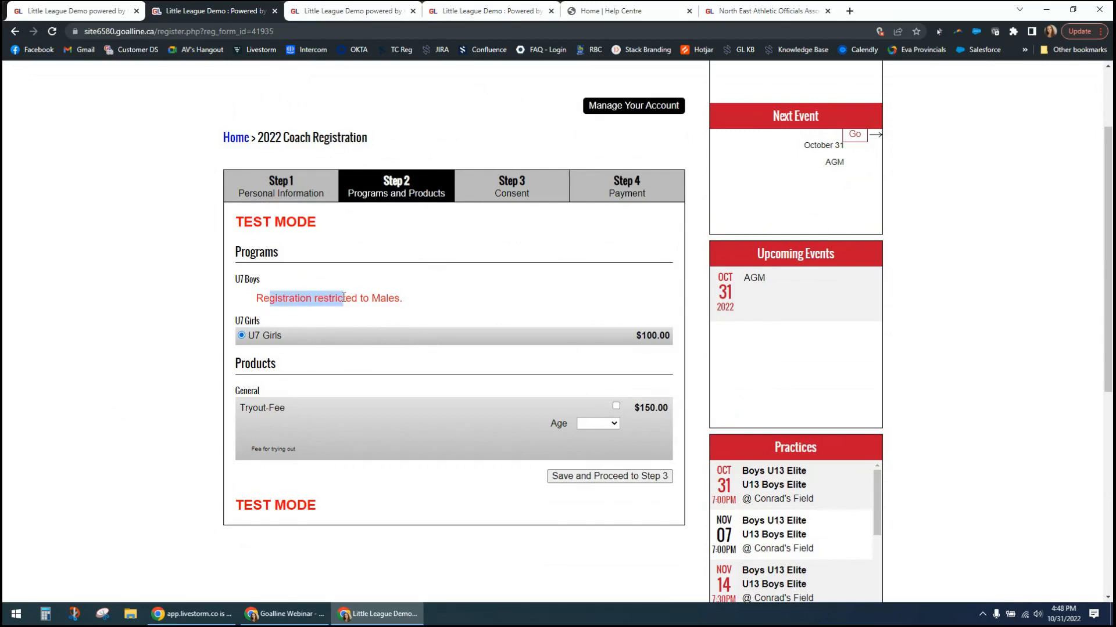
{"action": "left_click", "coordinate": [400, 297]}
- Return to Personal Information, change the coach's gender to Male and try to proceed to Step 2
{"action": "left_click", "coordinate": [277, 195]}
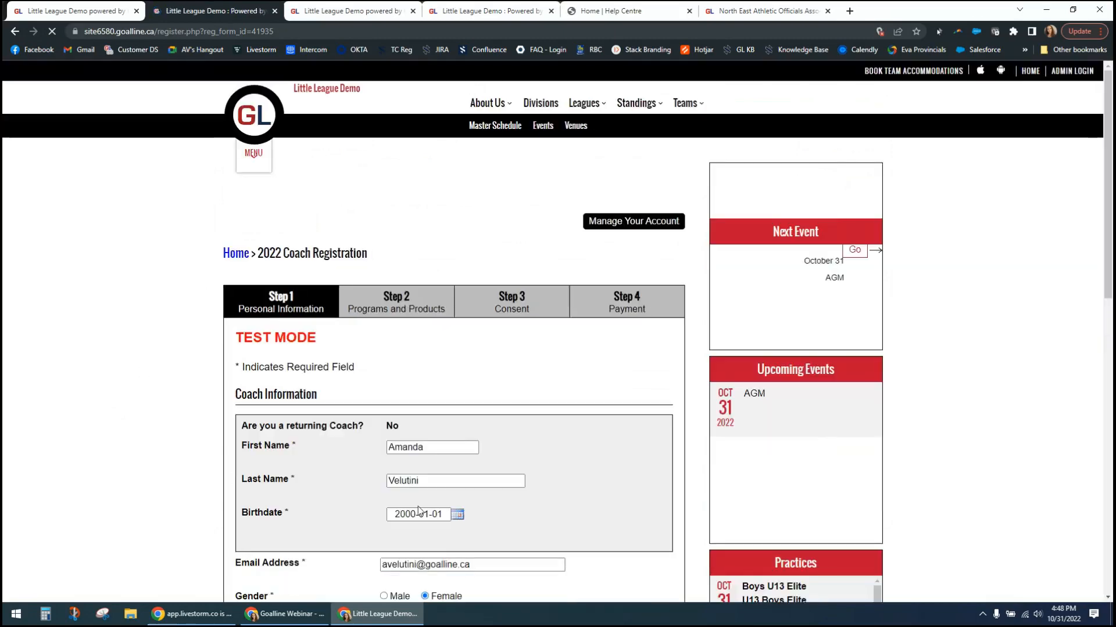
{"action": "scroll", "coordinate": [429, 446], "scroll_direction": "down", "scroll_amount": 3}
{"action": "left_click", "coordinate": [384, 423]}
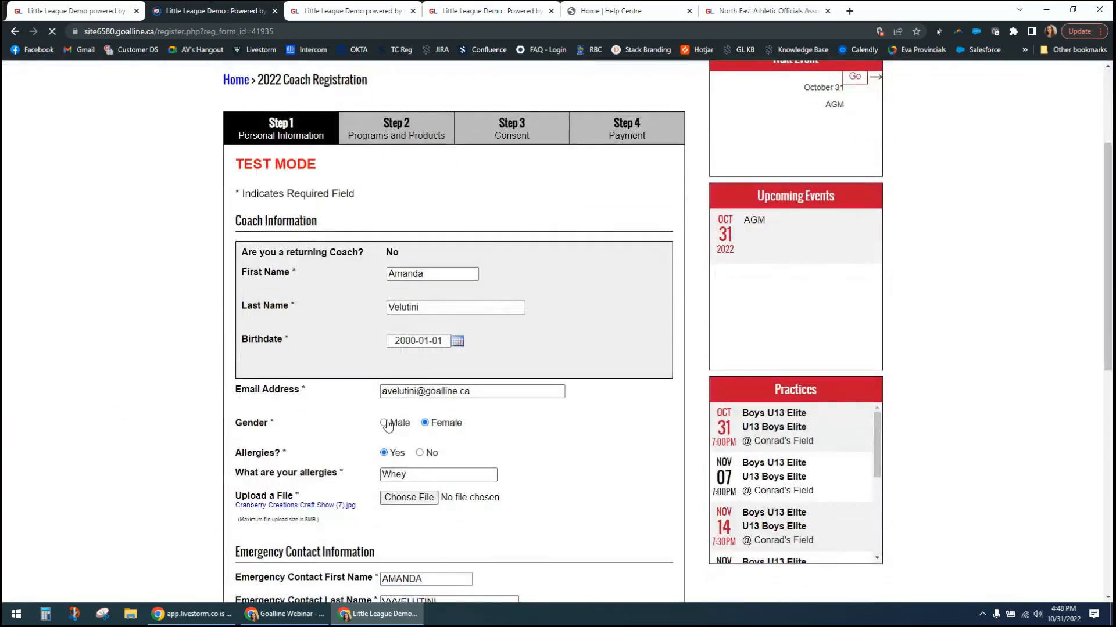
{"action": "scroll", "coordinate": [554, 466], "scroll_direction": "down", "scroll_amount": 4}
{"action": "left_click", "coordinate": [620, 463]}
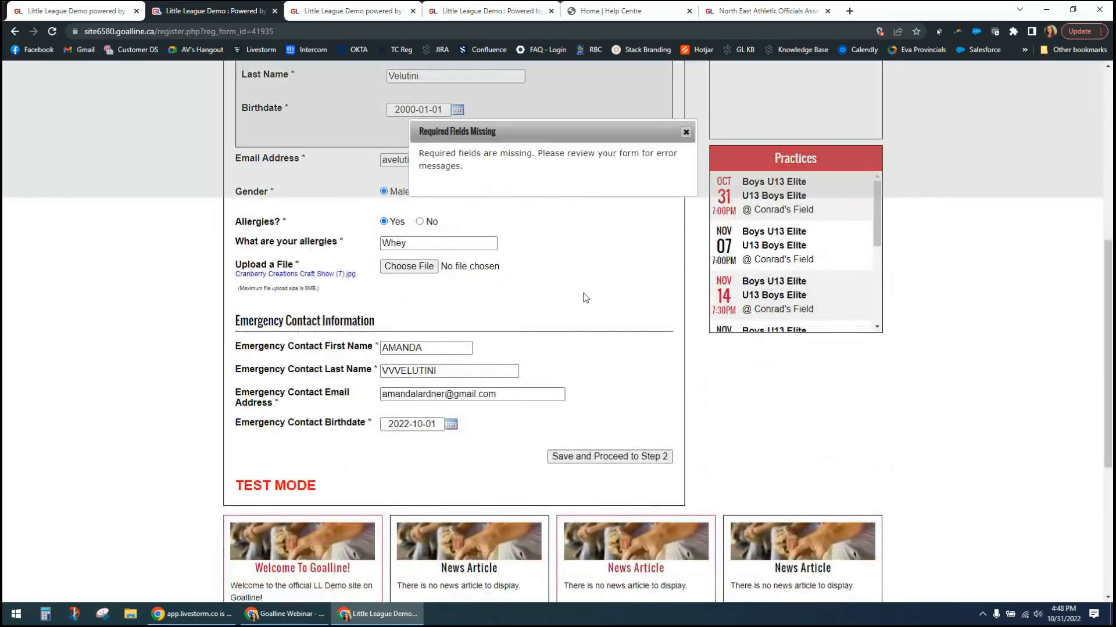
{"action": "left_click", "coordinate": [686, 132]}
{"action": "scroll", "coordinate": [389, 250], "scroll_direction": "up", "scroll_amount": 2}
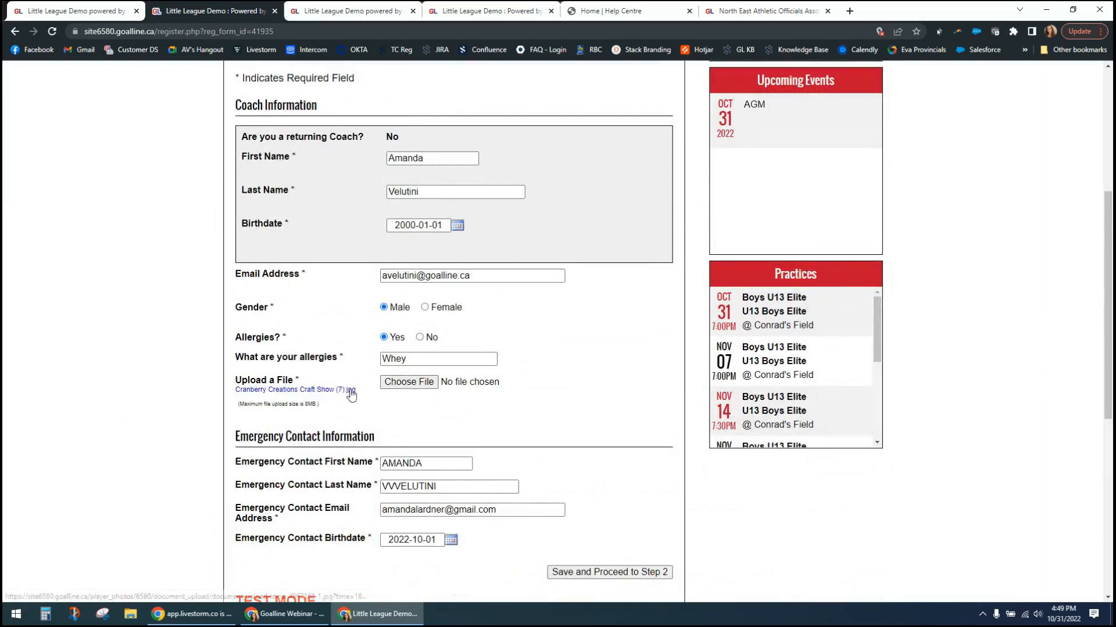
{"action": "scroll", "coordinate": [348, 395], "scroll_direction": "down", "scroll_amount": 4}
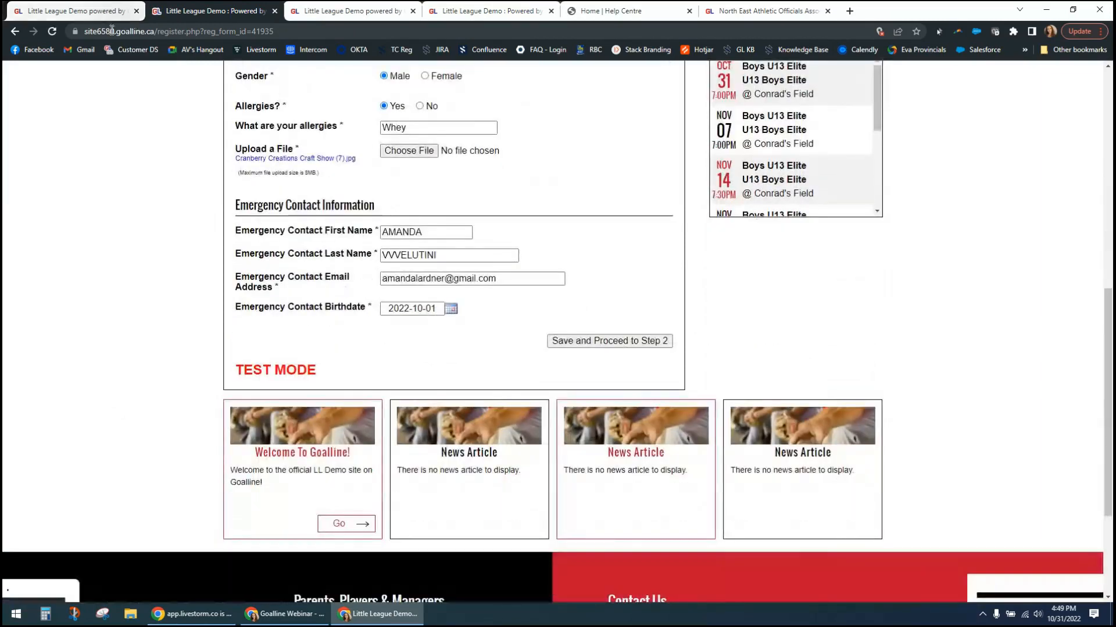
- Reload the registration page and agree to resubmit its form data
{"action": "left_click", "coordinate": [15, 32]}
{"action": "left_click", "coordinate": [16, 36]}
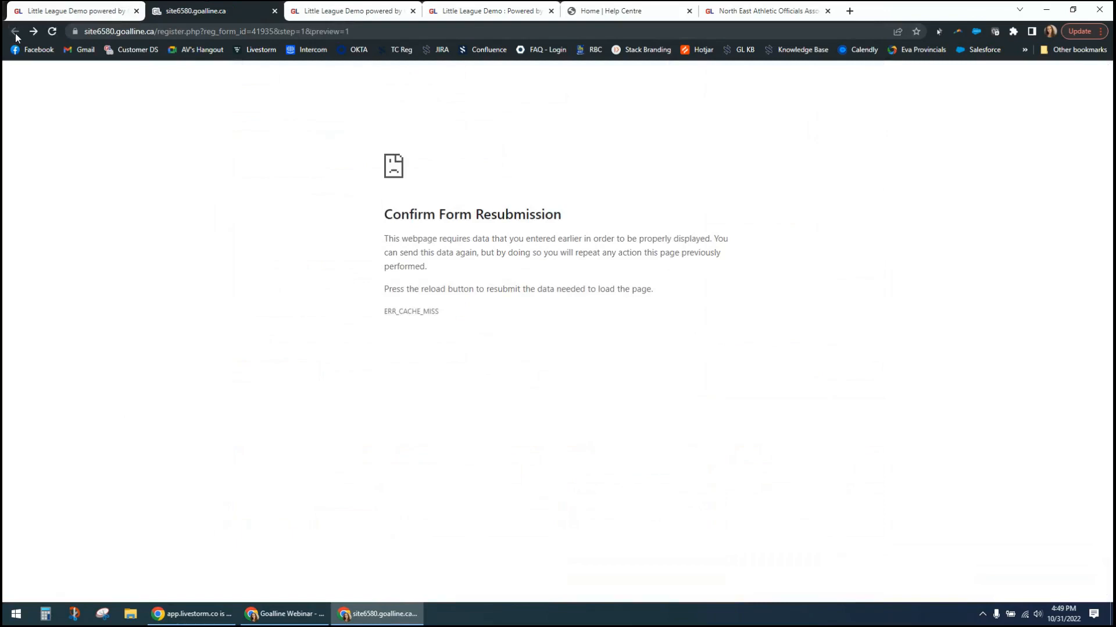
{"action": "left_click", "coordinate": [34, 32]}
{"action": "left_click", "coordinate": [52, 33]}
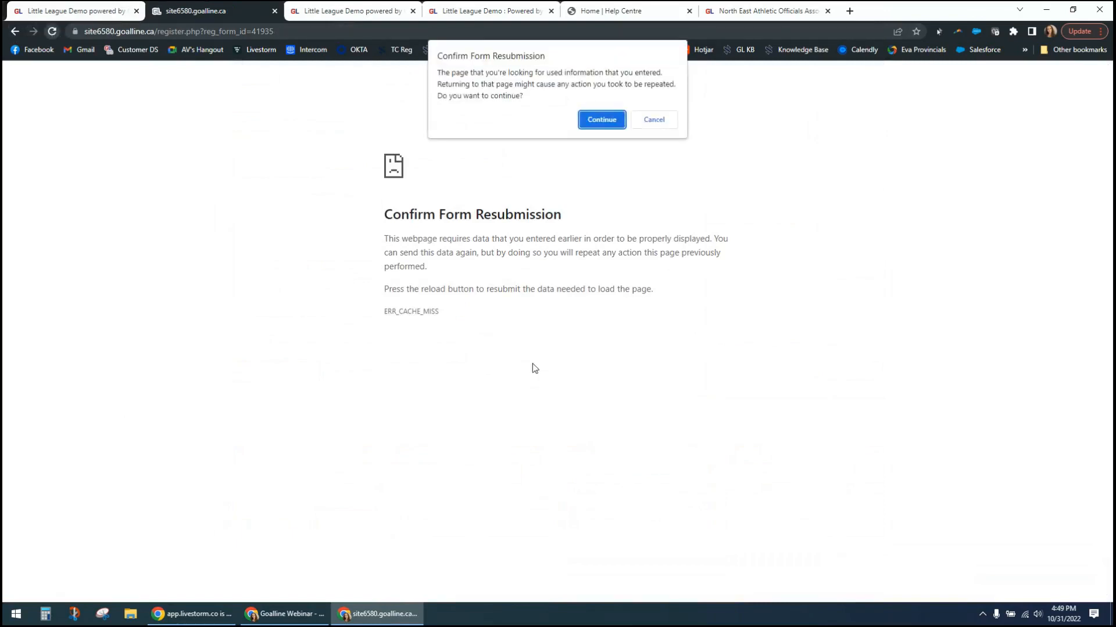
{"action": "left_click", "coordinate": [599, 124]}
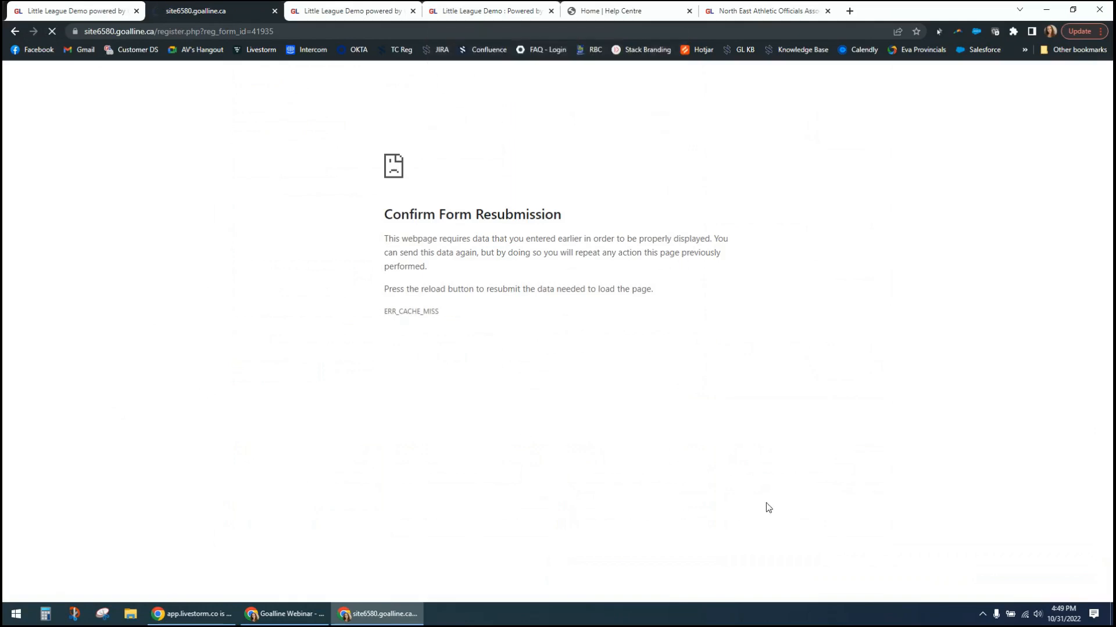
- Attach the Cranberry Creations Craft Show image from Downloads again as the required file and proceed to Step 2
{"action": "scroll", "coordinate": [572, 461], "scroll_direction": "down", "scroll_amount": 3}
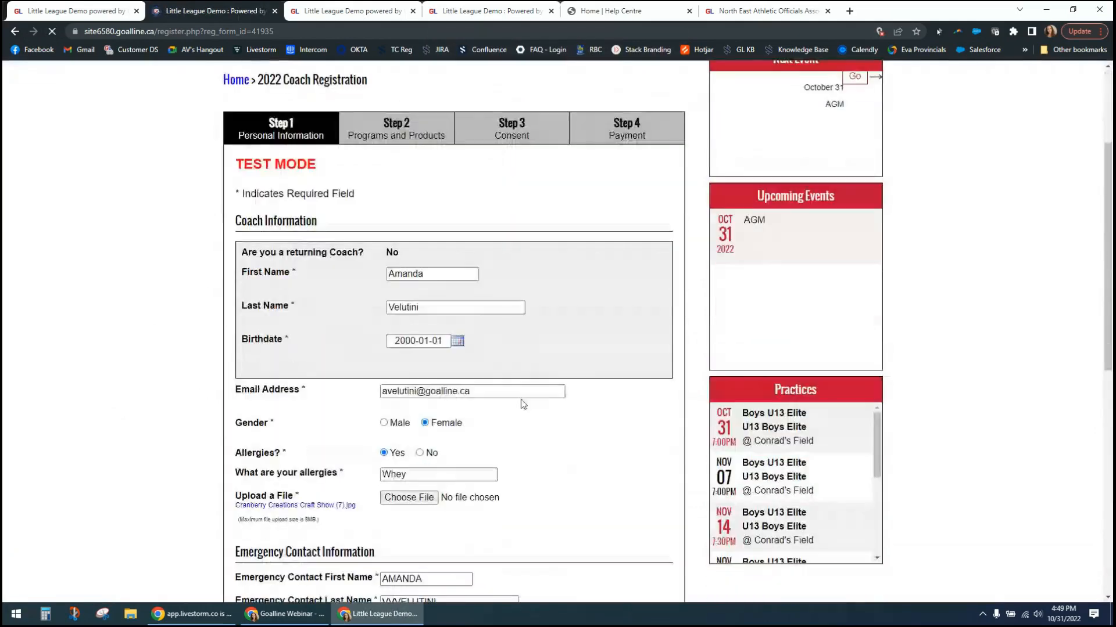
{"action": "scroll", "coordinate": [497, 378], "scroll_direction": "down", "scroll_amount": 2}
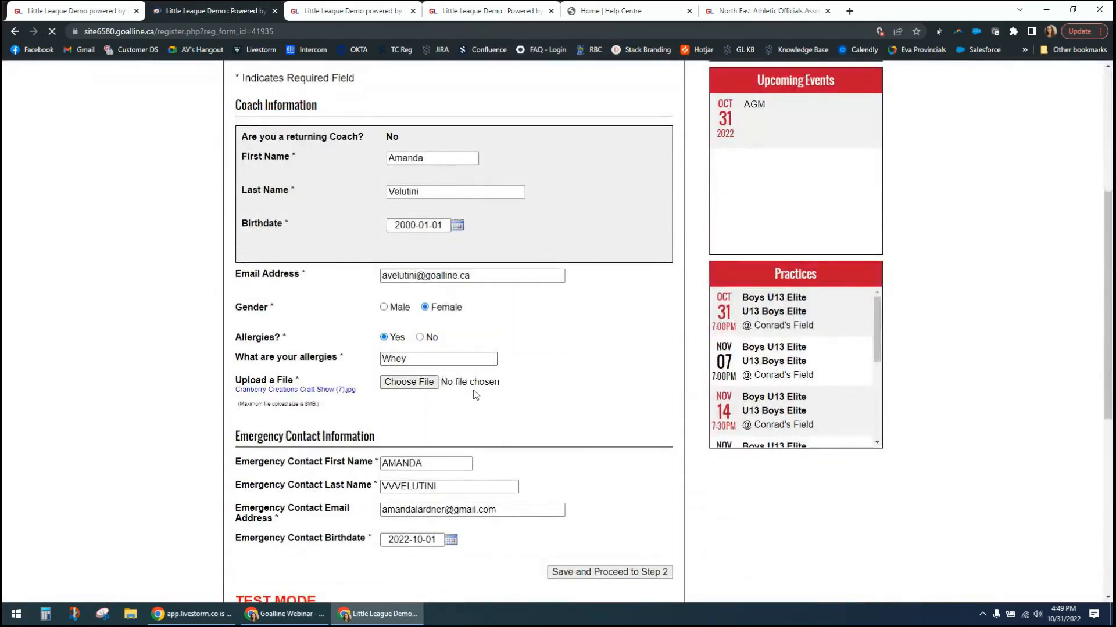
{"action": "left_click", "coordinate": [616, 572]}
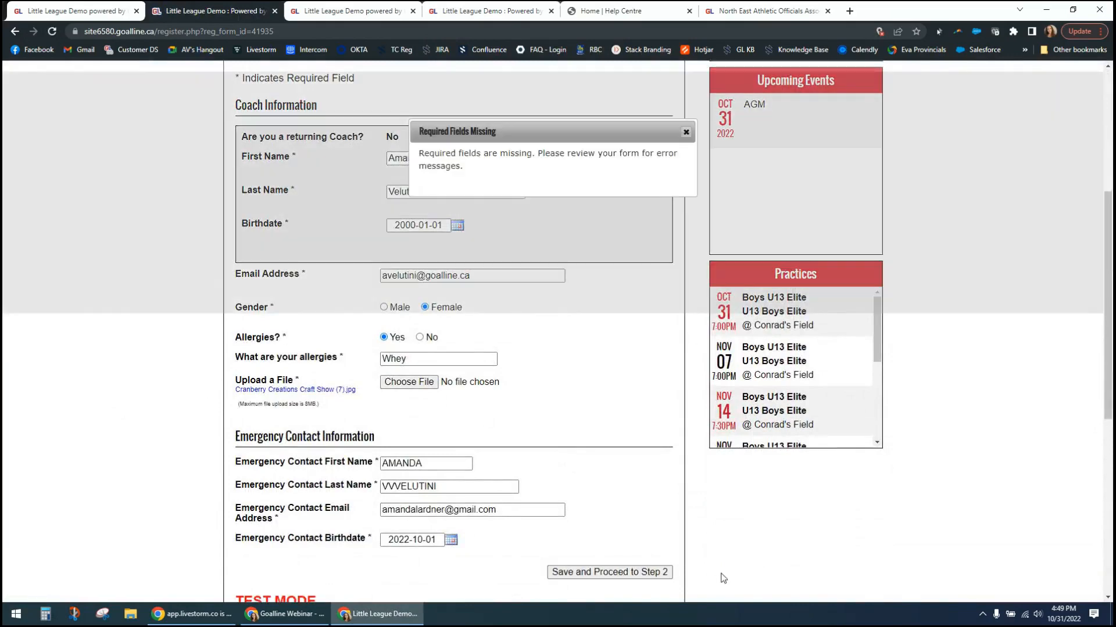
{"action": "left_click", "coordinate": [686, 132]}
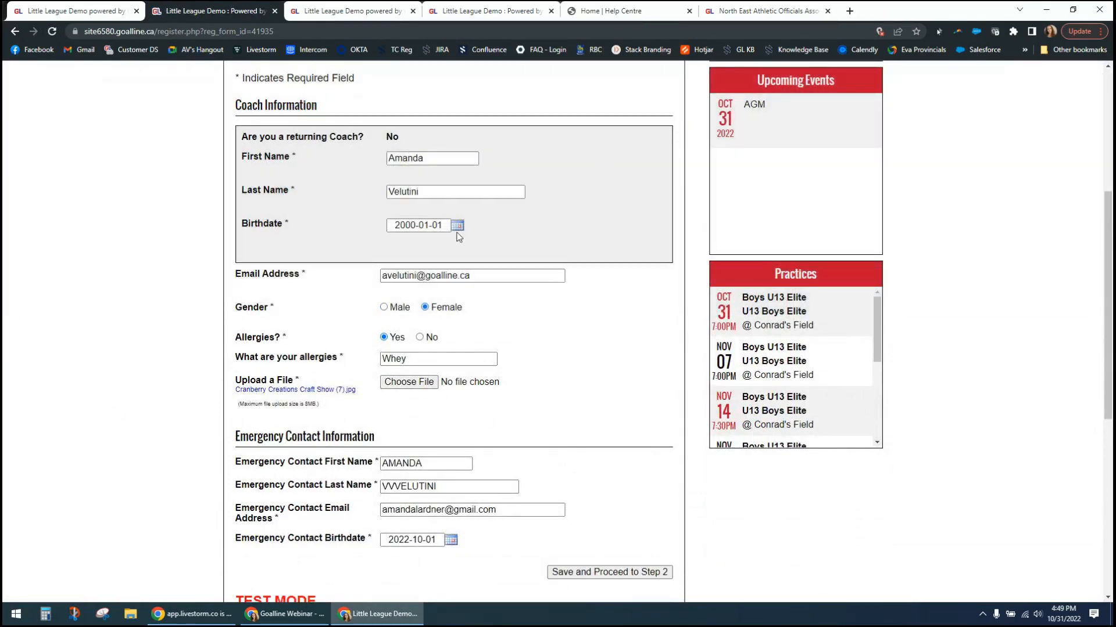
{"action": "left_click", "coordinate": [400, 384]}
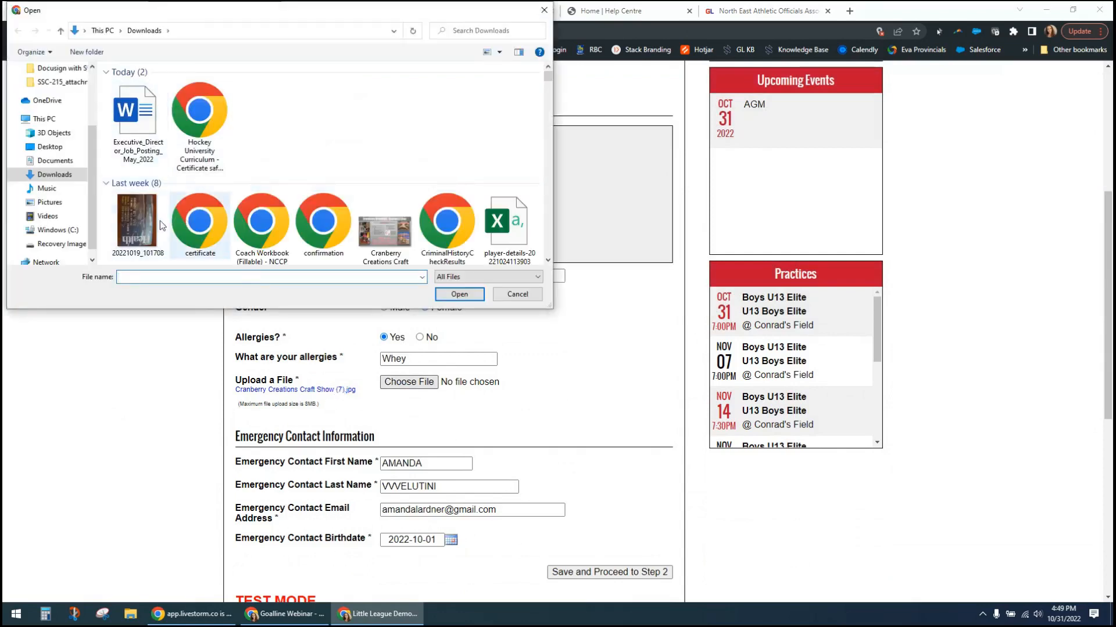
{"action": "left_click", "coordinate": [400, 235]}
{"action": "double_click", "coordinate": [400, 235]}
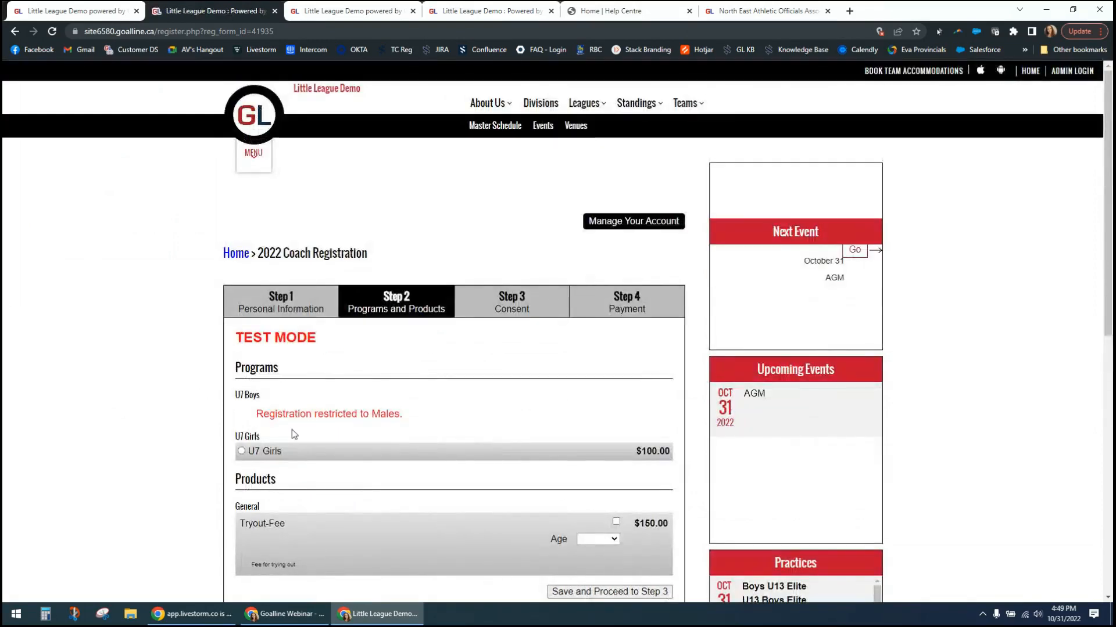
- Select the U7 Girls program and try to choose an Age option for the Tryout-Fee product
{"action": "scroll", "coordinate": [321, 430], "scroll_direction": "down", "scroll_amount": 3}
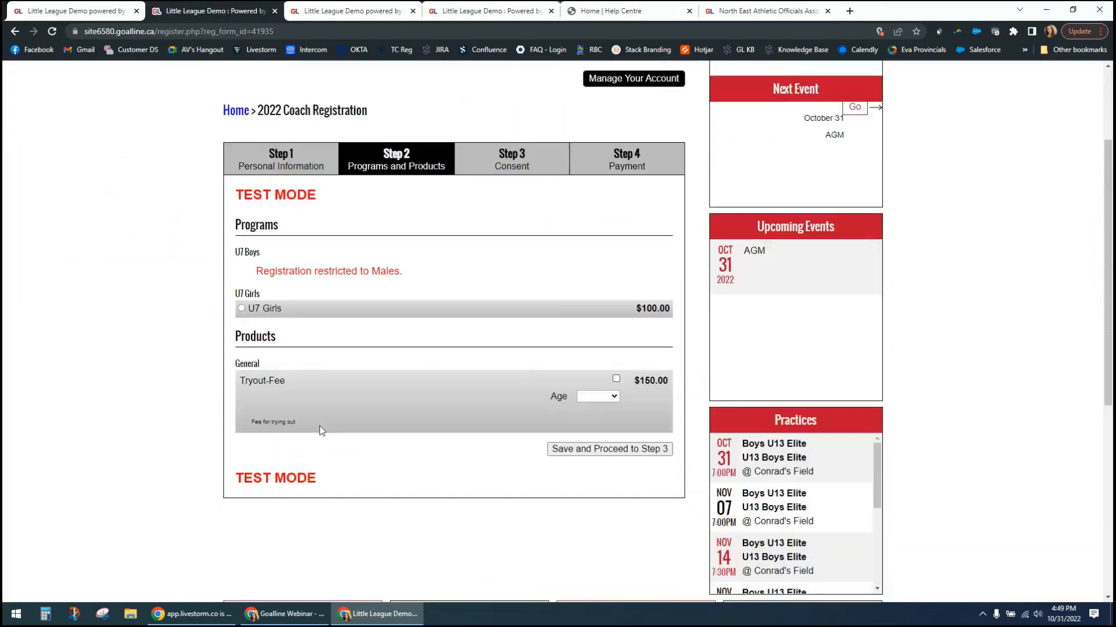
{"action": "left_click", "coordinate": [241, 278]}
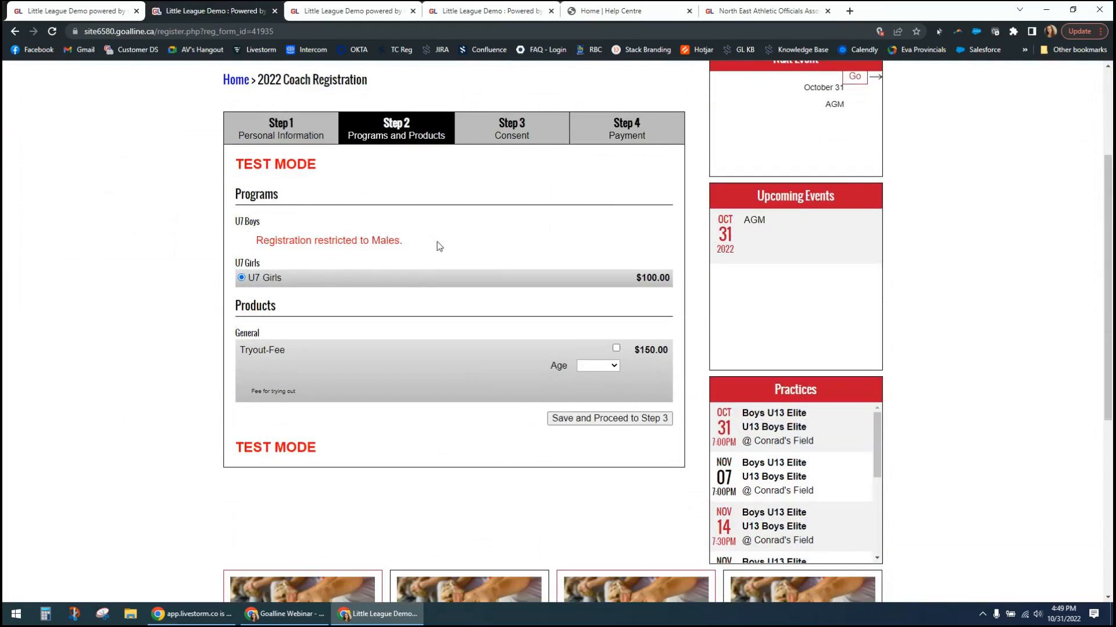
{"action": "left_click", "coordinate": [615, 348]}
{"action": "left_click", "coordinate": [614, 366]}
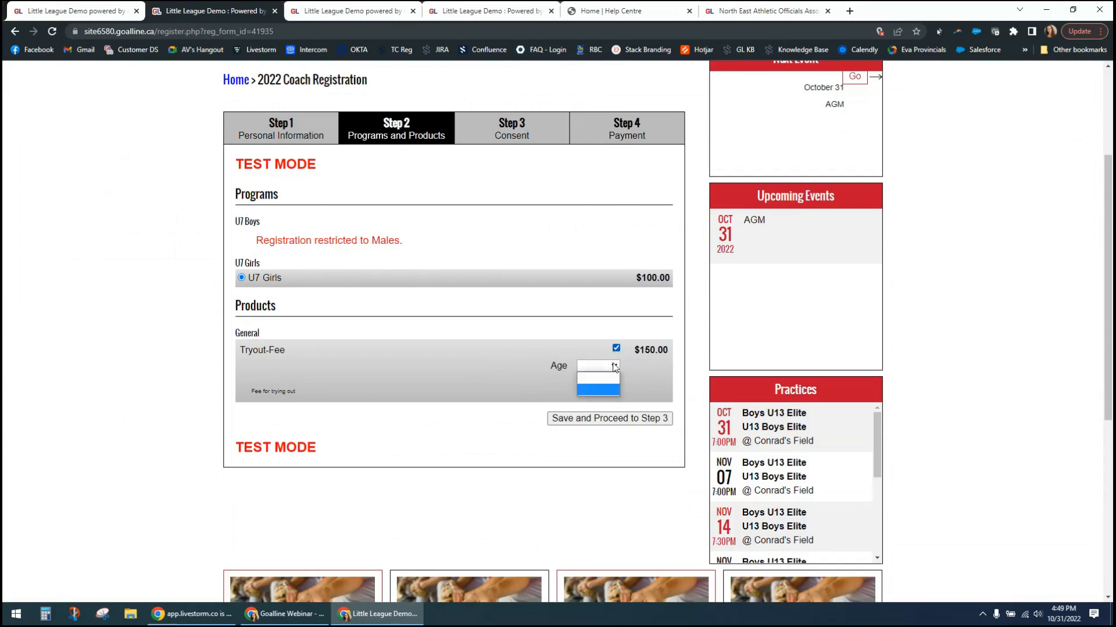
{"action": "left_click", "coordinate": [612, 390]}
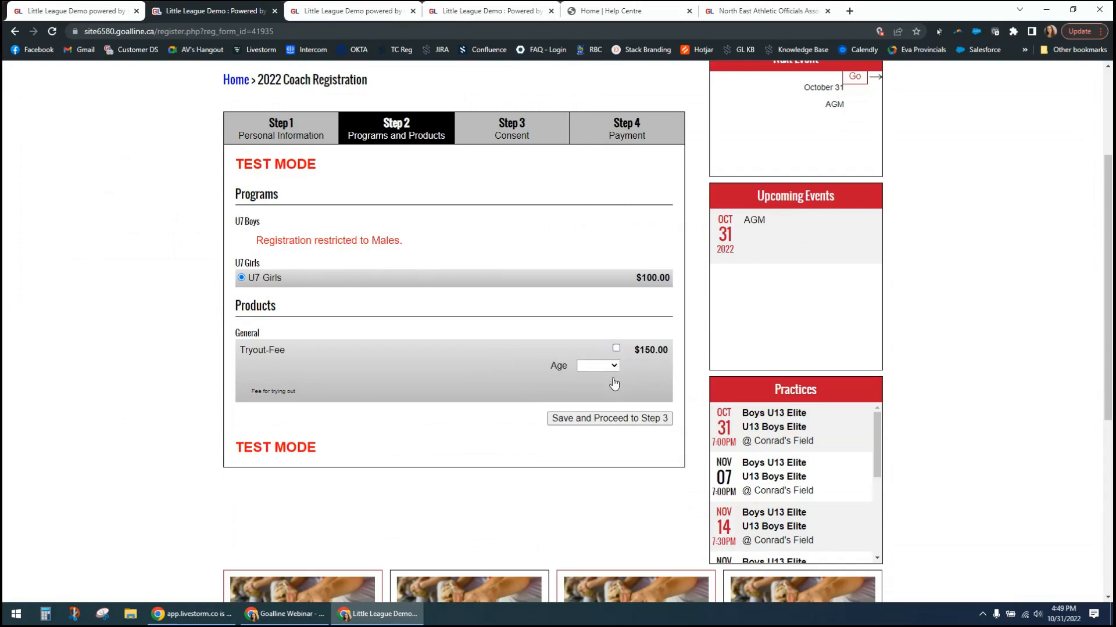
{"action": "left_click", "coordinate": [615, 370]}
{"action": "left_click", "coordinate": [609, 392]}
{"action": "left_click", "coordinate": [616, 349]}
{"action": "left_click", "coordinate": [608, 368]}
{"action": "left_click", "coordinate": [608, 396]}
- Include the Tryout-Fee product without an Age option and try to proceed to Step 3
{"action": "left_click", "coordinate": [617, 348]}
{"action": "left_click", "coordinate": [575, 421]}
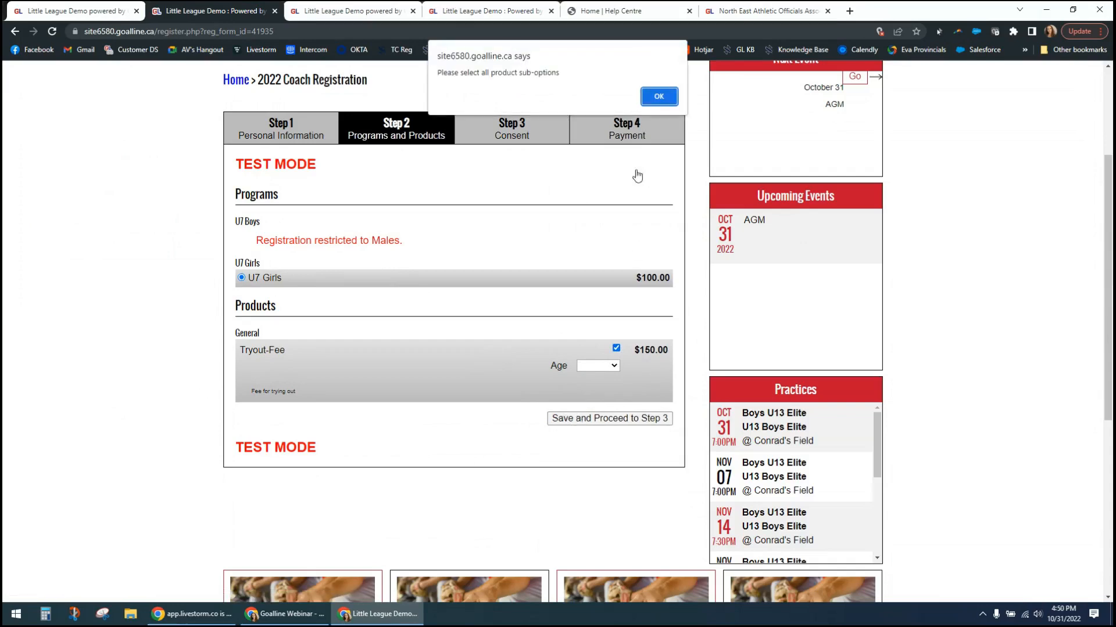
{"action": "left_click", "coordinate": [655, 97]}
- Open the Tryout-Fee product for editing in the product manager and remove its blank second custom attribute
{"action": "left_click", "coordinate": [213, 10]}
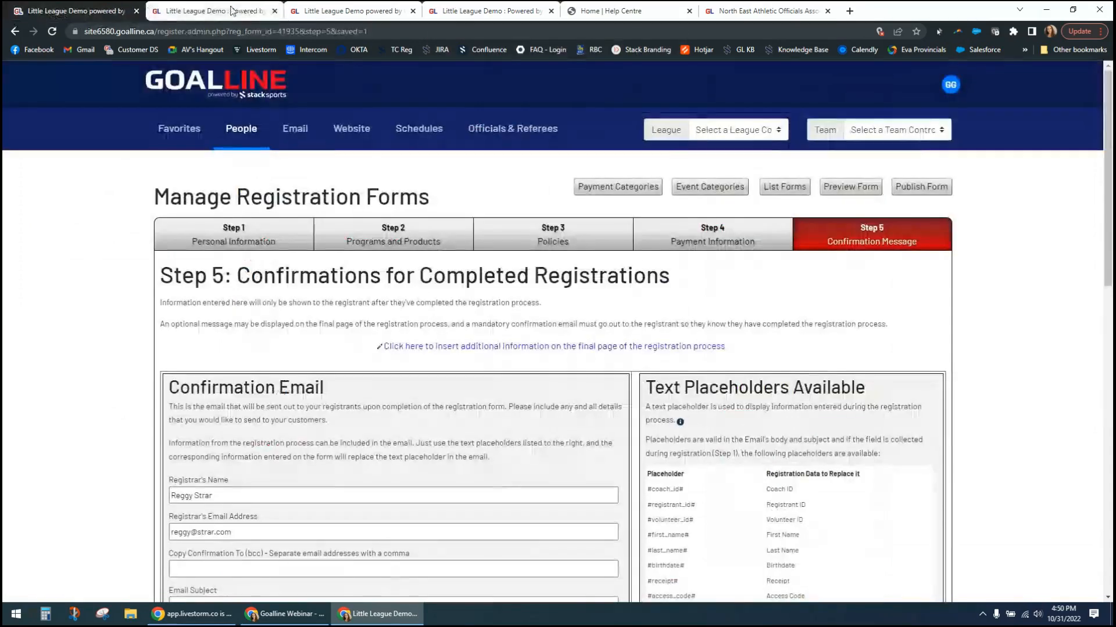
{"action": "left_click", "coordinate": [325, 11]}
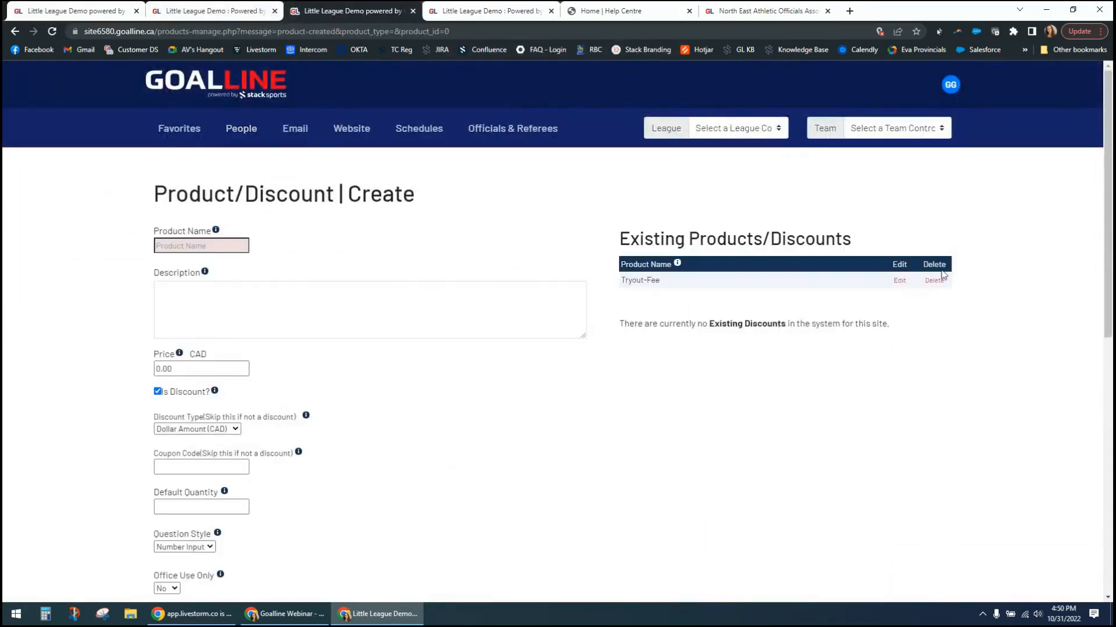
{"action": "left_click", "coordinate": [901, 282]}
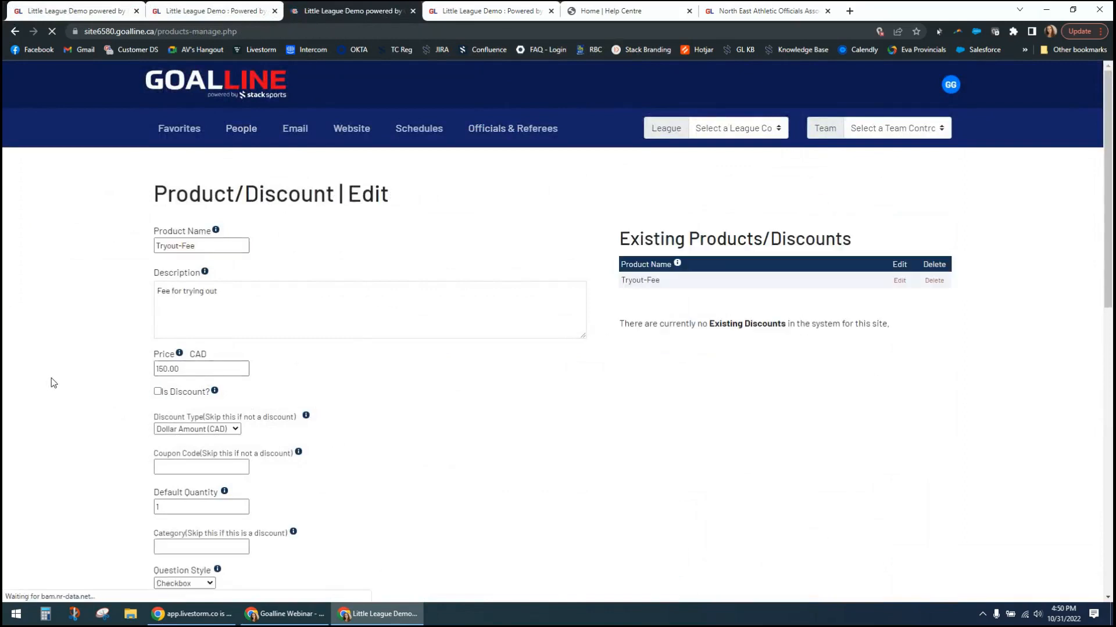
{"action": "scroll", "coordinate": [51, 382], "scroll_direction": "down", "scroll_amount": 14}
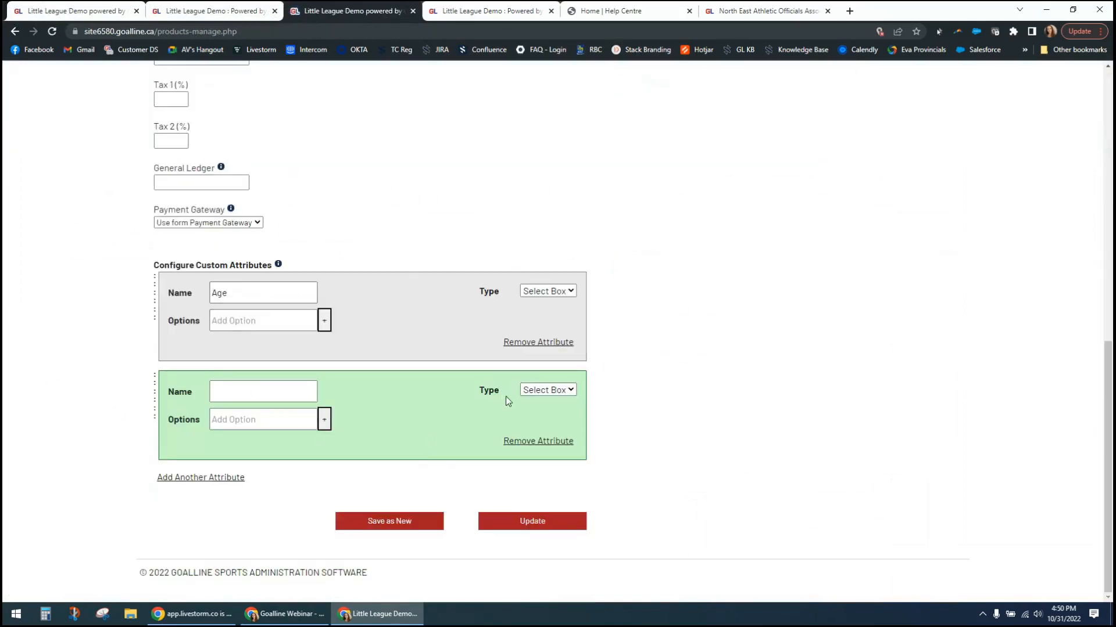
{"action": "left_click", "coordinate": [538, 442]}
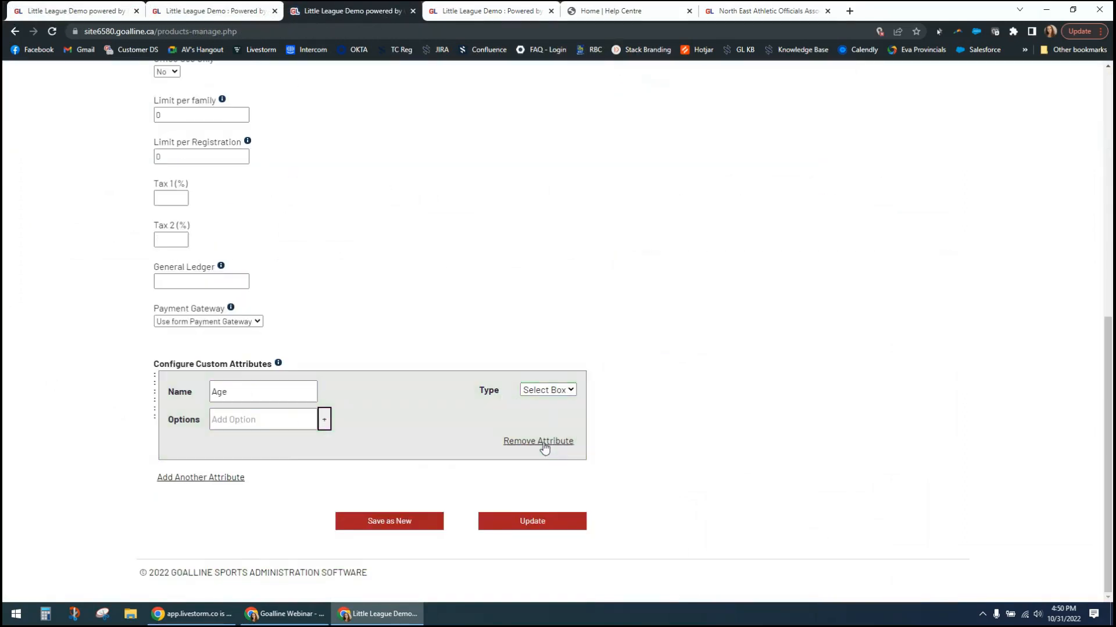
- Add the option U11 to the Tryout-Fee product's Age attribute and update the product
{"action": "left_click", "coordinate": [260, 424]}
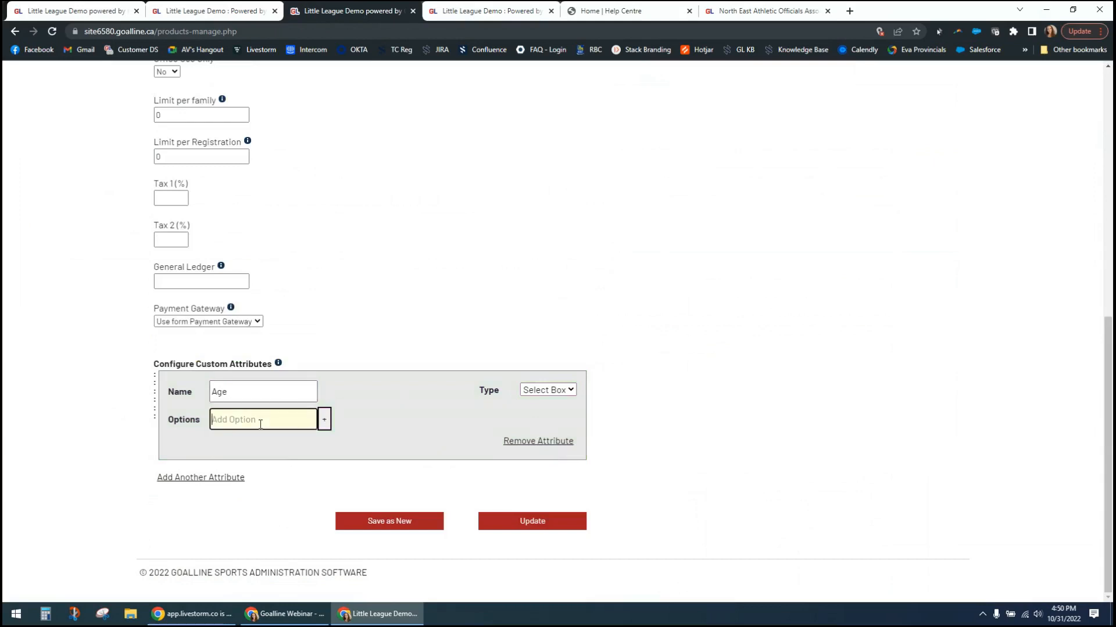
{"action": "type", "text": "U11"}
{"action": "left_click", "coordinate": [518, 524]}
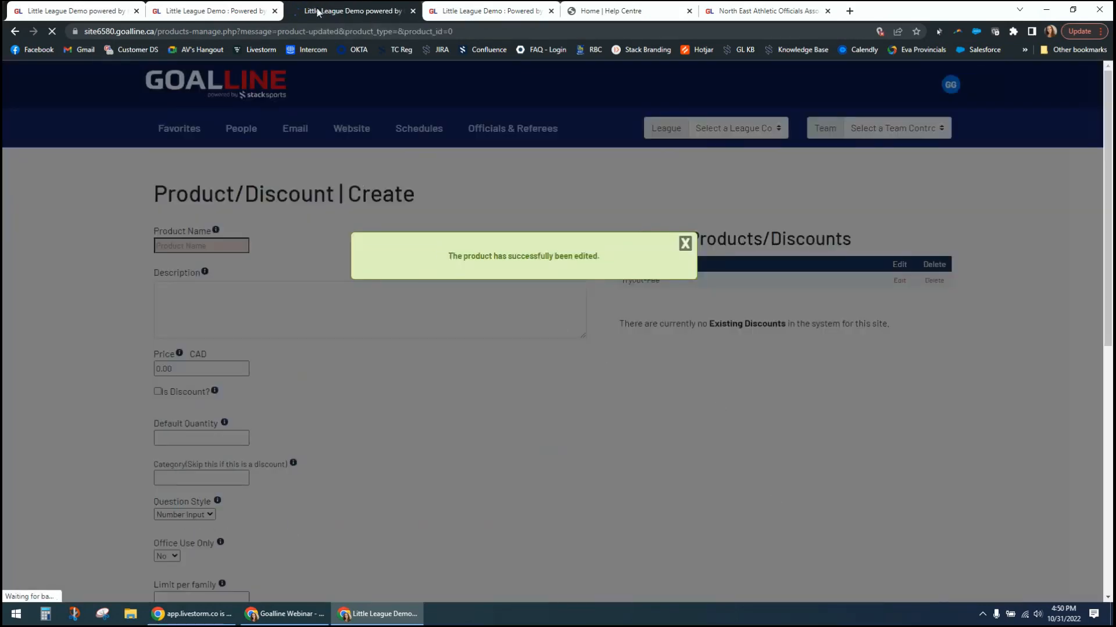
- Return to the registration preview and recheck the Tryout-Fee's Age choices, including the product and excluding it again
{"action": "left_click", "coordinate": [314, 10]}
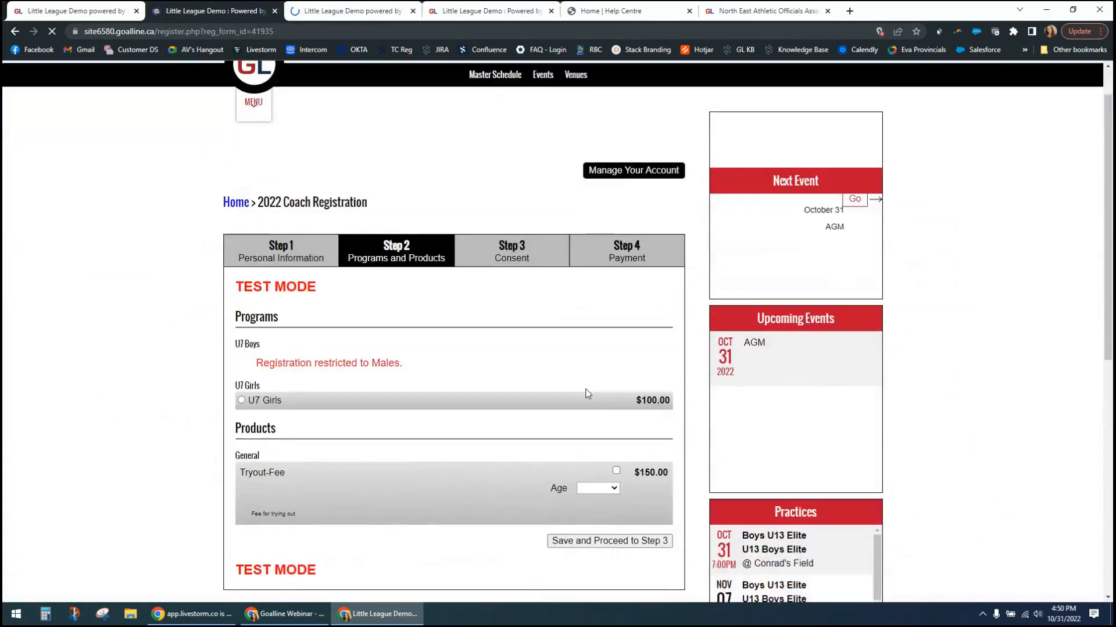
{"action": "left_click", "coordinate": [616, 427]}
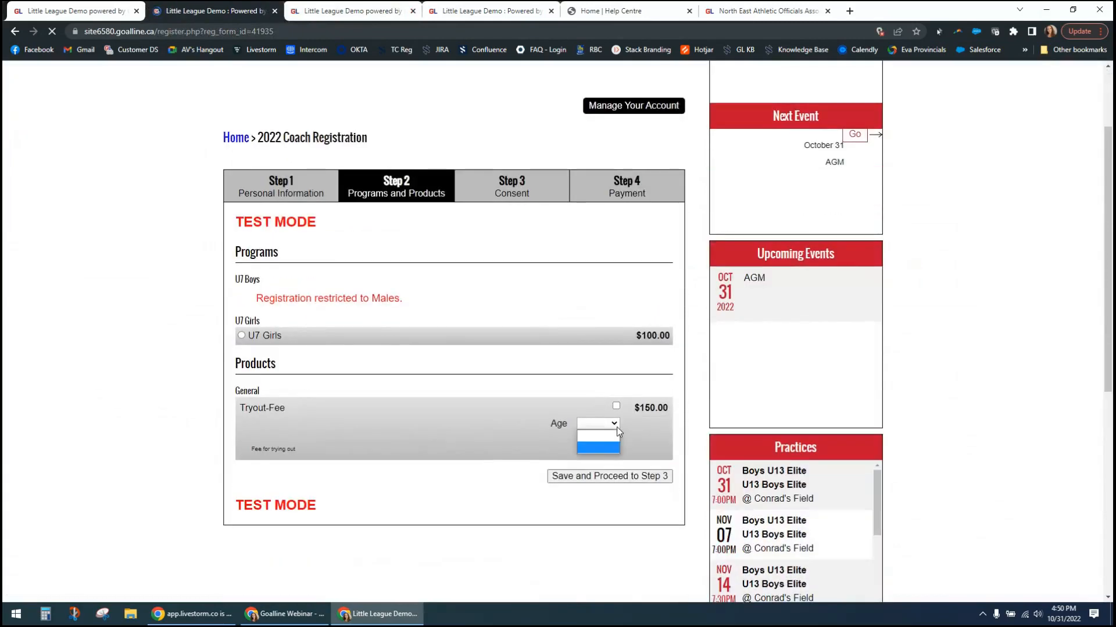
{"action": "left_click", "coordinate": [616, 408]}
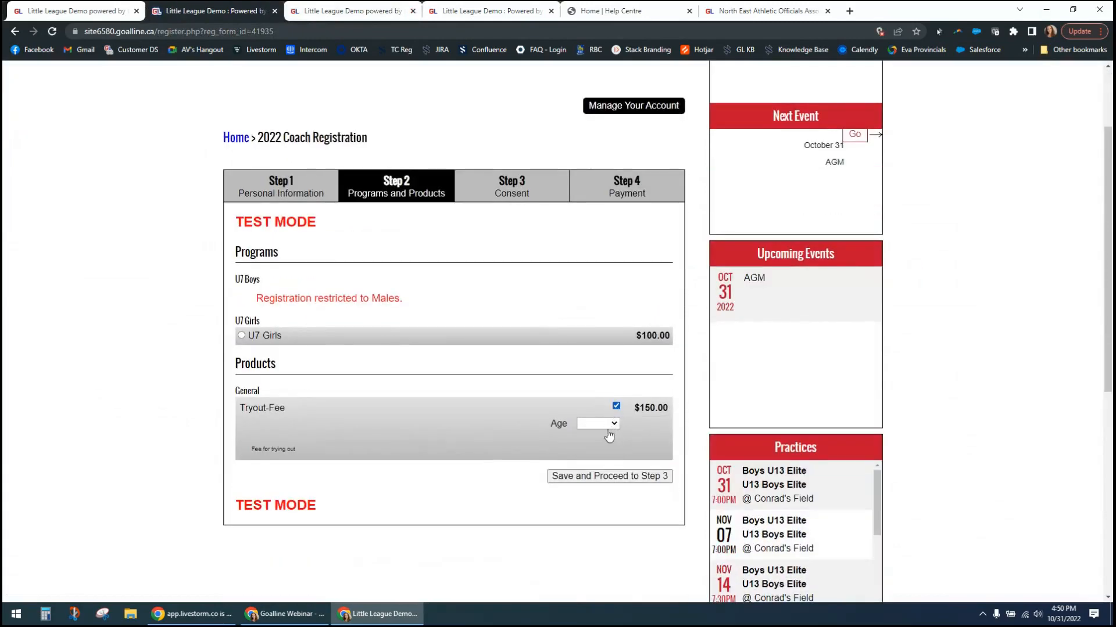
{"action": "left_click", "coordinate": [616, 406]}
- Select the U7 Girls program without the Tryout-Fee product and proceed to Step 3
{"action": "left_click", "coordinate": [563, 476]}
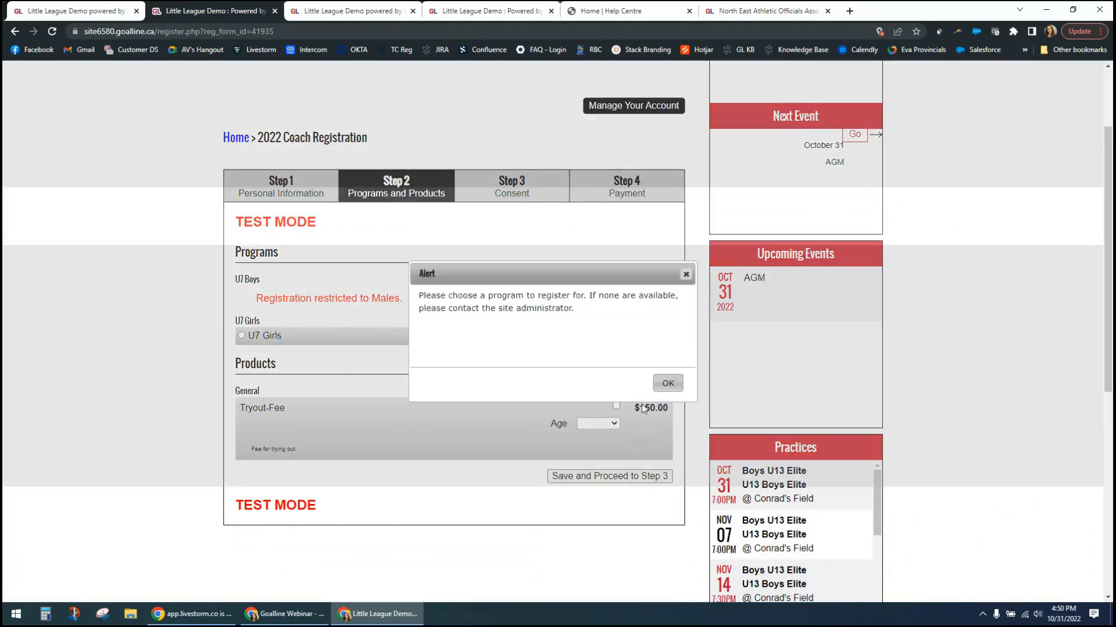
{"action": "left_click", "coordinate": [668, 383]}
{"action": "left_click", "coordinate": [252, 339]}
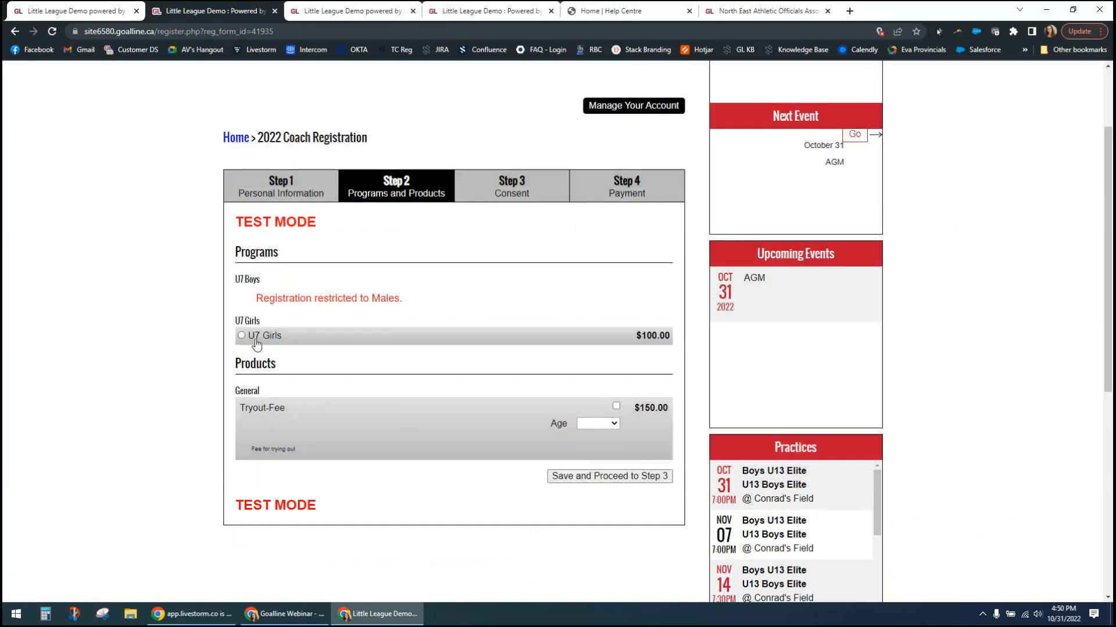
{"action": "left_click", "coordinate": [595, 478]}
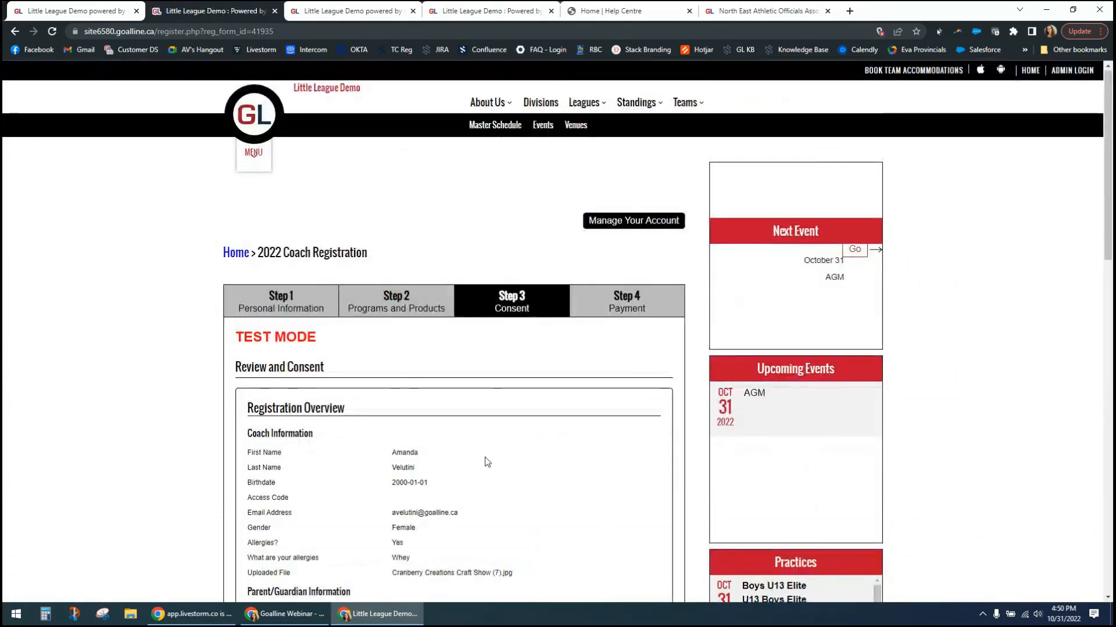
- Review the Registration Overview and the waiver, privacy, refund and contact sections on the consent page
{"action": "scroll", "coordinate": [486, 461], "scroll_direction": "down", "scroll_amount": 7}
{"action": "scroll", "coordinate": [396, 282], "scroll_direction": "up", "scroll_amount": 5}
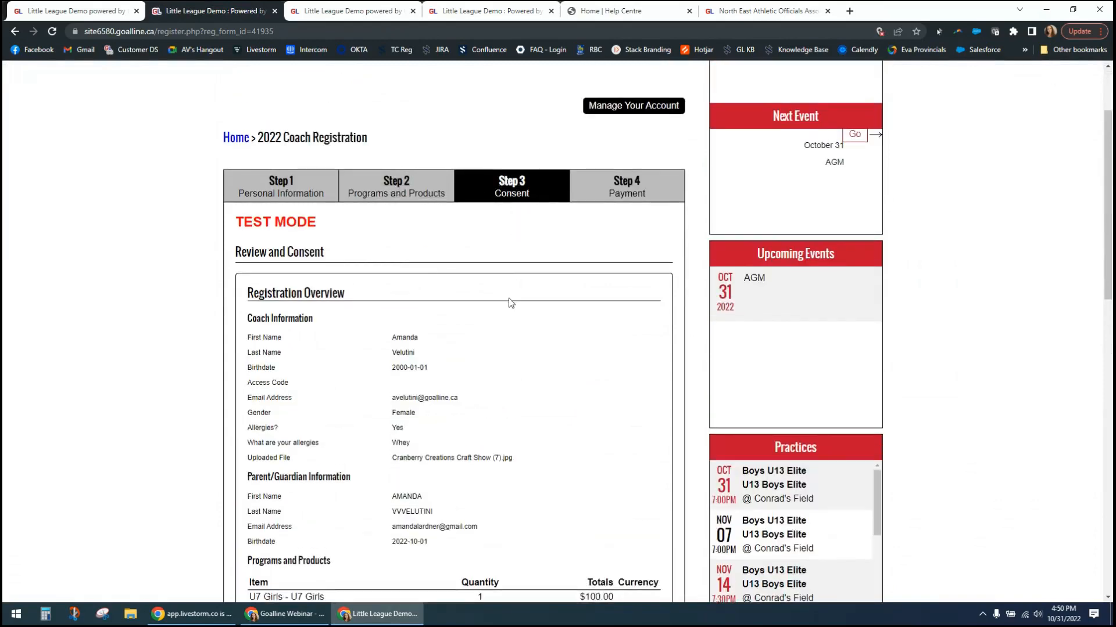
{"action": "scroll", "coordinate": [510, 301], "scroll_direction": "down", "scroll_amount": 1}
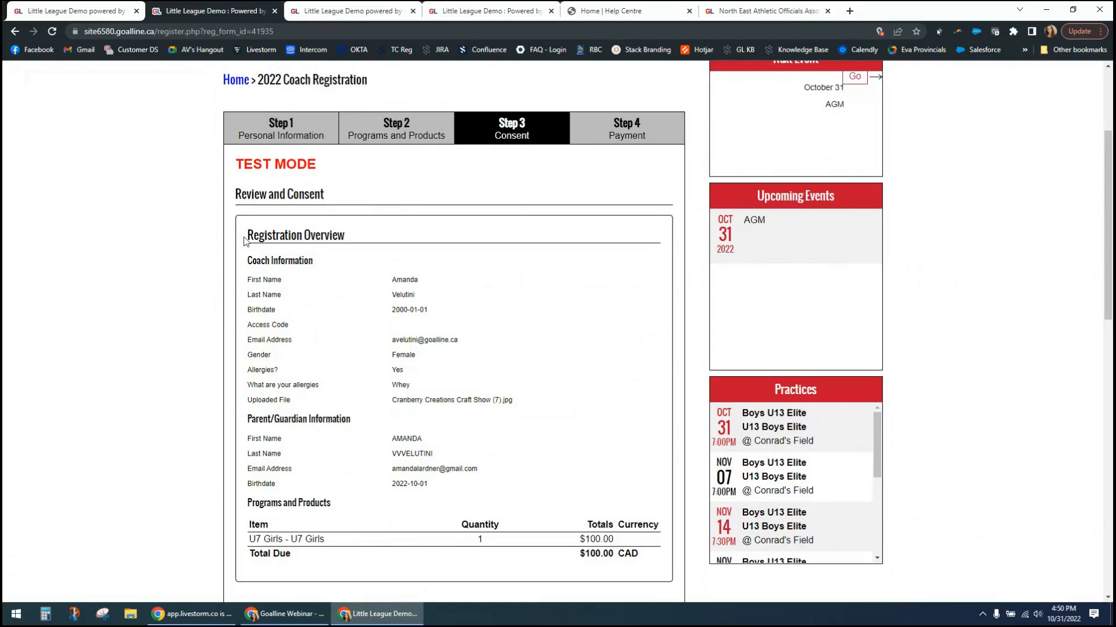
{"action": "left_click_drag", "start_coordinate": [244, 241], "coordinate": [498, 458]}
{"action": "left_click", "coordinate": [509, 430]}
{"action": "scroll", "coordinate": [510, 428], "scroll_direction": "down", "scroll_amount": 2}
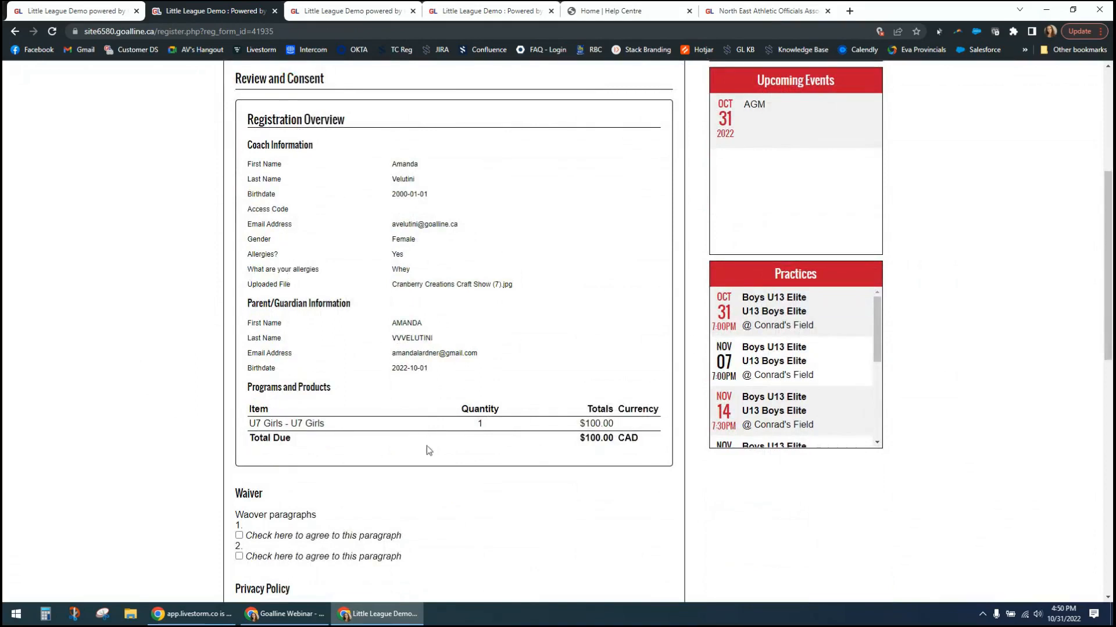
{"action": "scroll", "coordinate": [427, 445], "scroll_direction": "down", "scroll_amount": 1}
{"action": "scroll", "coordinate": [434, 445], "scroll_direction": "down", "scroll_amount": 4}
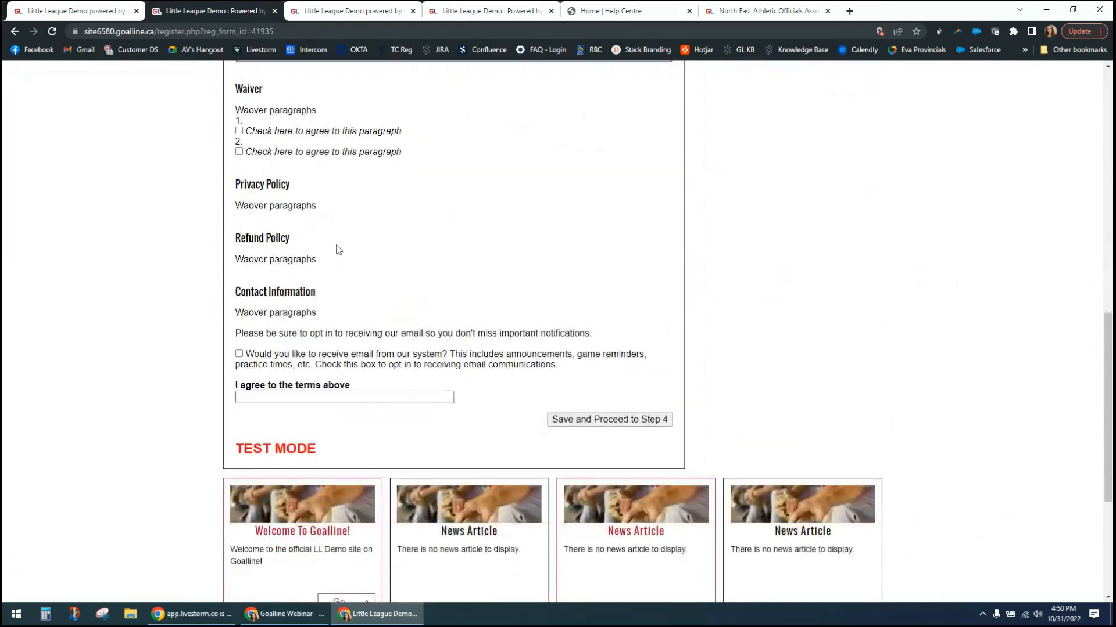
- Agree to both waiver paragraphs and opt in to receiving email communications
{"action": "scroll", "coordinate": [315, 207], "scroll_direction": "up", "scroll_amount": 1}
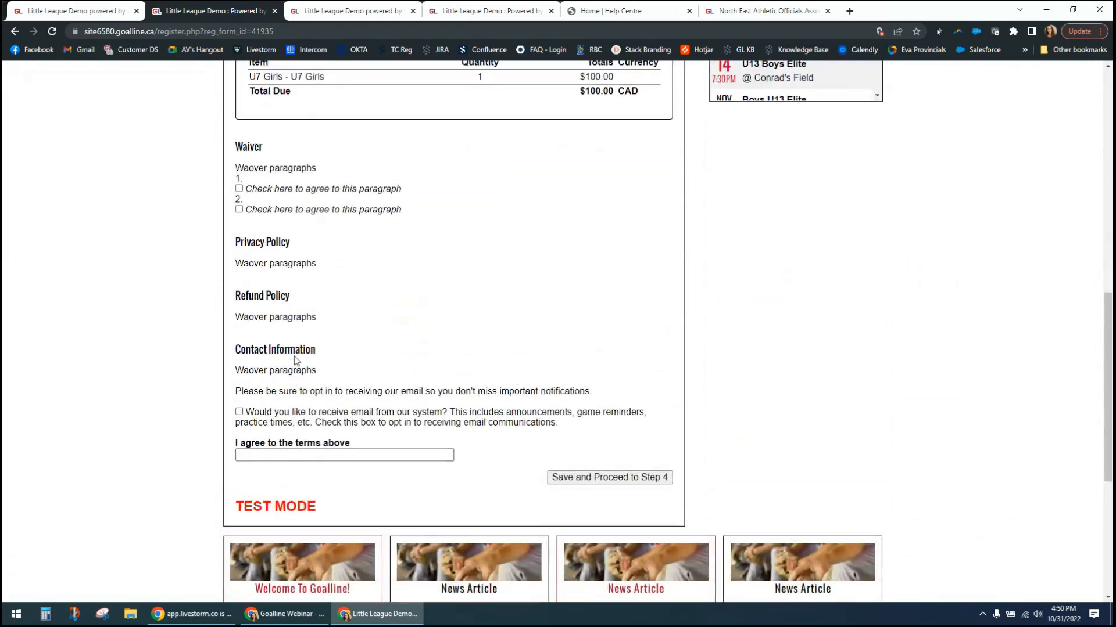
{"action": "left_click", "coordinate": [239, 190]}
{"action": "left_click", "coordinate": [240, 210]}
{"action": "left_click", "coordinate": [238, 412]}
{"action": "left_click", "coordinate": [238, 412]}
- Enter the registrant's full name as agreement to the terms and submit the test registration from Step 4
{"action": "left_click", "coordinate": [374, 455]}
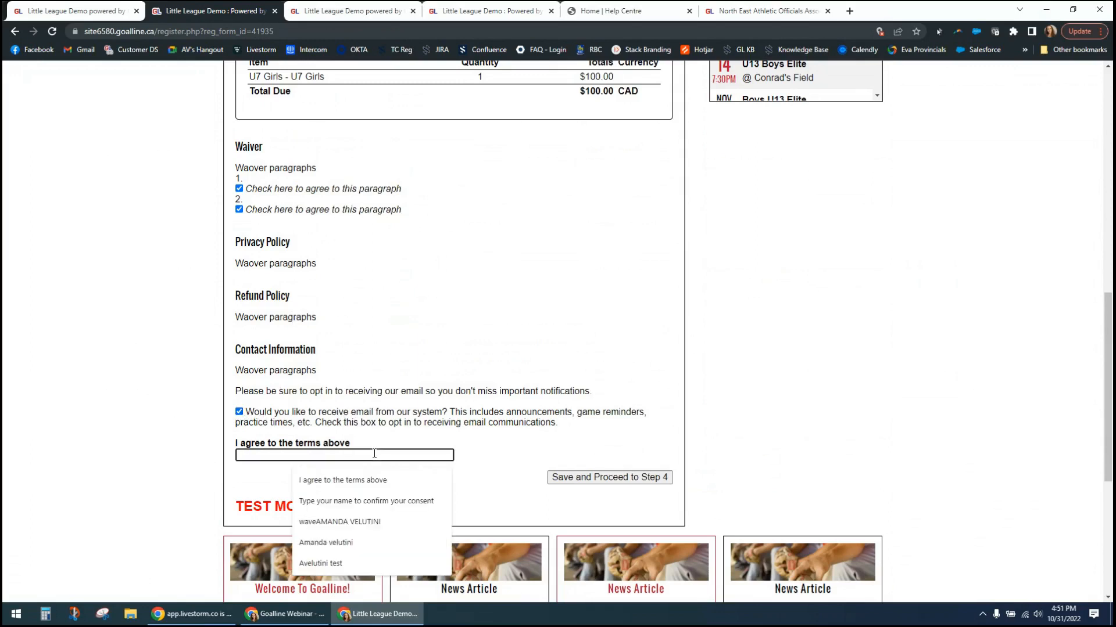
{"action": "type", "text": "A"}
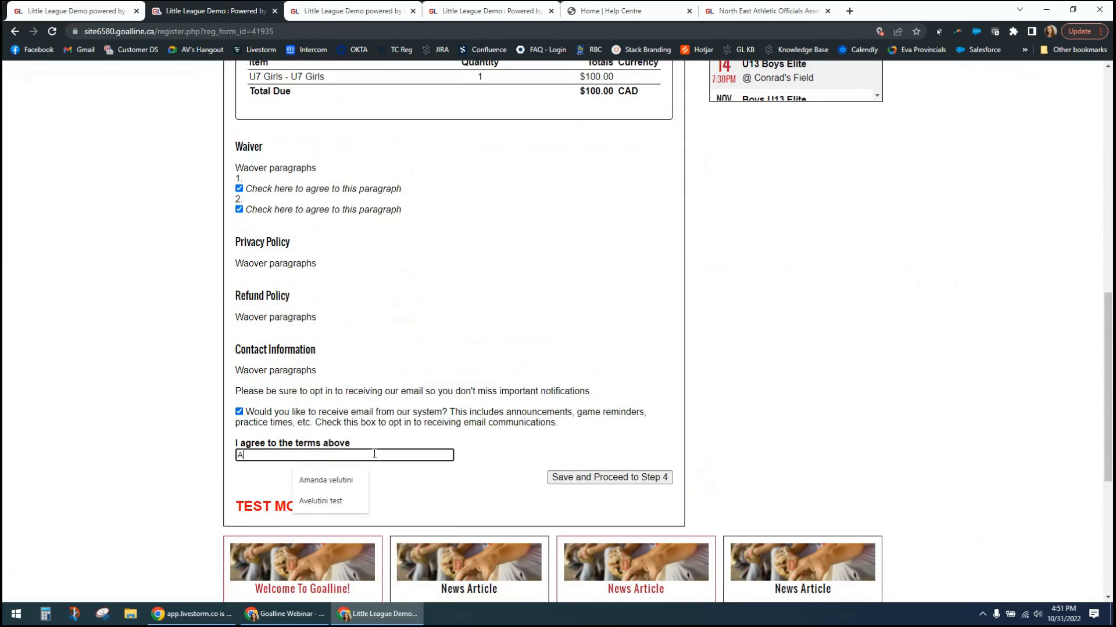
{"action": "type", "text": "M"}
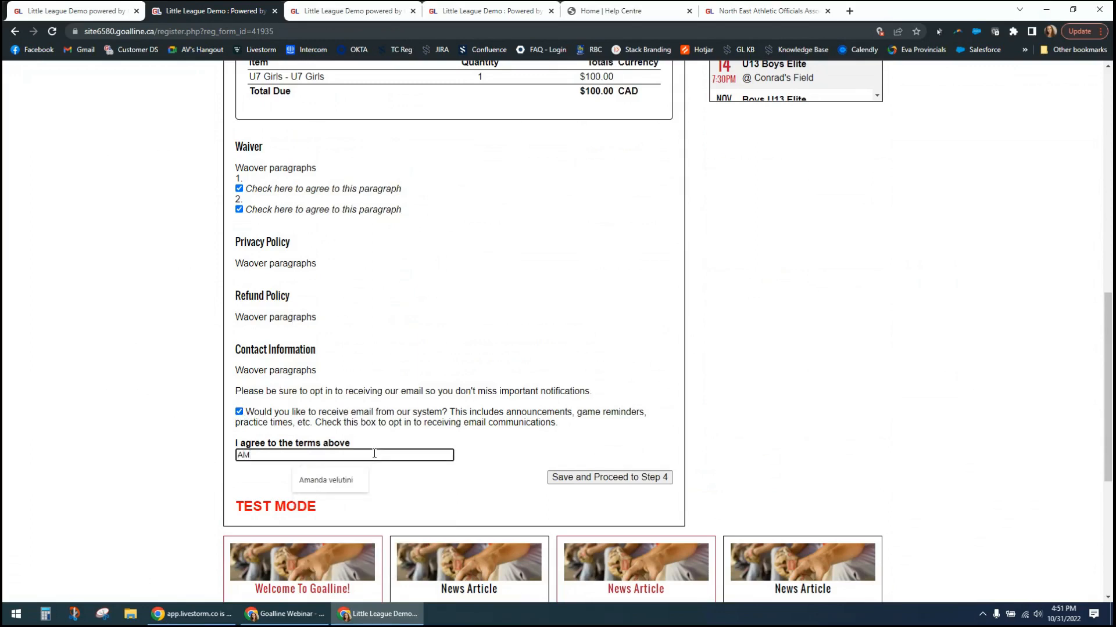
{"action": "scroll", "coordinate": [622, 170], "scroll_direction": "up", "scroll_amount": 7}
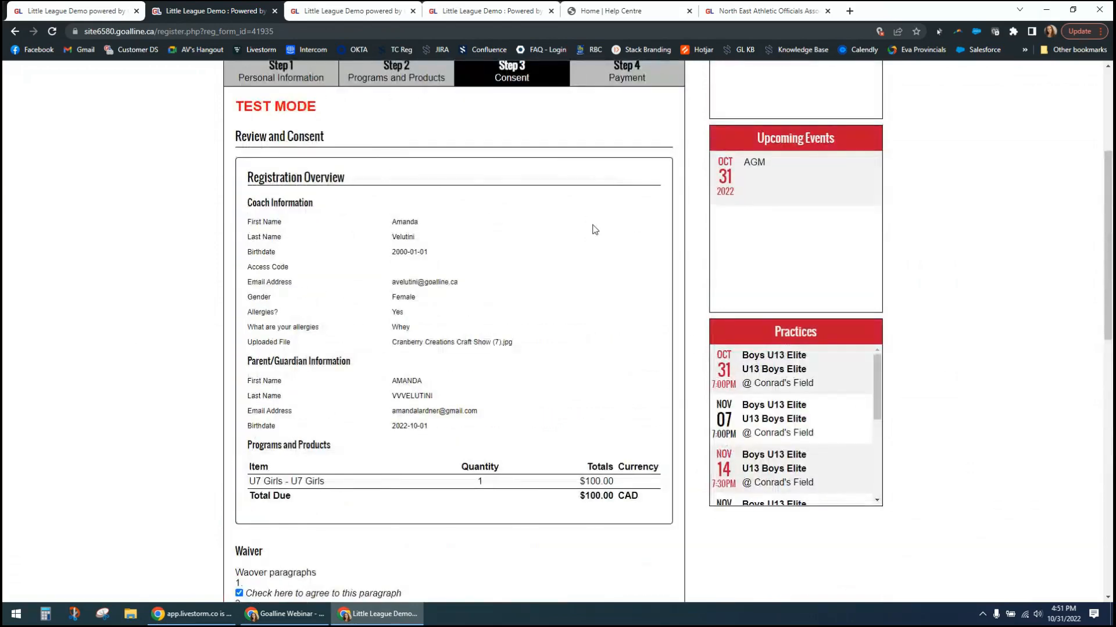
{"action": "scroll", "coordinate": [594, 229], "scroll_direction": "down", "scroll_amount": 12}
{"action": "scroll", "coordinate": [584, 235], "scroll_direction": "up", "scroll_amount": 3}
{"action": "key", "text": "BackSpace"}
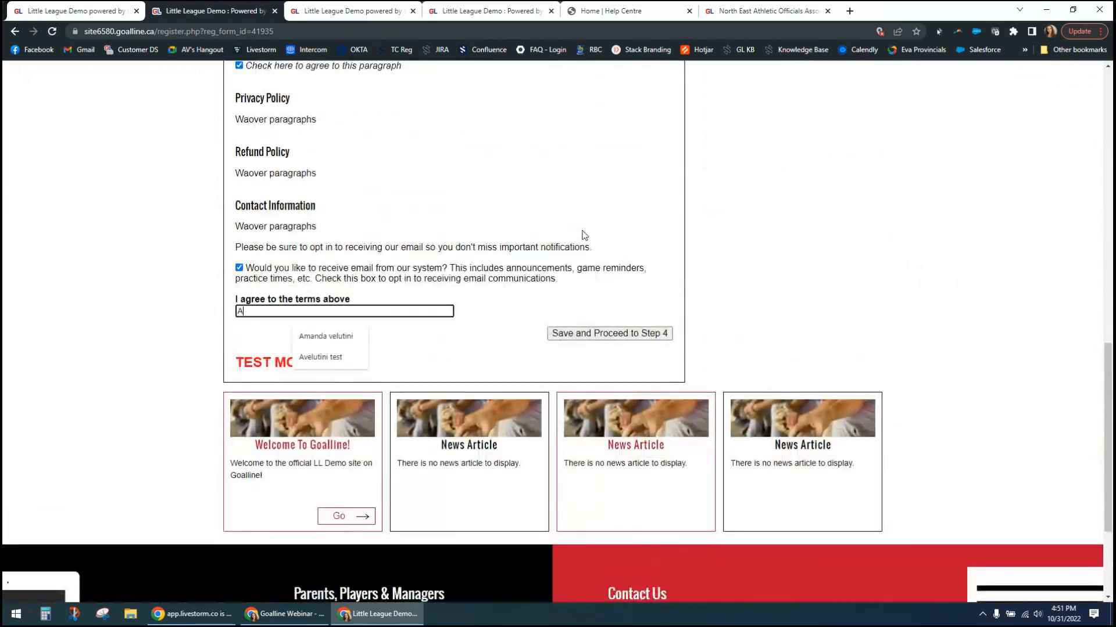
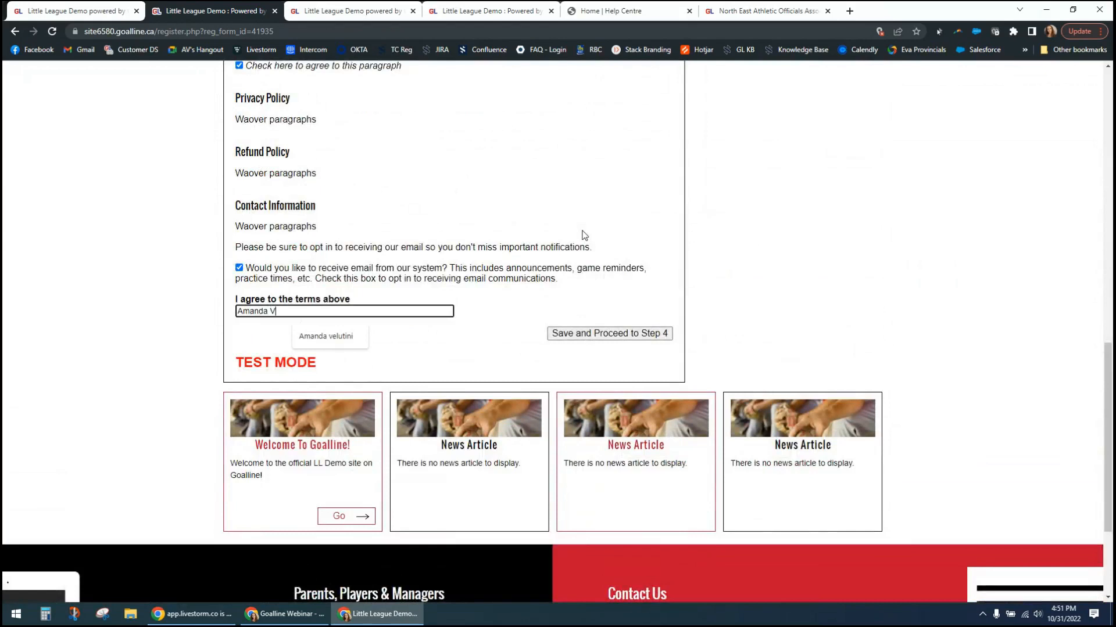
{"action": "left_click", "coordinate": [616, 337]}
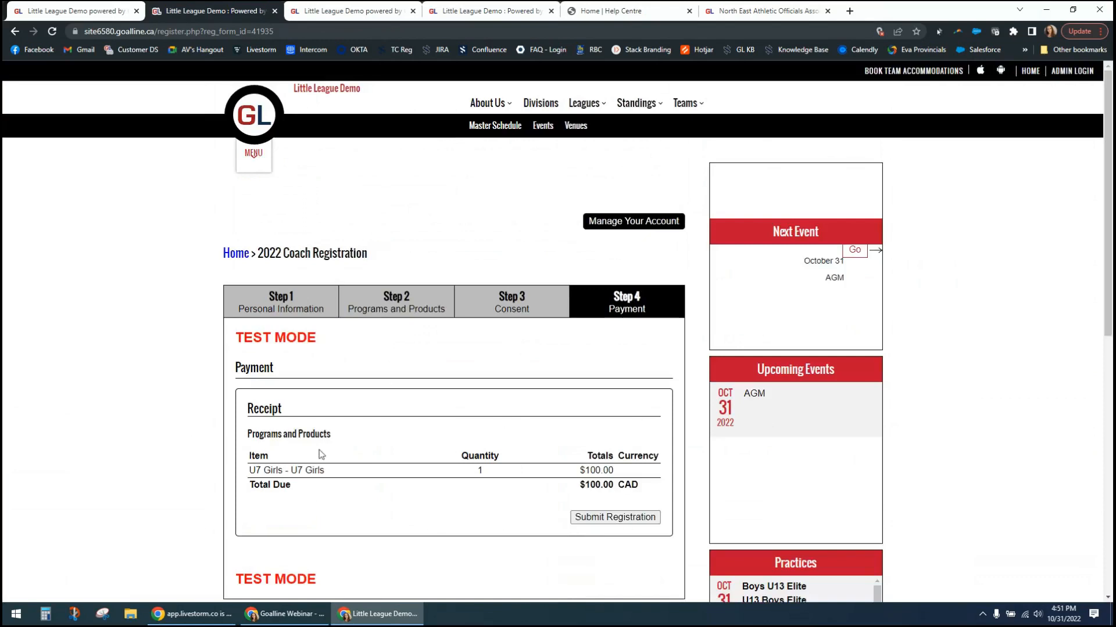
{"action": "scroll", "coordinate": [465, 453], "scroll_direction": "down", "scroll_amount": 3}
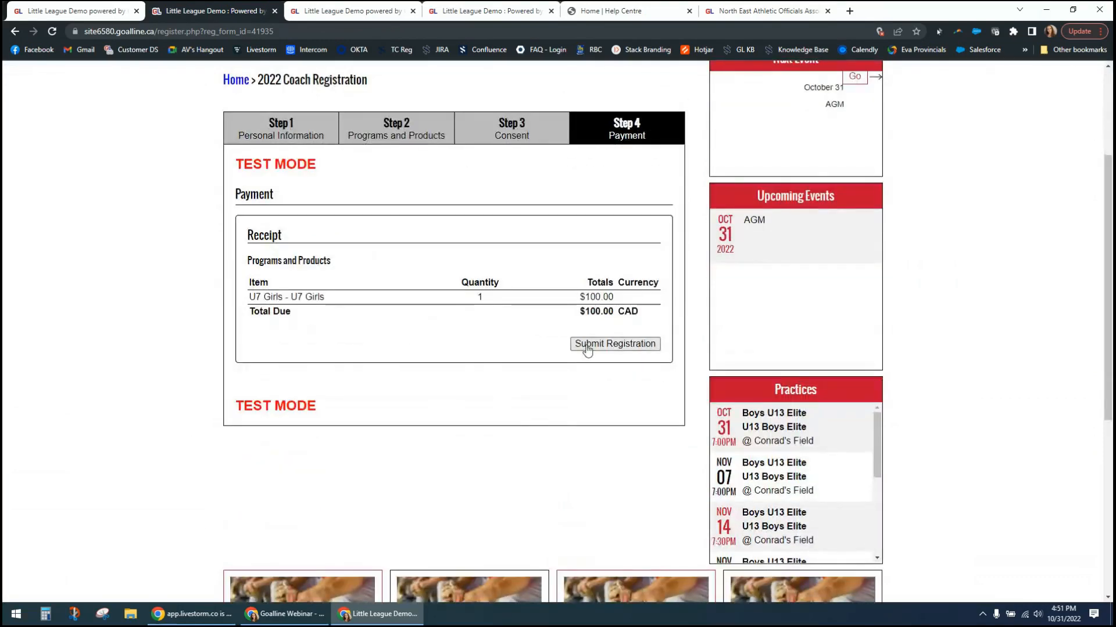
{"action": "left_click", "coordinate": [586, 344]}
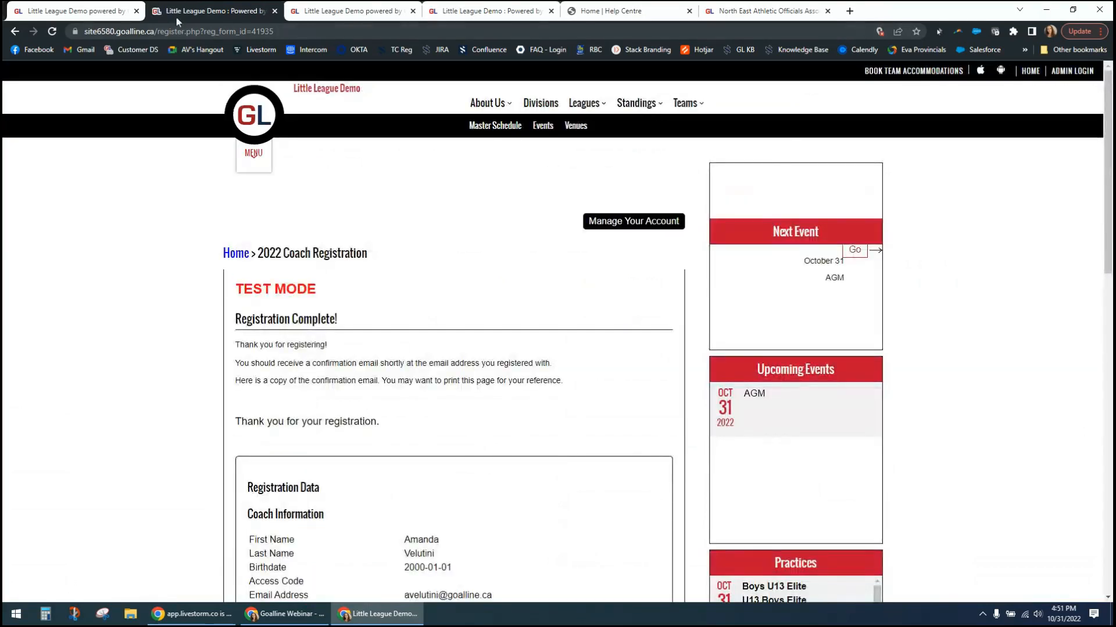
- In the form's Programs and Products setup, make the Tryout-Fee no longer mandatory for U7 Boys and save its product options
{"action": "left_click", "coordinate": [104, 11]}
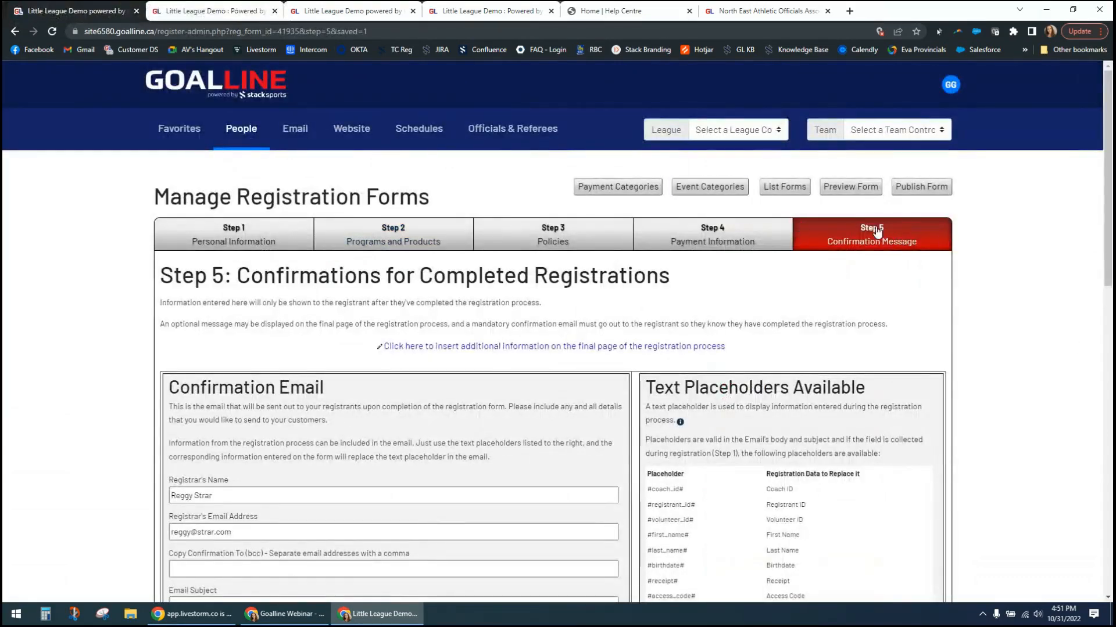
{"action": "left_click", "coordinate": [420, 243]}
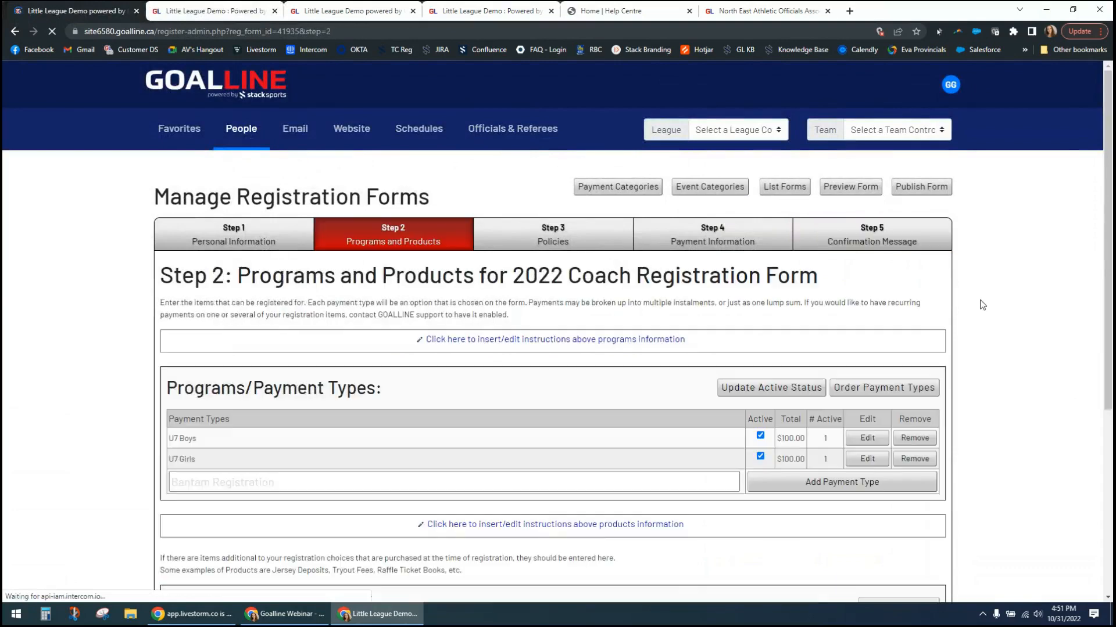
{"action": "scroll", "coordinate": [965, 402], "scroll_direction": "down", "scroll_amount": 5}
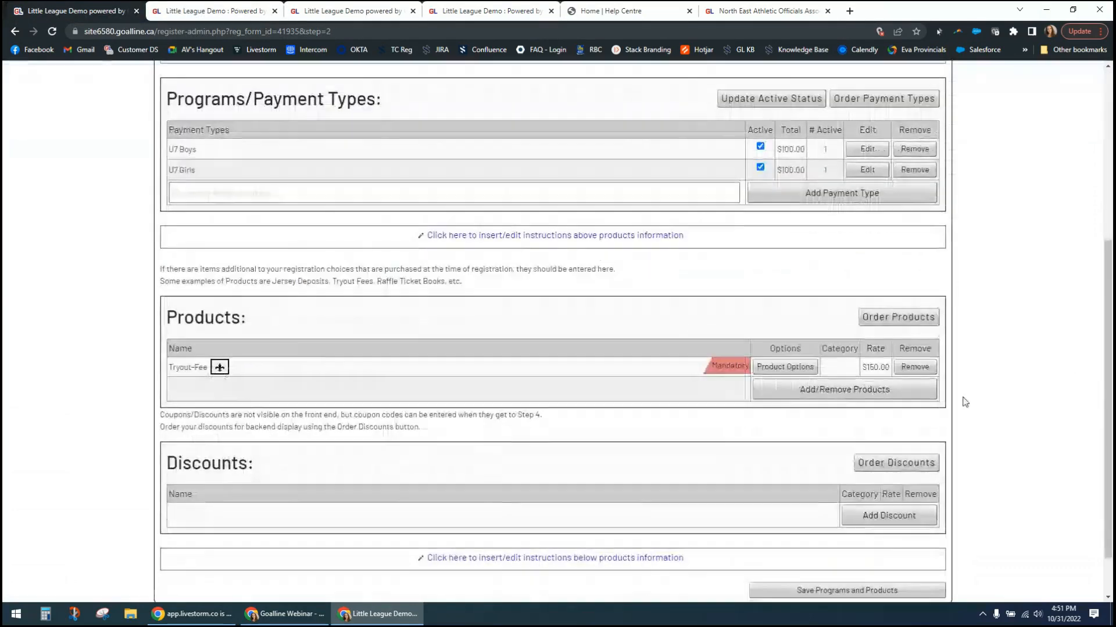
{"action": "left_click", "coordinate": [772, 367]}
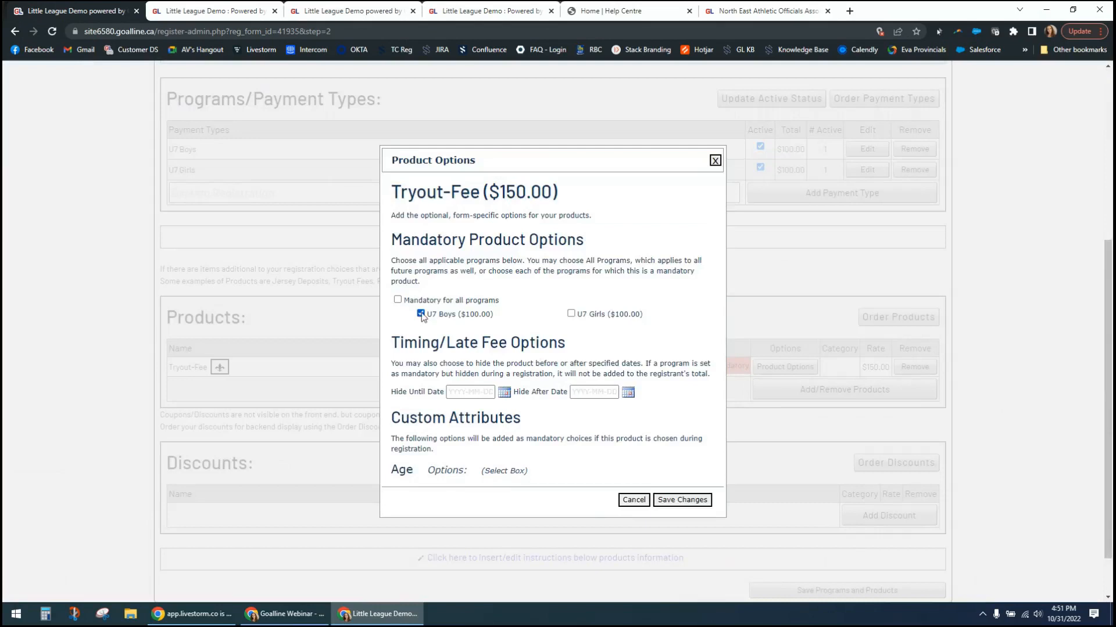
{"action": "left_click", "coordinate": [421, 314]}
{"action": "left_click_drag", "start_coordinate": [459, 473], "coordinate": [537, 477]}
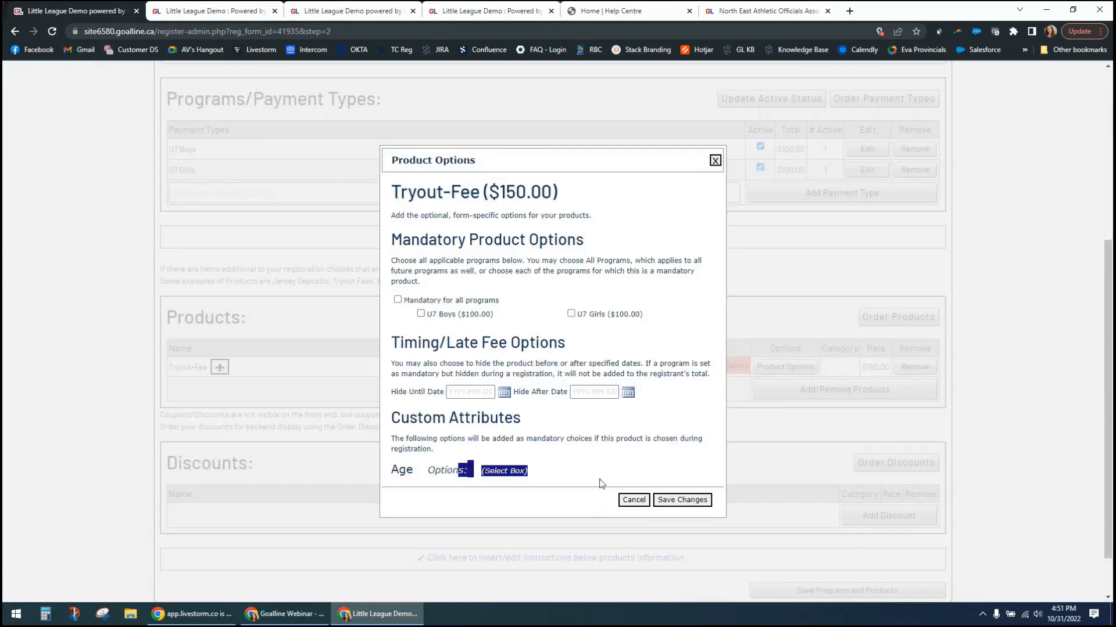
{"action": "left_click", "coordinate": [683, 501]}
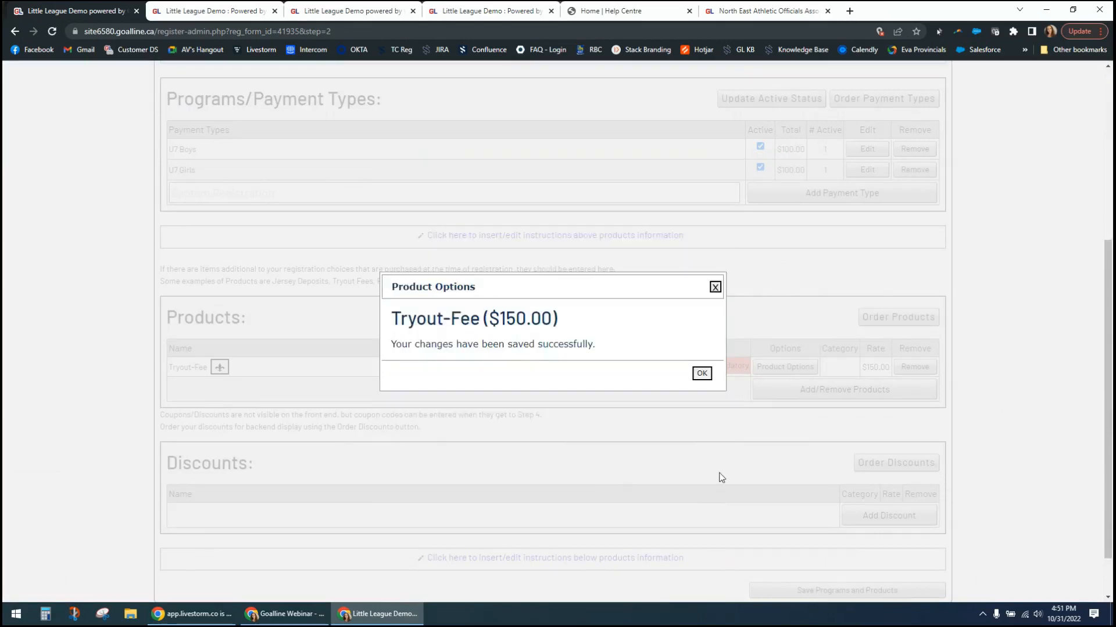
{"action": "left_click", "coordinate": [702, 374]}
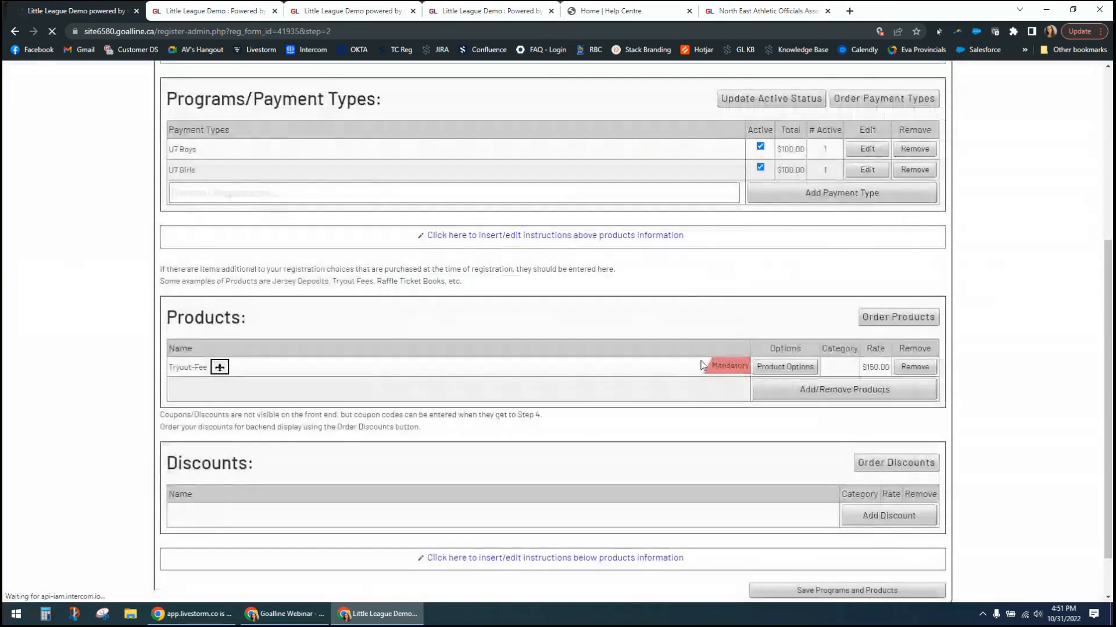
- Publish the 2022 coach registration form
{"action": "scroll", "coordinate": [941, 476], "scroll_direction": "down", "scroll_amount": 1}
{"action": "scroll", "coordinate": [879, 533], "scroll_direction": "up", "scroll_amount": 6}
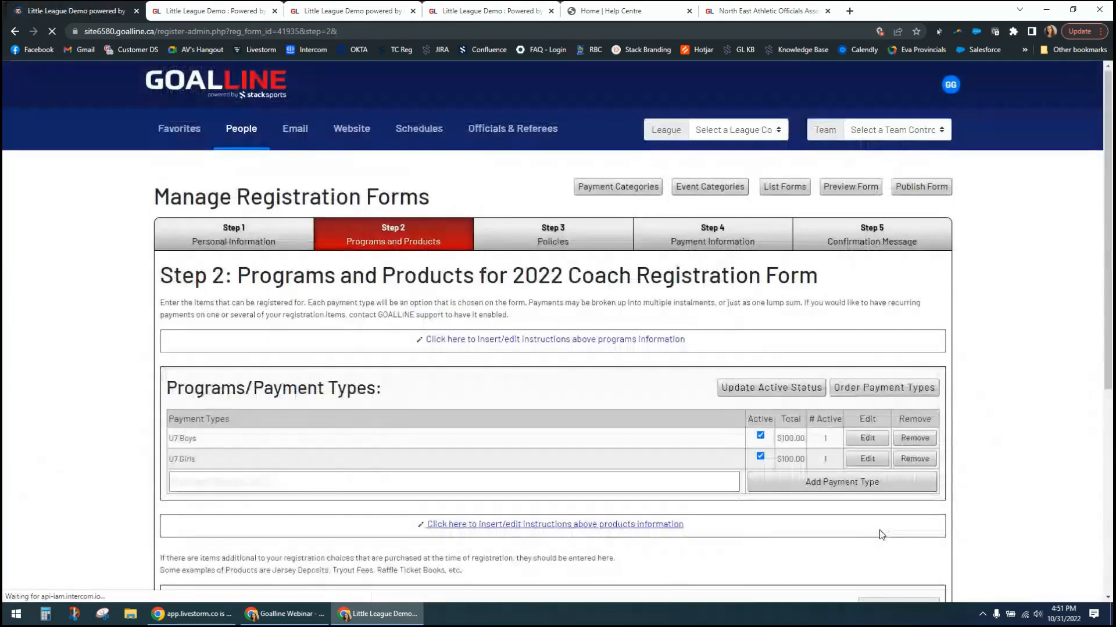
{"action": "scroll", "coordinate": [971, 503], "scroll_direction": "down", "scroll_amount": 6}
{"action": "scroll", "coordinate": [971, 504], "scroll_direction": "up", "scroll_amount": 6}
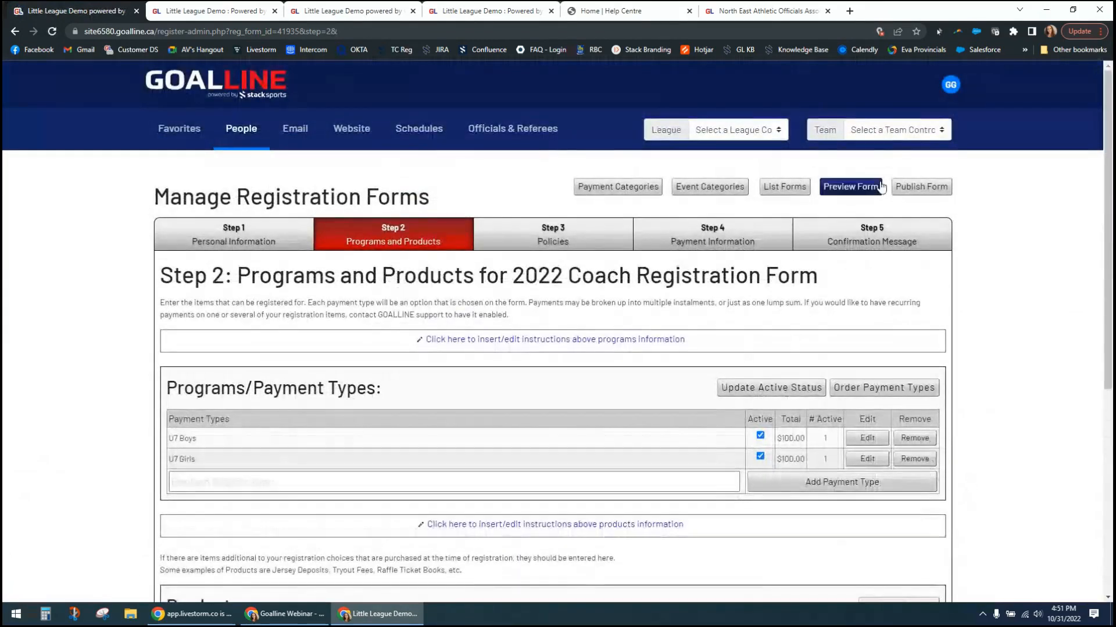
{"action": "left_click", "coordinate": [918, 187]}
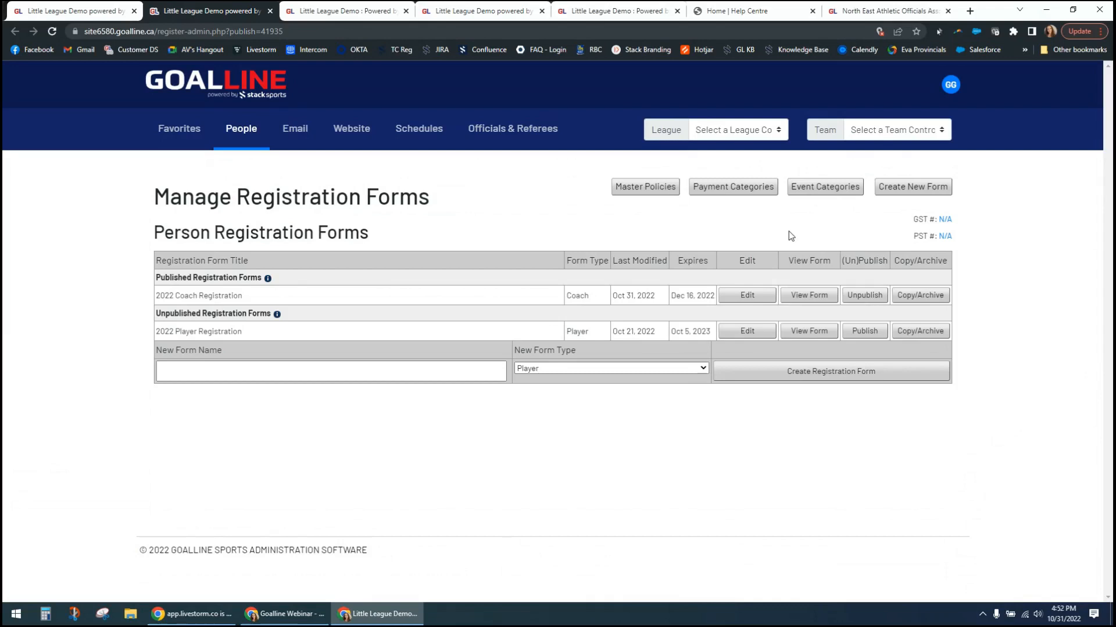
- View the published 2022 Coach Registration form and highlight its web address
{"action": "left_click", "coordinate": [817, 299]}
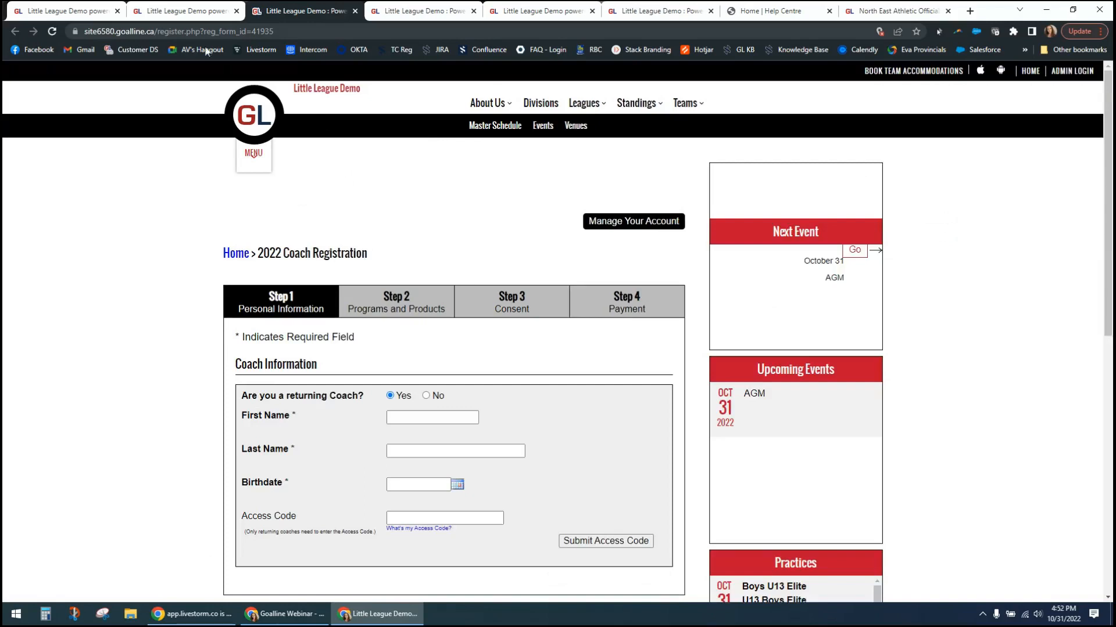
{"action": "left_click_drag", "start_coordinate": [94, 31], "coordinate": [302, 29]}
{"action": "left_click", "coordinate": [314, 30]}
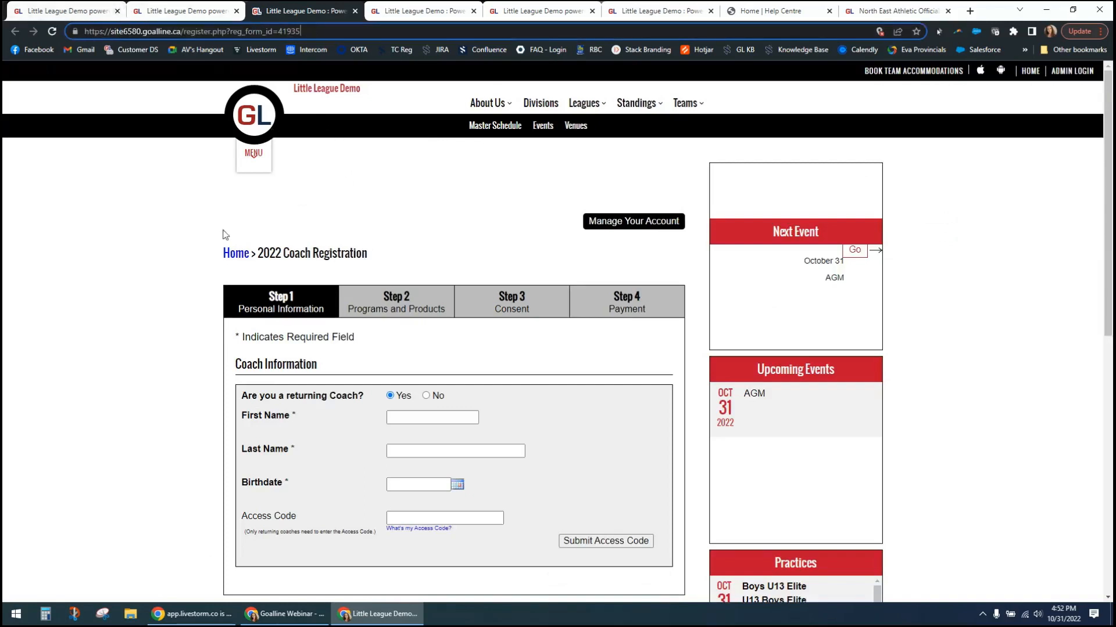
{"action": "left_click", "coordinate": [192, 387]}
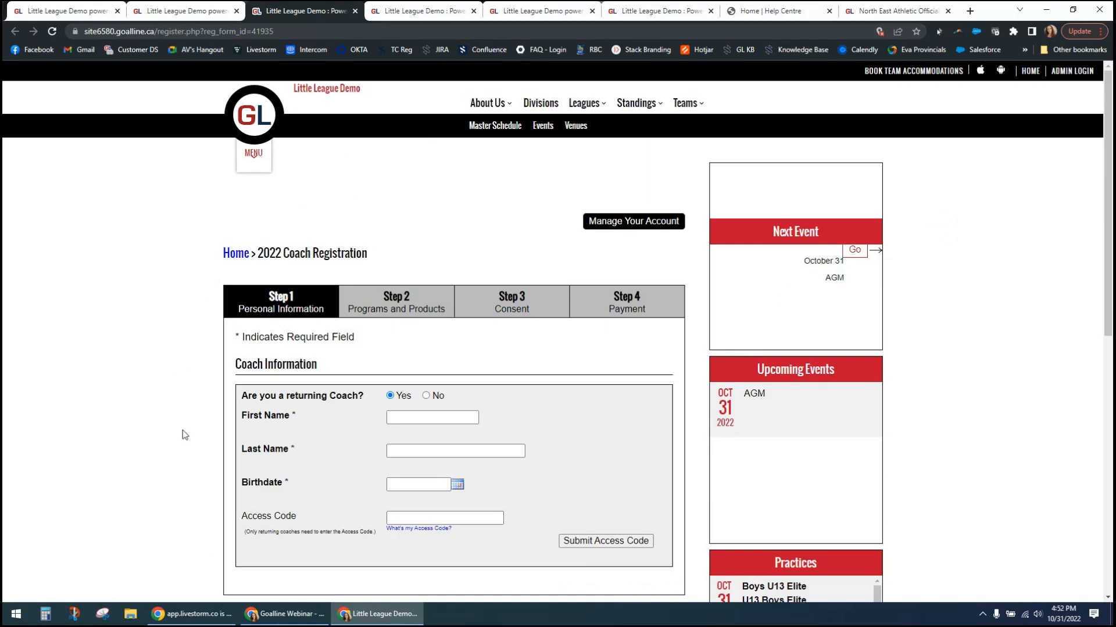
{"action": "scroll", "coordinate": [182, 431], "scroll_direction": "down", "scroll_amount": 3}
{"action": "scroll", "coordinate": [182, 431], "scroll_direction": "up", "scroll_amount": 3}
- In the website's standard menu settings, place Registration Forms in the second row of the top menu and save the main menu settings
{"action": "left_click", "coordinate": [198, 11]}
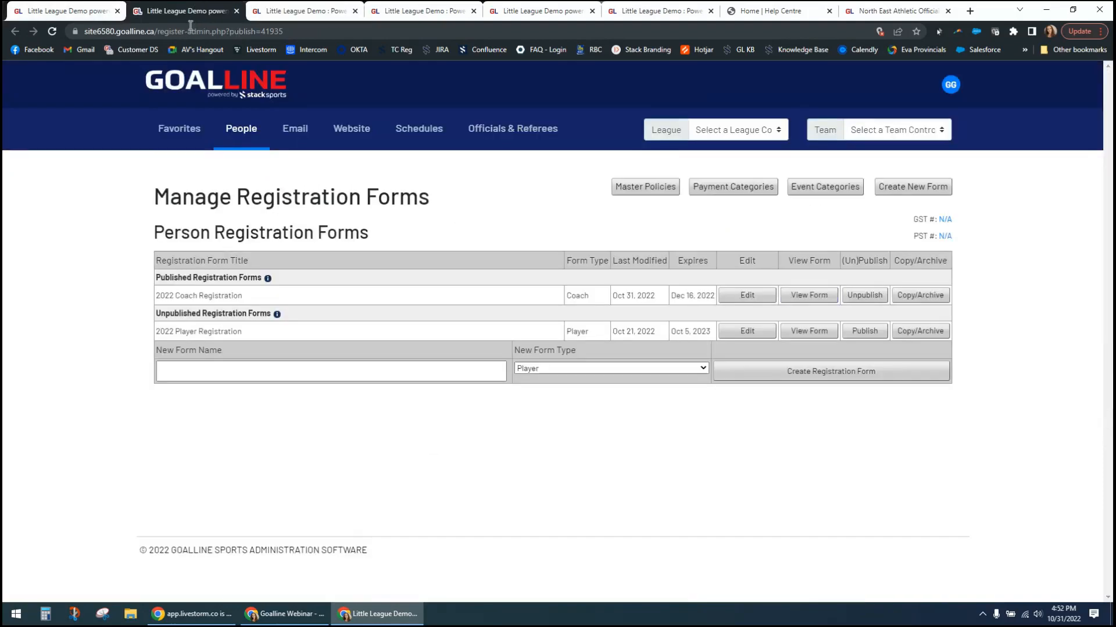
{"action": "left_click", "coordinate": [350, 129]}
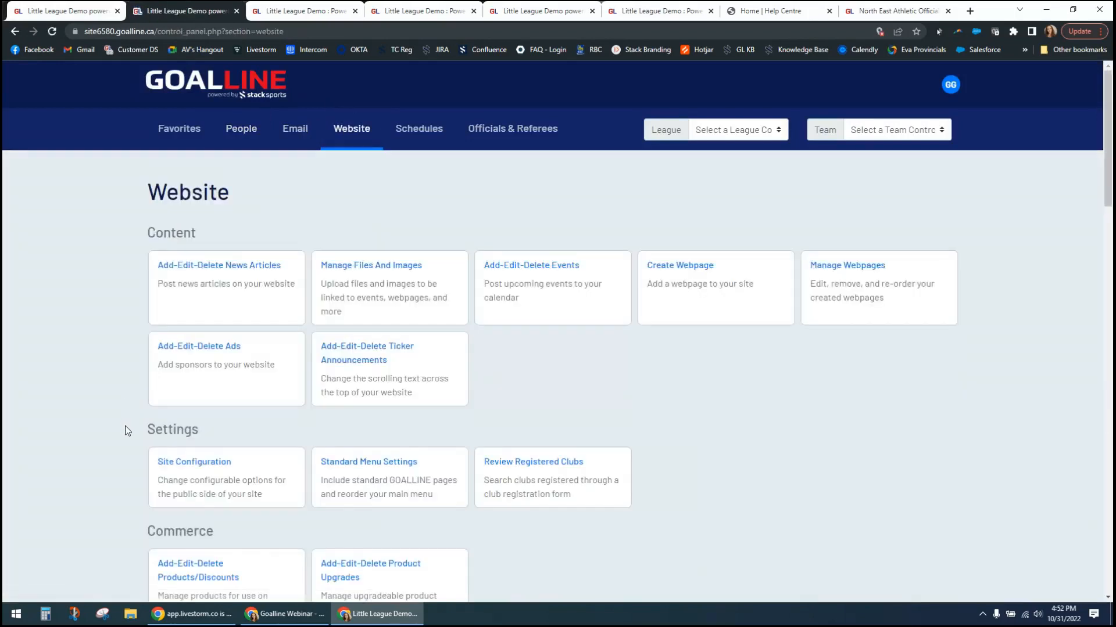
{"action": "scroll", "coordinate": [175, 427], "scroll_direction": "down", "scroll_amount": 1}
{"action": "left_click", "coordinate": [343, 430]}
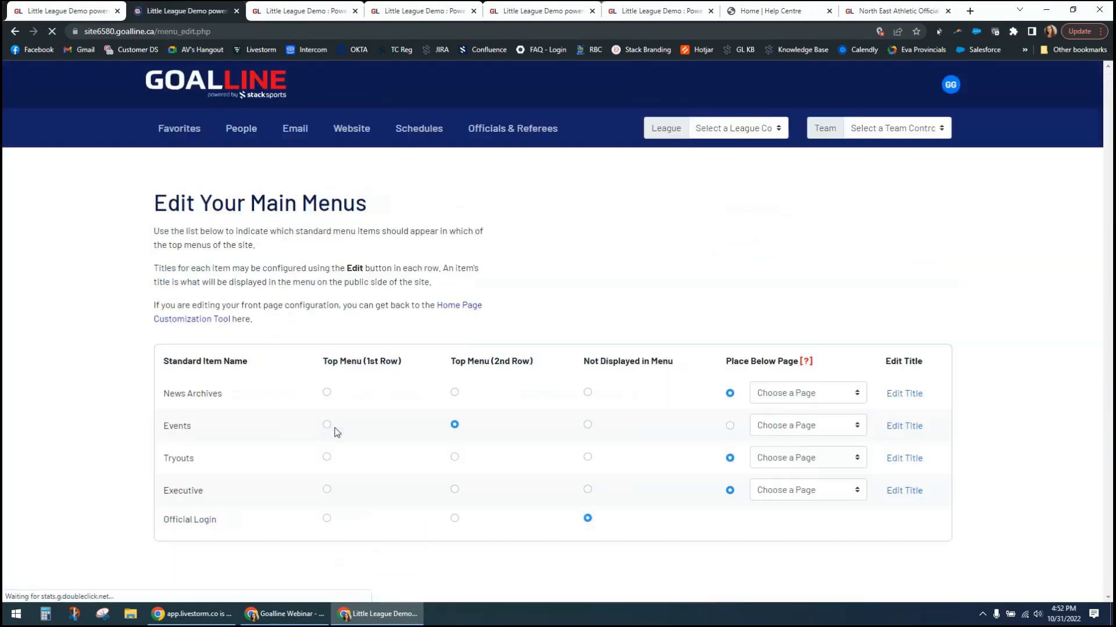
{"action": "scroll", "coordinate": [87, 346], "scroll_direction": "down", "scroll_amount": 2}
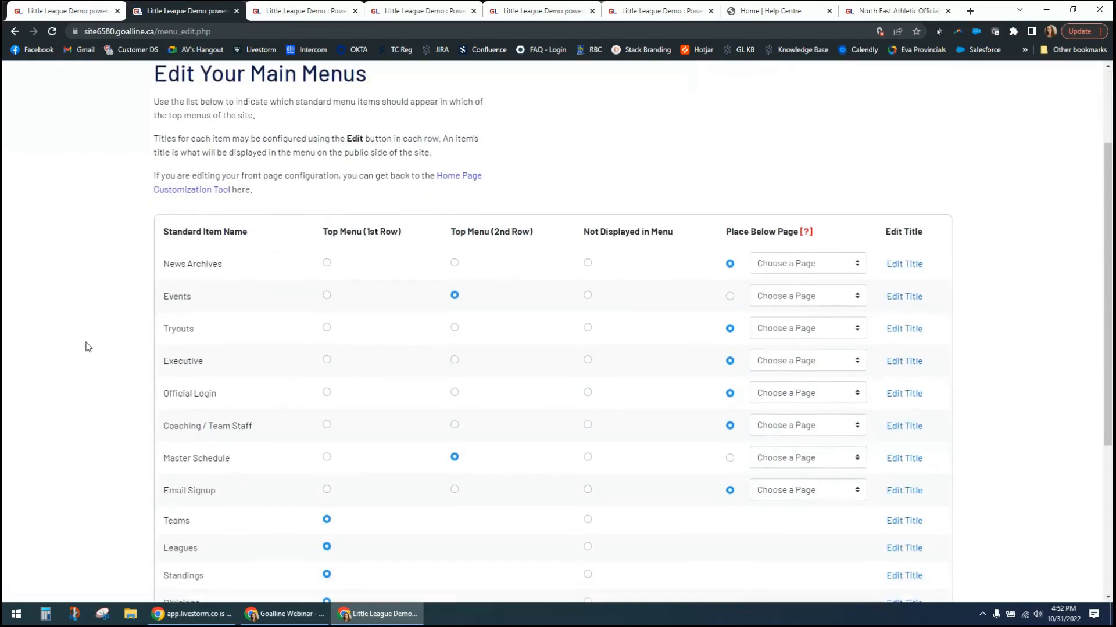
{"action": "scroll", "coordinate": [87, 347], "scroll_direction": "down", "scroll_amount": 2}
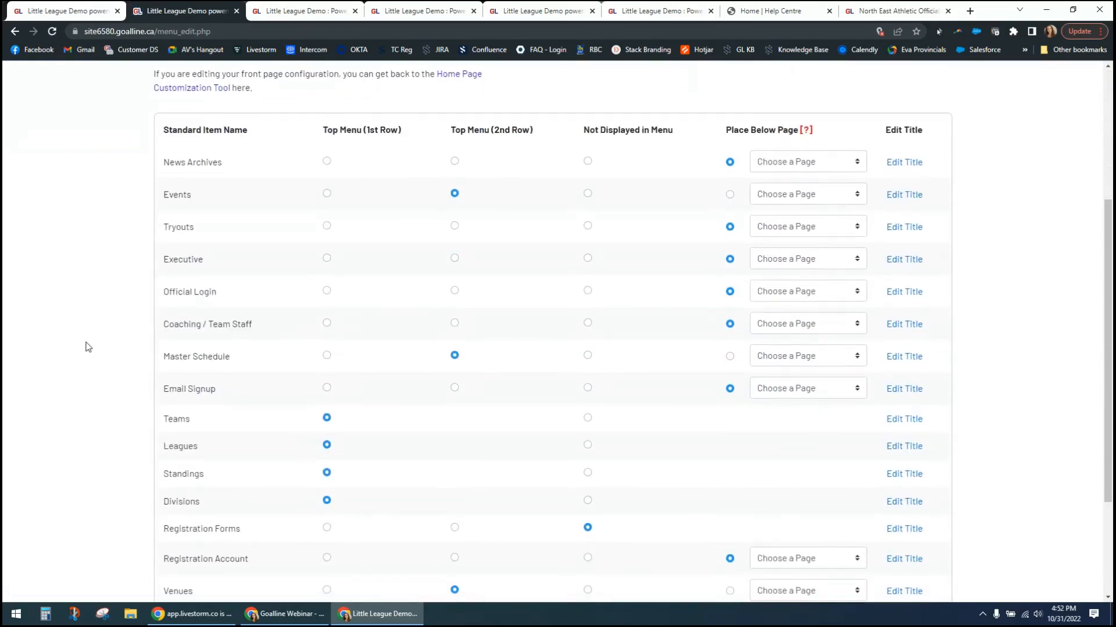
{"action": "scroll", "coordinate": [87, 347], "scroll_direction": "down", "scroll_amount": 1}
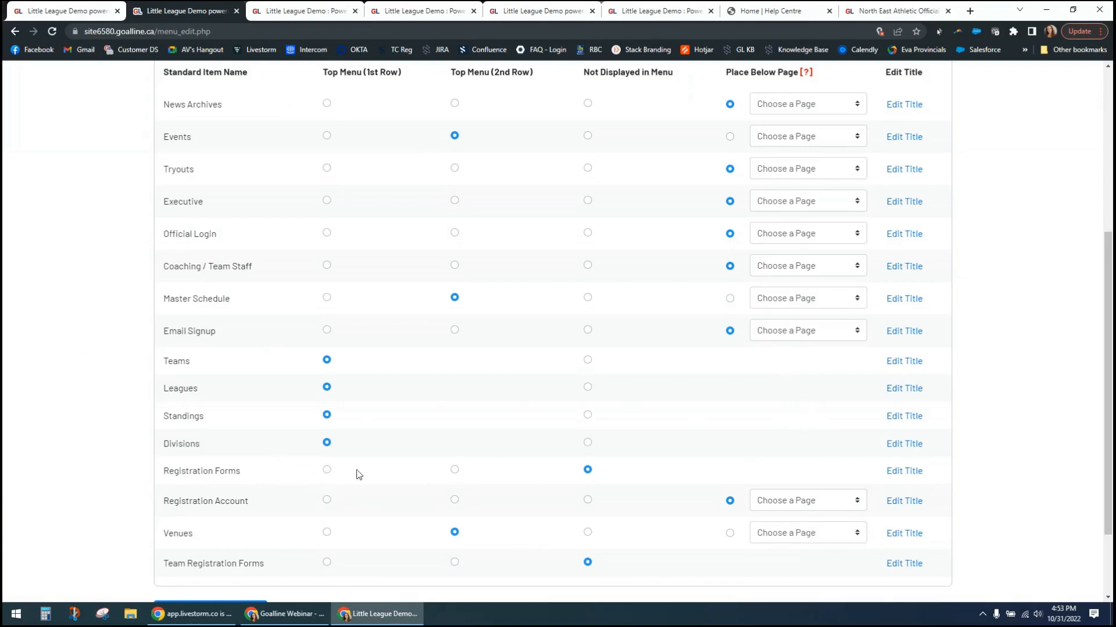
{"action": "left_click", "coordinate": [455, 471]}
{"action": "scroll", "coordinate": [493, 494], "scroll_direction": "down", "scroll_amount": 2}
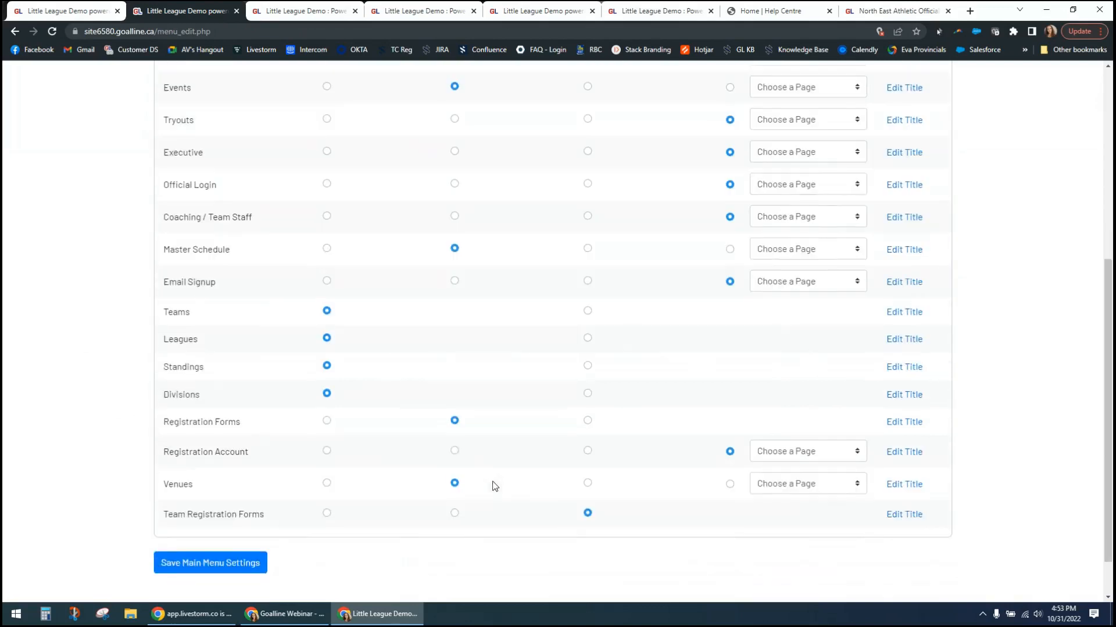
{"action": "left_click", "coordinate": [224, 517]}
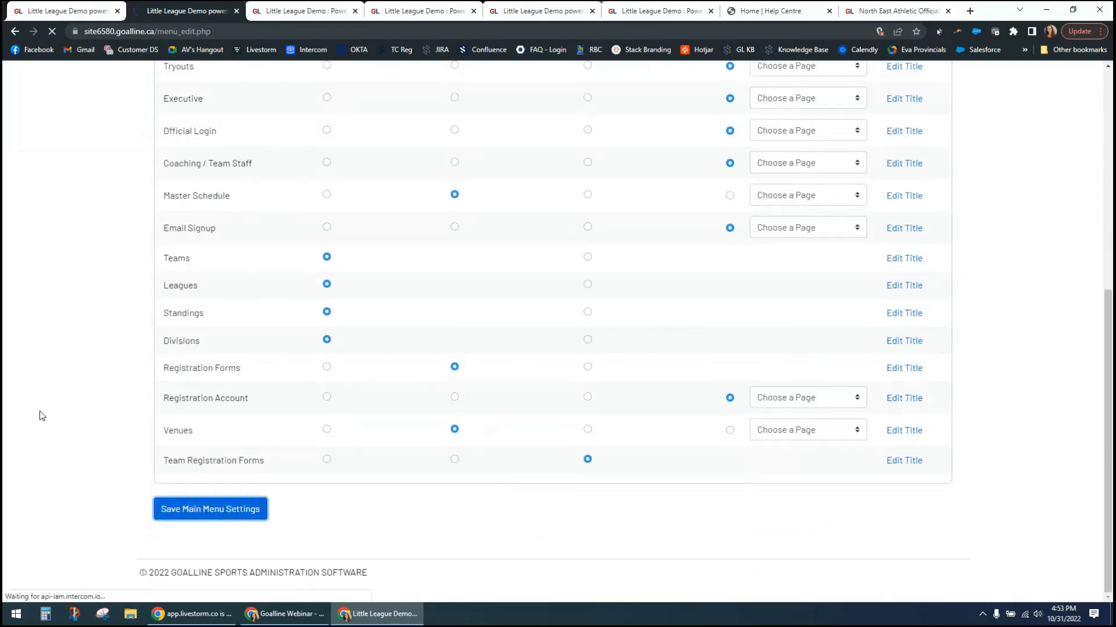
- On the public site's home page, check the Registration Forms menu and open 2022 Coach Registration from it
{"action": "left_click", "coordinate": [279, 10]}
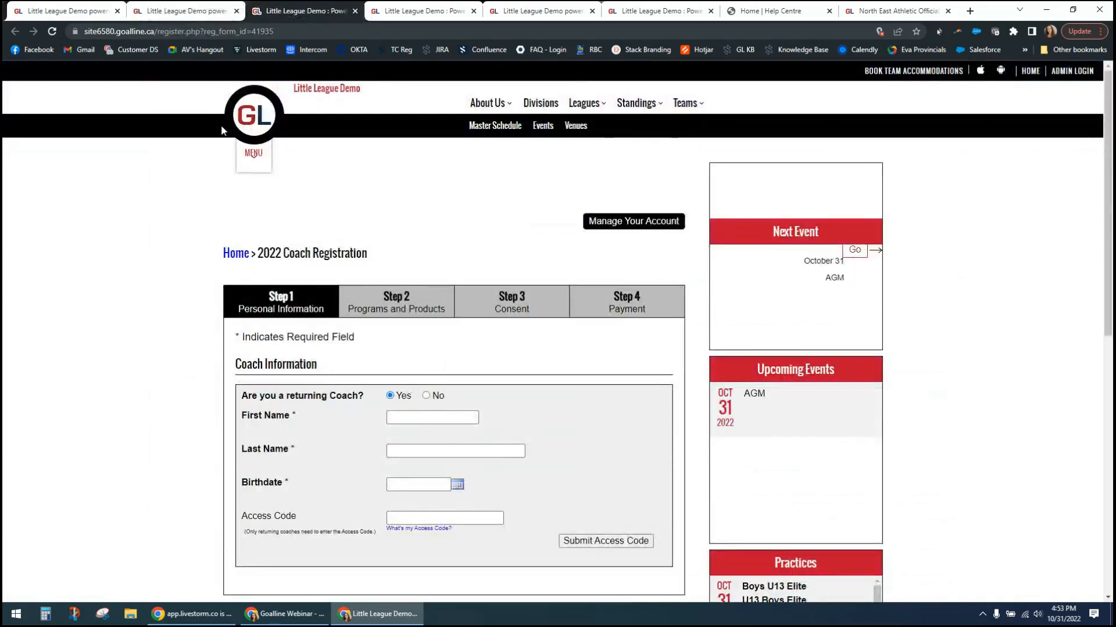
{"action": "left_click", "coordinate": [247, 116]}
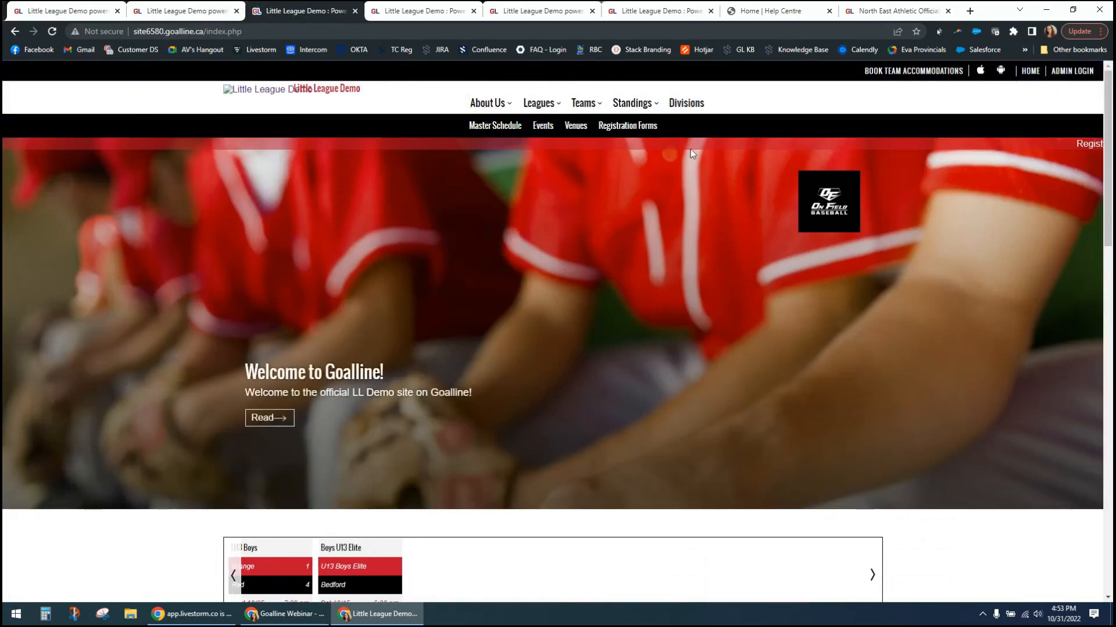
{"action": "mouse_move", "coordinate": [639, 130]}
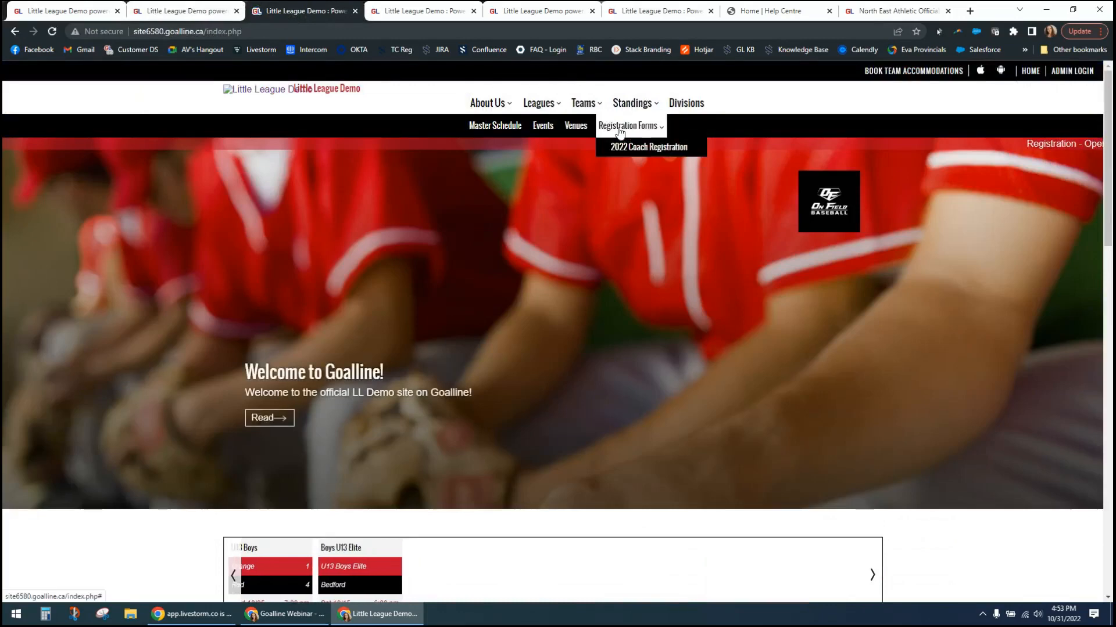
{"action": "left_click", "coordinate": [642, 152]}
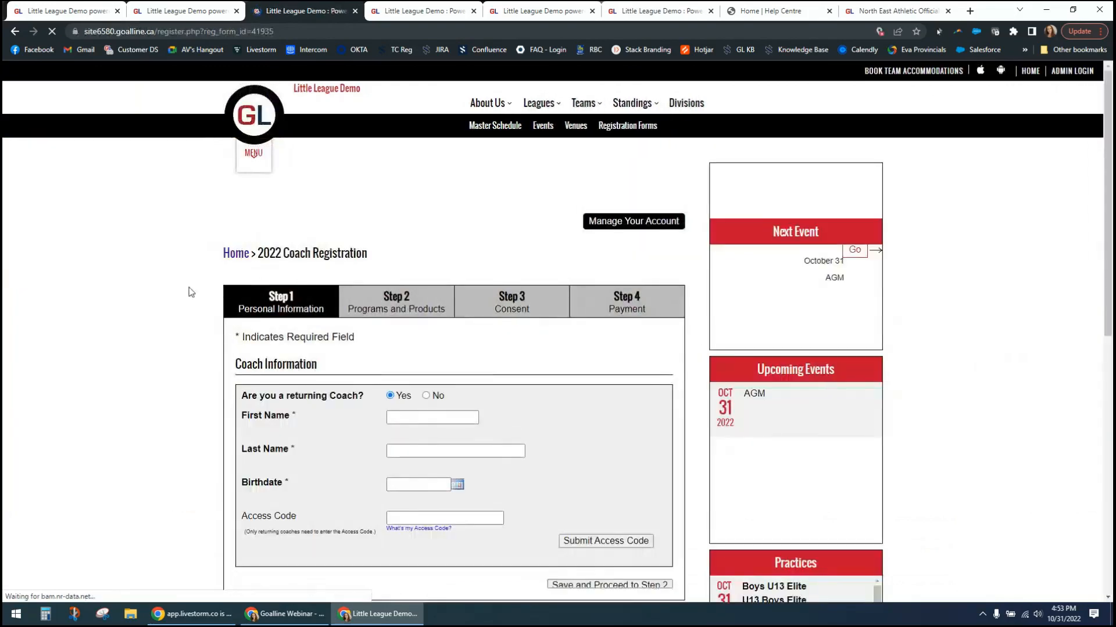
{"action": "mouse_move", "coordinate": [661, 123]}
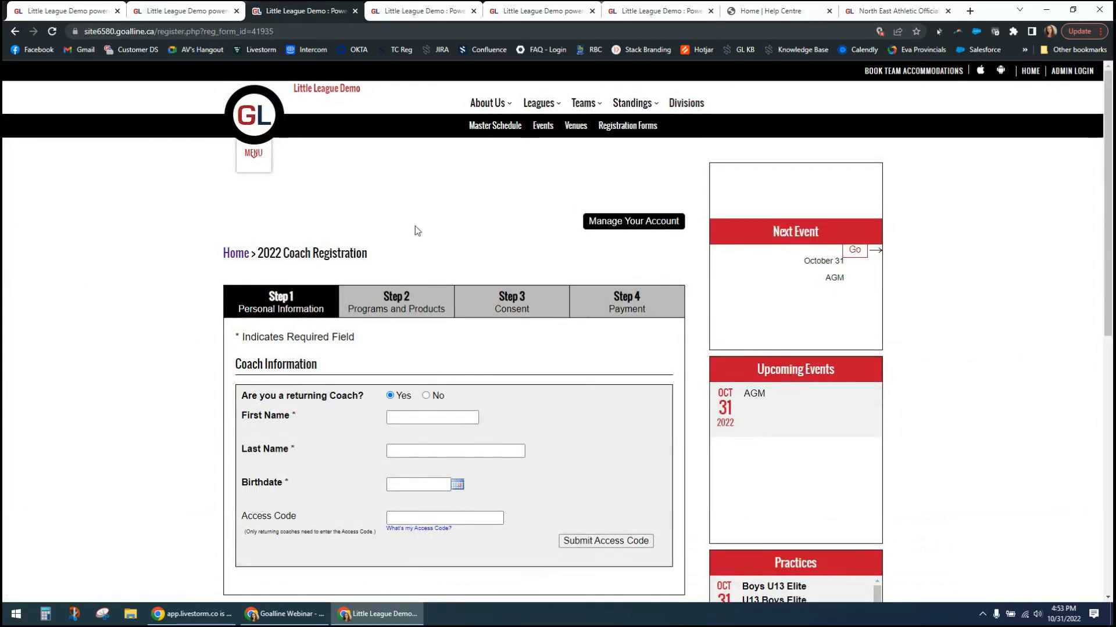
- Return to the admin site's People section and open the page for searching and editing coaches
{"action": "left_click", "coordinate": [64, 11]}
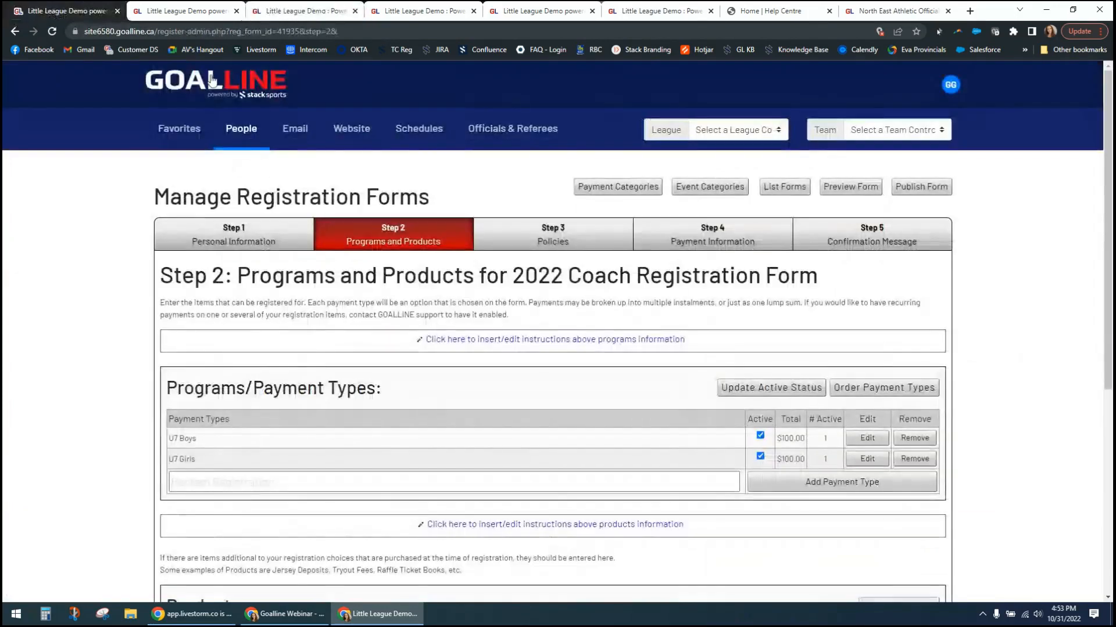
{"action": "left_click", "coordinate": [247, 137]}
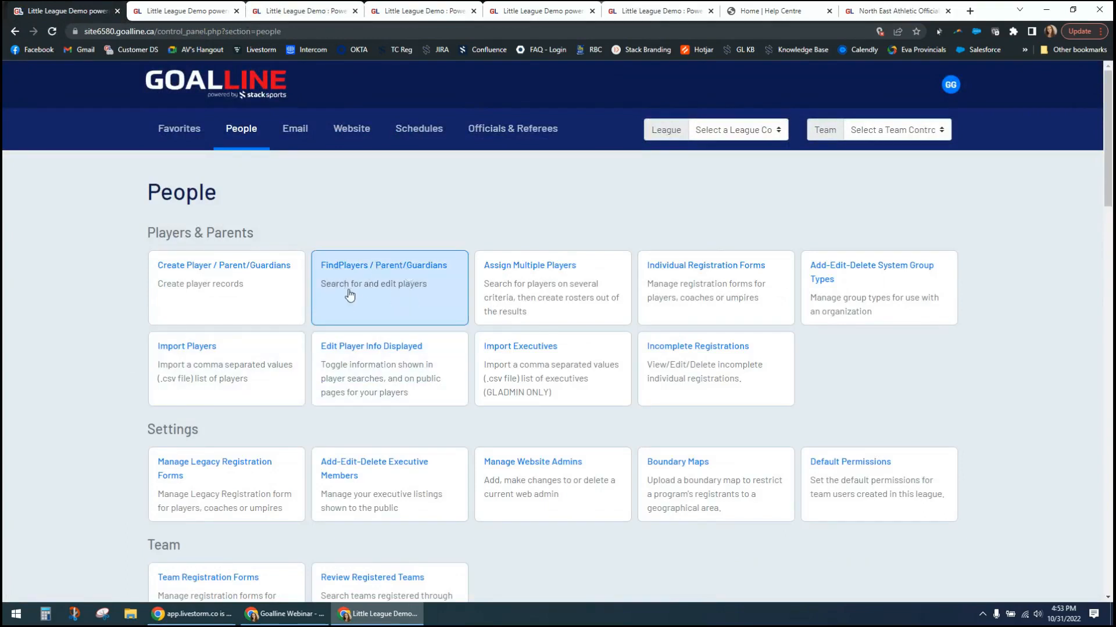
{"action": "scroll", "coordinate": [72, 421], "scroll_direction": "down", "scroll_amount": 3}
{"action": "scroll", "coordinate": [72, 421], "scroll_direction": "down", "scroll_amount": 2}
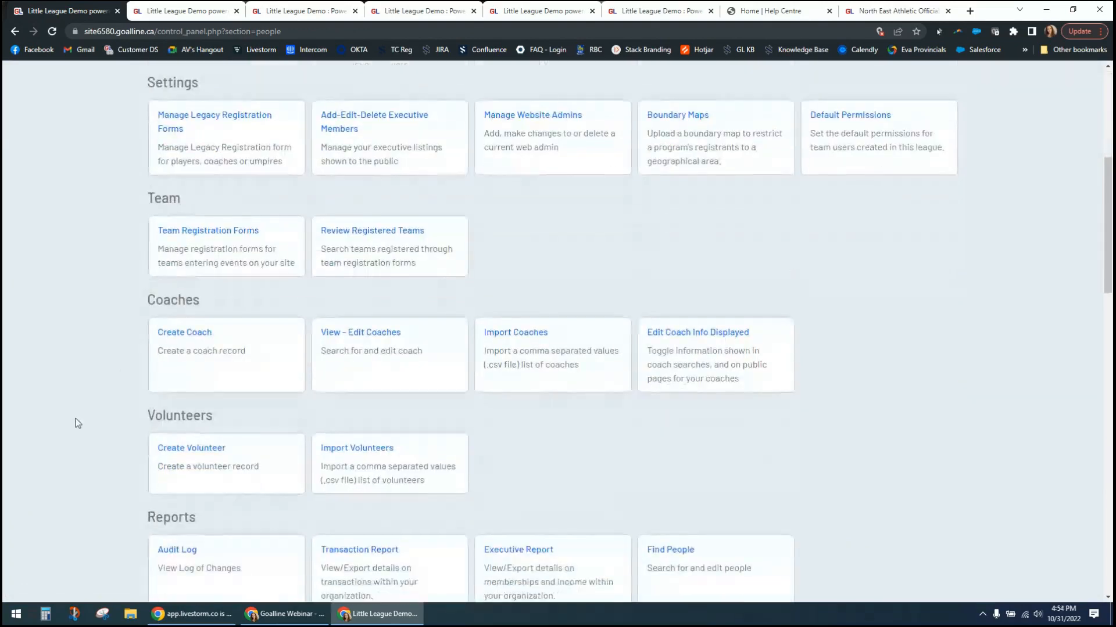
{"action": "left_click", "coordinate": [325, 353]}
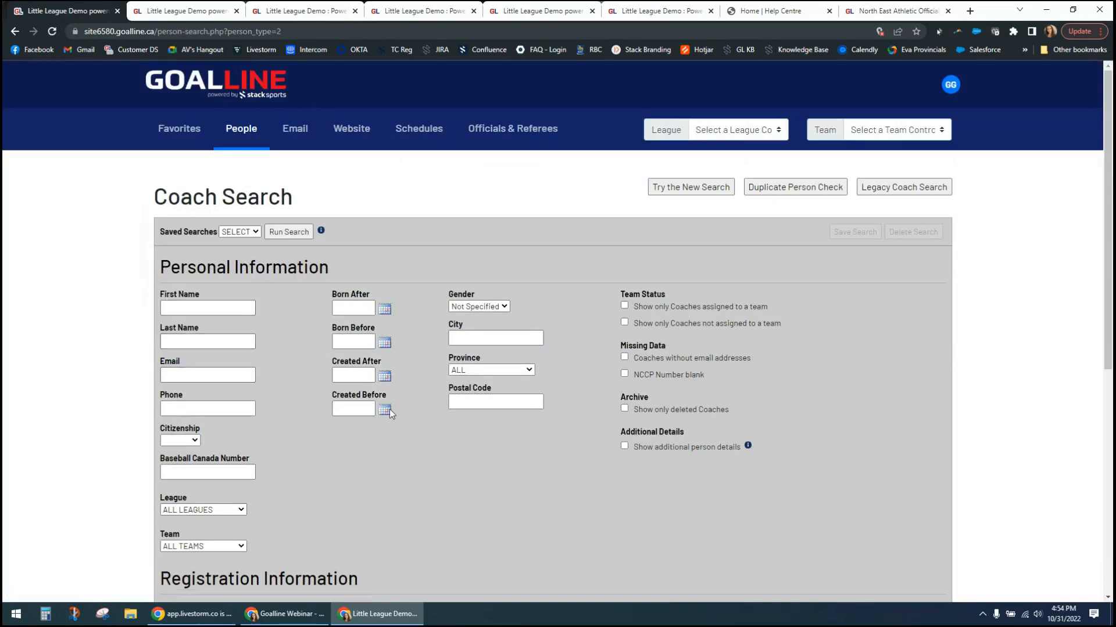
- Search for coaches on the 2022 Coach Registration form with all registration types included, and highlight the total owed in the summary
{"action": "scroll", "coordinate": [49, 438], "scroll_direction": "down", "scroll_amount": 6}
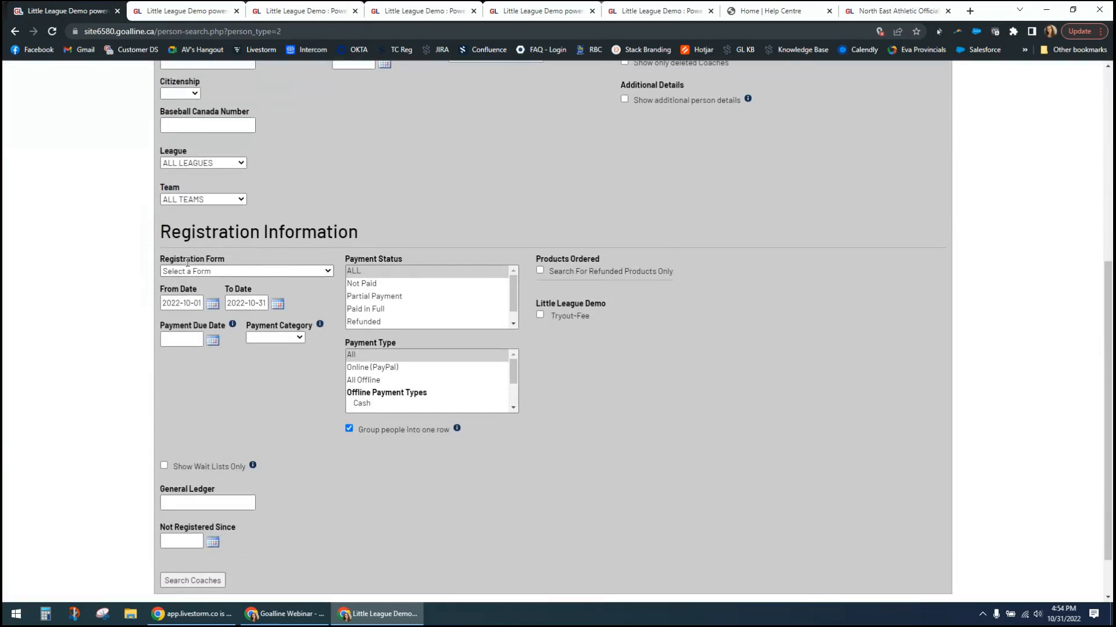
{"action": "left_click", "coordinate": [280, 271]}
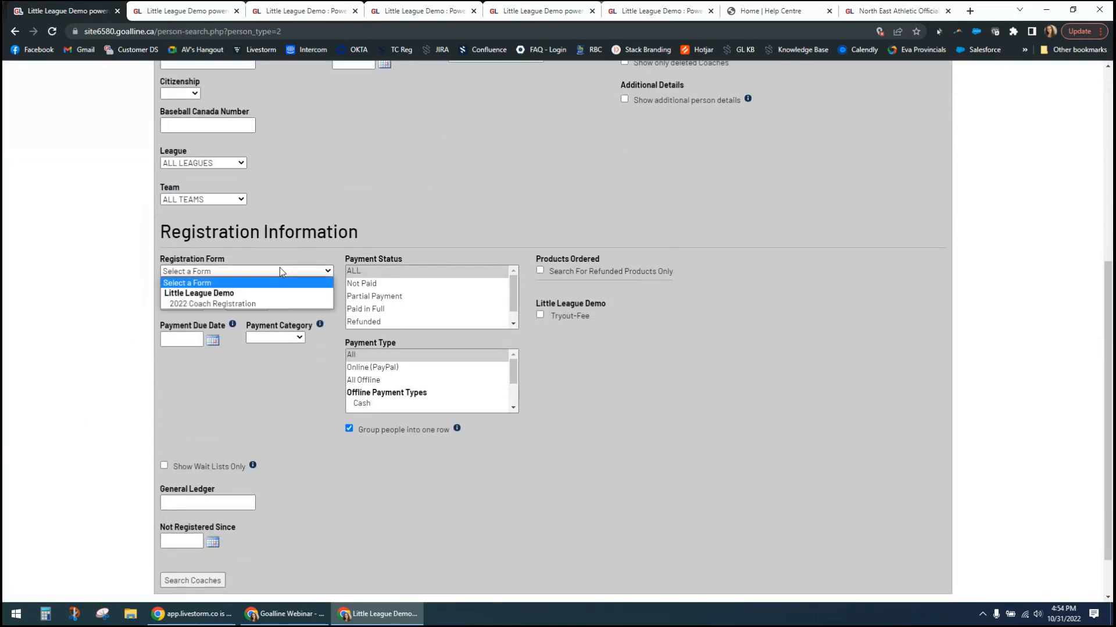
{"action": "left_click", "coordinate": [238, 305]}
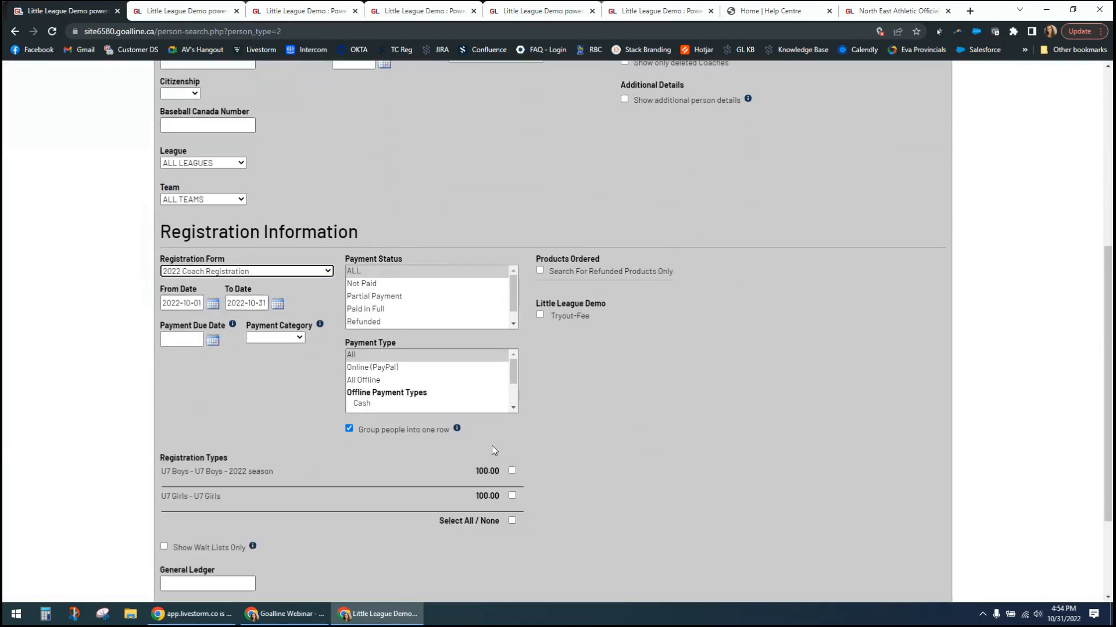
{"action": "left_click", "coordinate": [511, 521]}
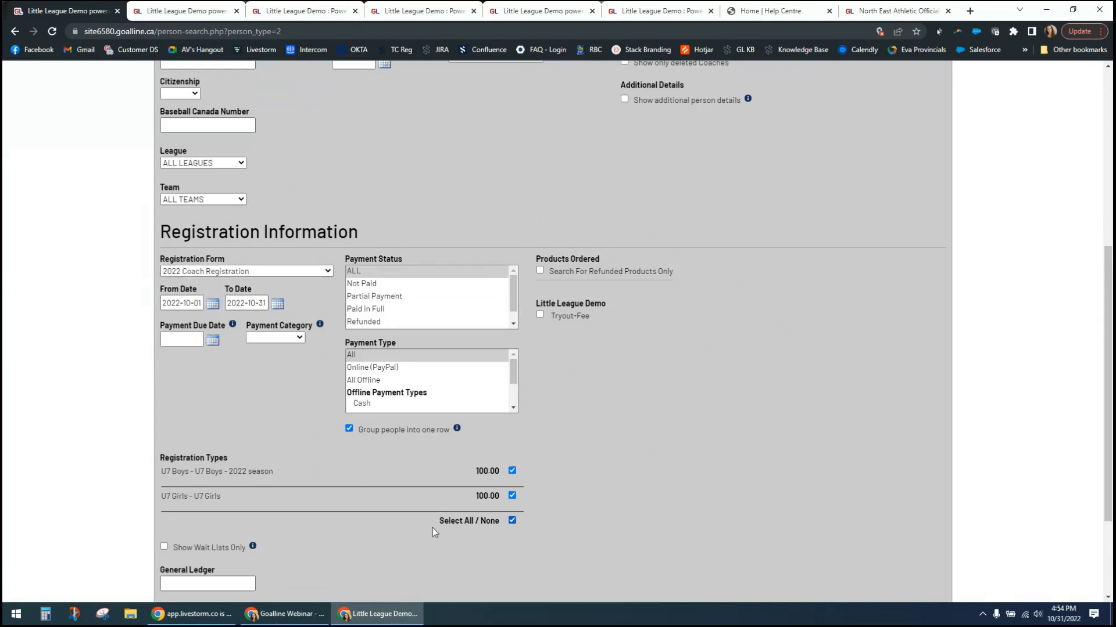
{"action": "scroll", "coordinate": [88, 482], "scroll_direction": "down", "scroll_amount": 3}
{"action": "left_click", "coordinate": [171, 523]}
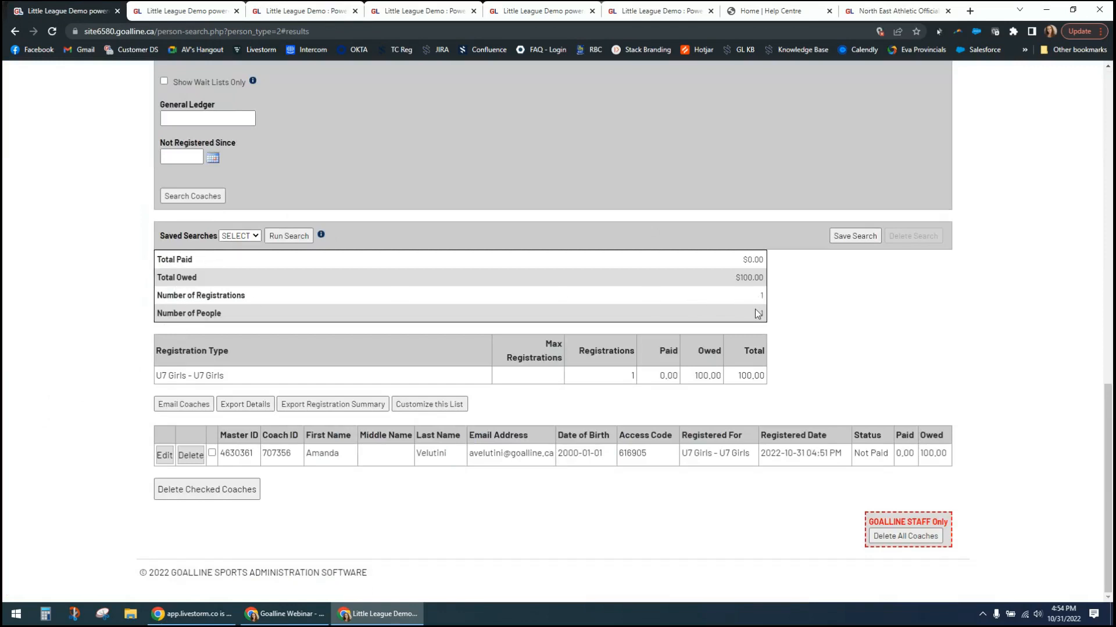
{"action": "left_click_drag", "start_coordinate": [735, 280], "coordinate": [790, 275]}
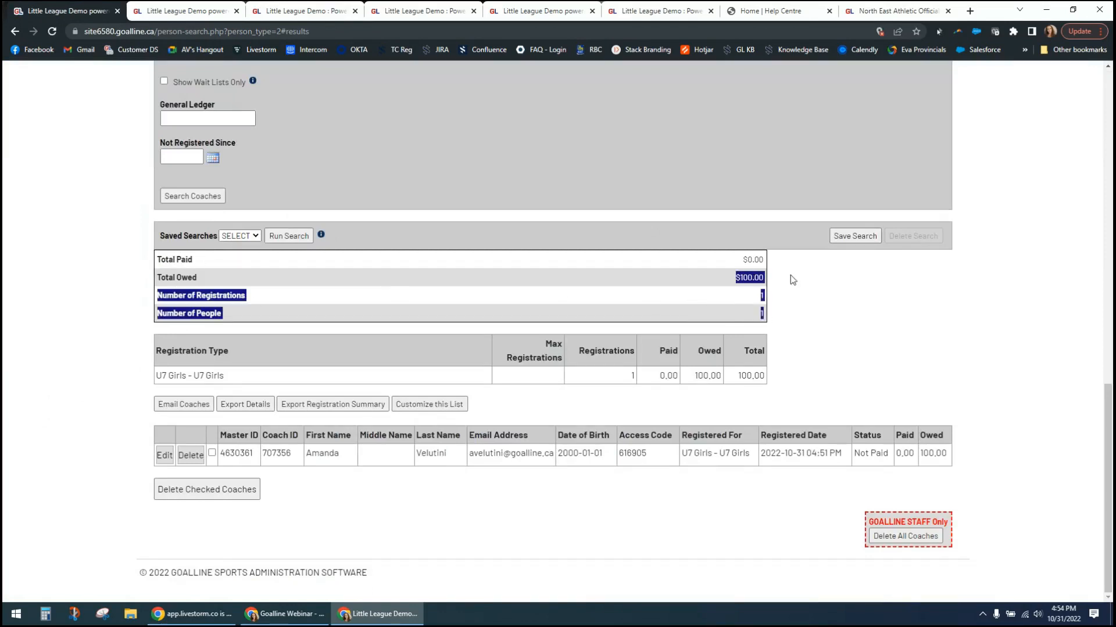
{"action": "left_click", "coordinate": [752, 260]}
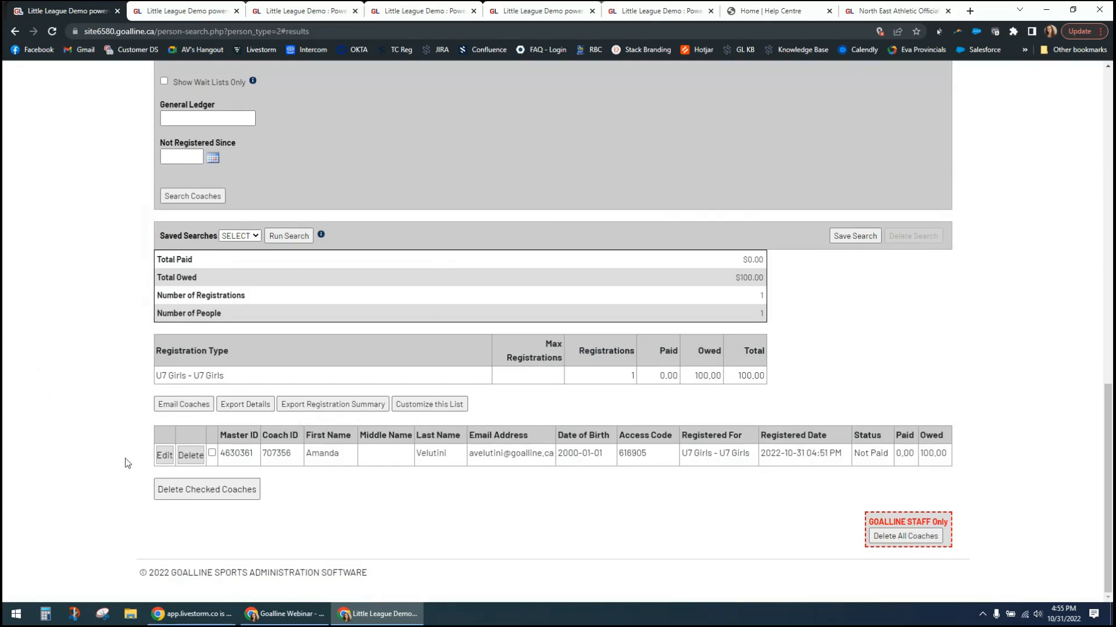
- Open the registered coach's record in a new tab and record a $100.00 cash payment for the 2022 Coach Registration
{"action": "right_click", "coordinate": [162, 455]}
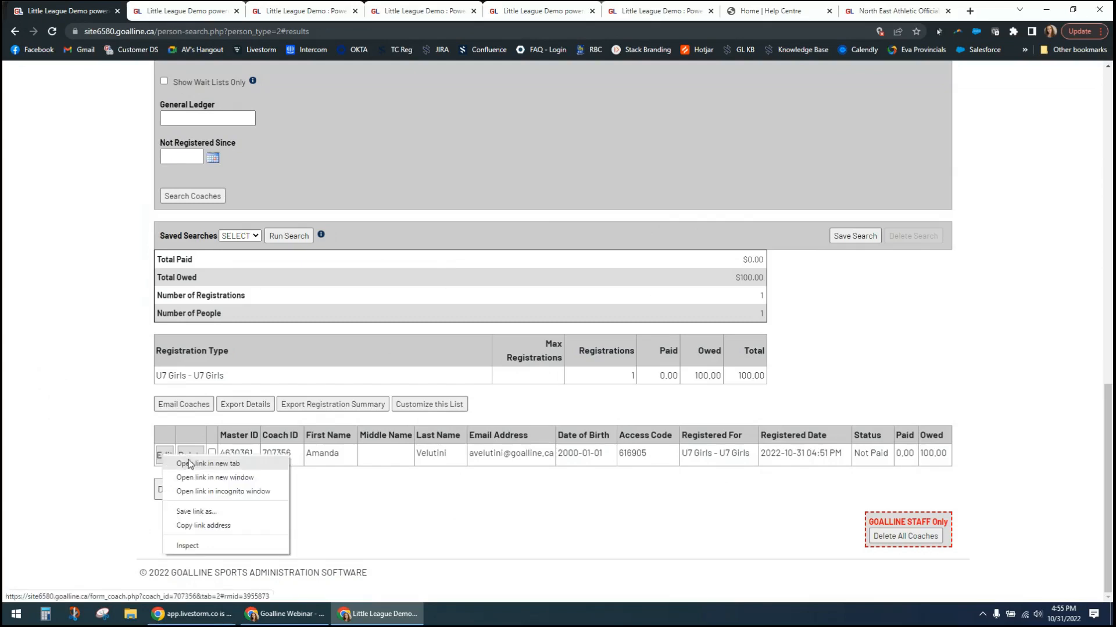
{"action": "left_click", "coordinate": [188, 464]}
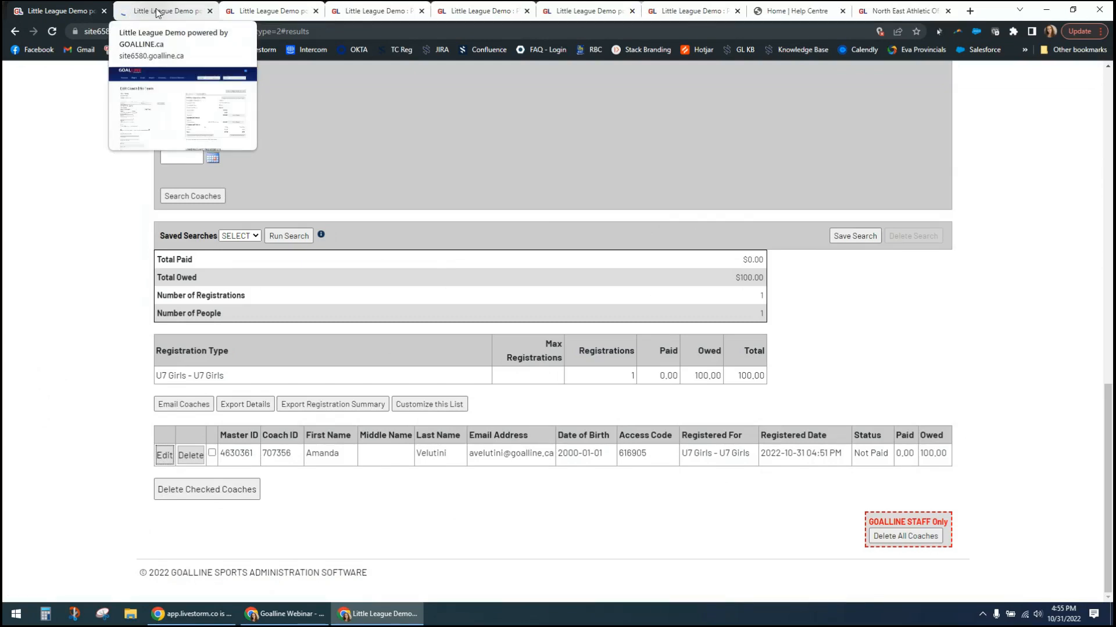
{"action": "left_click", "coordinate": [157, 11]}
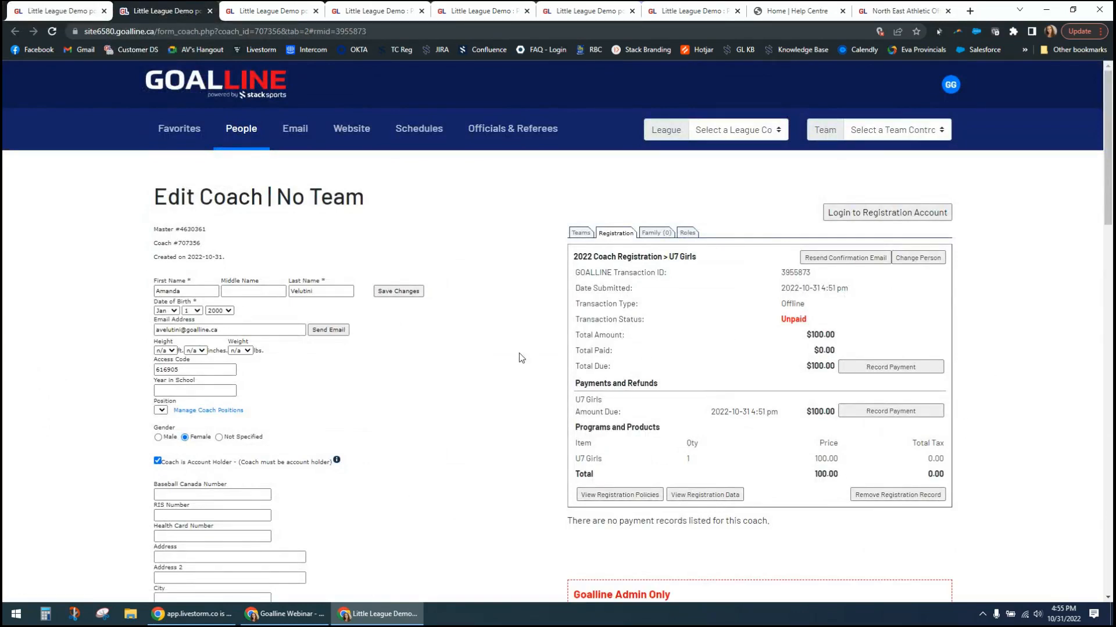
{"action": "left_click", "coordinate": [886, 374]}
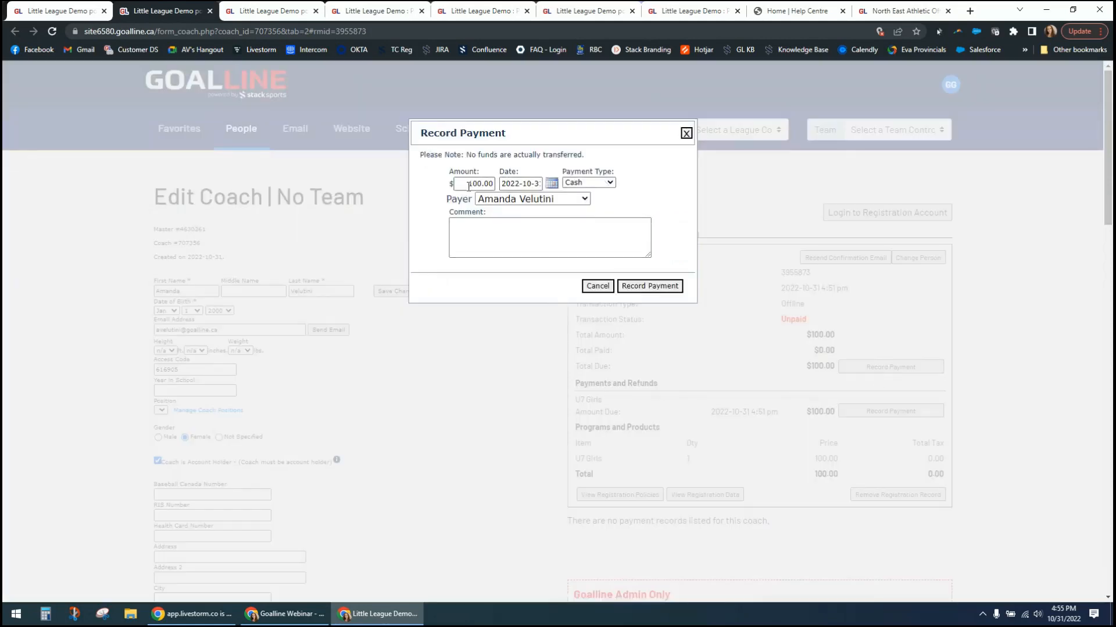
{"action": "left_click", "coordinate": [601, 184]}
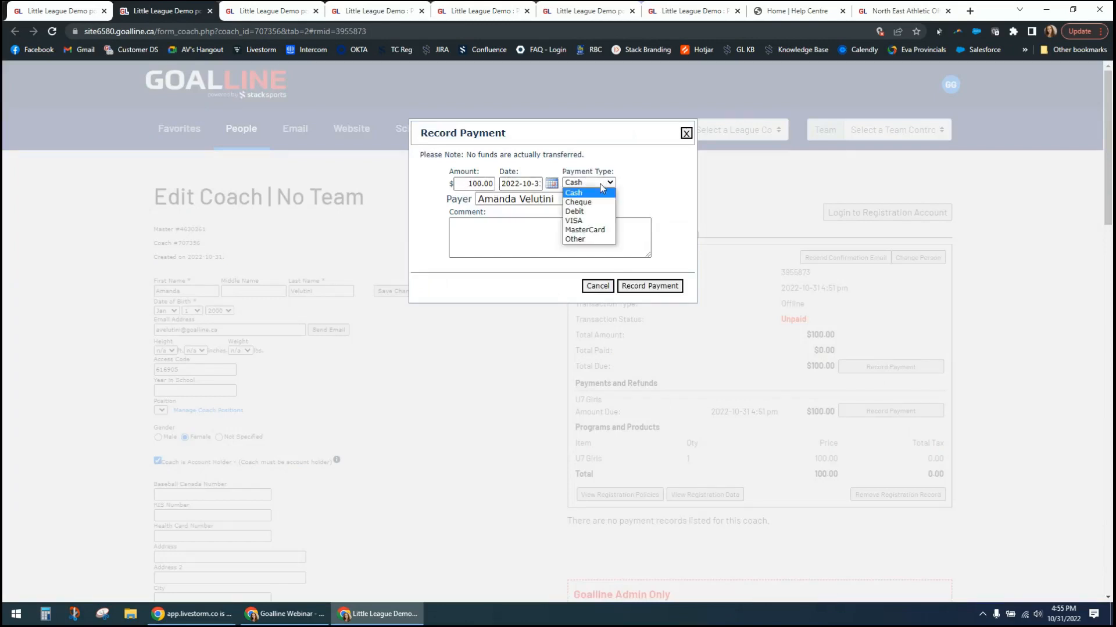
{"action": "left_click", "coordinate": [601, 185]}
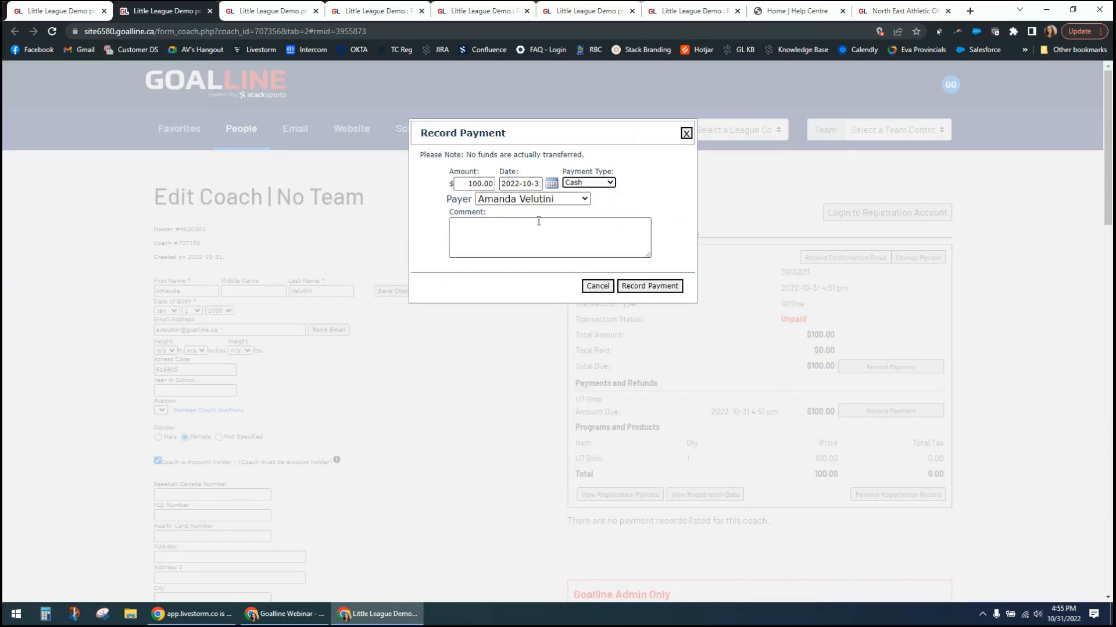
{"action": "left_click", "coordinate": [653, 286]}
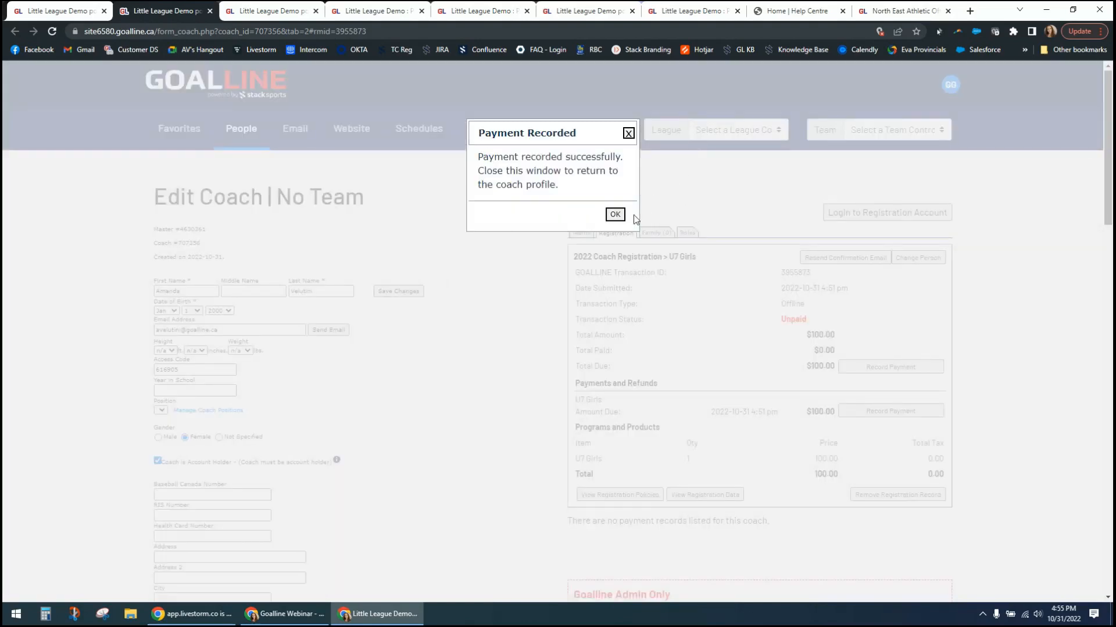
{"action": "left_click", "coordinate": [614, 215]}
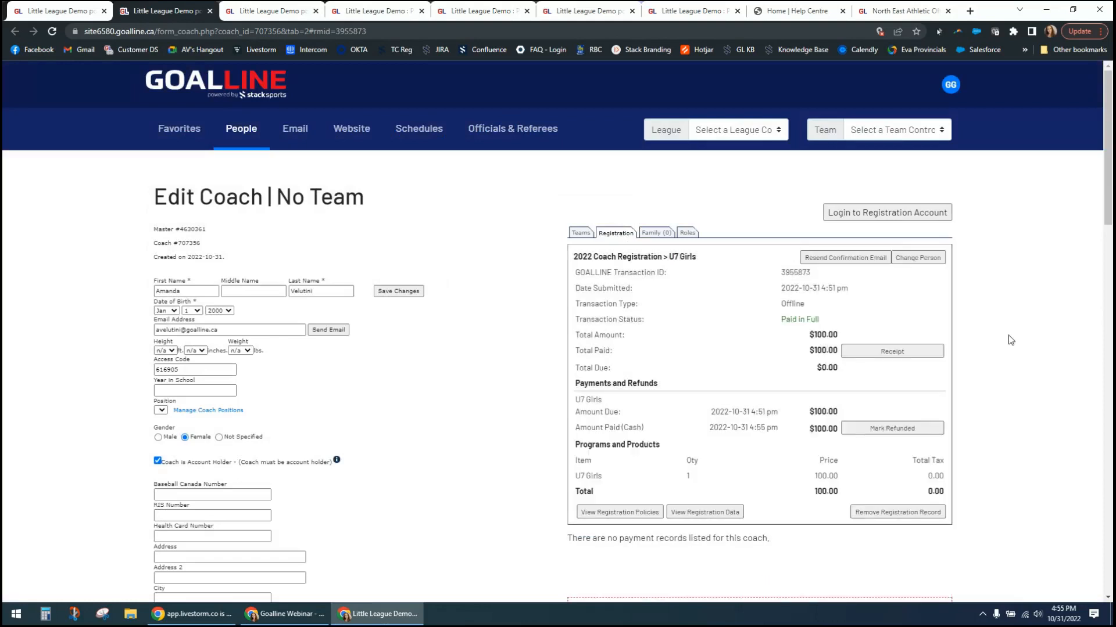
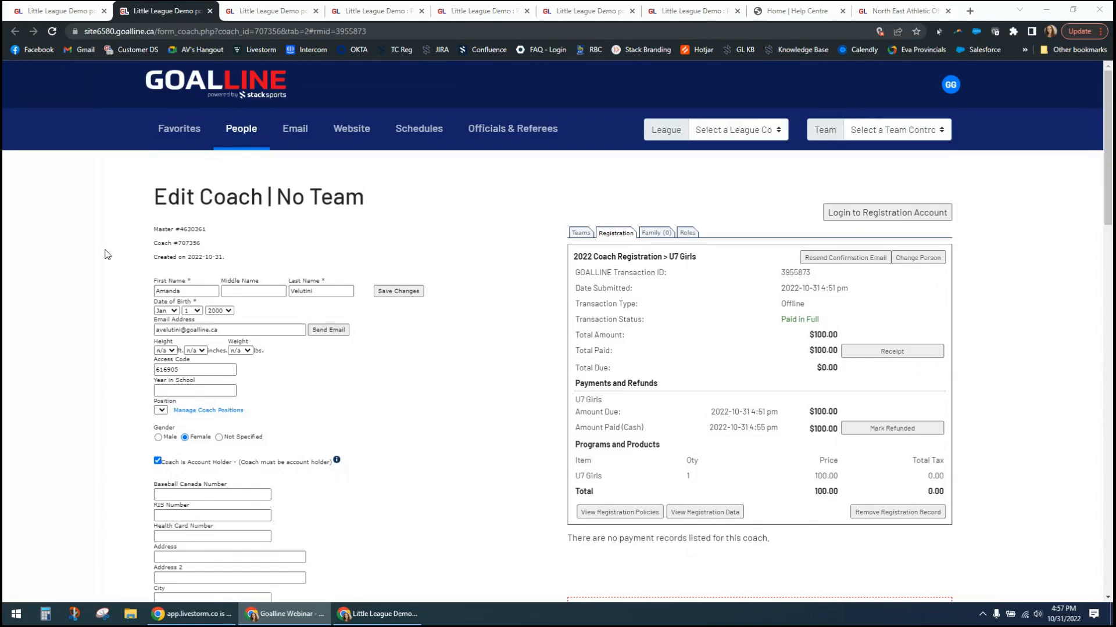
- Enlarge the page to 125% and choose U7 Boys - U7 Boys - 2022 season ($100) as the registration type under Add Registration Info
{"action": "scroll", "coordinate": [110, 277], "scroll_direction": "down", "scroll_amount": 15}
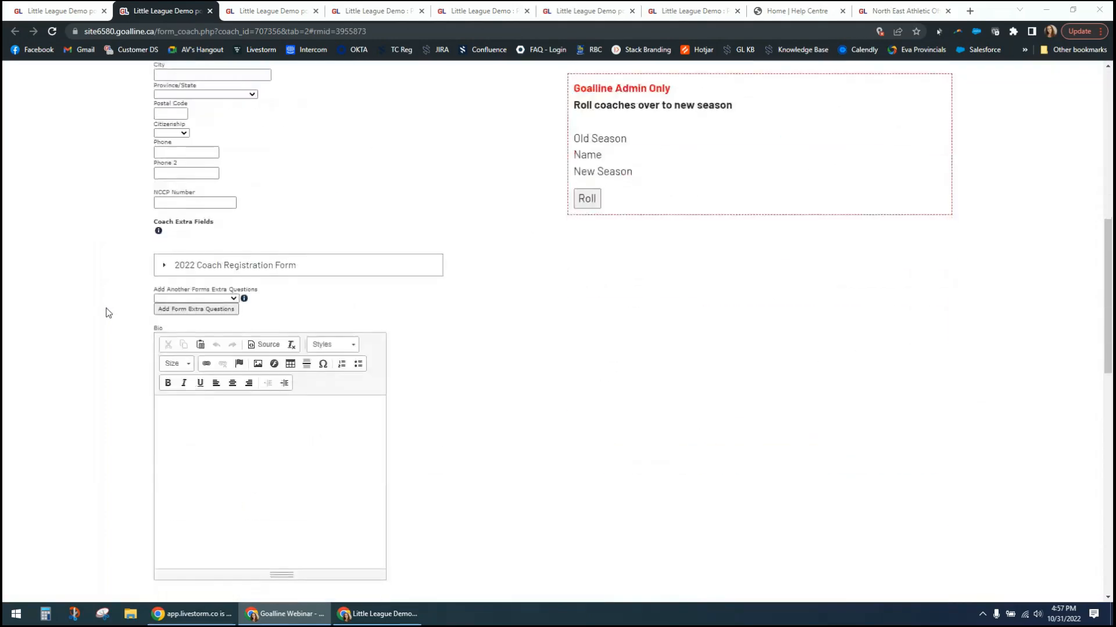
{"action": "scroll", "coordinate": [106, 313], "scroll_direction": "down", "scroll_amount": 6}
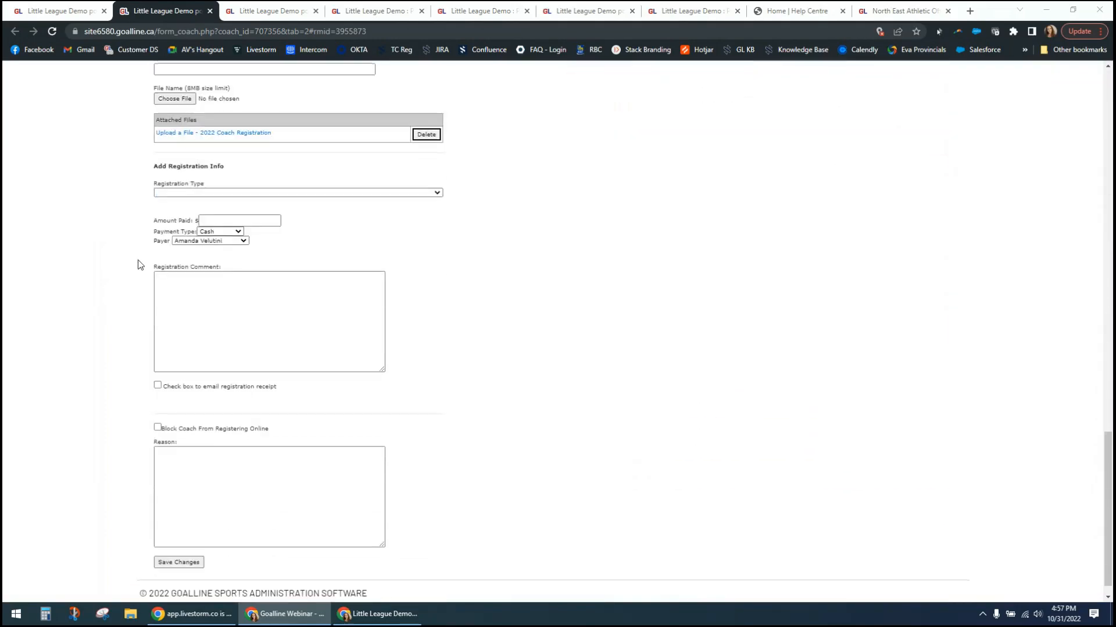
{"action": "left_click_drag", "start_coordinate": [160, 169], "coordinate": [251, 170]}
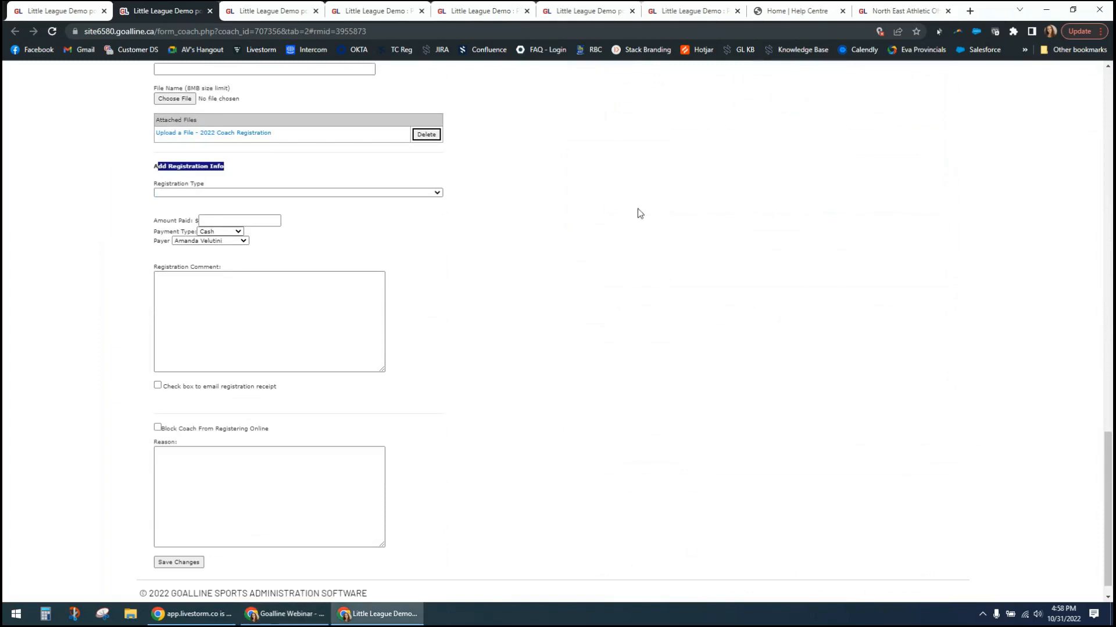
{"action": "key", "text": "ctrl+plus"}
{"action": "key", "text": "ctrl+plus"}
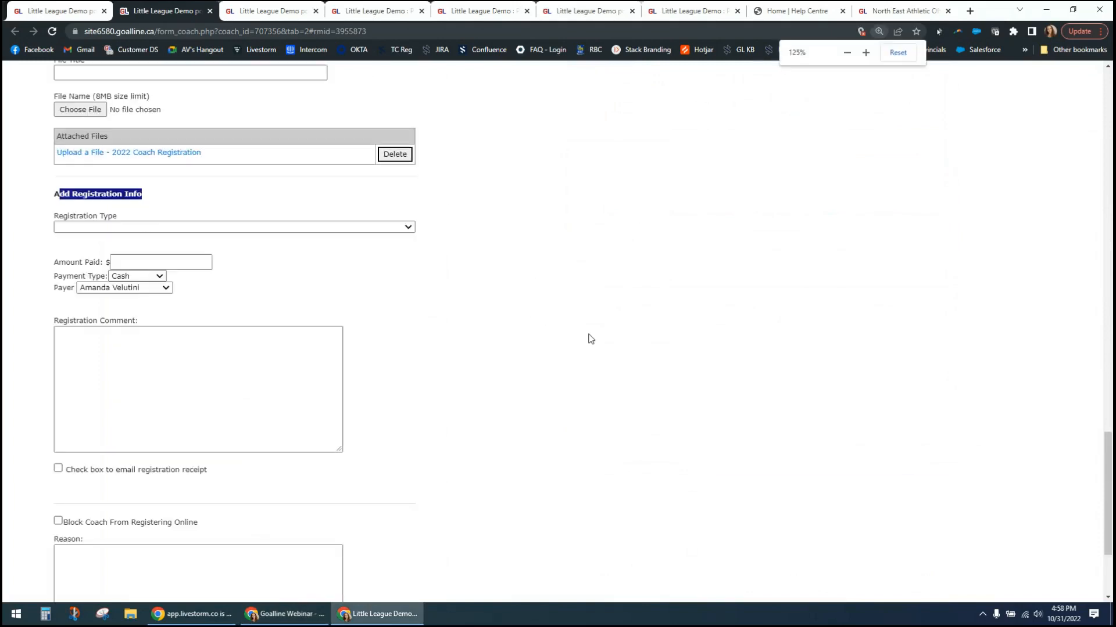
{"action": "scroll", "coordinate": [595, 341], "scroll_direction": "down", "scroll_amount": 1}
{"action": "left_click", "coordinate": [595, 342]}
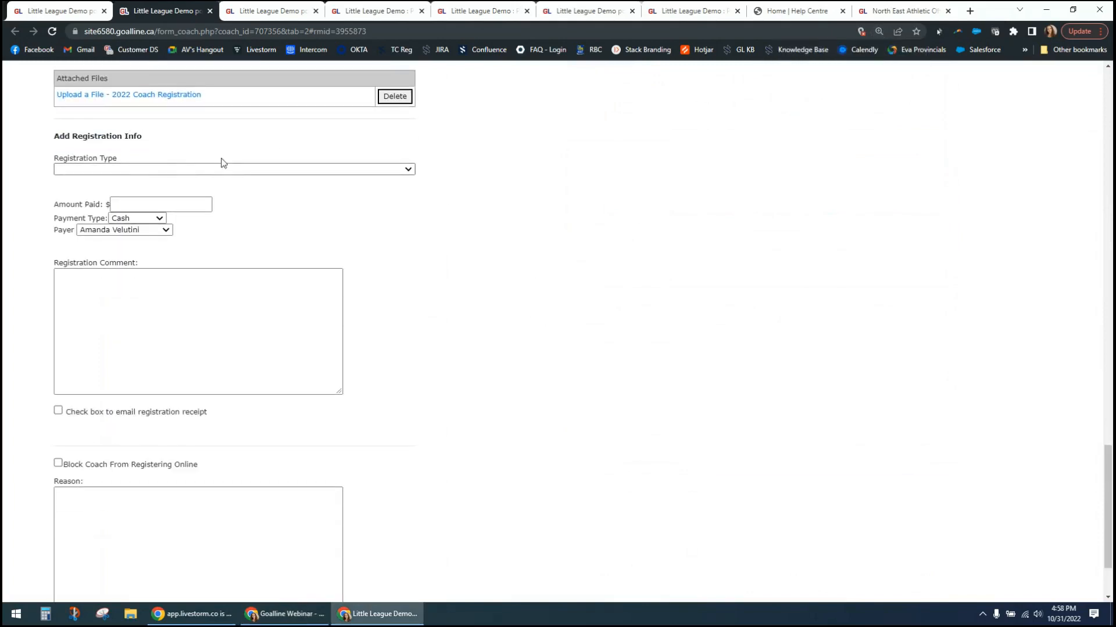
{"action": "left_click", "coordinate": [401, 169]}
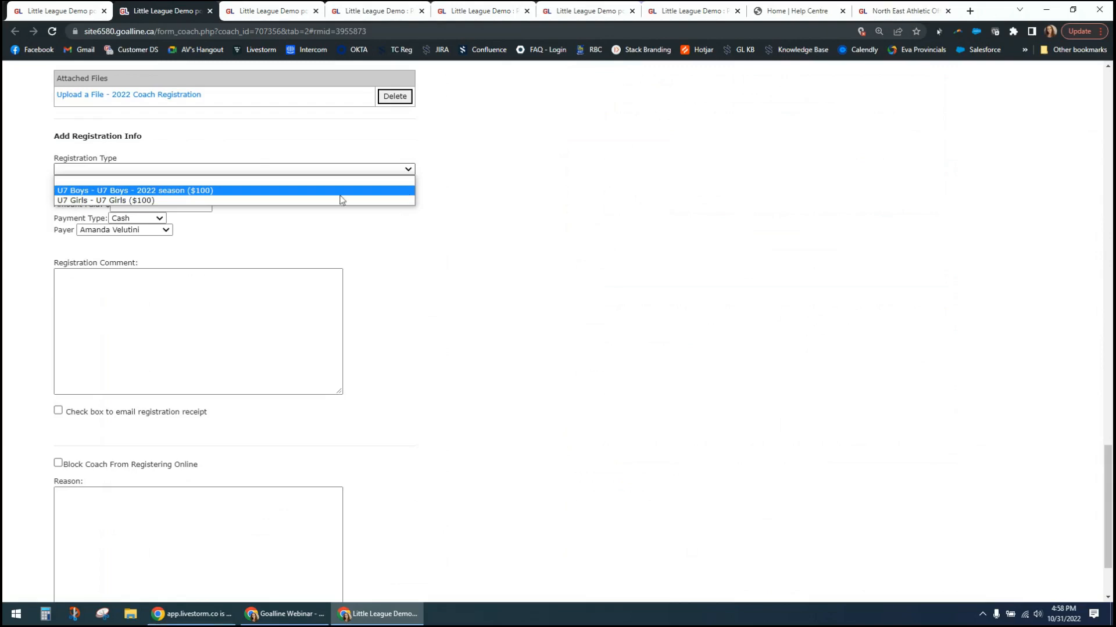
{"action": "left_click", "coordinate": [162, 191]}
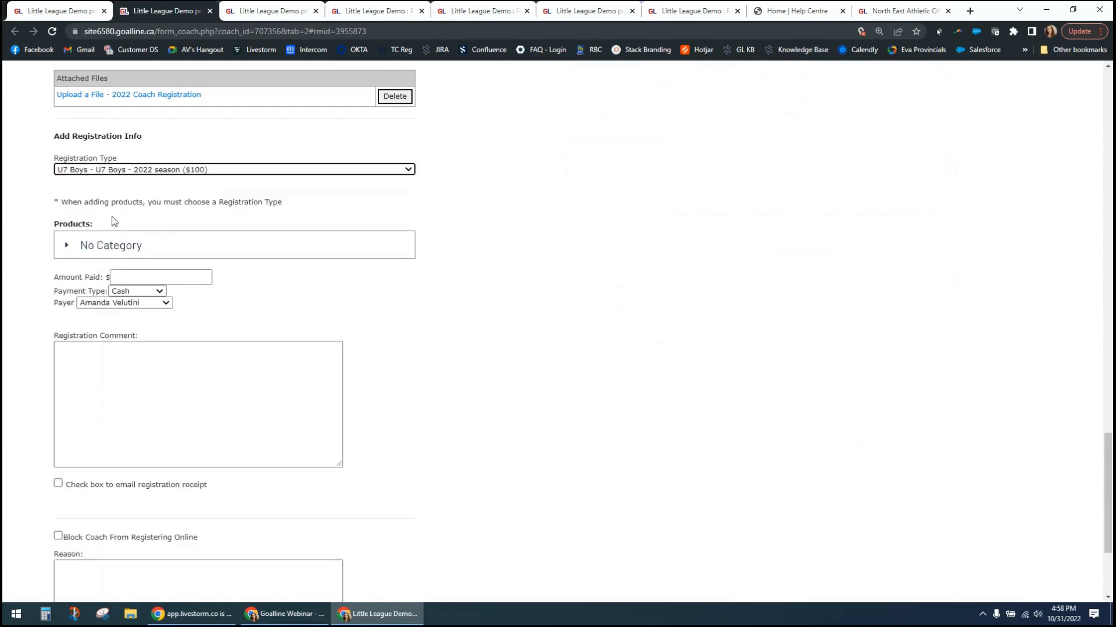
- Check the uncategorized products available for the new registration, and set its amount paid to $0
{"action": "left_click", "coordinate": [66, 247]}
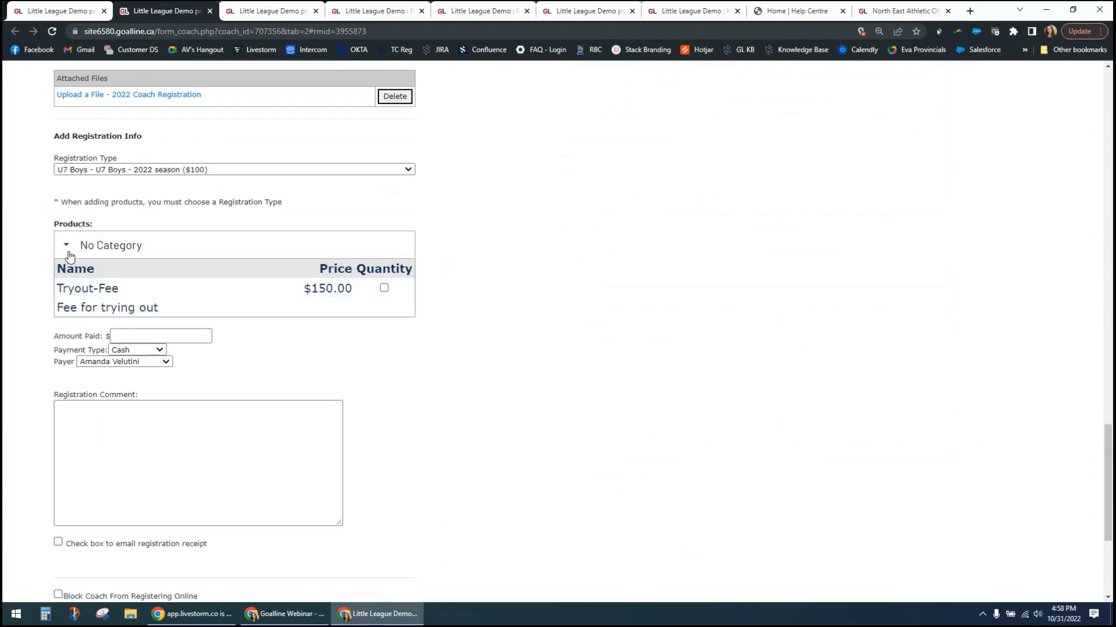
{"action": "left_click", "coordinate": [68, 247]}
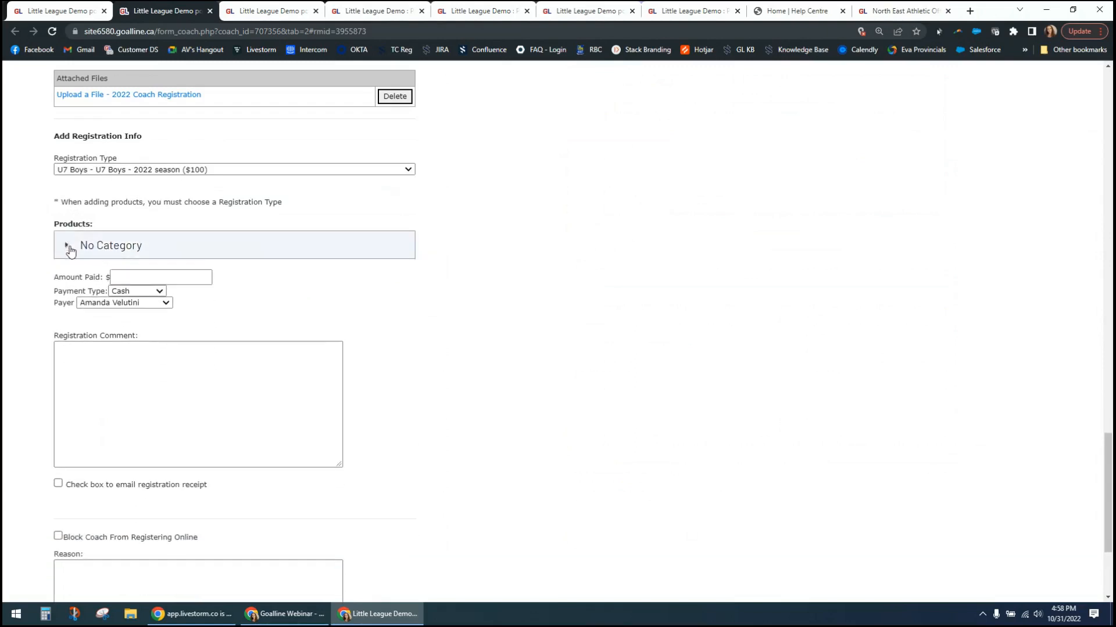
{"action": "left_click", "coordinate": [140, 277]}
{"action": "type", "text": "100"}
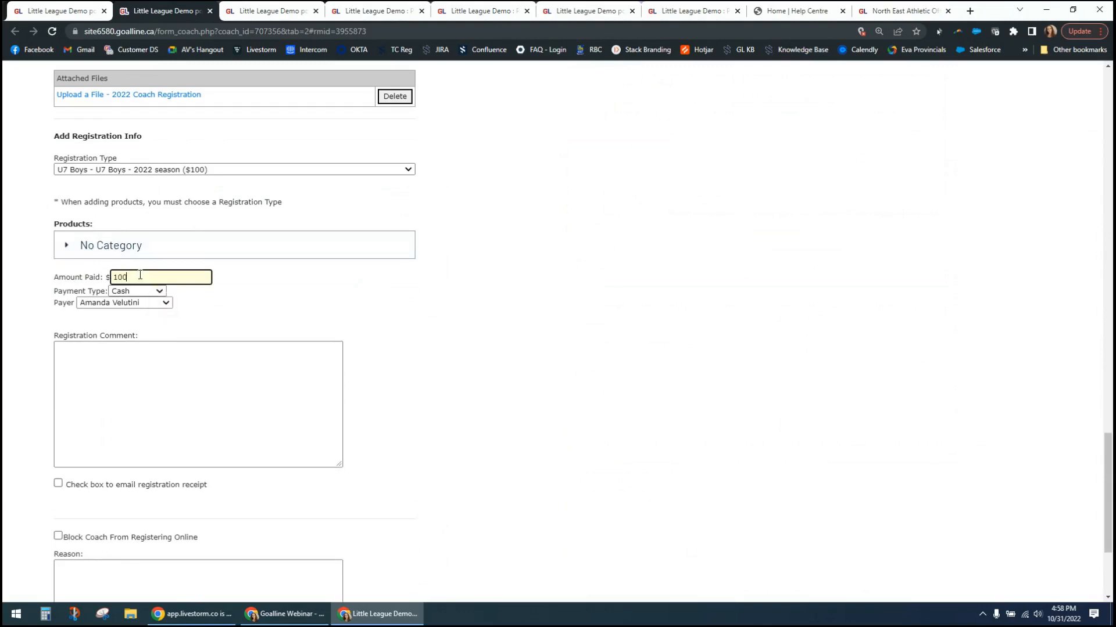
{"action": "key", "text": "BackSpace"}
{"action": "key", "text": "BackSpace"}
{"action": "type", "text": "0"}
{"action": "left_click", "coordinate": [343, 287]}
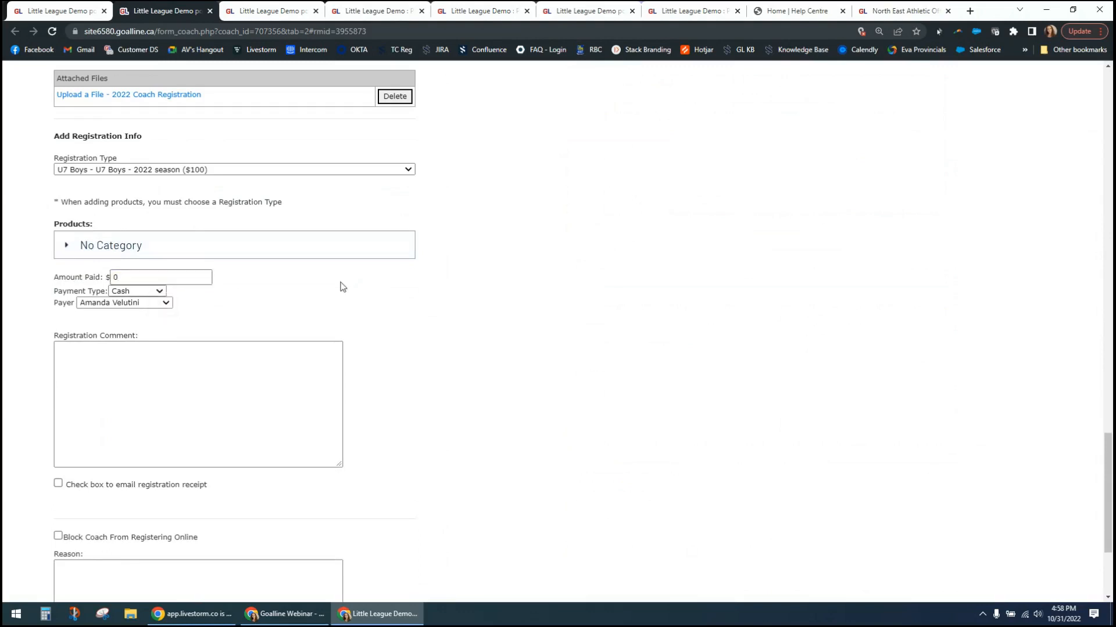
- Enter "in office reg." as the registration comment and enable emailing of the registration receipt
{"action": "left_click", "coordinate": [177, 372]}
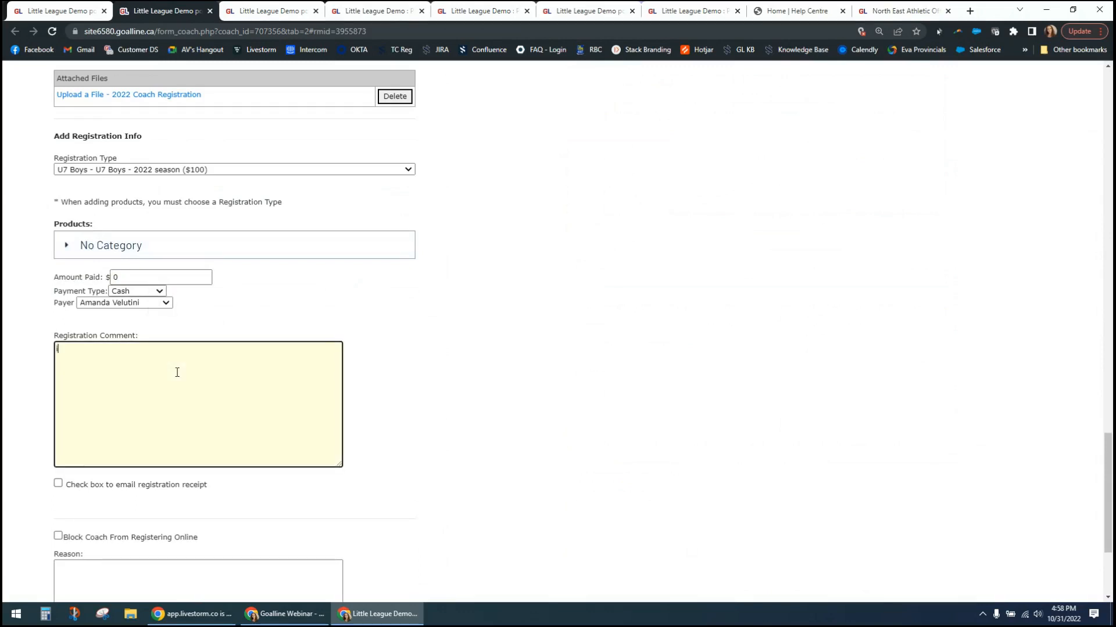
{"action": "type", "text": "in office reg."}
{"action": "left_click", "coordinate": [58, 484]}
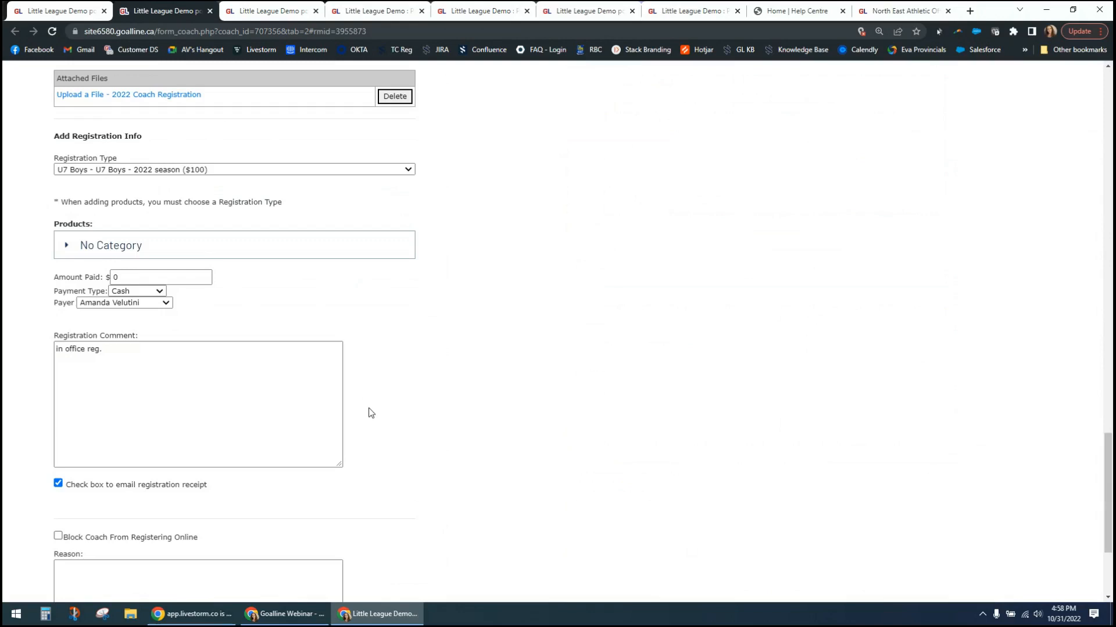
- Save the coach record with the new U7 Boys registration
{"action": "scroll", "coordinate": [369, 415], "scroll_direction": "down", "scroll_amount": 3}
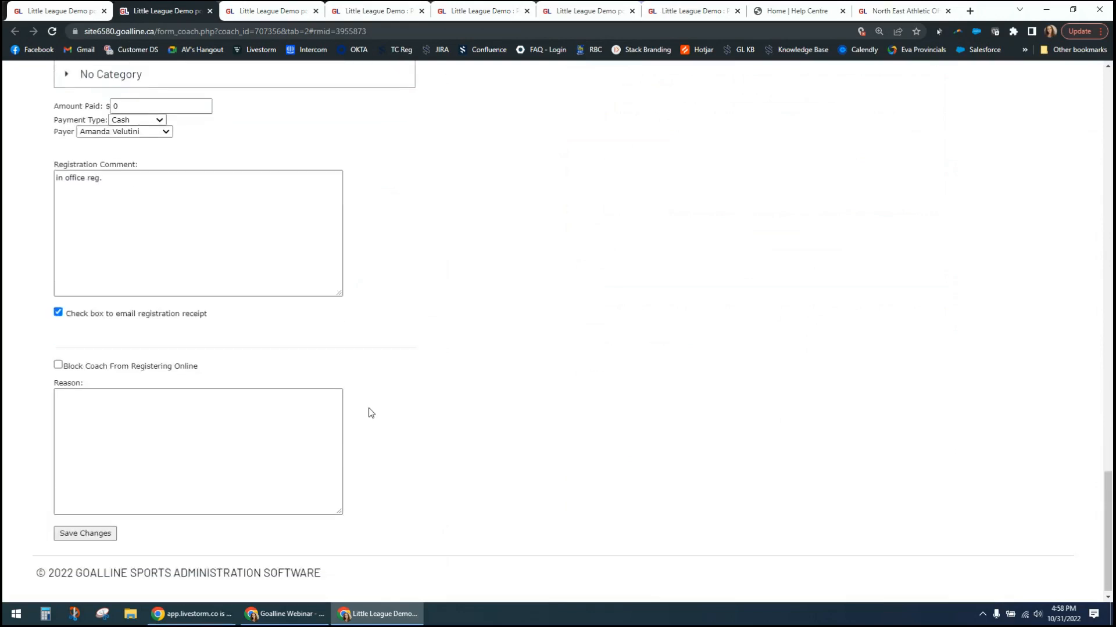
{"action": "left_click", "coordinate": [85, 526]}
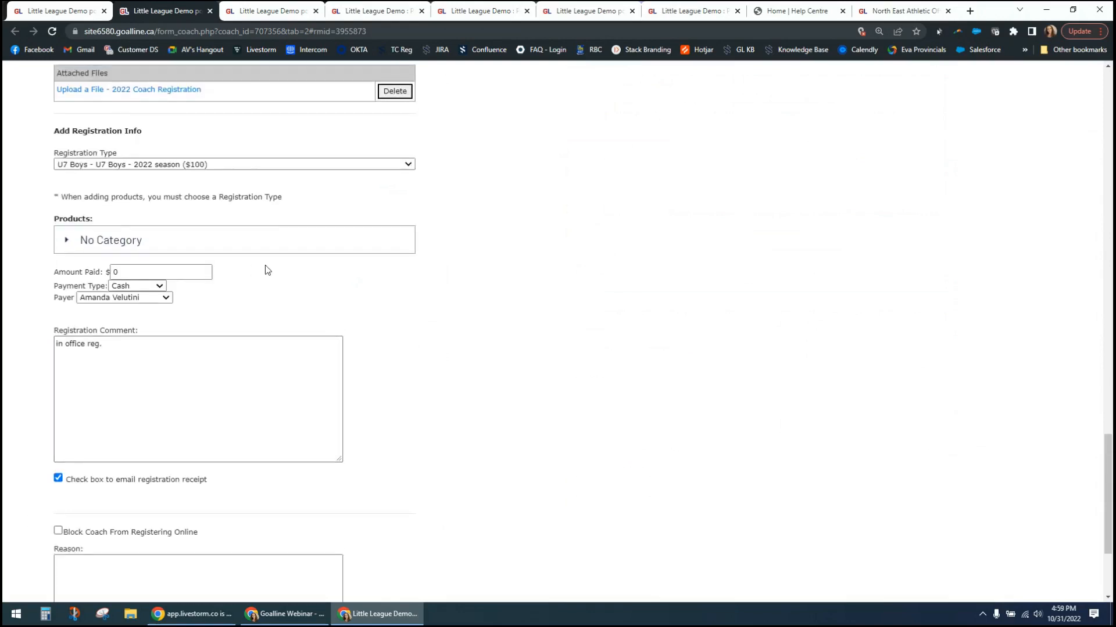
{"action": "scroll", "coordinate": [227, 386], "scroll_direction": "down", "scroll_amount": 3}
{"action": "left_click", "coordinate": [100, 528]}
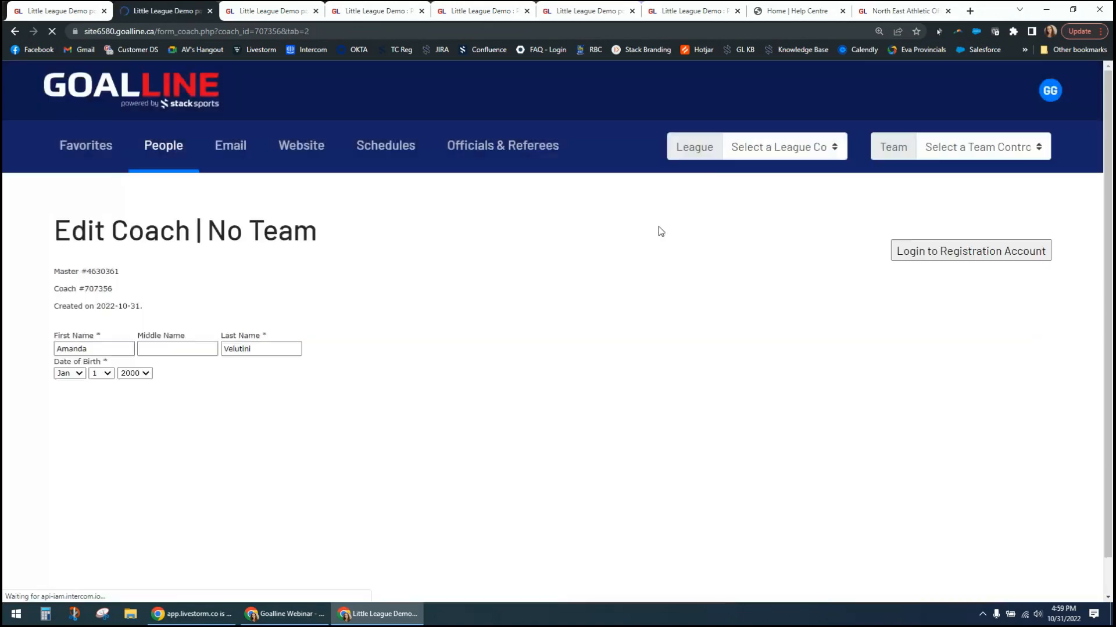
- Review the U7 Boys and U7 Girls registrations on the coach's record, and check the registration types available to add
{"action": "scroll", "coordinate": [510, 341], "scroll_direction": "down", "scroll_amount": 4}
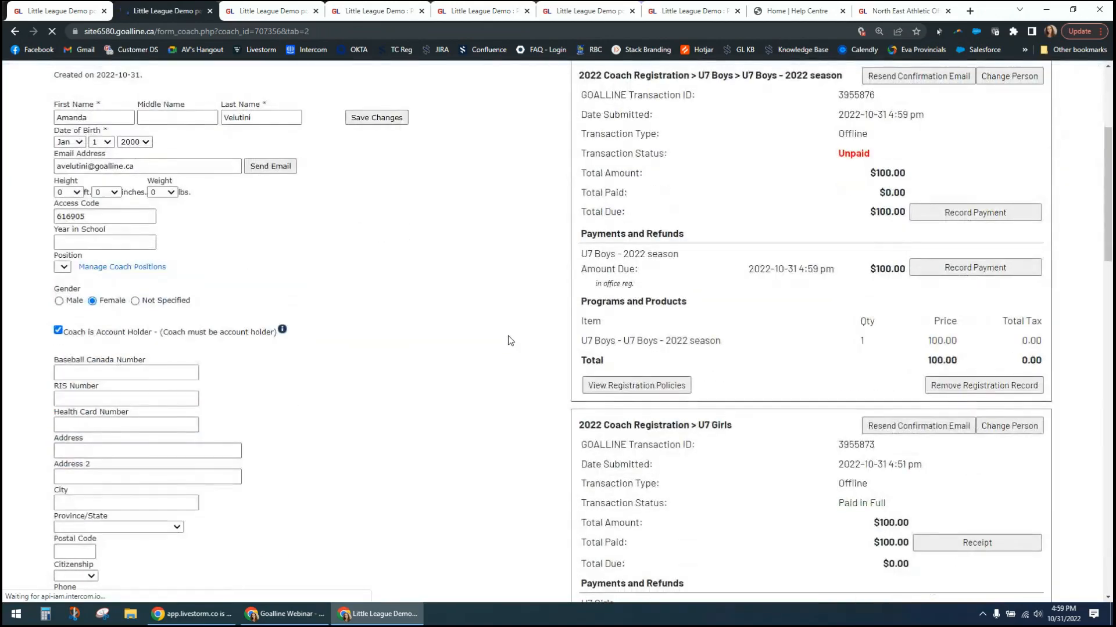
{"action": "scroll", "coordinate": [510, 341], "scroll_direction": "down", "scroll_amount": 3}
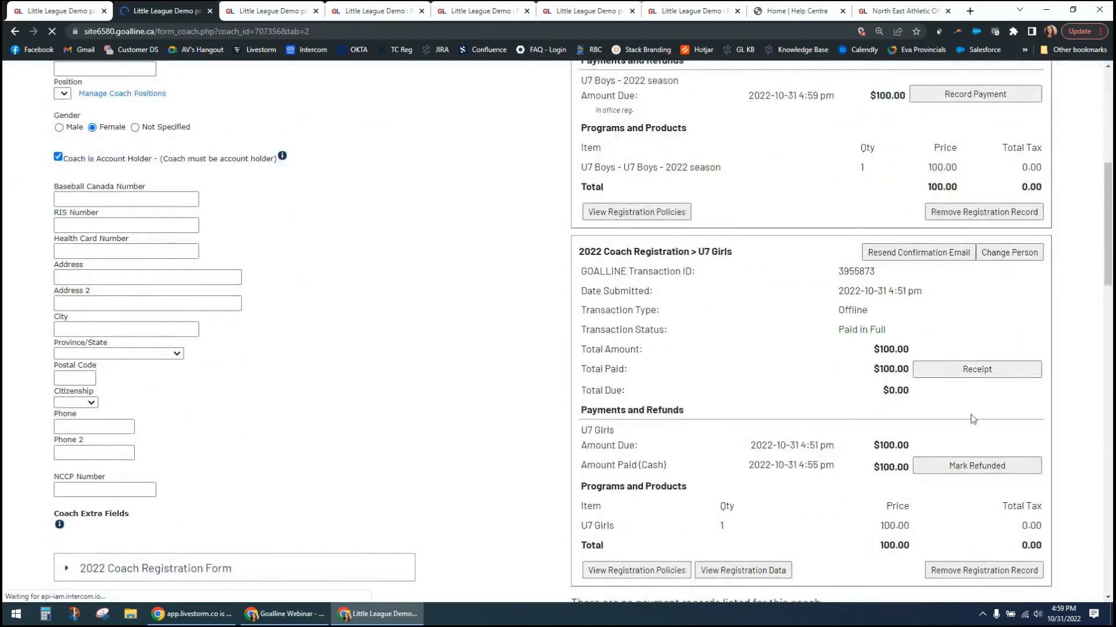
{"action": "scroll", "coordinate": [540, 273], "scroll_direction": "up", "scroll_amount": 3}
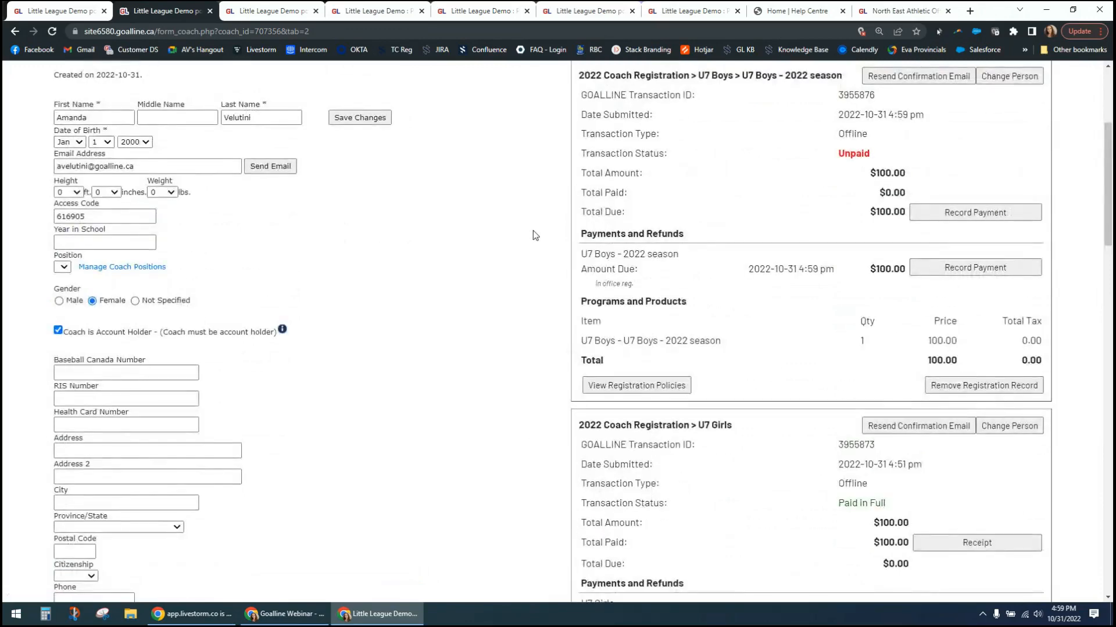
{"action": "scroll", "coordinate": [511, 348], "scroll_direction": "down", "scroll_amount": 15}
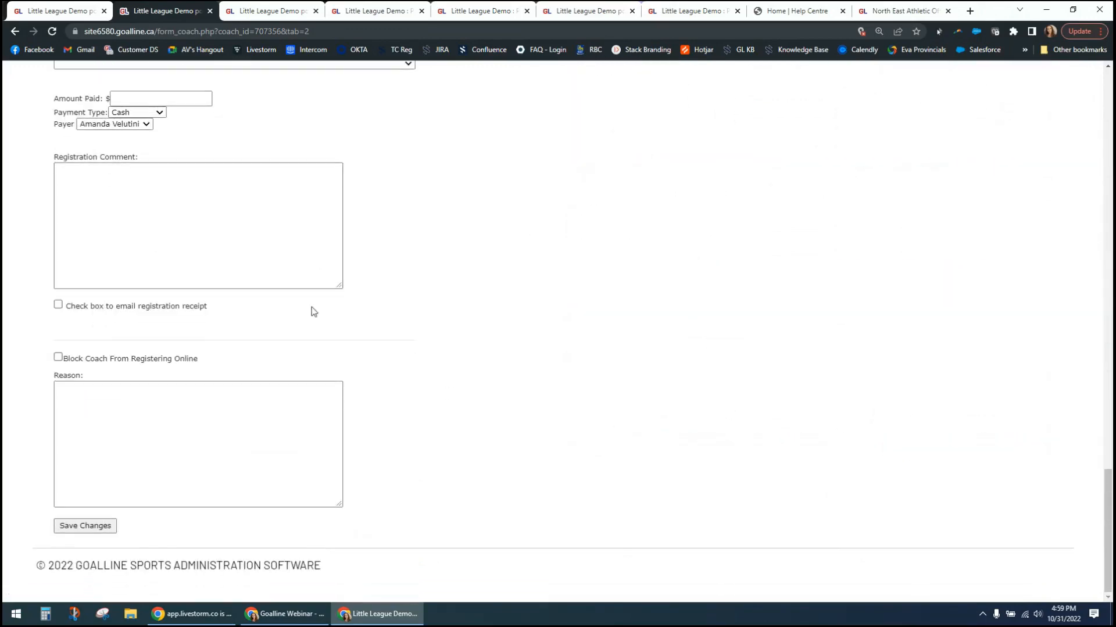
{"action": "scroll", "coordinate": [264, 275], "scroll_direction": "up", "scroll_amount": 3}
{"action": "left_click", "coordinate": [251, 239]}
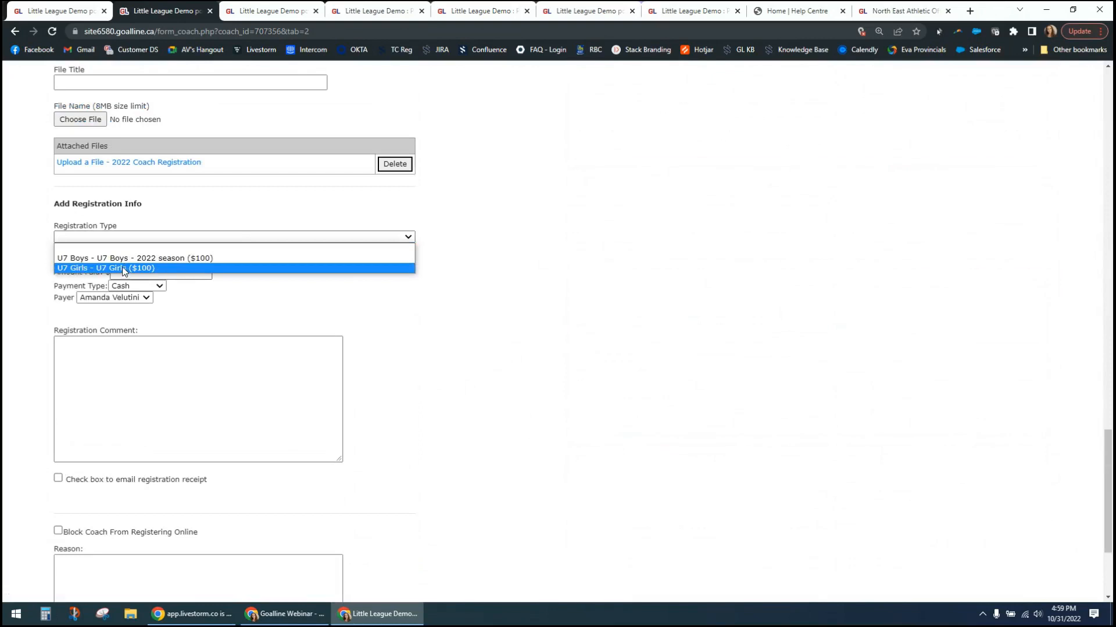
{"action": "left_click", "coordinate": [462, 296]}
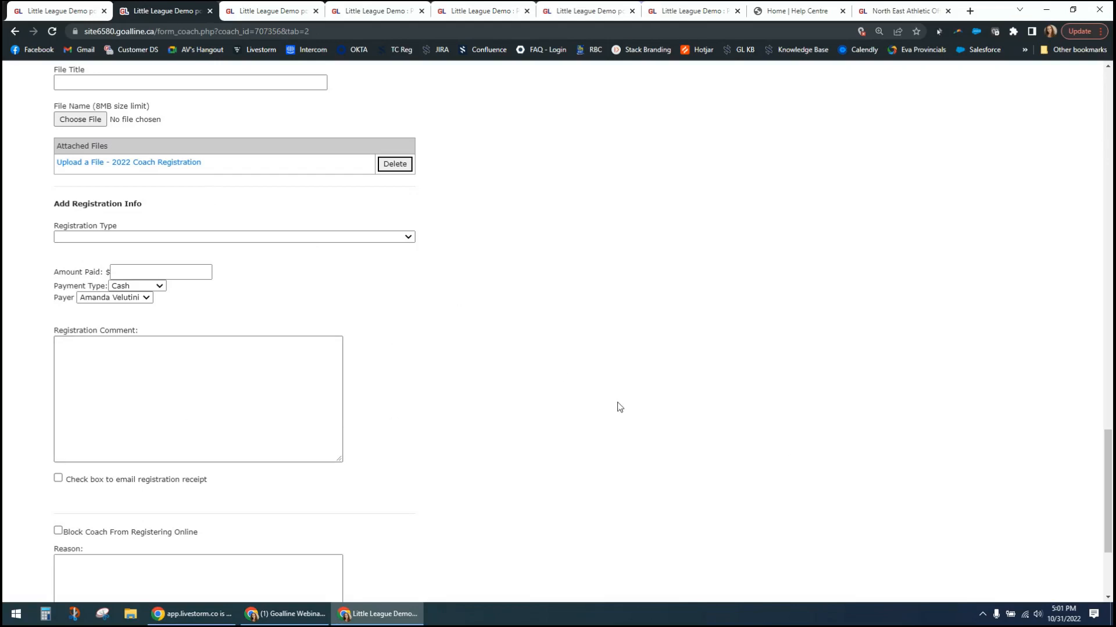
- Highlight the Add Registration Info heading, and expand the coach's 2022 Coach Registration Form answers under Coach Extra Fields
{"action": "scroll", "coordinate": [442, 353], "scroll_direction": "up", "scroll_amount": 5}
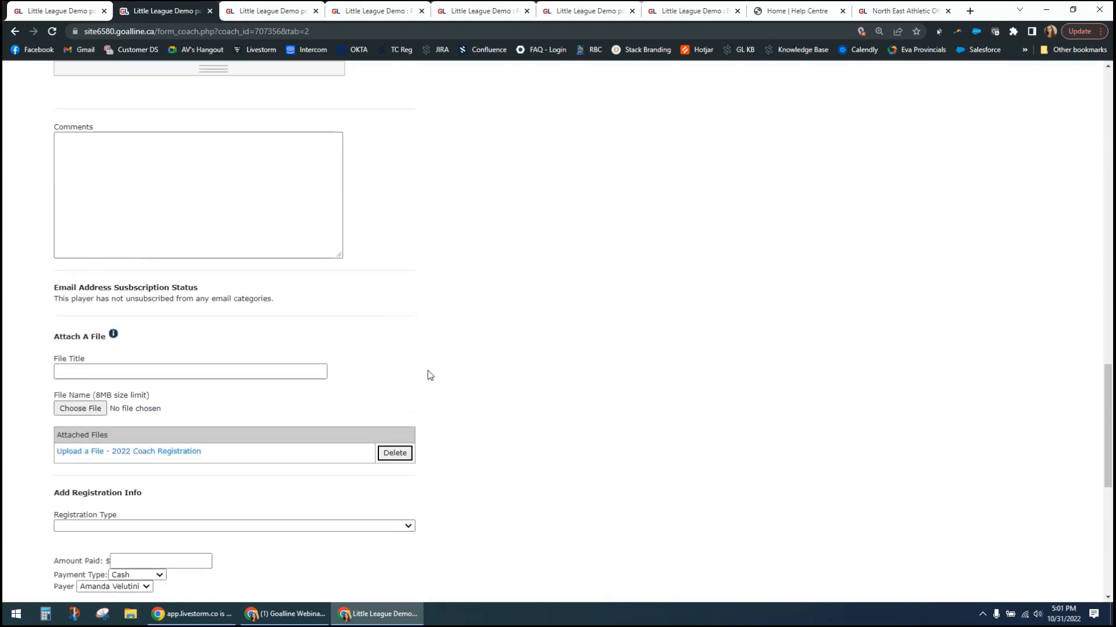
{"action": "scroll", "coordinate": [427, 375], "scroll_direction": "down", "scroll_amount": 3}
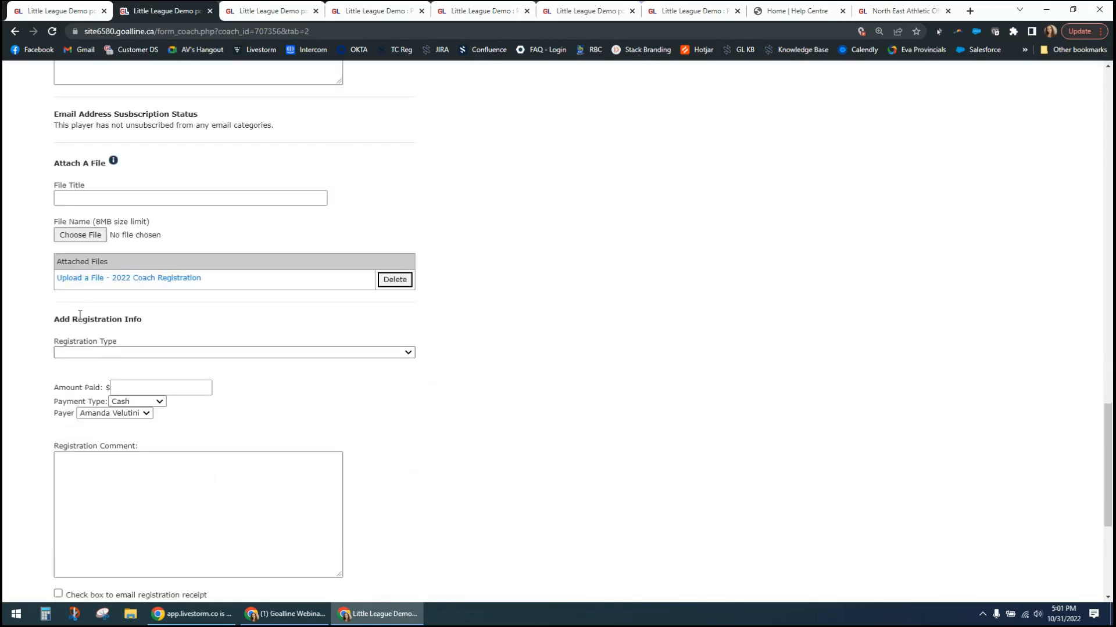
{"action": "left_click_drag", "start_coordinate": [72, 320], "coordinate": [133, 320]}
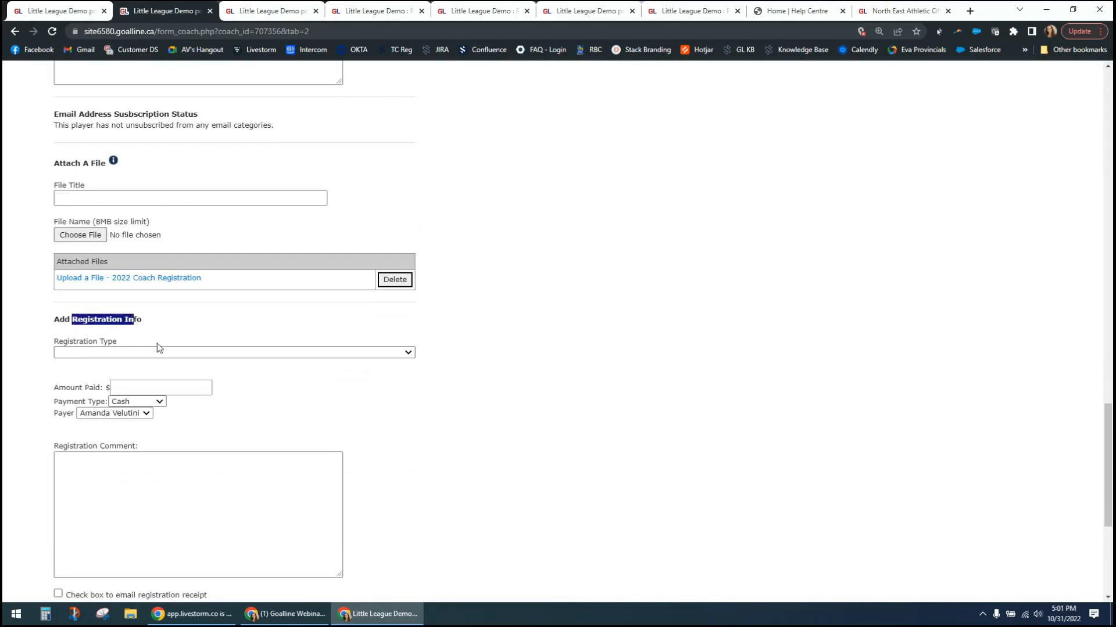
{"action": "scroll", "coordinate": [413, 353], "scroll_direction": "up", "scroll_amount": 7}
{"action": "scroll", "coordinate": [415, 353], "scroll_direction": "up", "scroll_amount": 8}
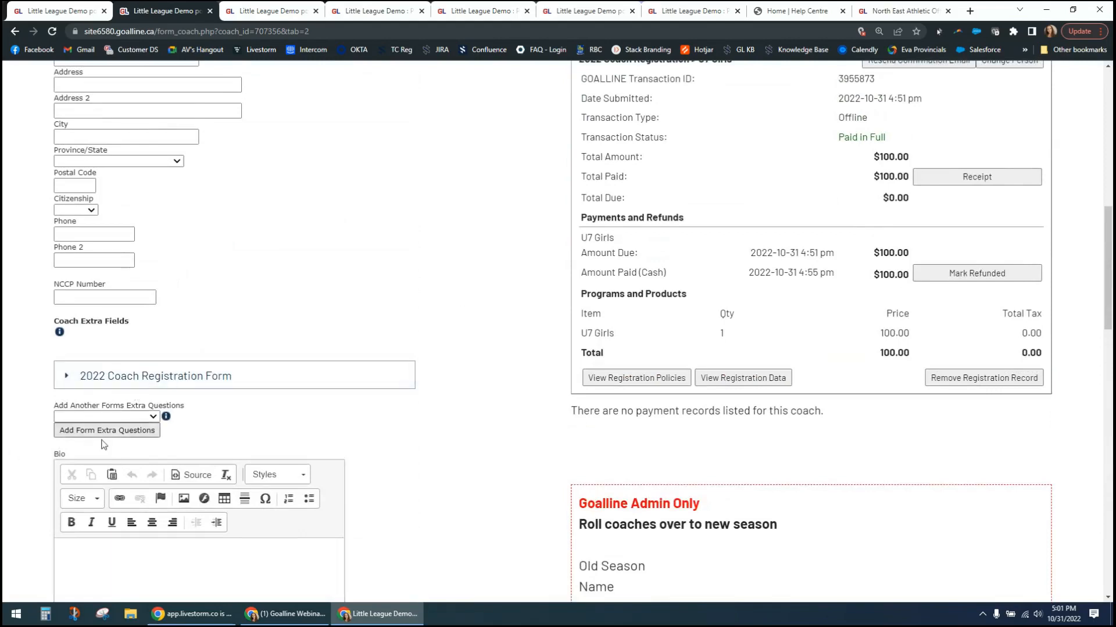
{"action": "left_click", "coordinate": [73, 379]}
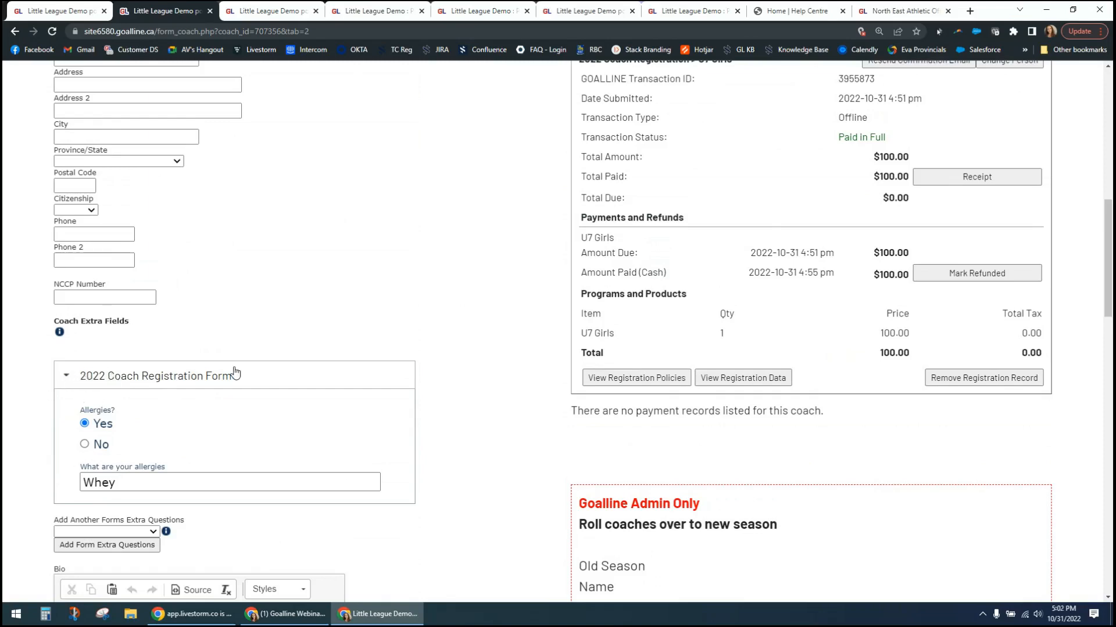
- Review the Add Registration Info section again and check the options offered for the coach's position
{"action": "scroll", "coordinate": [457, 394], "scroll_direction": "down", "scroll_amount": 1}
{"action": "scroll", "coordinate": [457, 394], "scroll_direction": "down", "scroll_amount": 20}
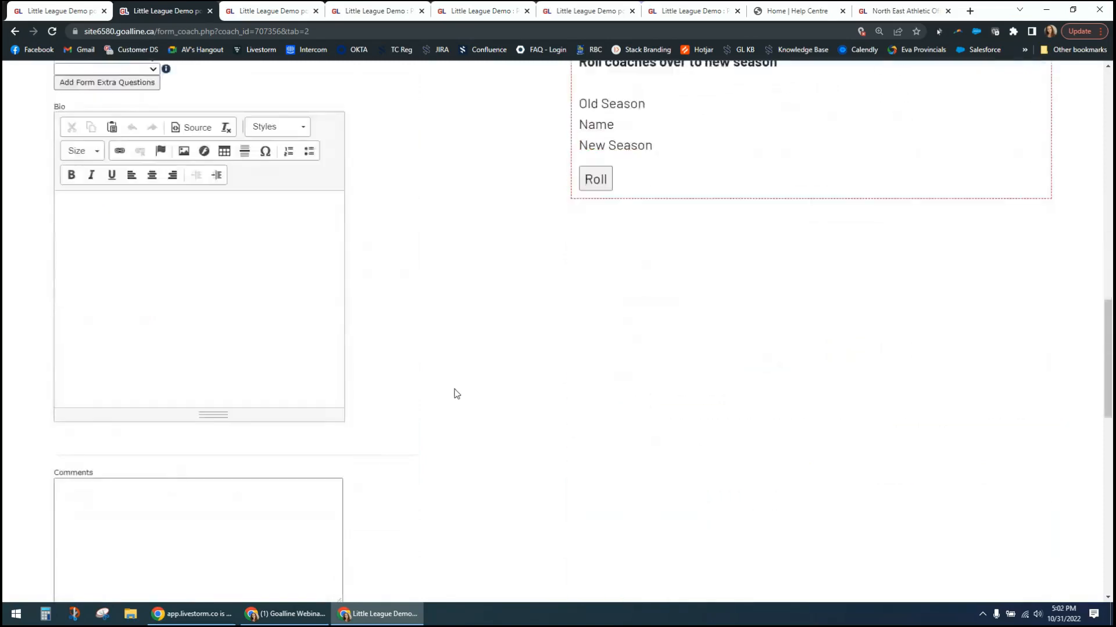
{"action": "double_click", "coordinate": [482, 369]}
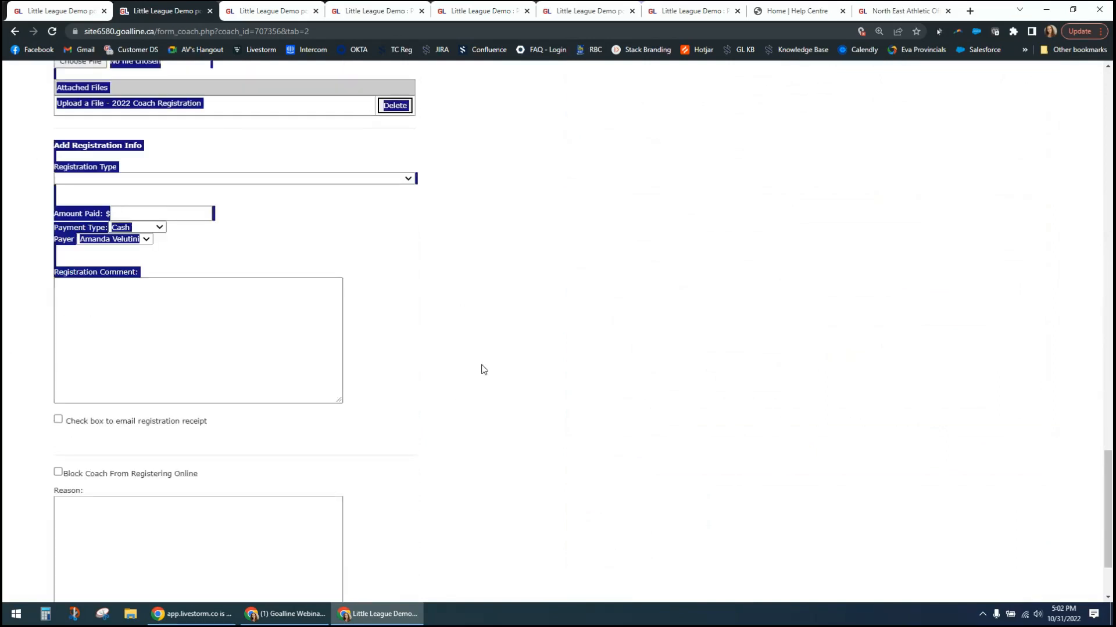
{"action": "left_click", "coordinate": [396, 364]}
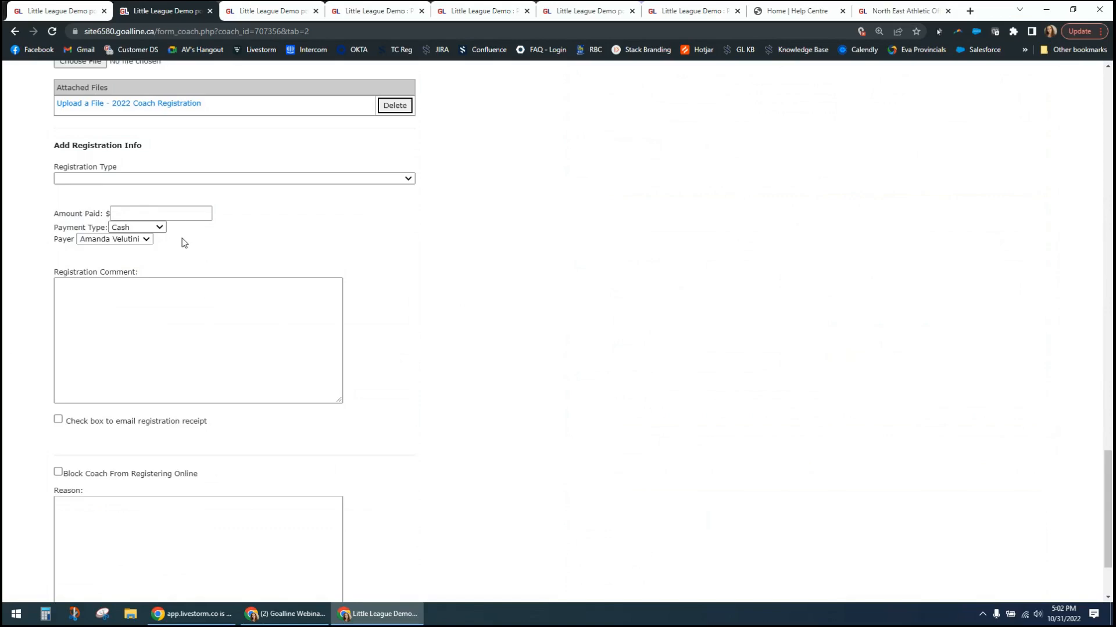
{"action": "scroll", "coordinate": [184, 199], "scroll_direction": "up", "scroll_amount": 15}
{"action": "scroll", "coordinate": [184, 199], "scroll_direction": "up", "scroll_amount": 8}
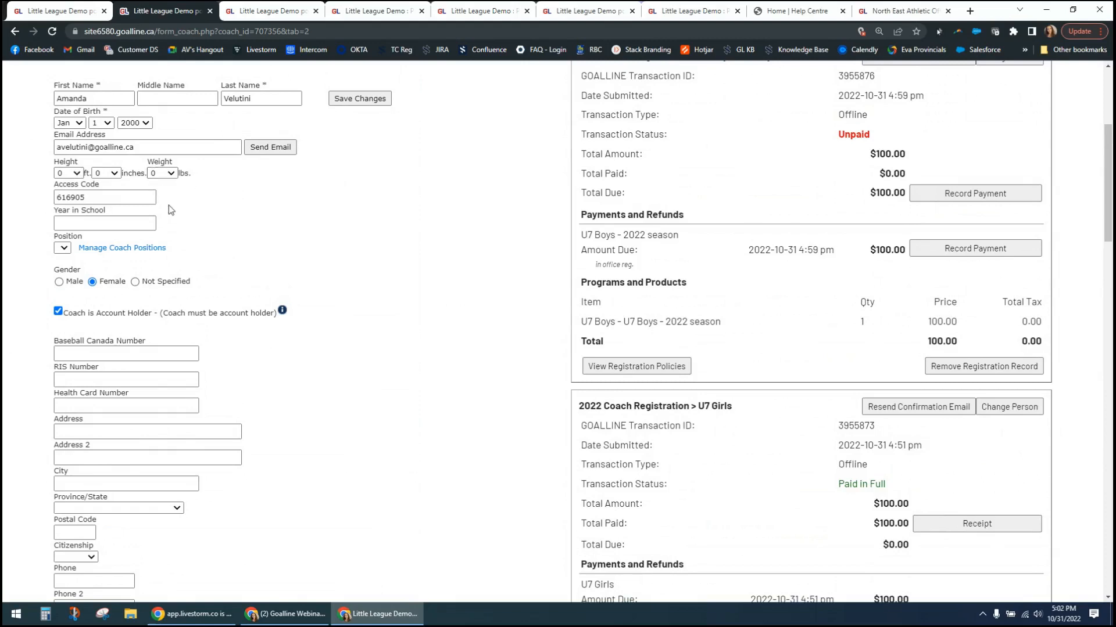
{"action": "scroll", "coordinate": [168, 204], "scroll_direction": "down", "scroll_amount": 1}
{"action": "left_click", "coordinate": [62, 190]}
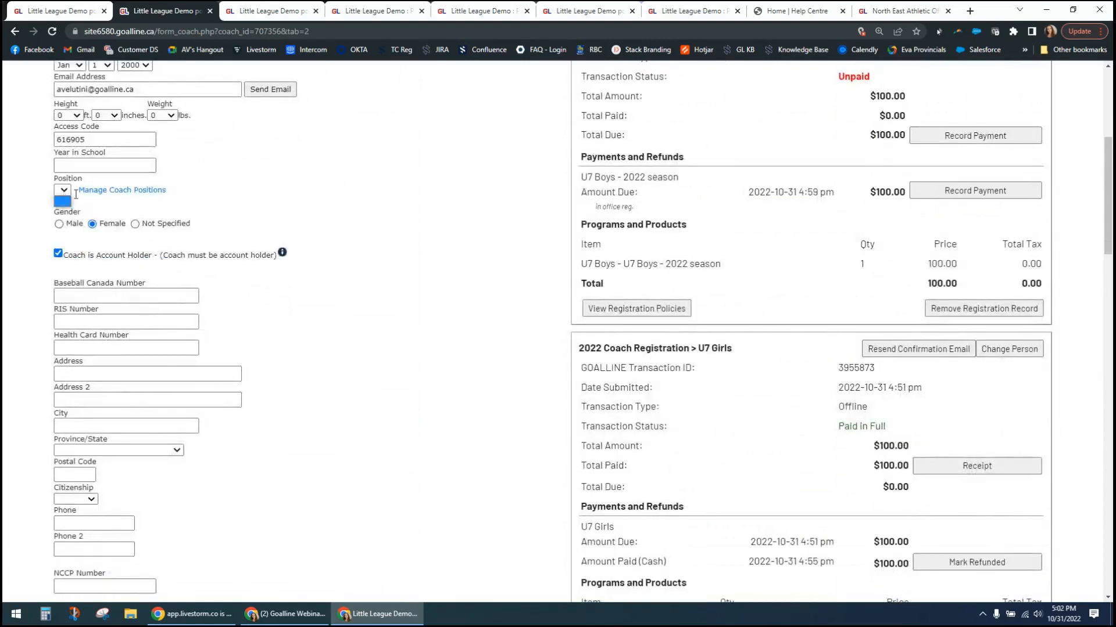
{"action": "left_click", "coordinate": [64, 200]}
- Look over the coach's personal detail fields and registrations, and switch to the Goalline Webinar window
{"action": "scroll", "coordinate": [163, 286], "scroll_direction": "down", "scroll_amount": 4}
{"action": "scroll", "coordinate": [131, 182], "scroll_direction": "up", "scroll_amount": 2}
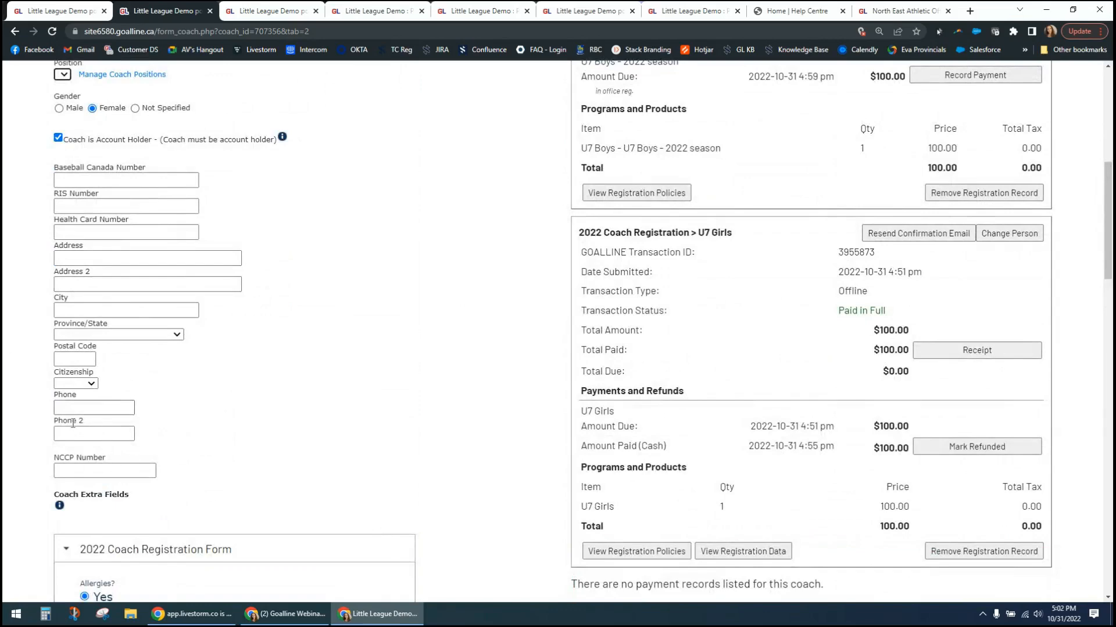
{"action": "scroll", "coordinate": [38, 242], "scroll_direction": "up", "scroll_amount": 1}
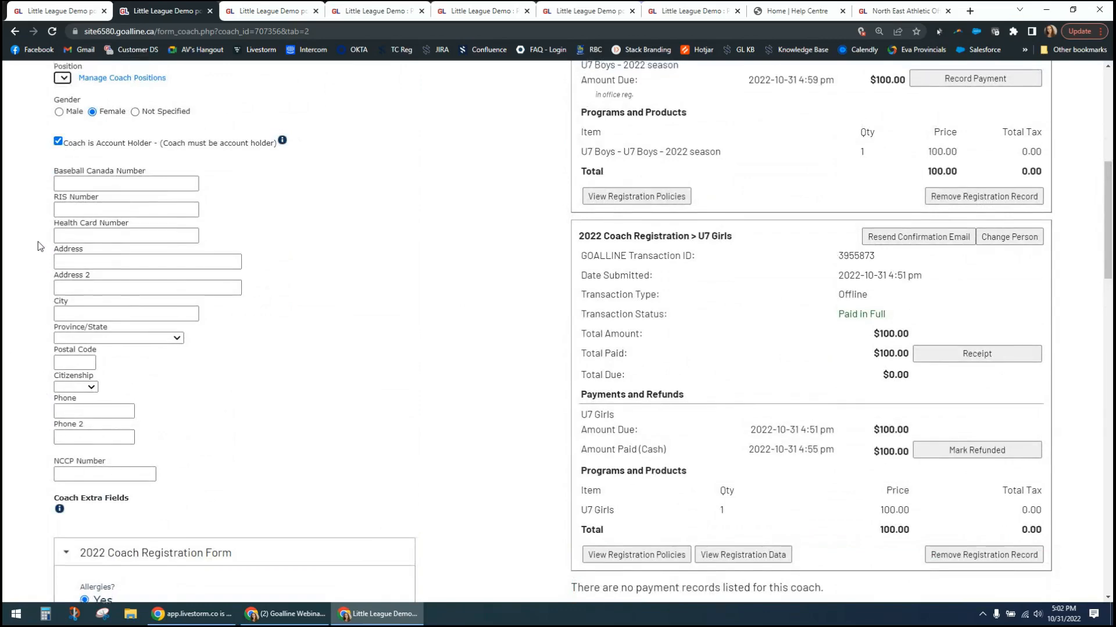
{"action": "scroll", "coordinate": [38, 246], "scroll_direction": "up", "scroll_amount": 4}
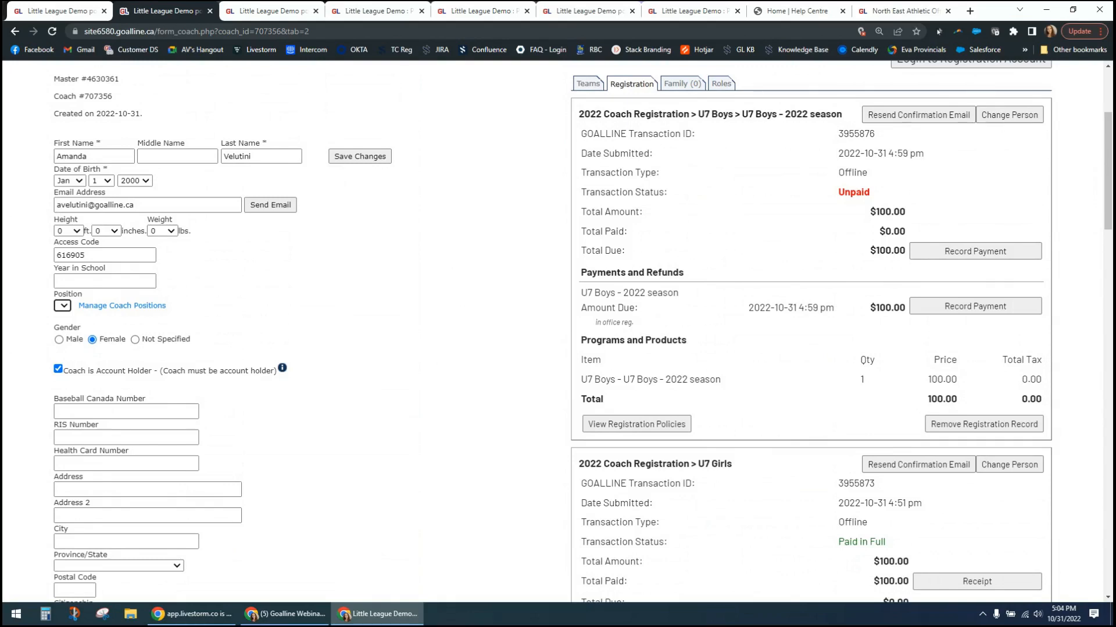
{"action": "key", "text": "alt+Tab"}
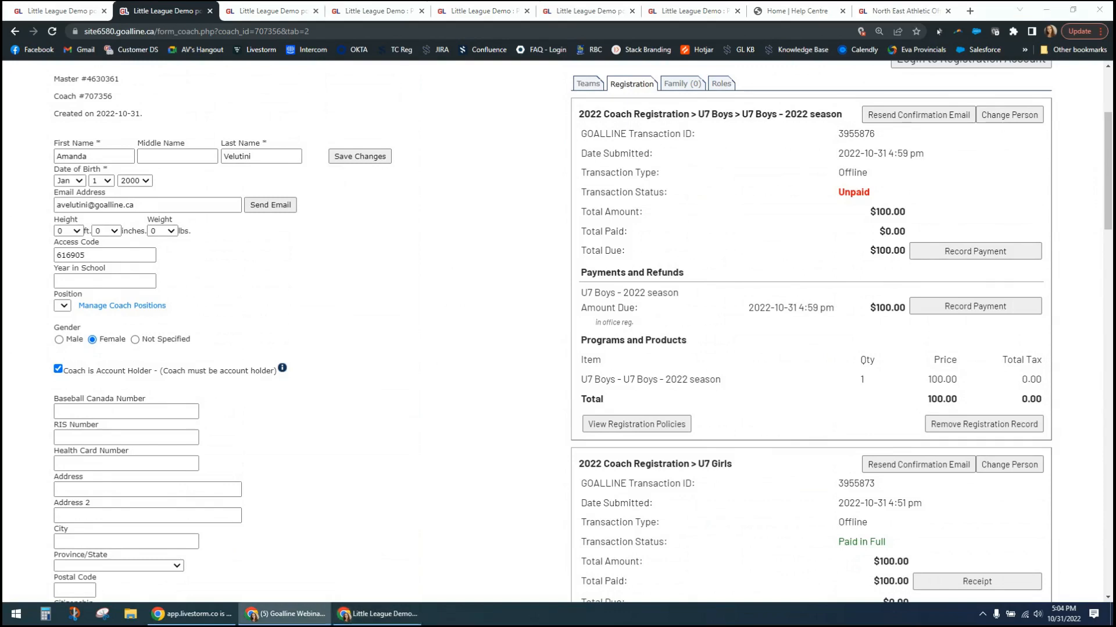